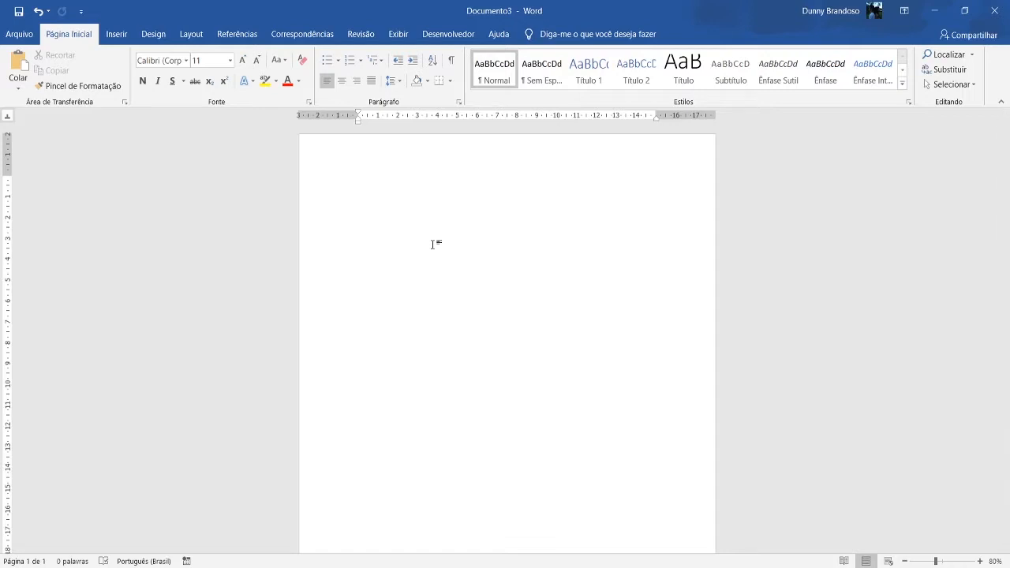
Enter the line "Titulo – Capitulo 1 – Familia" at the start of the blank document.
{"action": "type", "text": "Titu"}
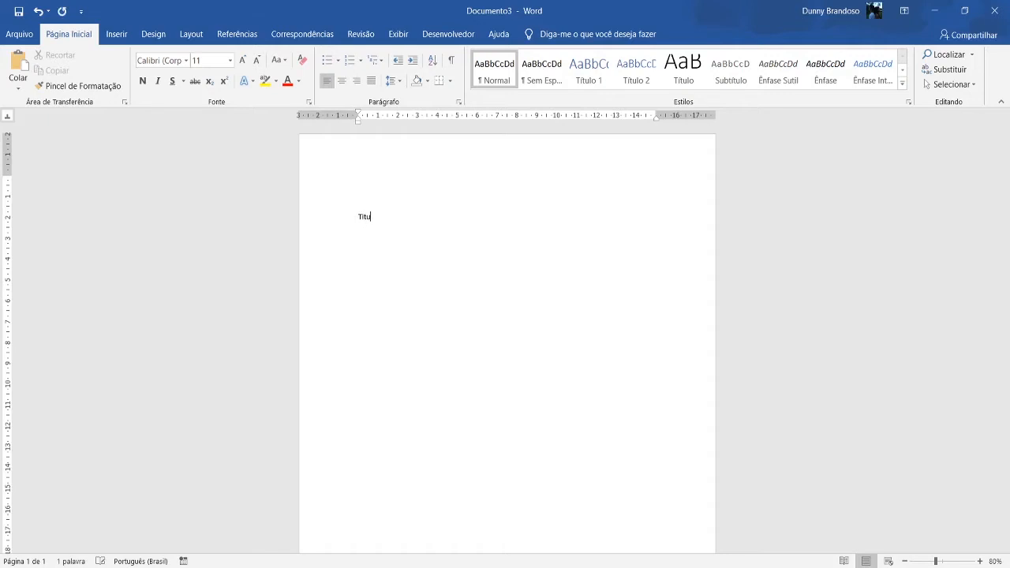
{"action": "type", "text": "lo 1"}
{"action": "key", "text": "BackSpace"}
{"action": "type", "text": "- Capitulo 1 "}
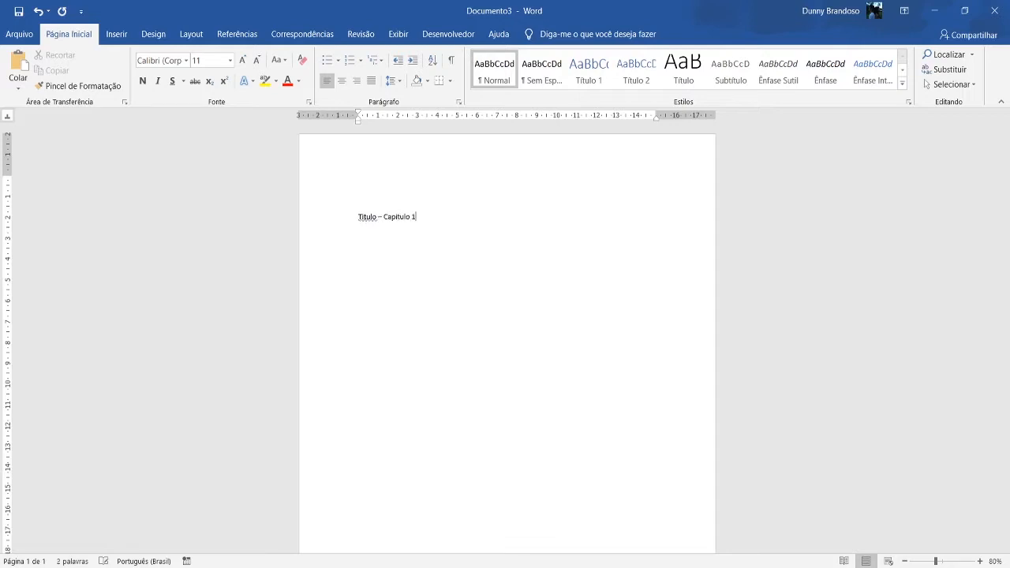
{"action": "type", "text": "- "}
{"action": "type", "text": "Famil"}
{"action": "type", "text": "ia"}
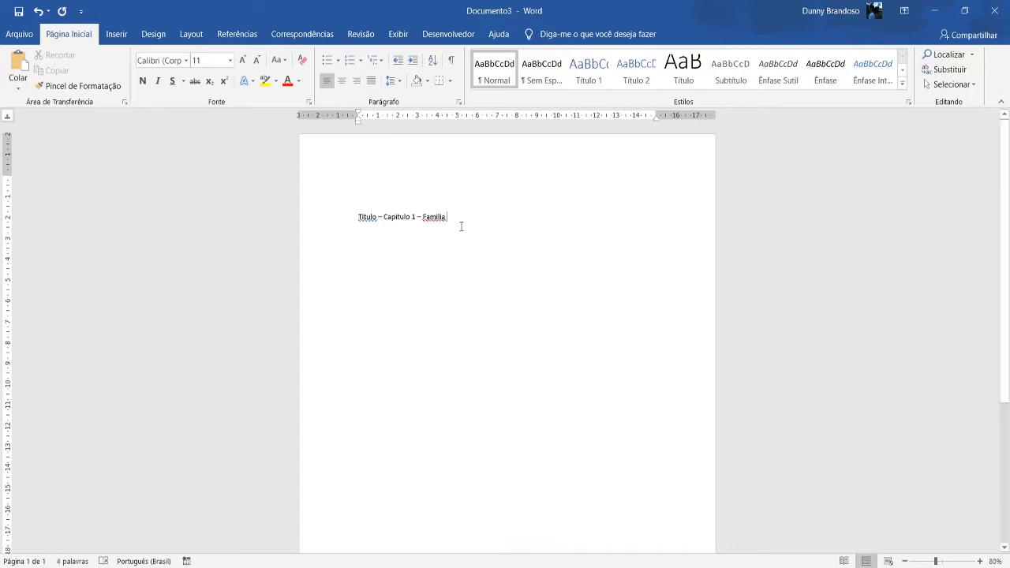
Correct the first line's spelling to "Família" and "Título", and add the number 1 after "Título".
{"action": "right_click", "coordinate": [439, 214]}
{"action": "left_click", "coordinate": [371, 246]}
{"action": "right_click", "coordinate": [367, 221]}
{"action": "left_click", "coordinate": [363, 231]}
{"action": "left_click", "coordinate": [378, 218]}
{"action": "type", "text": "1"}
{"action": "left_click_drag", "start_coordinate": [381, 216], "coordinate": [358, 217]}
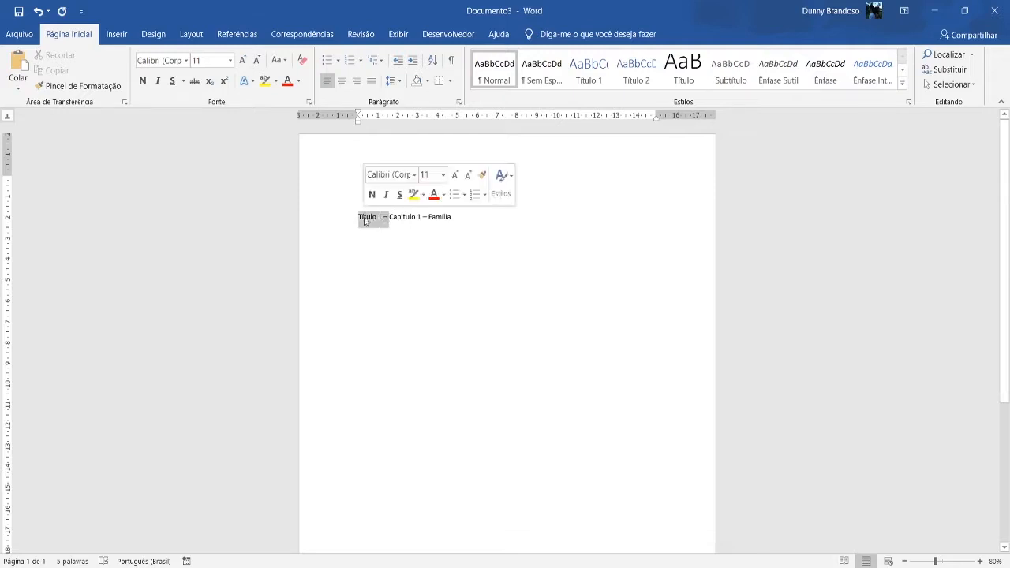
{"action": "left_click", "coordinate": [486, 216]}
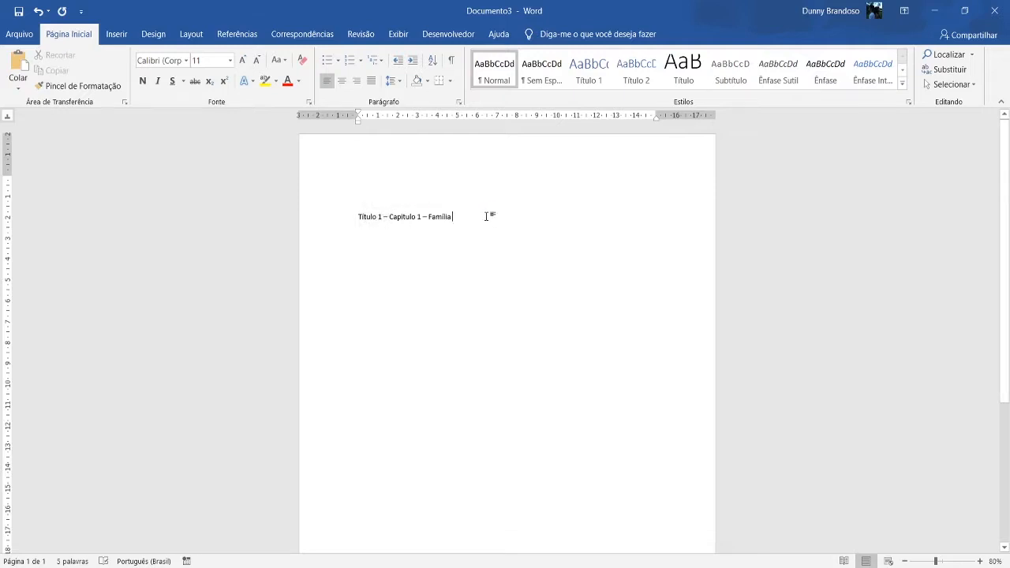
Generate sample body text below the heading line with =rand(3,4).
{"action": "key", "text": "Return"}
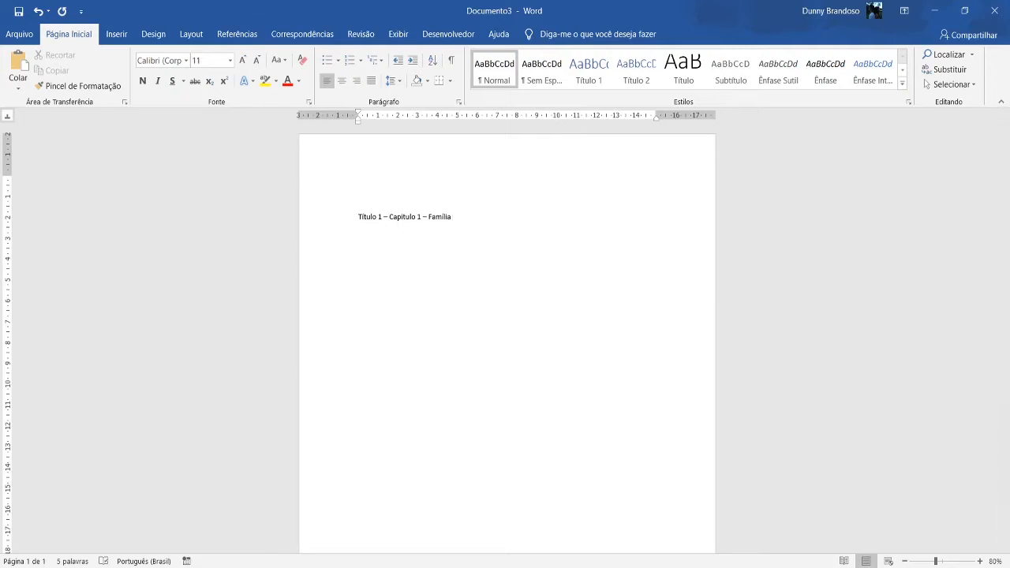
{"action": "type", "text": "=rand("}
{"action": "scroll", "coordinate": [434, 263], "scroll_direction": "up", "scroll_amount": 8, "text": "ctrl"}
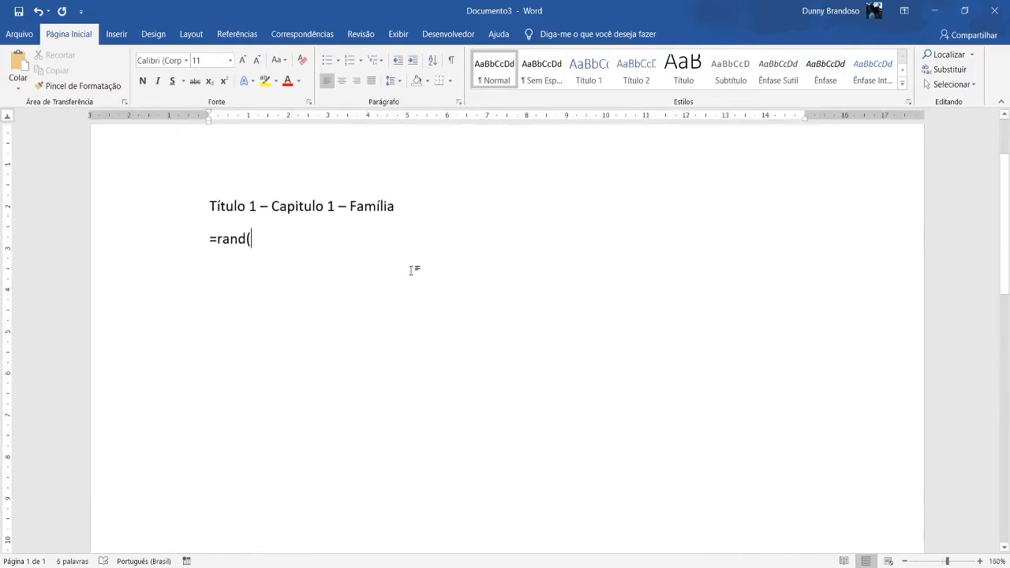
{"action": "type", "text": "3"}
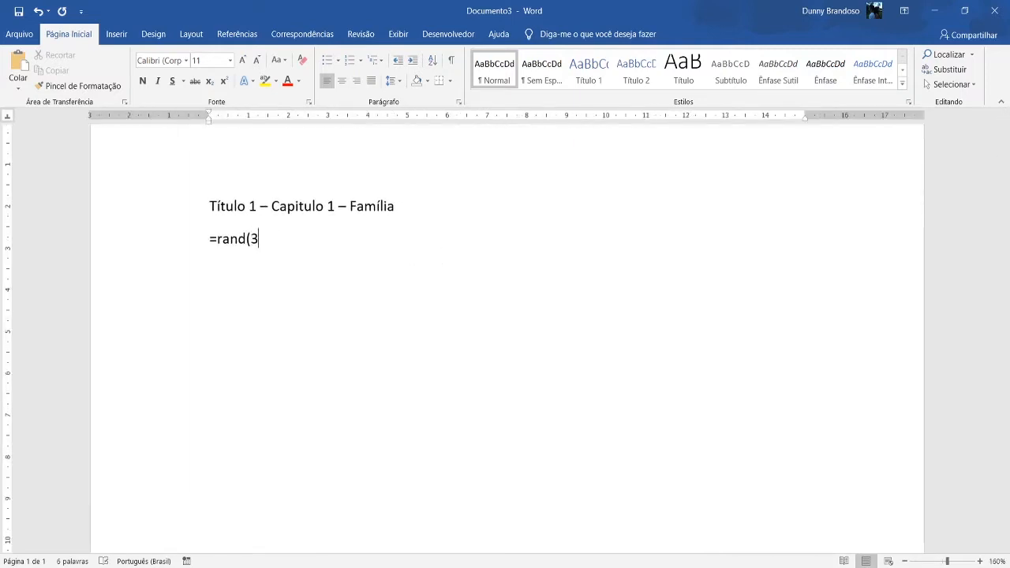
{"action": "type", "text": ",4)"}
{"action": "key", "text": "Return"}
{"action": "scroll", "coordinate": [420, 233], "scroll_direction": "up", "scroll_amount": 2}
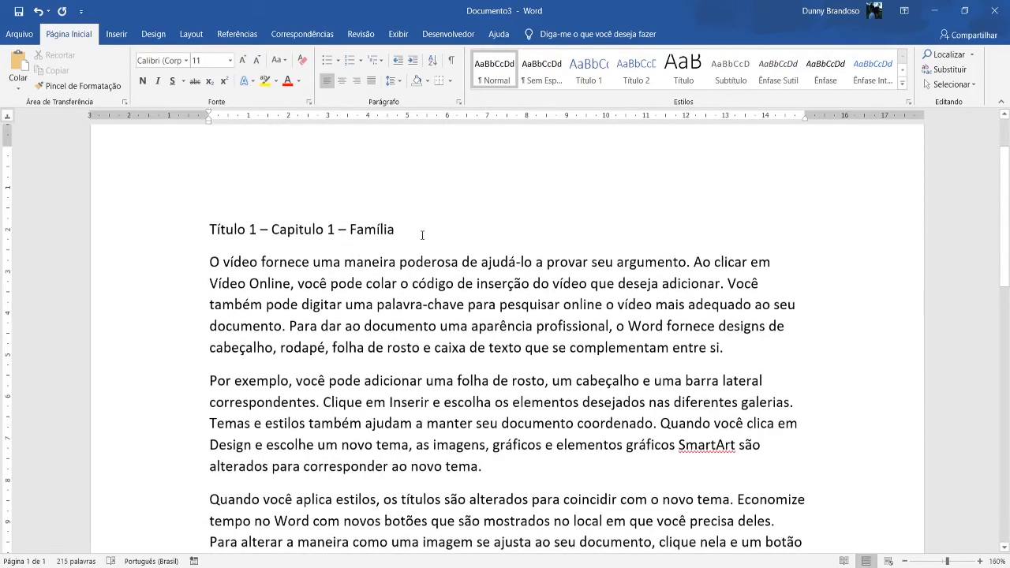
Insert the line "Subtitulo - Pai" between the chapter heading and the first paragraph.
{"action": "left_click", "coordinate": [420, 230]}
{"action": "key", "text": "Return"}
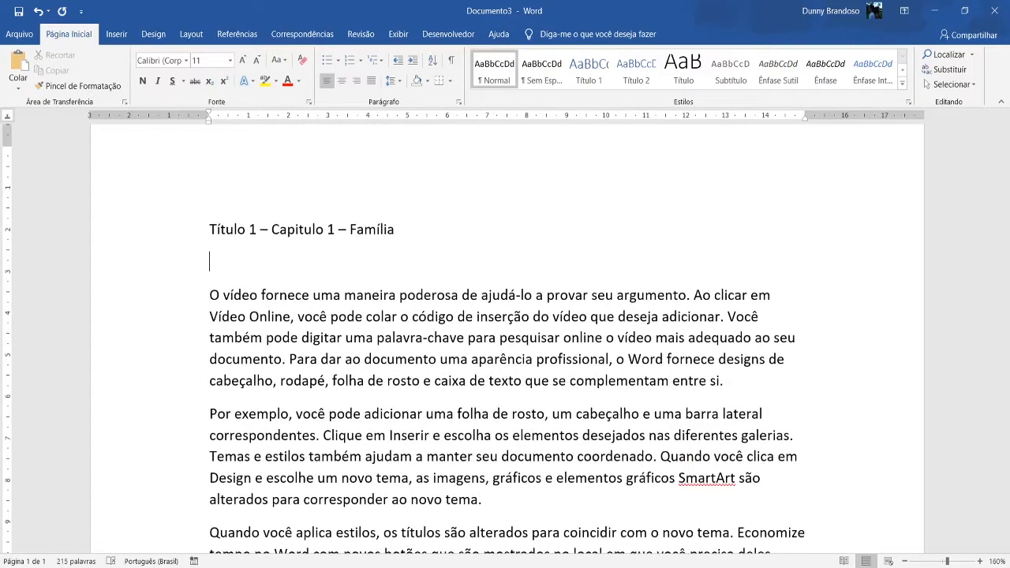
{"action": "type", "text": "Subtitulo - "}
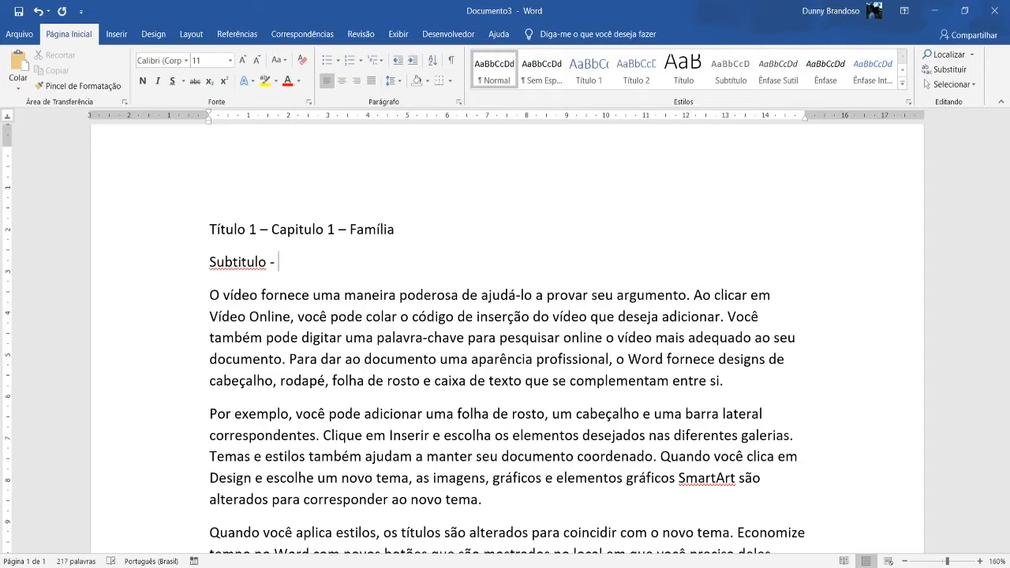
{"action": "type", "text": "Pai"}
Prefix the "Subtitulo - Pai" line with "Título 2 - ", correcting the accent in "Título".
{"action": "key", "text": "Left"}
{"action": "key", "text": "Left"}
{"action": "key", "text": "Left"}
{"action": "key", "text": "Left"}
{"action": "key", "text": "Left"}
{"action": "key", "text": "Left"}
{"action": "key", "text": "Left"}
{"action": "key", "text": "Left"}
{"action": "key", "text": "Left"}
{"action": "key", "text": "Left"}
{"action": "key", "text": "Left"}
{"action": "key", "text": "Left"}
{"action": "key", "text": "Left"}
{"action": "key", "text": "Left"}
{"action": "key", "text": "Left"}
{"action": "type", "text": "Ti"}
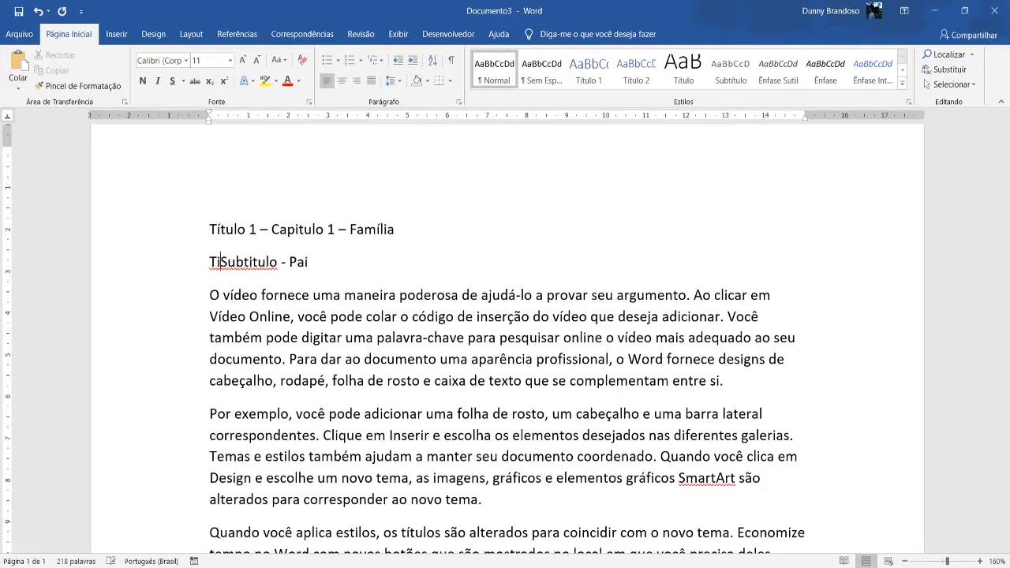
{"action": "type", "text": "tulo "}
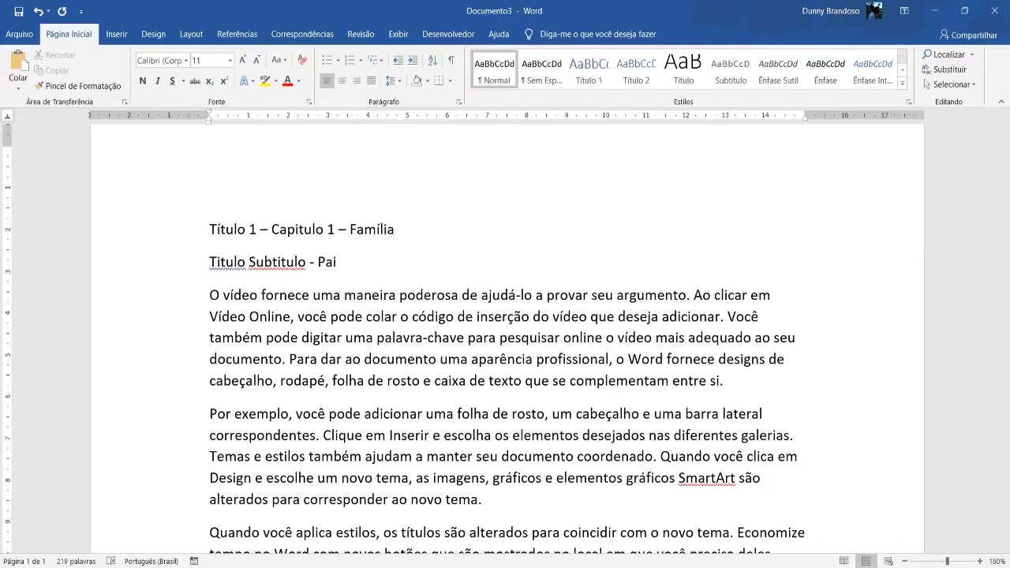
{"action": "type", "text": "2"}
{"action": "right_click", "coordinate": [229, 270]}
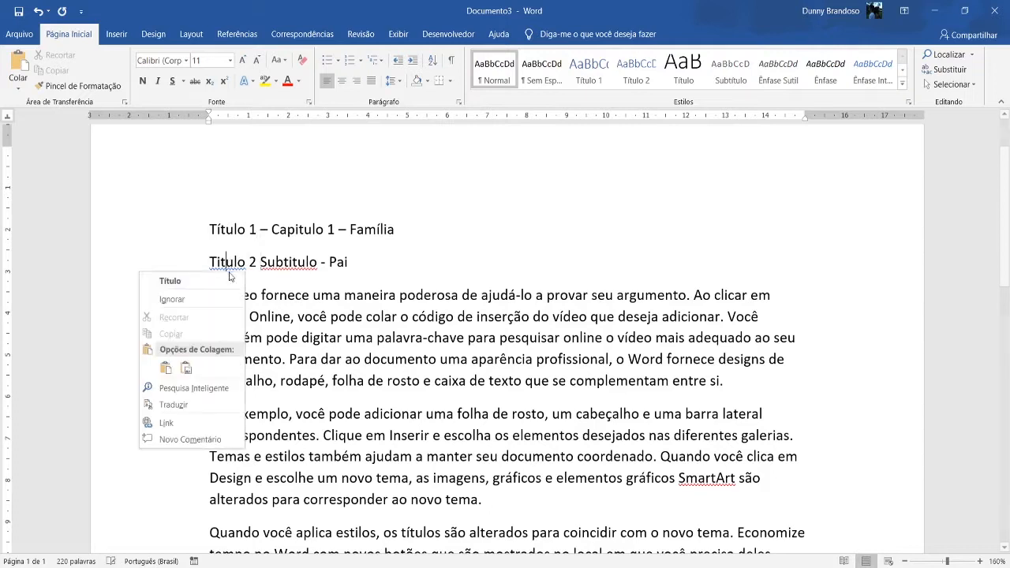
{"action": "left_click", "coordinate": [170, 281]}
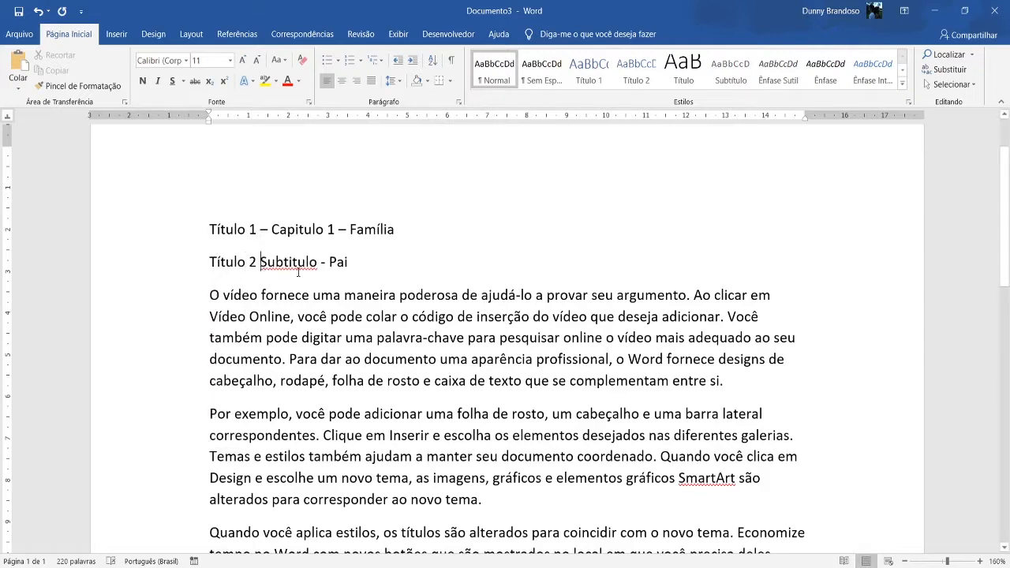
{"action": "type", "text": "-"}
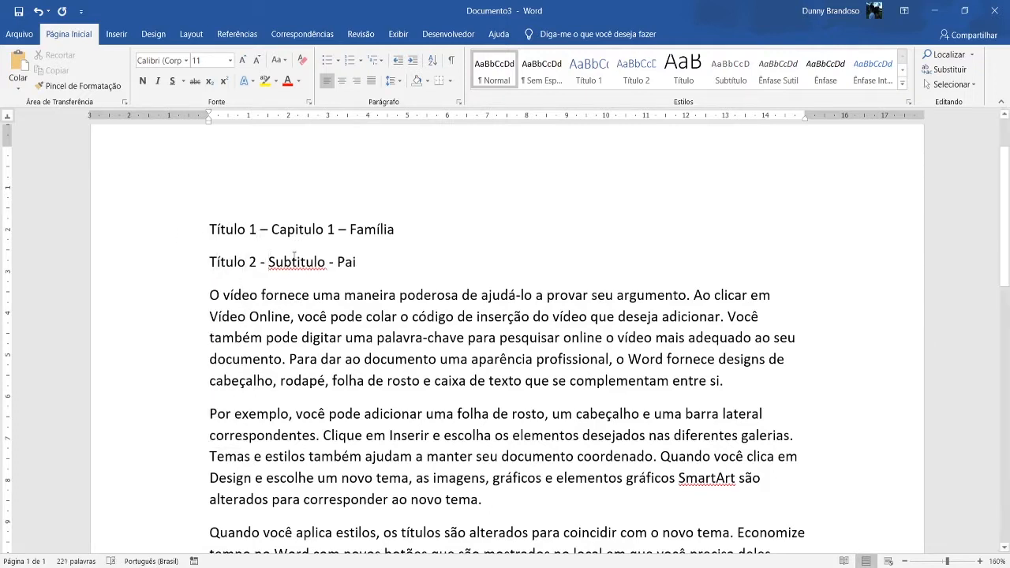
Correct the spelling of "Subtitulo" to "Subtítulo" in the second line.
{"action": "right_click", "coordinate": [293, 255]}
{"action": "left_click", "coordinate": [308, 278]}
{"action": "left_click", "coordinate": [268, 229]}
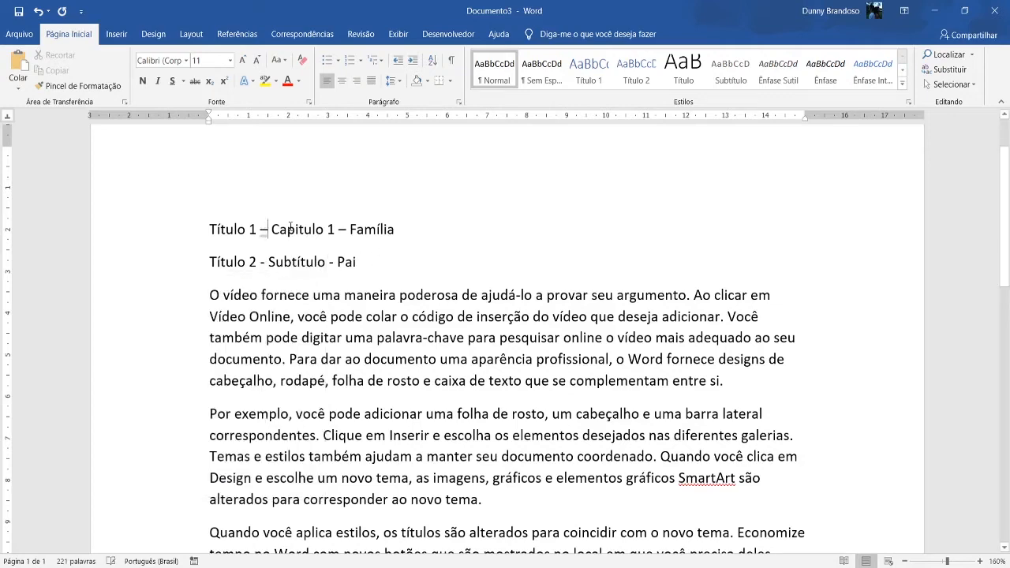
{"action": "left_click", "coordinate": [409, 231]}
Copy the line "Título 2 - Subtítulo - Pai" onto the empty line after the last paragraph.
{"action": "scroll", "coordinate": [327, 200], "scroll_direction": "down", "scroll_amount": 1}
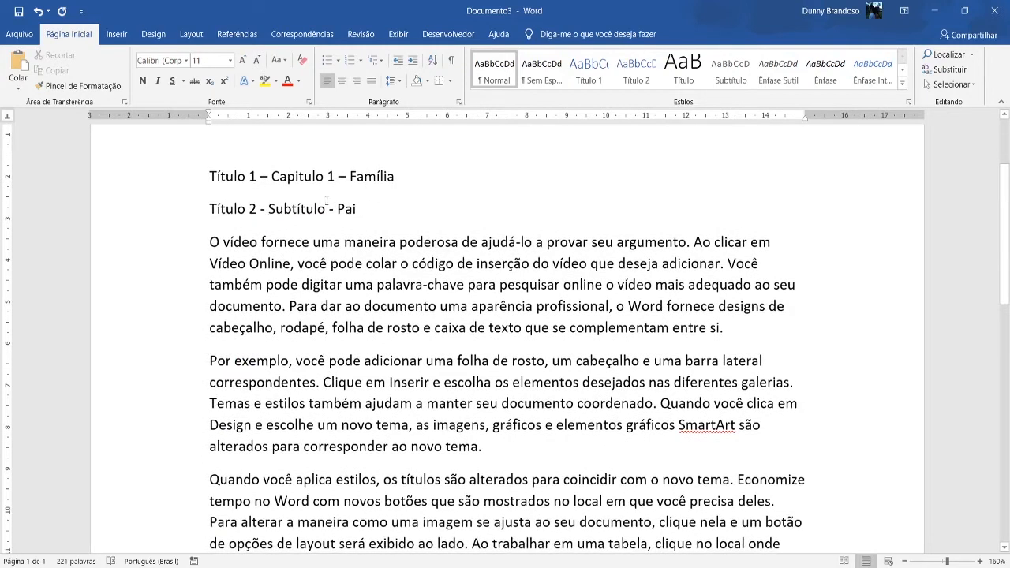
{"action": "scroll", "coordinate": [388, 218], "scroll_direction": "down", "scroll_amount": 4}
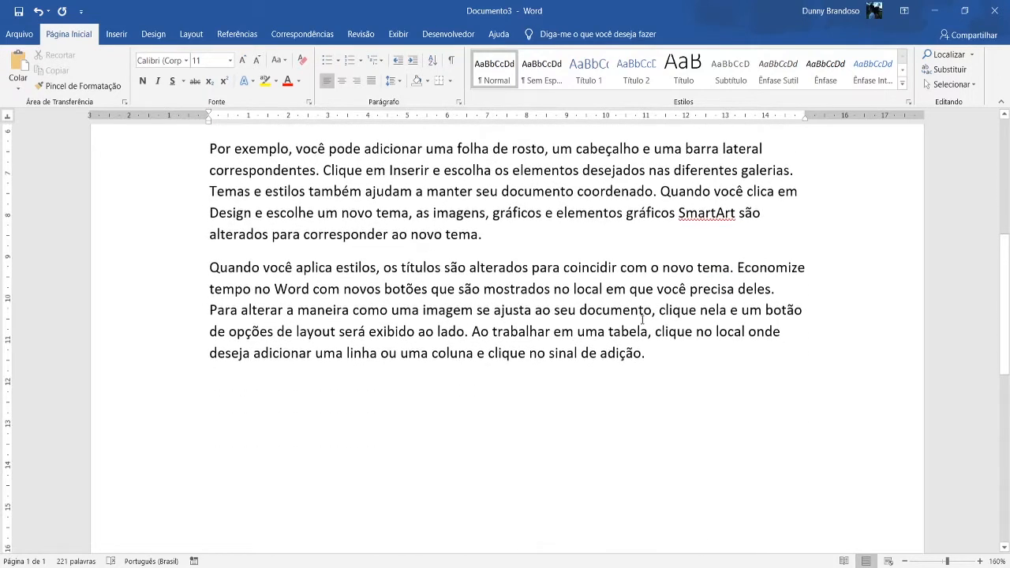
{"action": "left_click", "coordinate": [656, 351]}
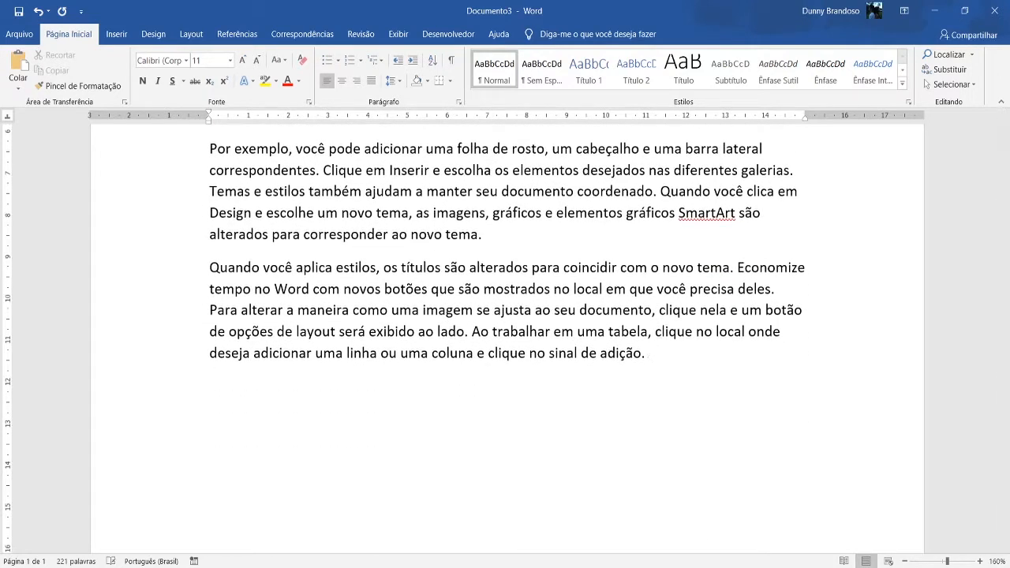
{"action": "scroll", "coordinate": [363, 264], "scroll_direction": "up", "scroll_amount": 5}
{"action": "left_click_drag", "start_coordinate": [365, 265], "coordinate": [225, 269]}
{"action": "key", "text": "ctrl+c"}
{"action": "scroll", "coordinate": [296, 313], "scroll_direction": "down", "scroll_amount": 7}
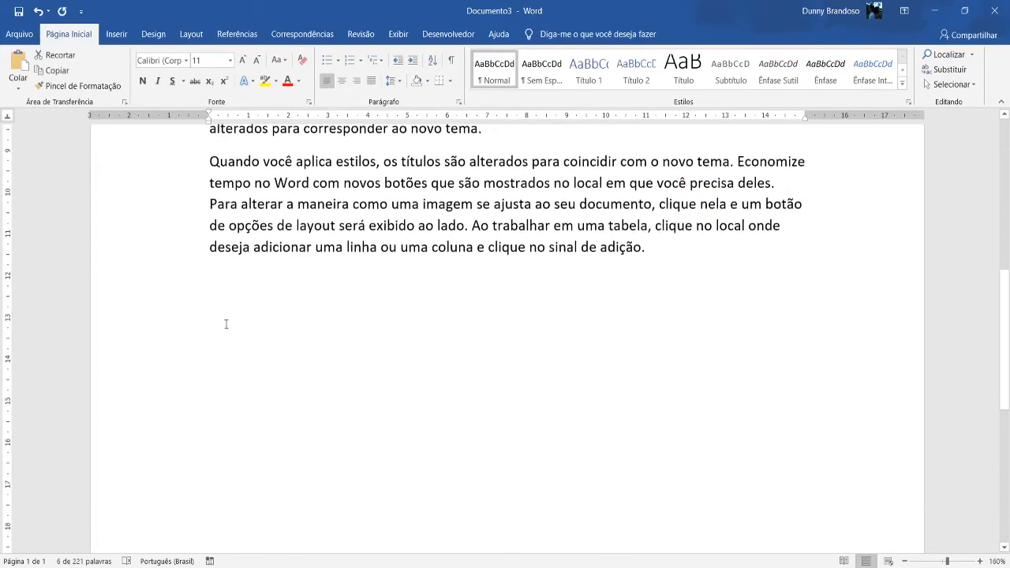
{"action": "left_click", "coordinate": [224, 297]}
{"action": "key", "text": "ctrl+v"}
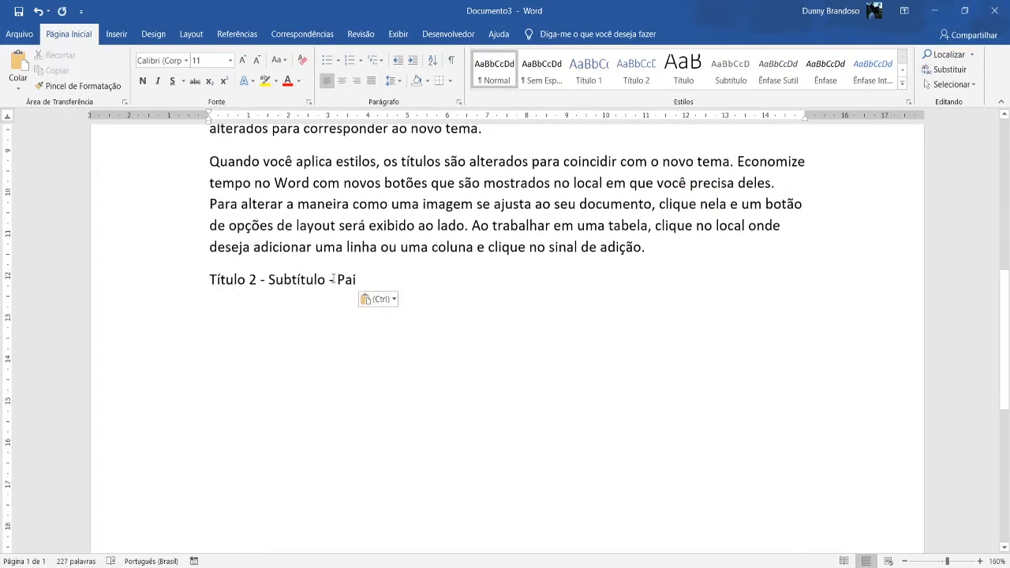
Replace "Pai" with "Mãe" in the copied subheading after the last paragraph.
{"action": "key", "text": "BackSpace"}
{"action": "key", "text": "BackSpace"}
{"action": "key", "text": "BackSpace"}
{"action": "key", "text": "BackSpace"}
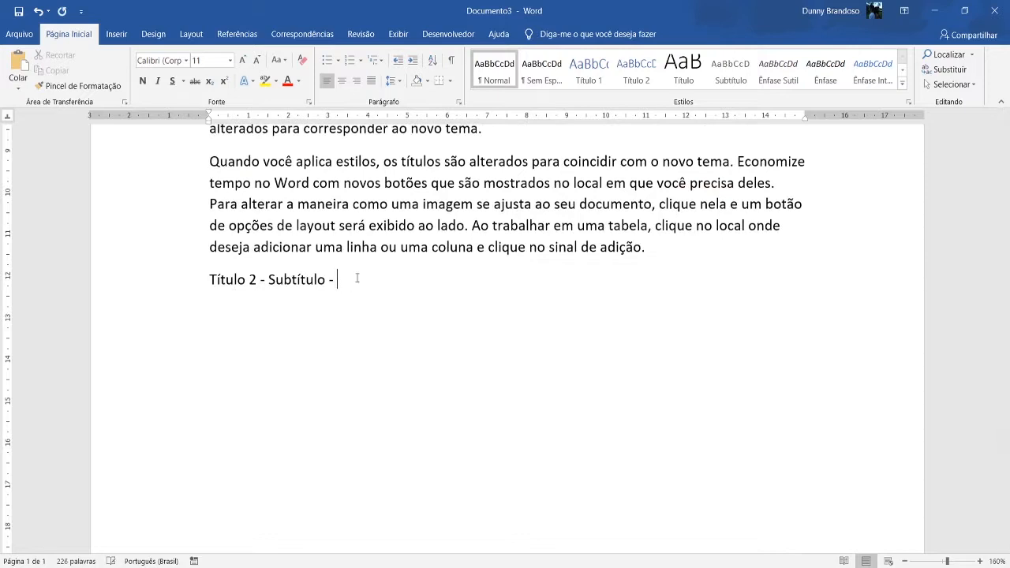
{"action": "type", "text": "Ma~e"}
{"action": "key", "text": "BackSpace"}
{"action": "key", "text": "BackSpace"}
{"action": "key", "text": "BackSpace"}
{"action": "type", "text": "ãe"}
Generate sample text below the "Mãe" subheading with =rand(4,2).
{"action": "key", "text": "Return"}
{"action": "type", "text": "=rand("}
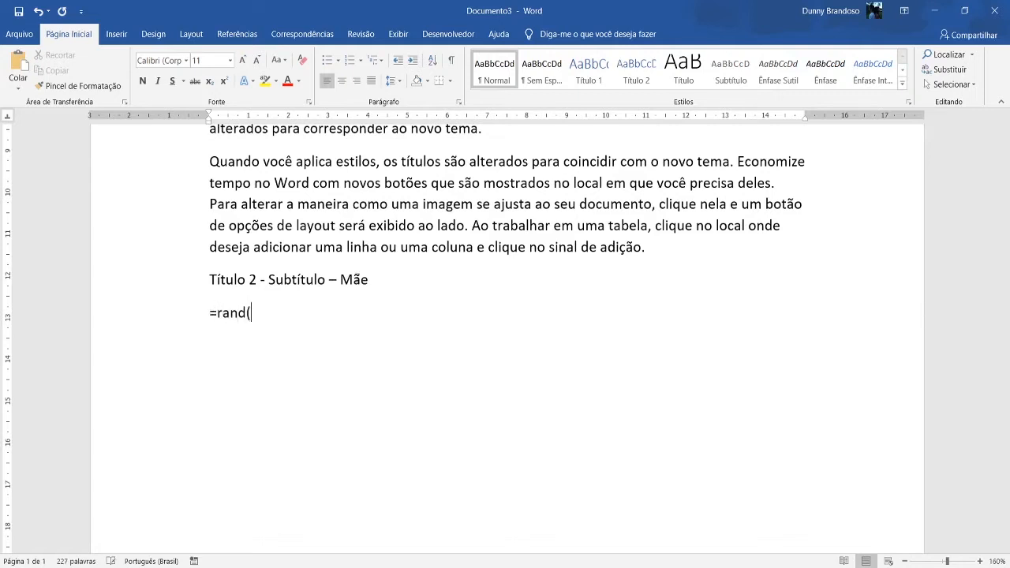
{"action": "type", "text": "4,2)"}
{"action": "key", "text": "Return"}
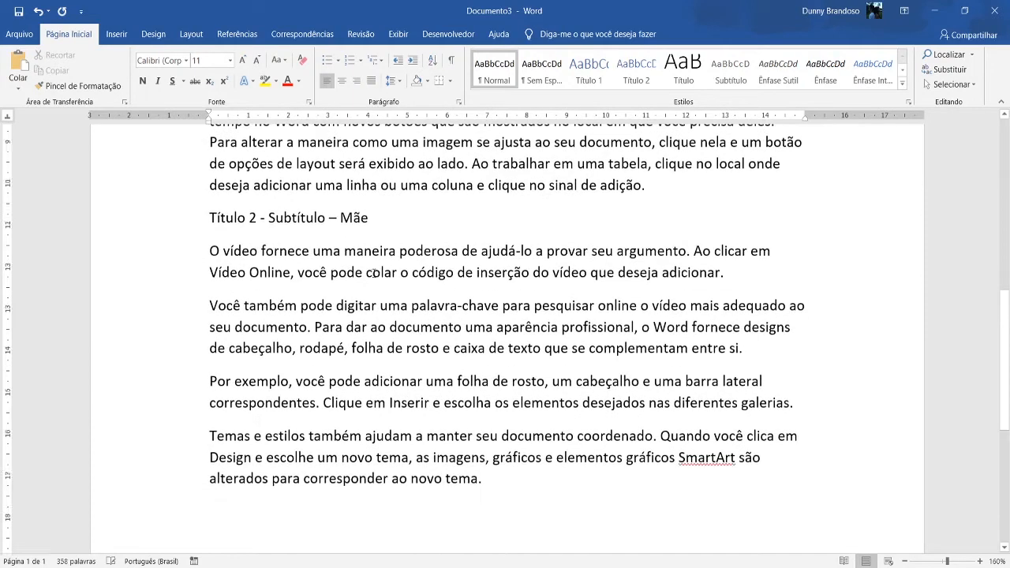
Copy the "Mãe" subheading to the end of the document and change "Mãe" to "Filhos" in the copy.
{"action": "left_click_drag", "start_coordinate": [370, 166], "coordinate": [219, 180]}
{"action": "key", "text": "ctrl+c"}
{"action": "scroll", "coordinate": [237, 389], "scroll_direction": "down", "scroll_amount": 3}
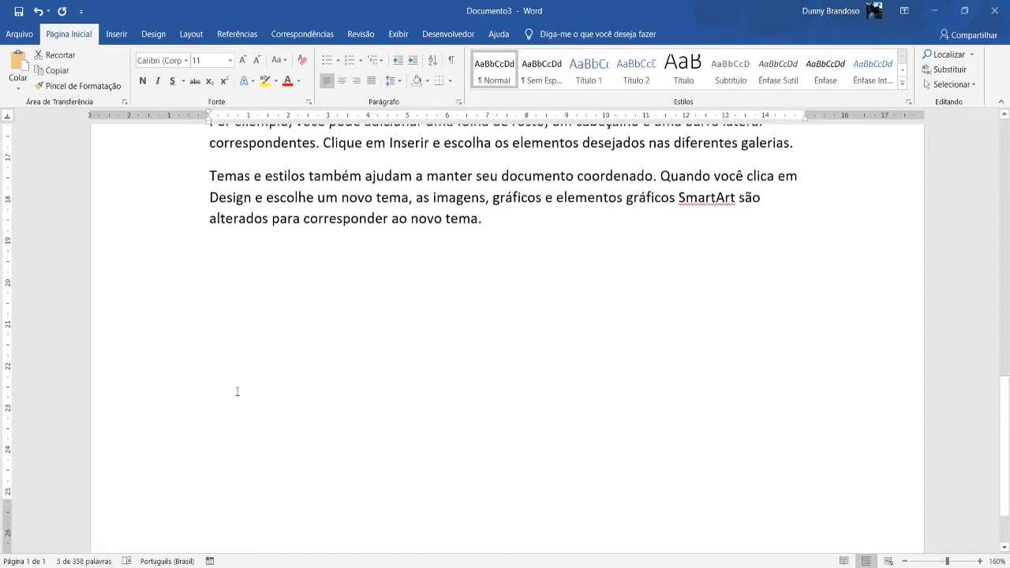
{"action": "left_click", "coordinate": [231, 261]}
{"action": "key", "text": "ctrl+v"}
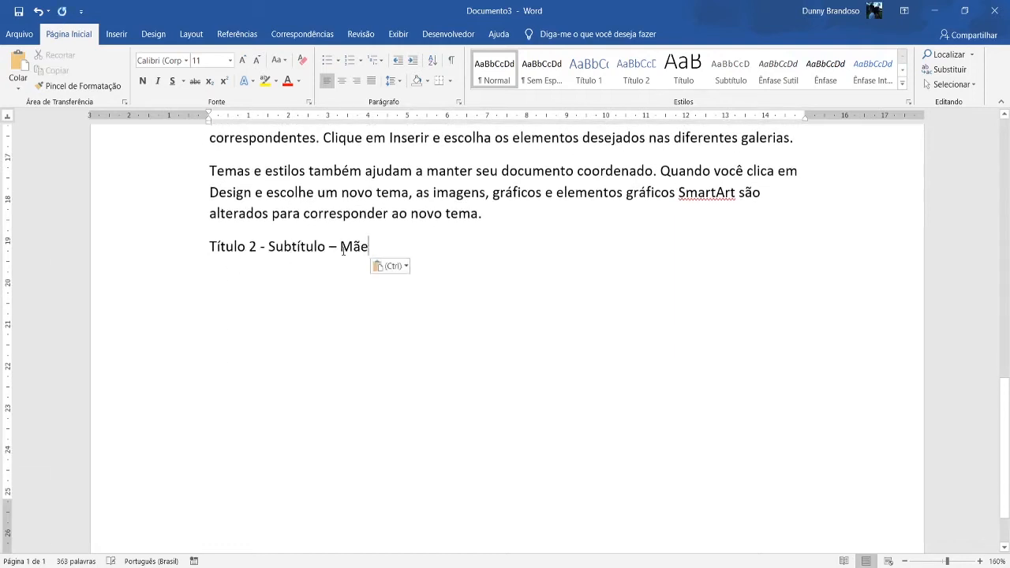
{"action": "key", "text": "BackSpace"}
{"action": "key", "text": "BackSpace"}
{"action": "key", "text": "BackSpace"}
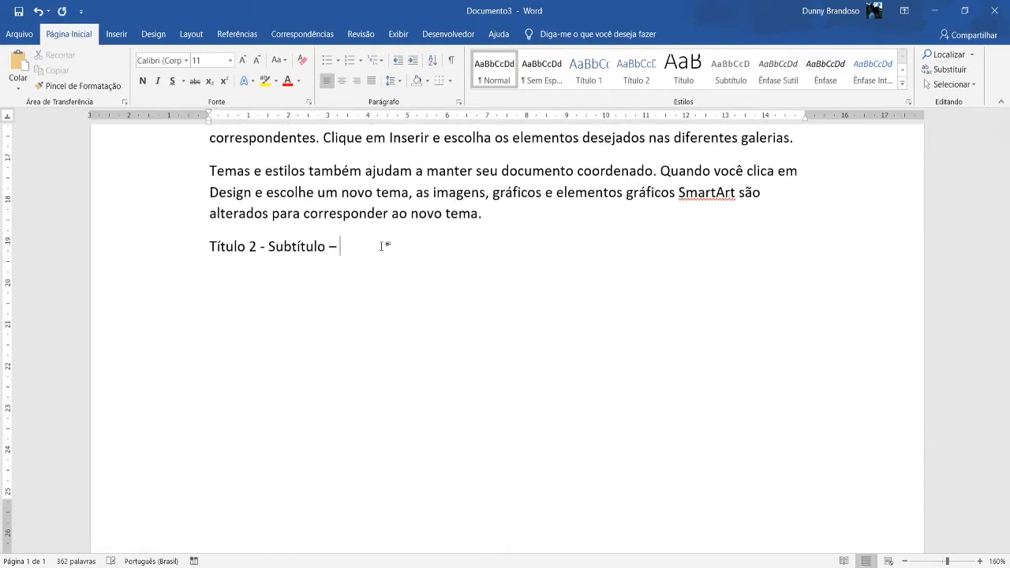
{"action": "type", "text": "Filhos "}
{"action": "type", "text": "rand"}
{"action": "type", "text": "("}
Generate sample text below the "Filhos" subheading with =rand(3,2).
{"action": "scroll", "coordinate": [382, 246], "scroll_direction": "up", "scroll_amount": 10}
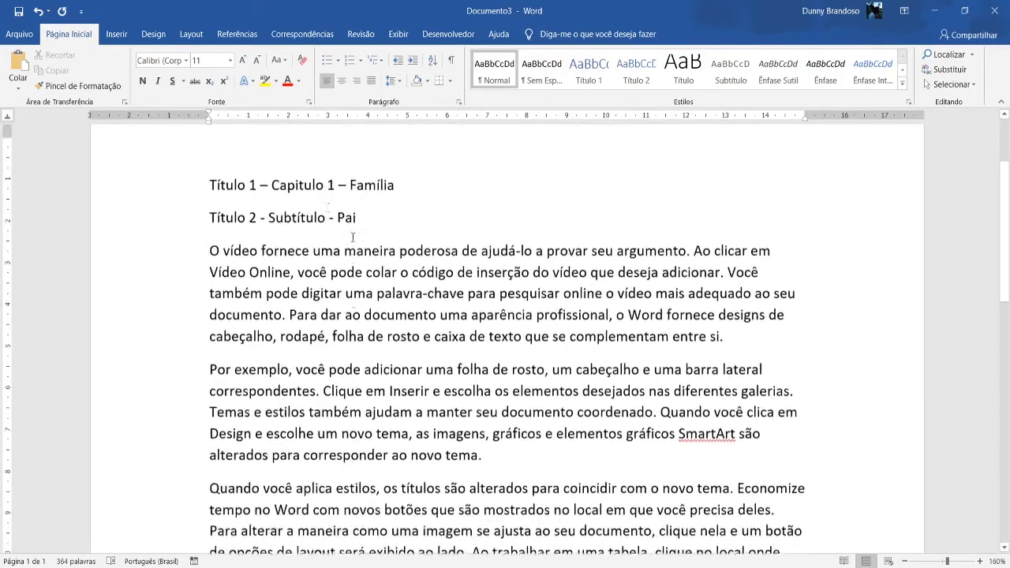
{"action": "scroll", "coordinate": [403, 226], "scroll_direction": "down", "scroll_amount": 10}
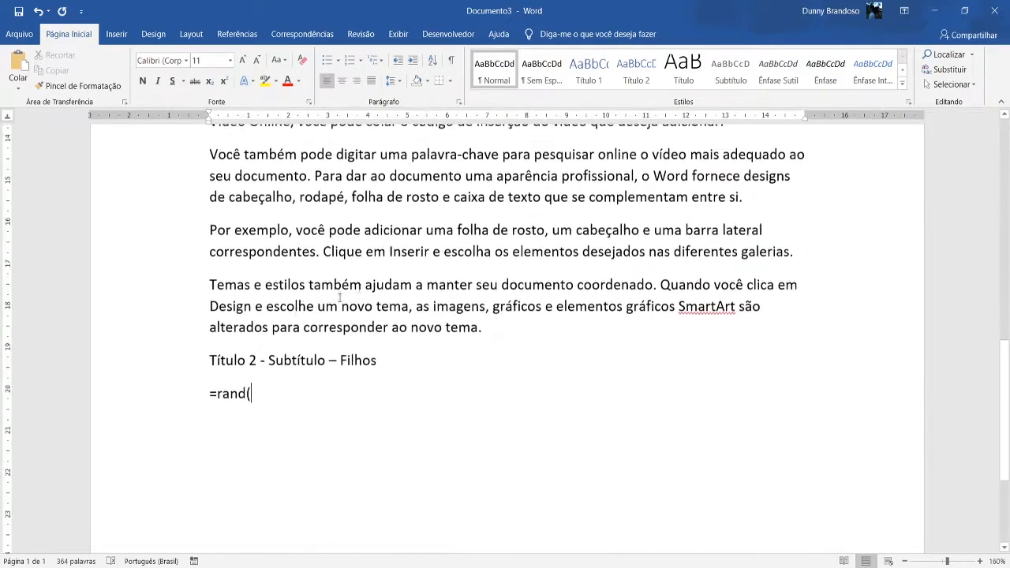
{"action": "type", "text": "3,"}
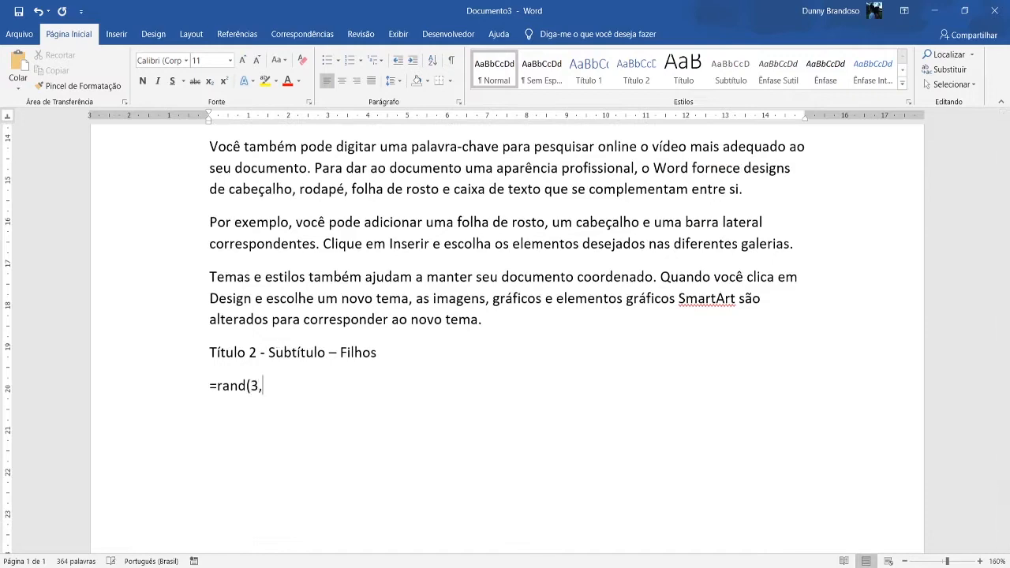
{"action": "type", "text": "2)"}
{"action": "key", "text": "Return"}
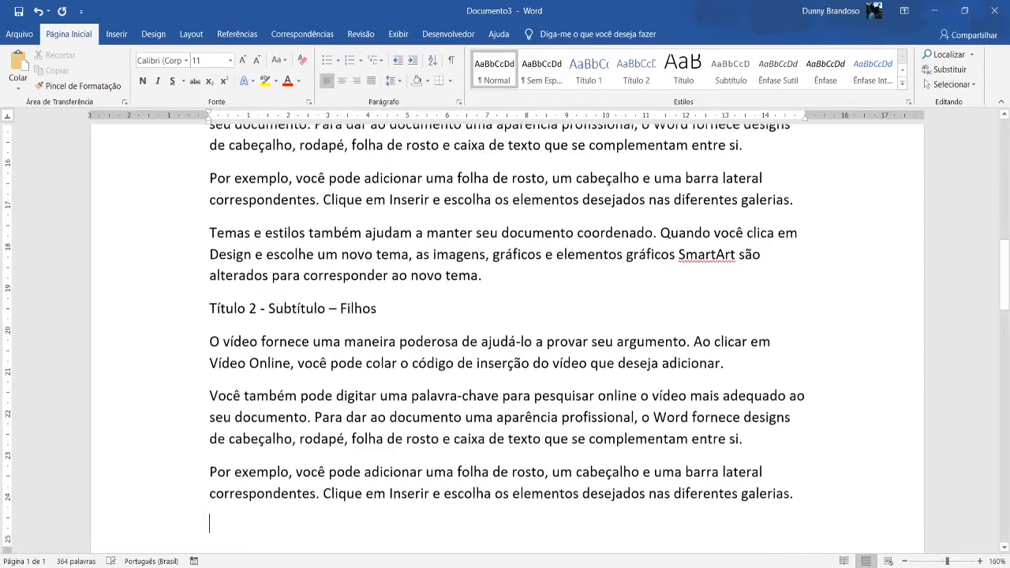
Copy the "Título 2 - Subtítulo – Filhos" subheading to the end of the document, below the last paragraph.
{"action": "scroll", "coordinate": [334, 259], "scroll_direction": "down", "scroll_amount": 2}
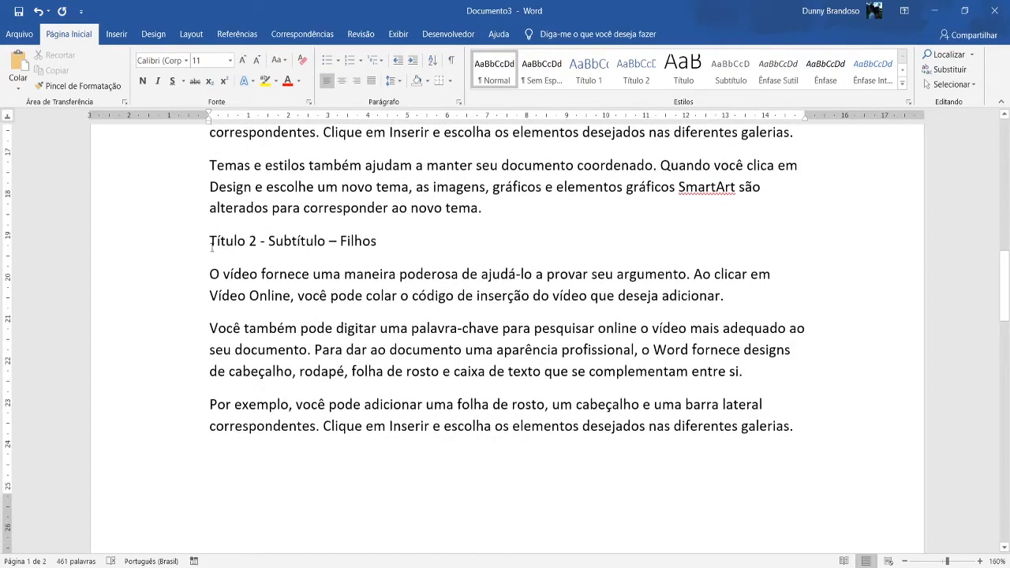
{"action": "left_click_drag", "start_coordinate": [210, 246], "coordinate": [369, 248]}
{"action": "key", "text": "ctrl+c"}
{"action": "scroll", "coordinate": [281, 365], "scroll_direction": "down", "scroll_amount": 3}
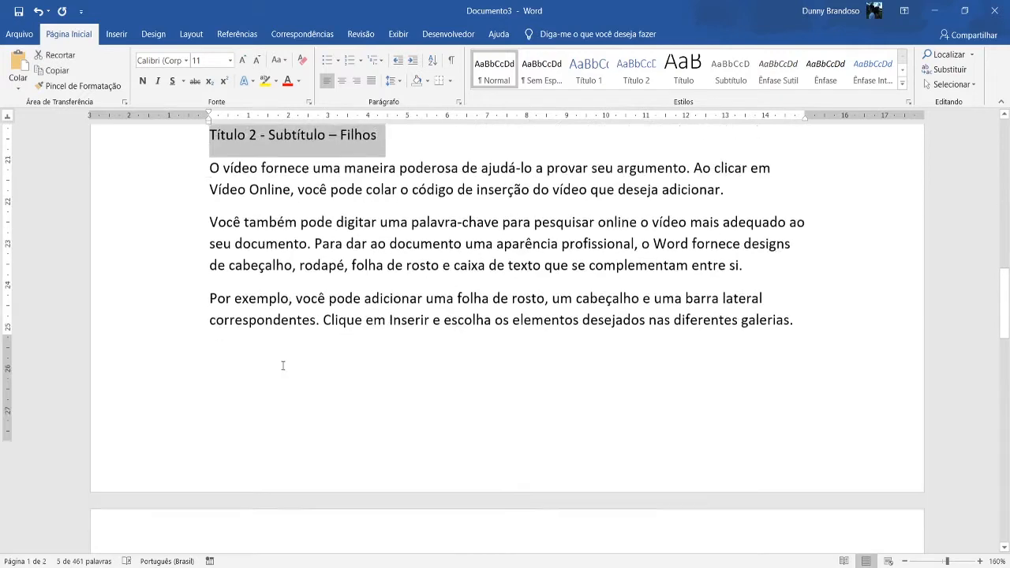
{"action": "left_click", "coordinate": [224, 319]}
{"action": "key", "text": "ctrl+v"}
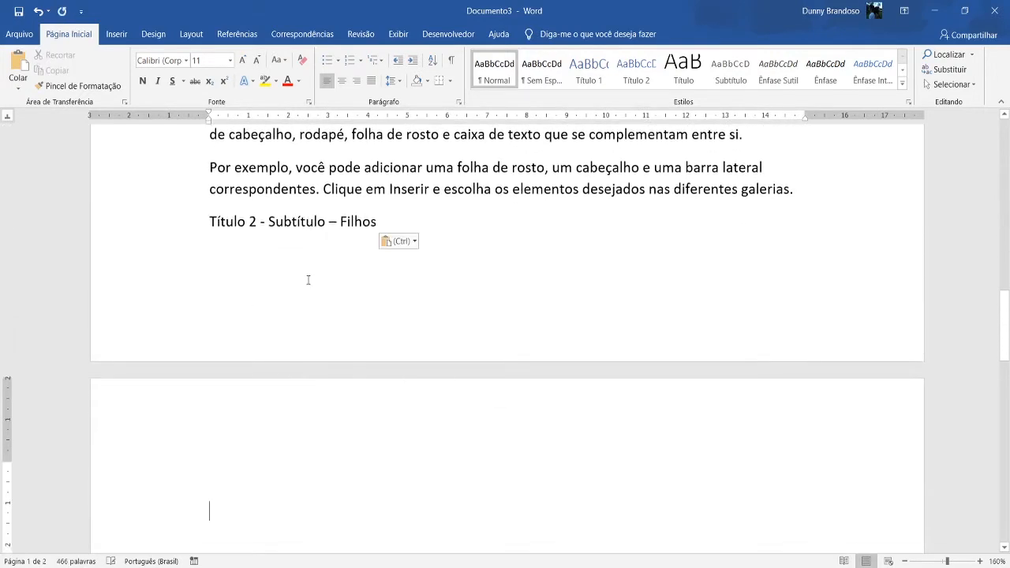
Reword the start of the copied subheading as "Título 3 – Subtítulo do subtítulo", correcting the spelling of "subtítulo".
{"action": "left_click", "coordinate": [326, 276]}
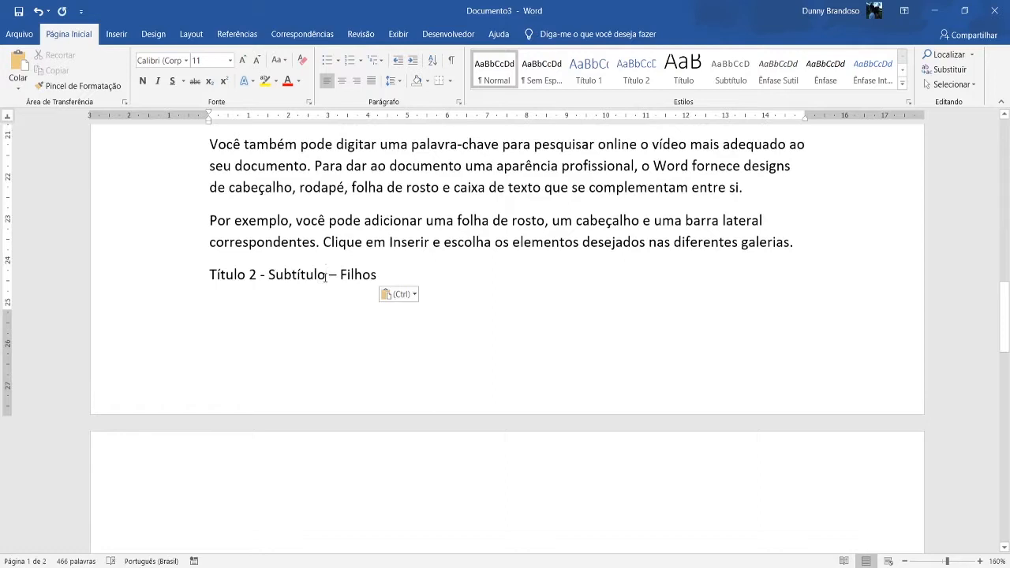
{"action": "type", "text": "do s "}
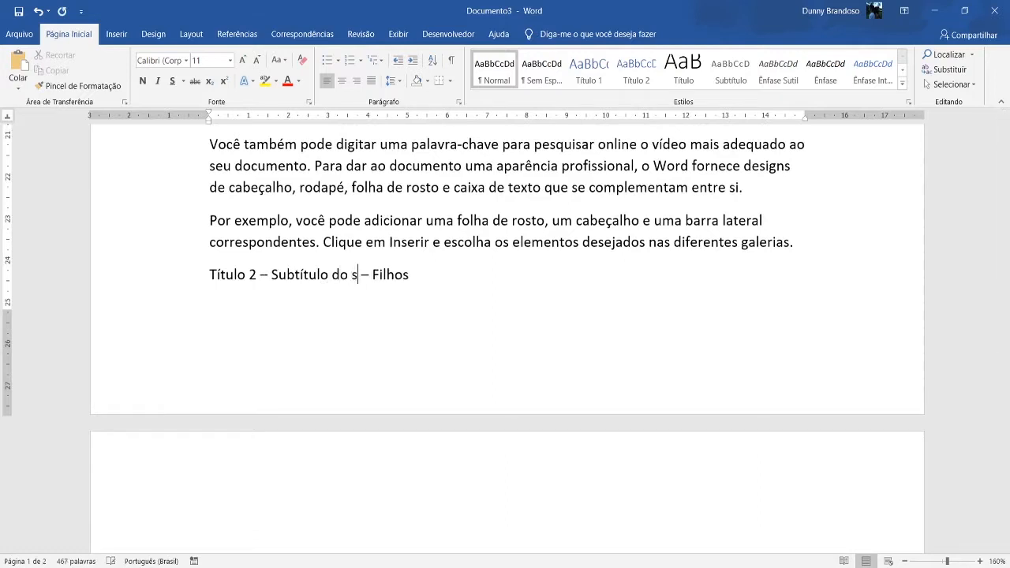
{"action": "type", "text": "ubtitul"}
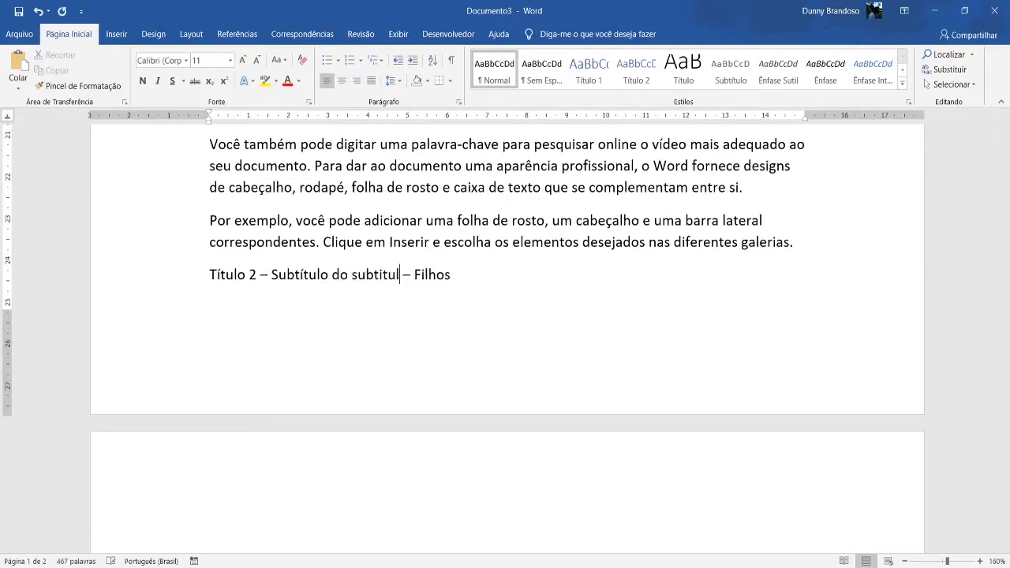
{"action": "type", "text": "o"}
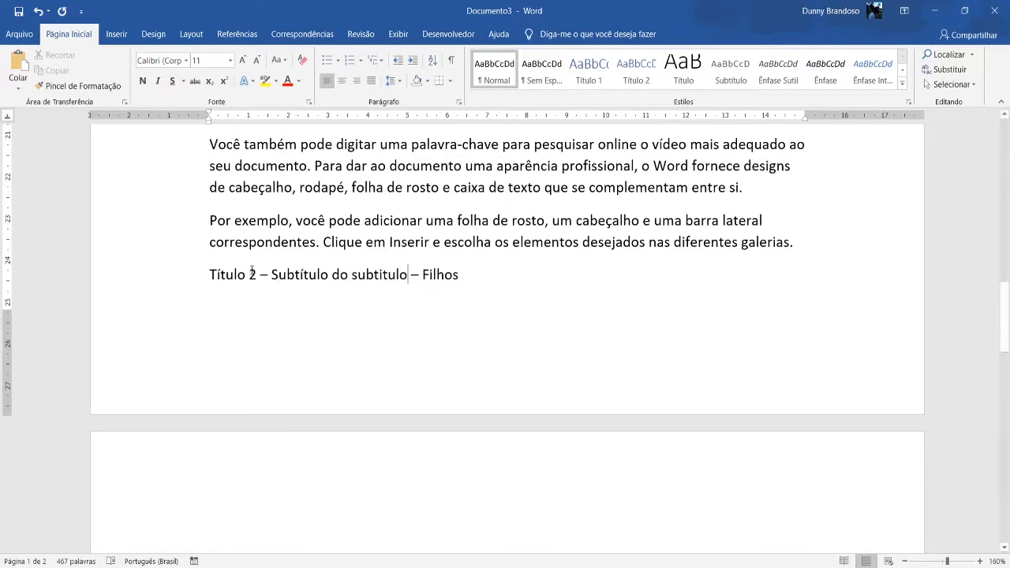
{"action": "left_click", "coordinate": [256, 274]}
{"action": "key", "text": "BackSpace"}
{"action": "type", "text": "3"}
{"action": "right_click", "coordinate": [369, 284]}
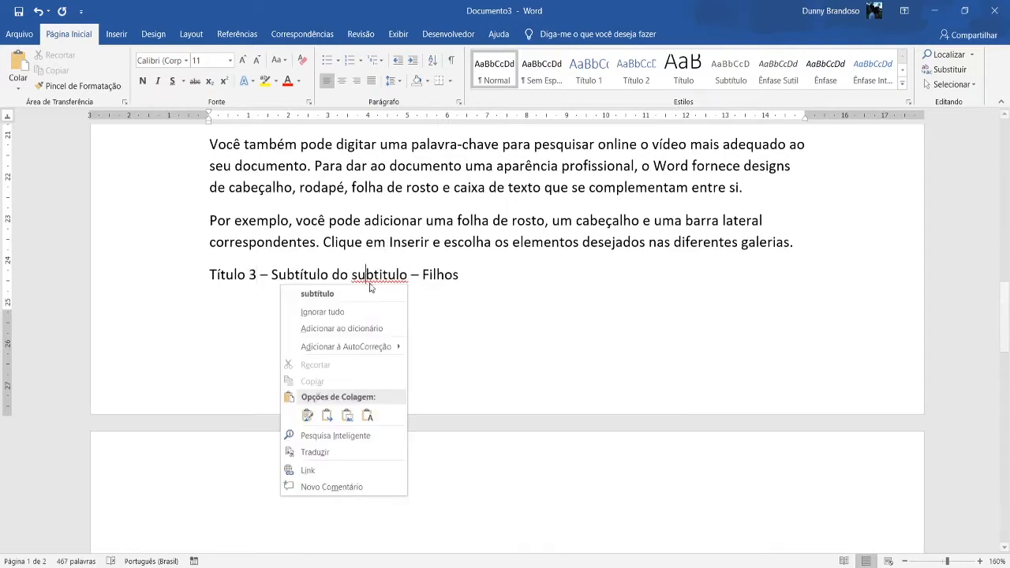
{"action": "left_click", "coordinate": [367, 293]}
Replace "Filhos" with a son's first name in the new "Título 3" subheading.
{"action": "left_click", "coordinate": [467, 273]}
{"action": "key", "text": "BackSpace"}
{"action": "key", "text": "BackSpace"}
{"action": "key", "text": "BackSpace"}
{"action": "key", "text": "BackSpace"}
{"action": "key", "text": "BackSpace"}
{"action": "key", "text": "BackSpace"}
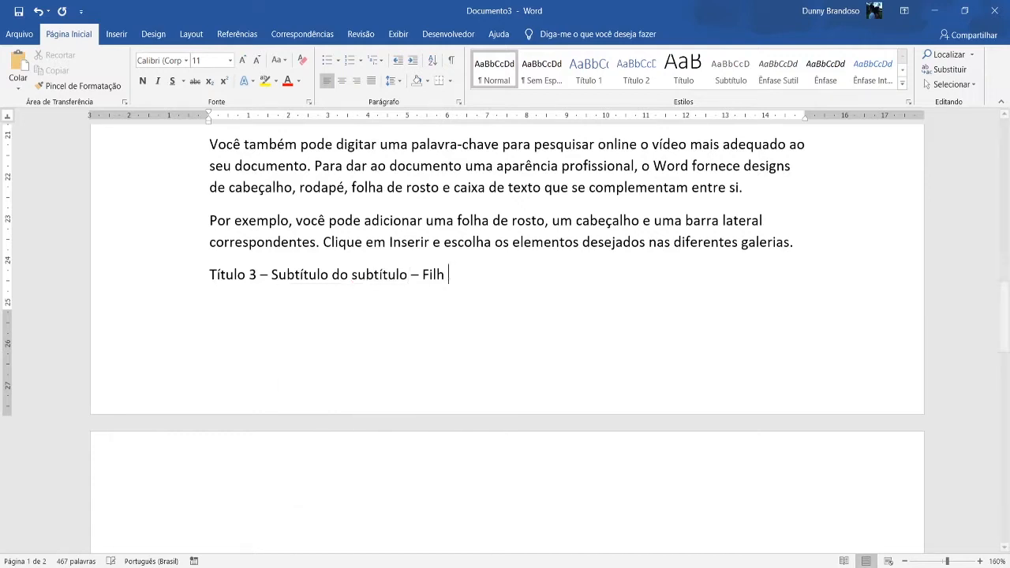
{"action": "type", "text": "João"}
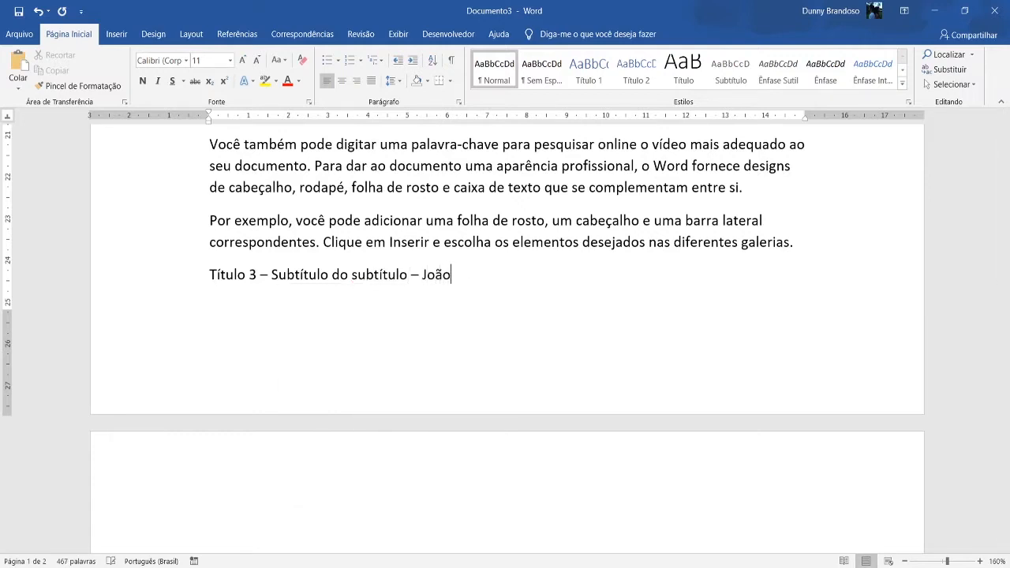
Generate sample text below the first "Título 3" subheading with =rand(2,3).
{"action": "key", "text": "Return"}
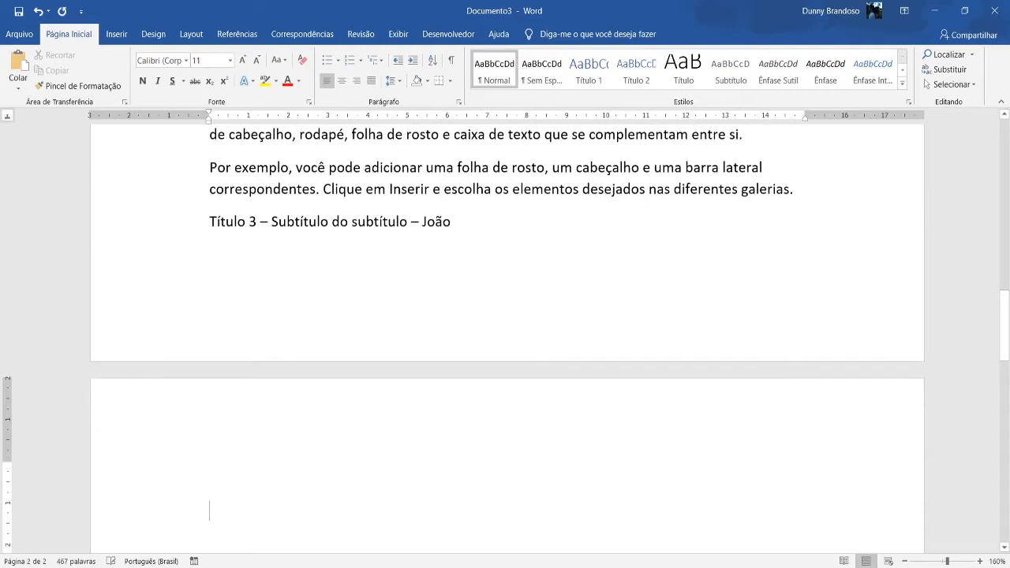
{"action": "type", "text": "=rand"}
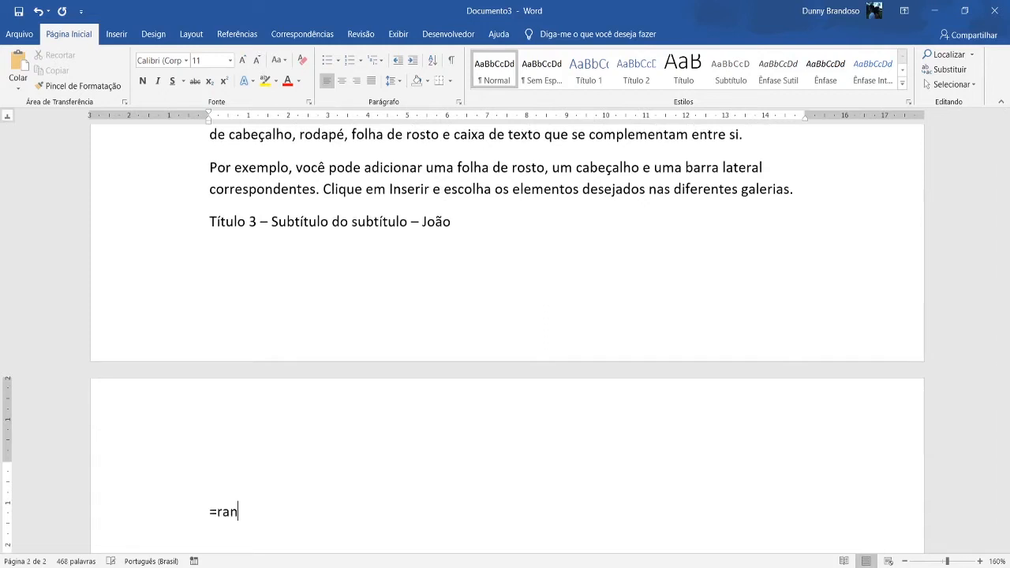
{"action": "type", "text": "(2,3)"}
{"action": "key", "text": "Return"}
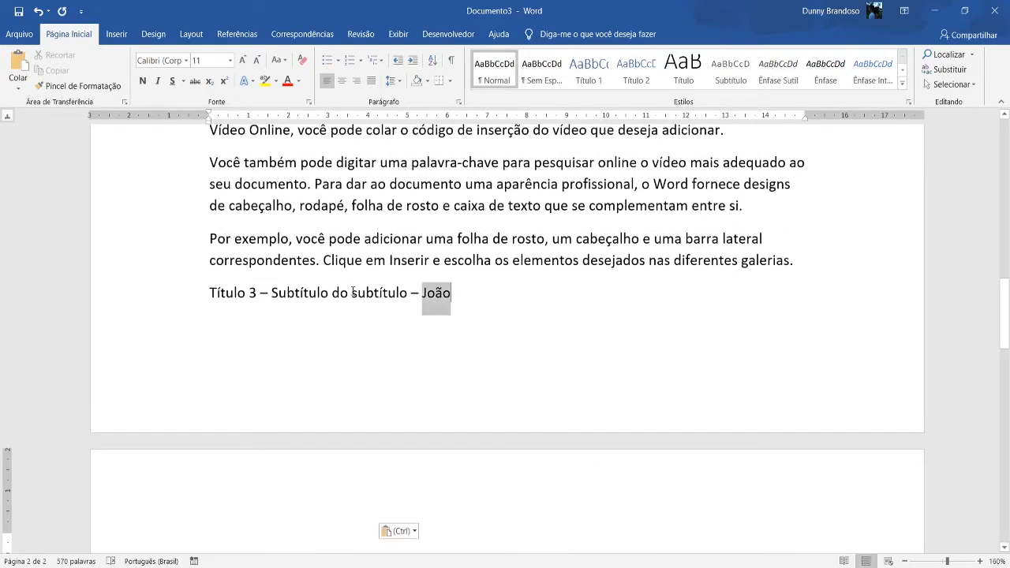
Copy the "Título 3 – Subtítulo do subtítulo" subheading over the leftover "Título 2 - Subtítulo – Filhos" line at the document's end.
{"action": "left_click_drag", "start_coordinate": [353, 293], "coordinate": [214, 294]}
{"action": "key", "text": "ctrl+c"}
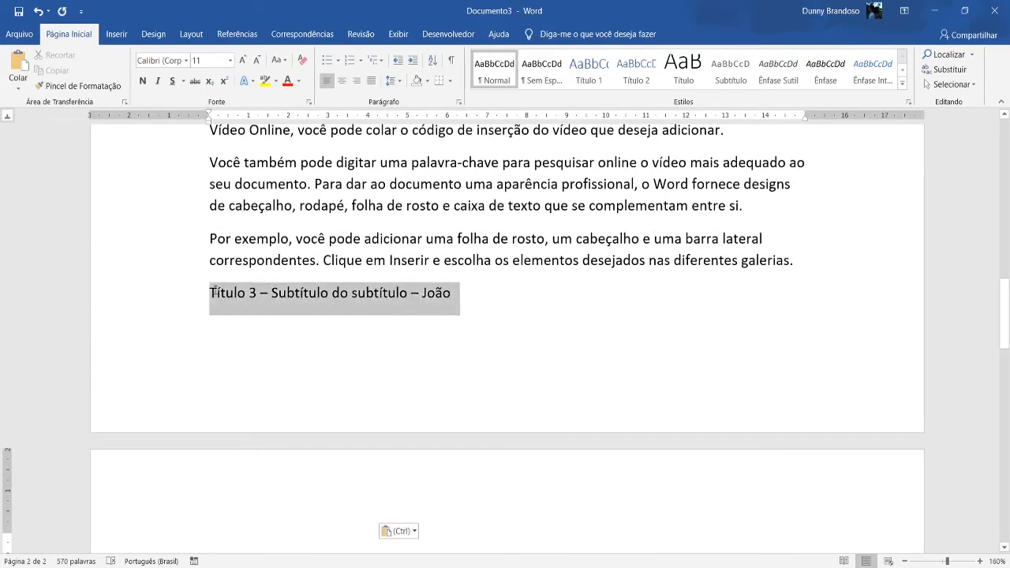
{"action": "scroll", "coordinate": [305, 339], "scroll_direction": "down", "scroll_amount": 5}
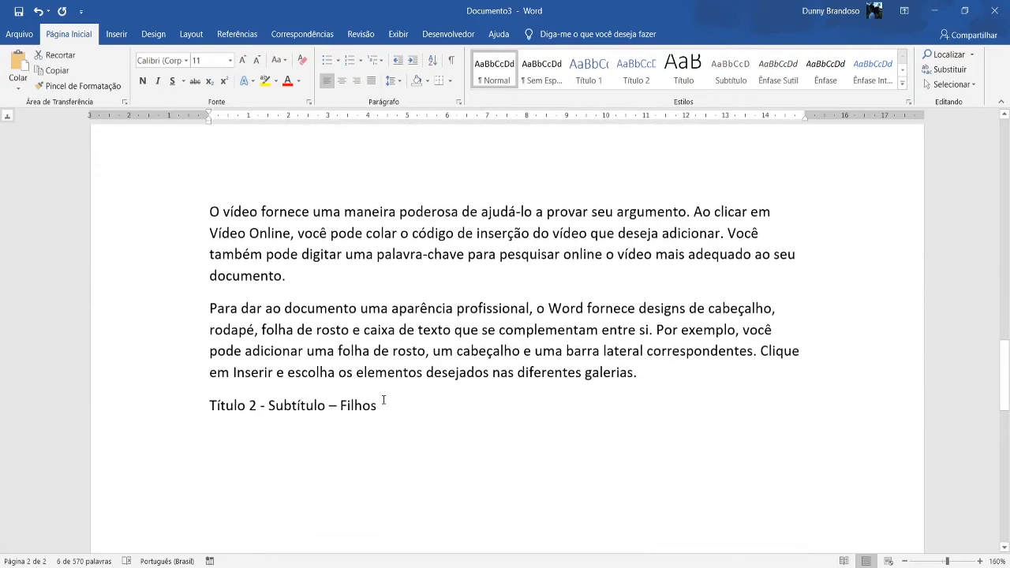
{"action": "left_click_drag", "start_coordinate": [383, 400], "coordinate": [206, 406]}
{"action": "key", "text": "ctrl+v"}
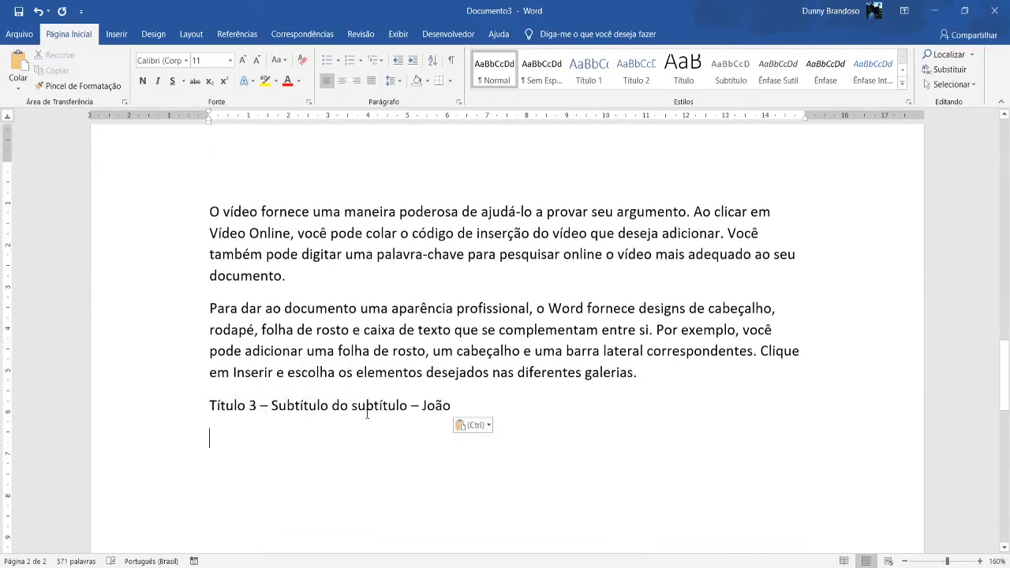
Change the first name in the copied "Título 3" subheading to a daughter's first name.
{"action": "key", "text": "BackSpace"}
{"action": "key", "text": "BackSpace"}
{"action": "key", "text": "BackSpace"}
{"action": "key", "text": "BackSpace"}
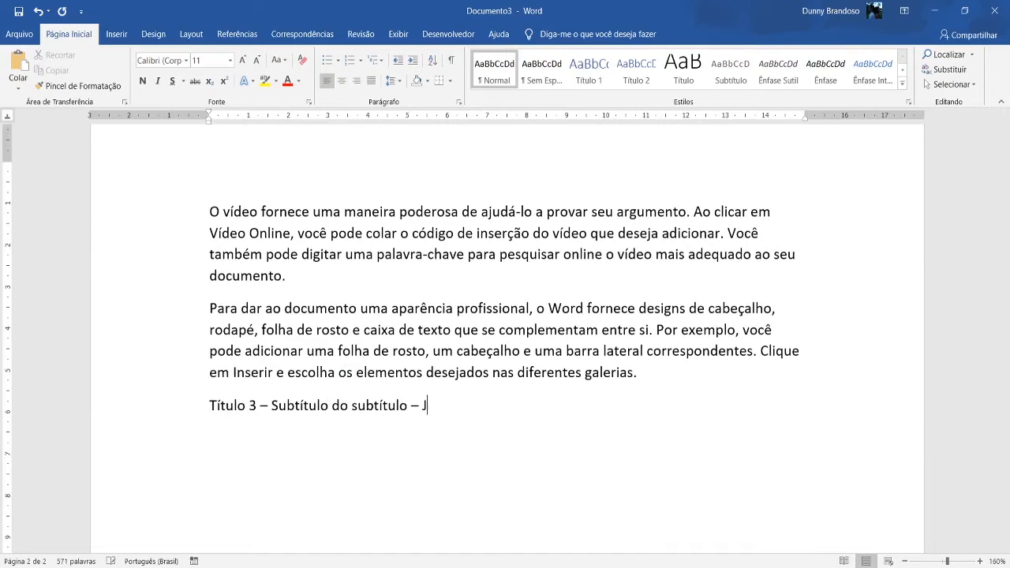
{"action": "key", "text": "BackSpace"}
{"action": "type", "text": "Mar"}
{"action": "type", "text": "ia"}
{"action": "type", "text": "rand"}
{"action": "type", "text": "(3,"}
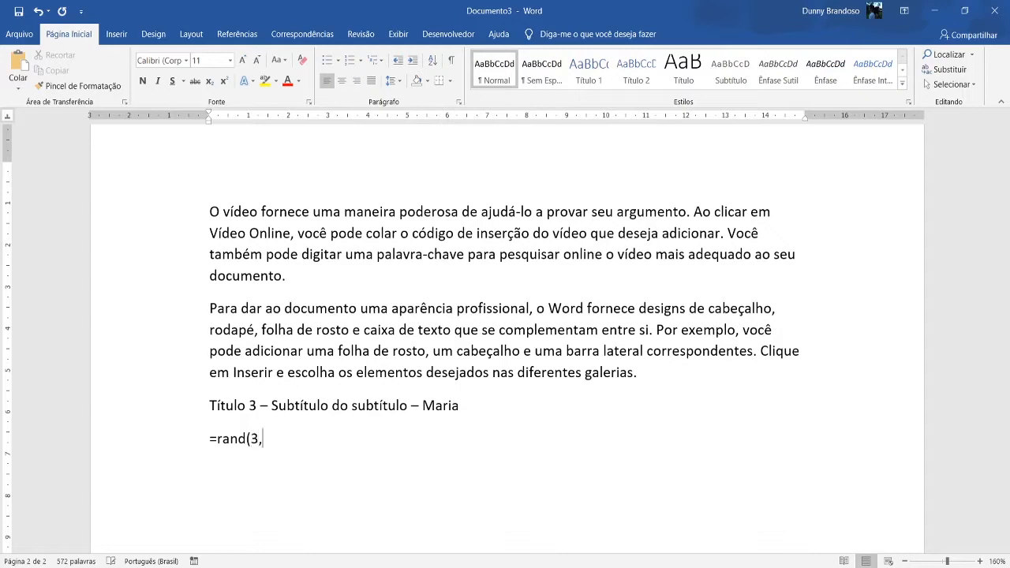
{"action": "type", "text": "2)"}
Generate sample text below the second "Título 3" subheading with =rand(3,2).
{"action": "key", "text": "Return"}
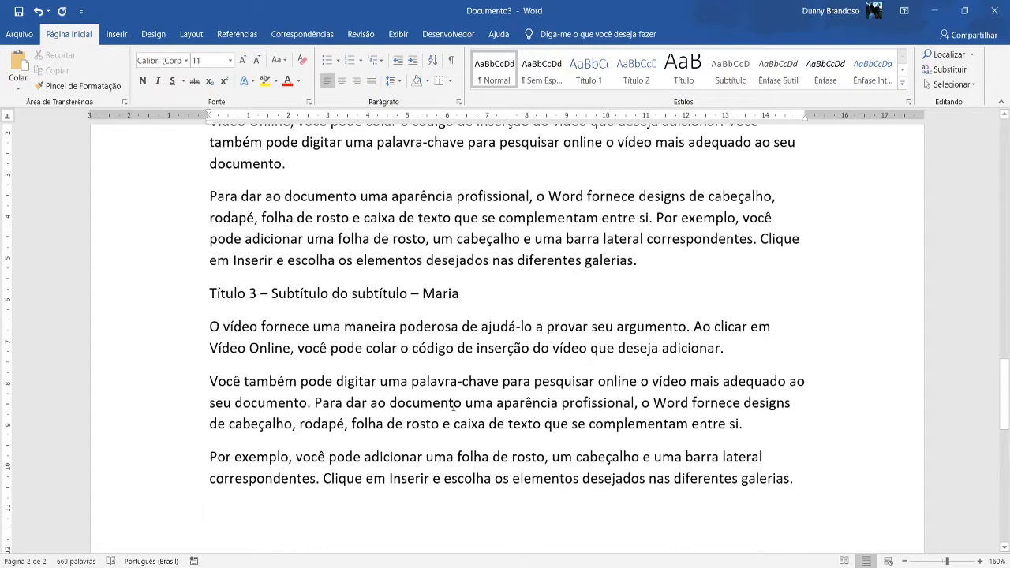
Review the "Filhos" subheading and the "Título 3" subheadings with their text beneath it.
{"action": "scroll", "coordinate": [281, 386], "scroll_direction": "up", "scroll_amount": 3}
{"action": "left_click_drag", "start_coordinate": [211, 400], "coordinate": [257, 400]}
{"action": "scroll", "coordinate": [317, 358], "scroll_direction": "up", "scroll_amount": 7}
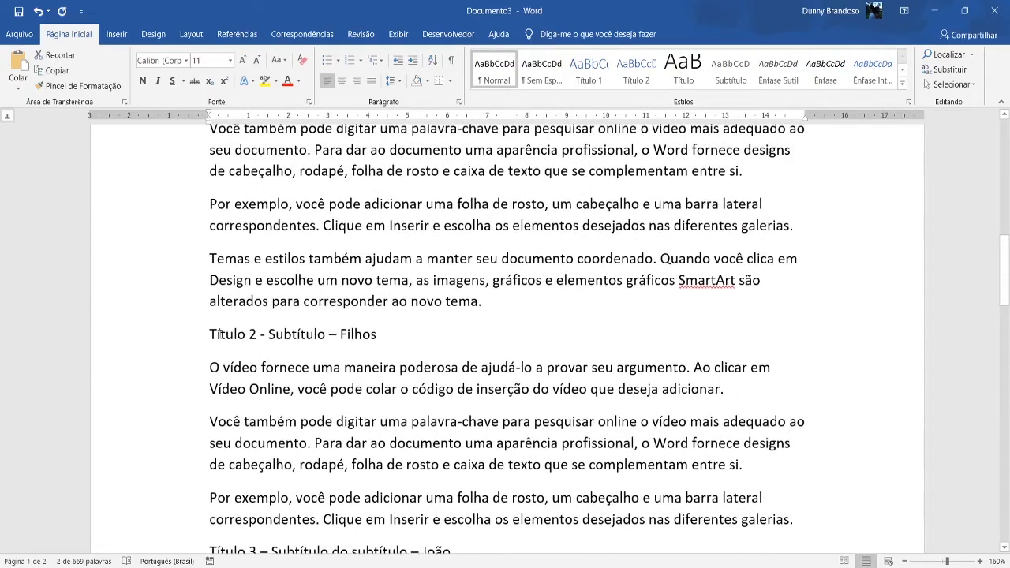
{"action": "left_click_drag", "start_coordinate": [210, 334], "coordinate": [333, 333]}
{"action": "left_click", "coordinate": [340, 333]}
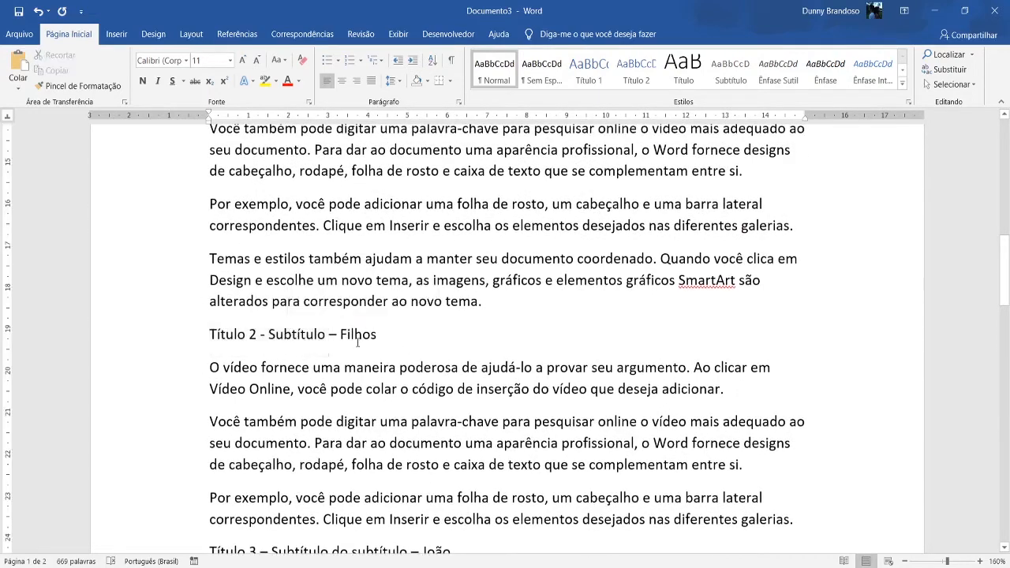
{"action": "scroll", "coordinate": [439, 430], "scroll_direction": "down", "scroll_amount": 10}
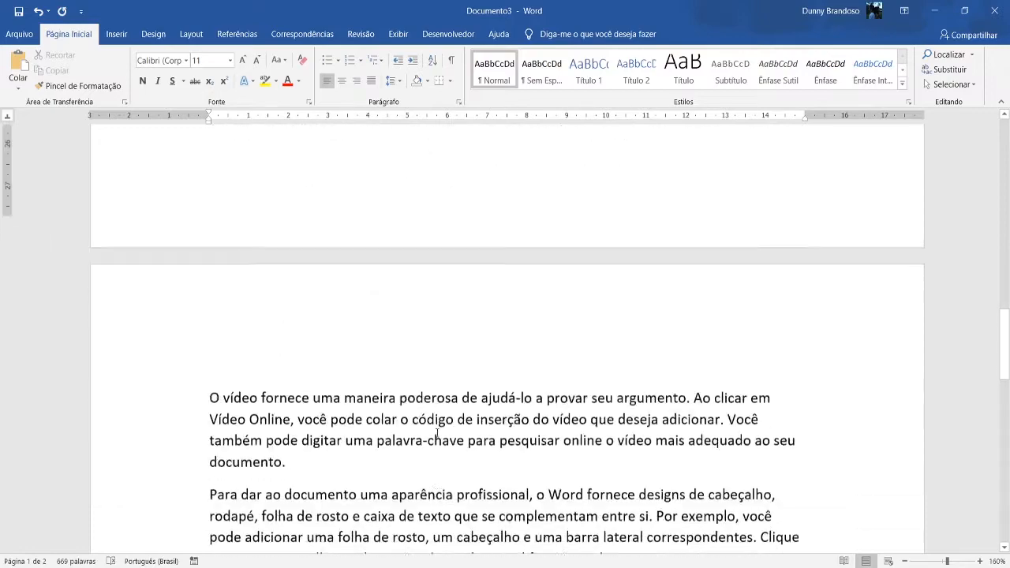
{"action": "scroll", "coordinate": [438, 431], "scroll_direction": "down", "scroll_amount": 2}
{"action": "left_click", "coordinate": [442, 245]}
{"action": "scroll", "coordinate": [608, 354], "scroll_direction": "down", "scroll_amount": 5}
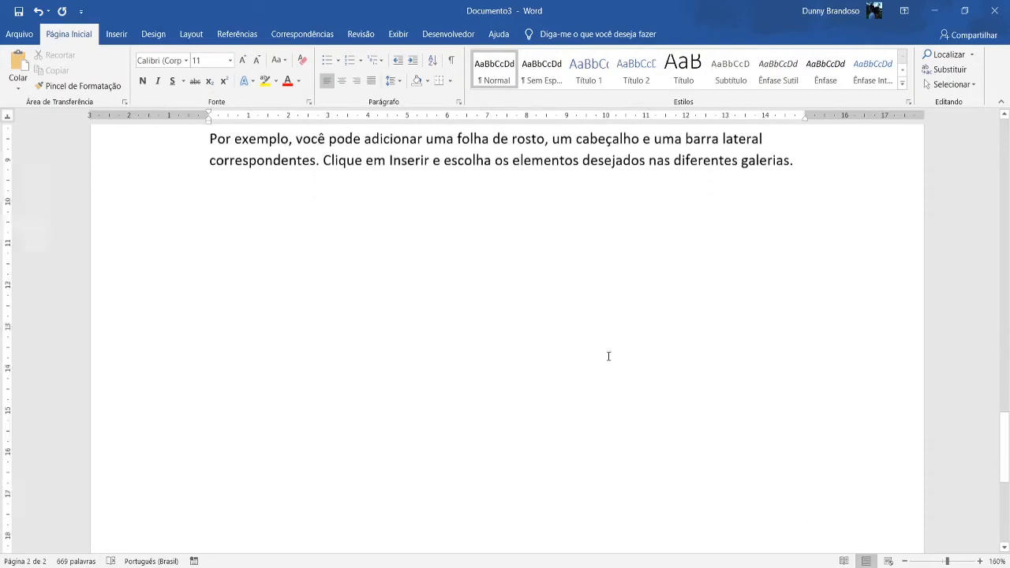
Copy the "Título 1 – Capitulo 1 – Família" chapter title into a new paragraph at the end of the document.
{"action": "scroll", "coordinate": [608, 354], "scroll_direction": "up", "scroll_amount": 5}
{"action": "left_click", "coordinate": [796, 429]}
{"action": "key", "text": "Return"}
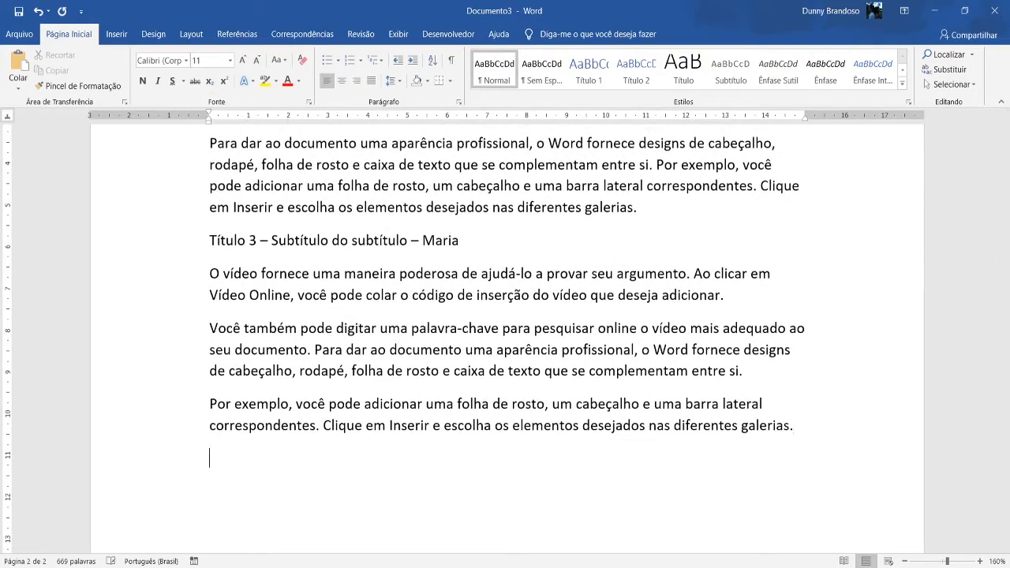
{"action": "scroll", "coordinate": [683, 387], "scroll_direction": "down", "scroll_amount": 5}
{"action": "scroll", "coordinate": [504, 244], "scroll_direction": "up", "scroll_amount": 15}
{"action": "scroll", "coordinate": [280, 279], "scroll_direction": "up", "scroll_amount": 5}
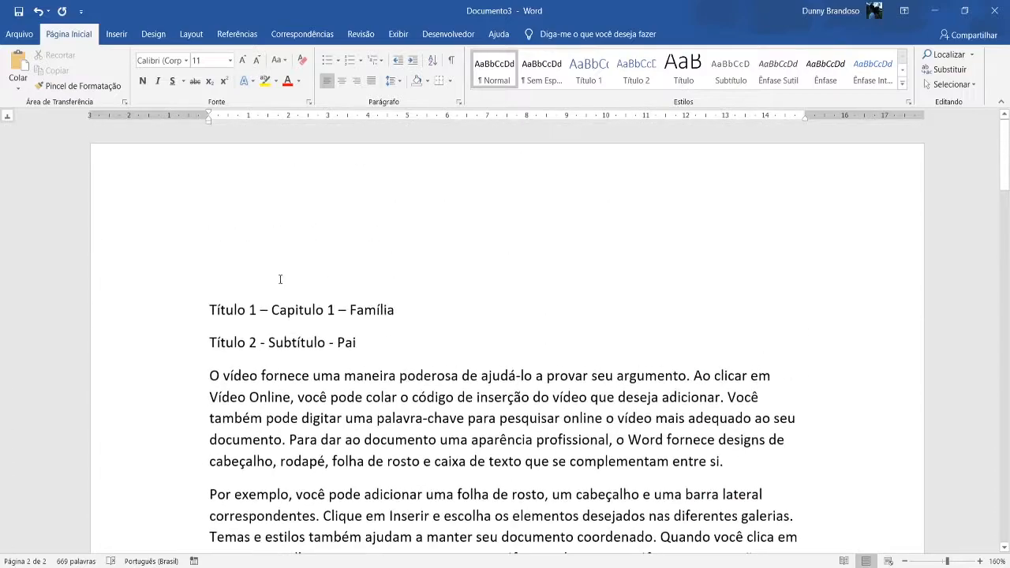
{"action": "left_click_drag", "start_coordinate": [205, 312], "coordinate": [397, 311]}
{"action": "key", "text": "ctrl+c"}
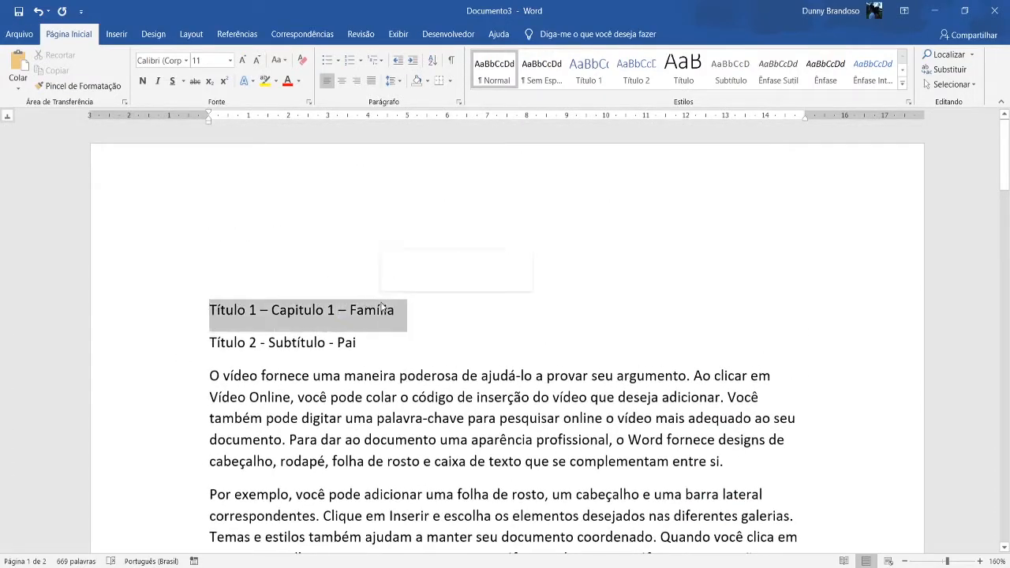
{"action": "scroll", "coordinate": [381, 302], "scroll_direction": "down", "scroll_amount": 5}
{"action": "scroll", "coordinate": [381, 302], "scroll_direction": "down", "scroll_amount": 10}
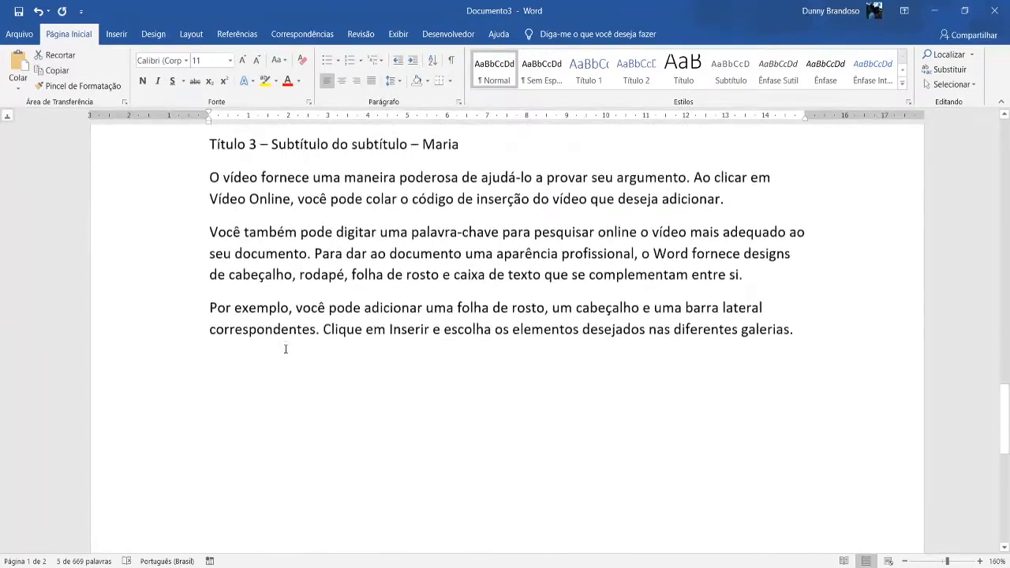
{"action": "left_click", "coordinate": [239, 367]}
{"action": "key", "text": "ctrl+v"}
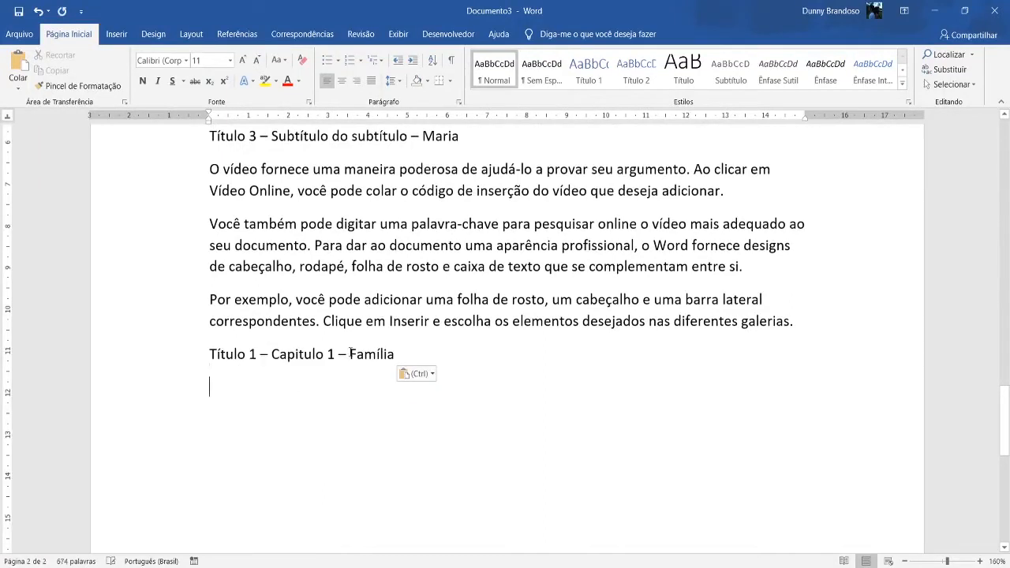
Change the copied chapter title to "Título 1 – Capitulo 2 – Animais".
{"action": "key", "text": "BackSpace"}
{"action": "key", "text": "BackSpace"}
{"action": "key", "text": "BackSpace"}
{"action": "key", "text": "BackSpace"}
{"action": "key", "text": "BackSpace"}
{"action": "key", "text": "BackSpace"}
{"action": "key", "text": "BackSpace"}
{"action": "key", "text": "BackSpace"}
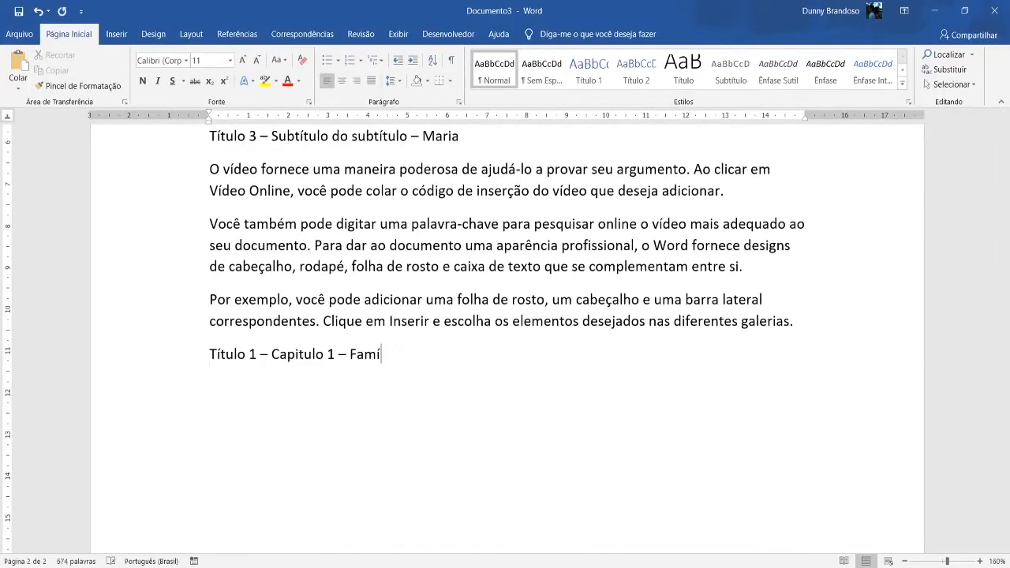
{"action": "type", "text": "Animais"}
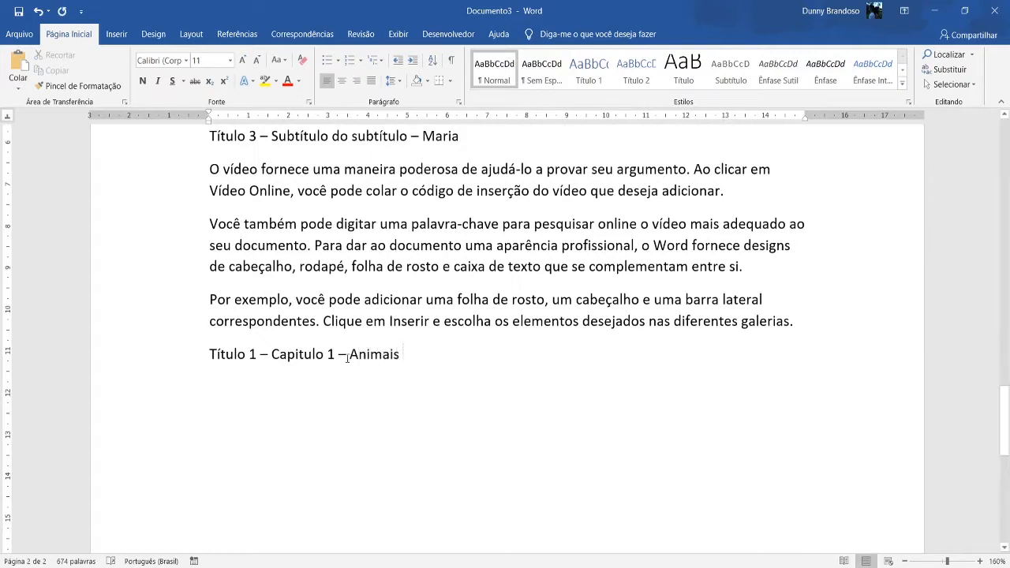
{"action": "key", "text": "BackSpace"}
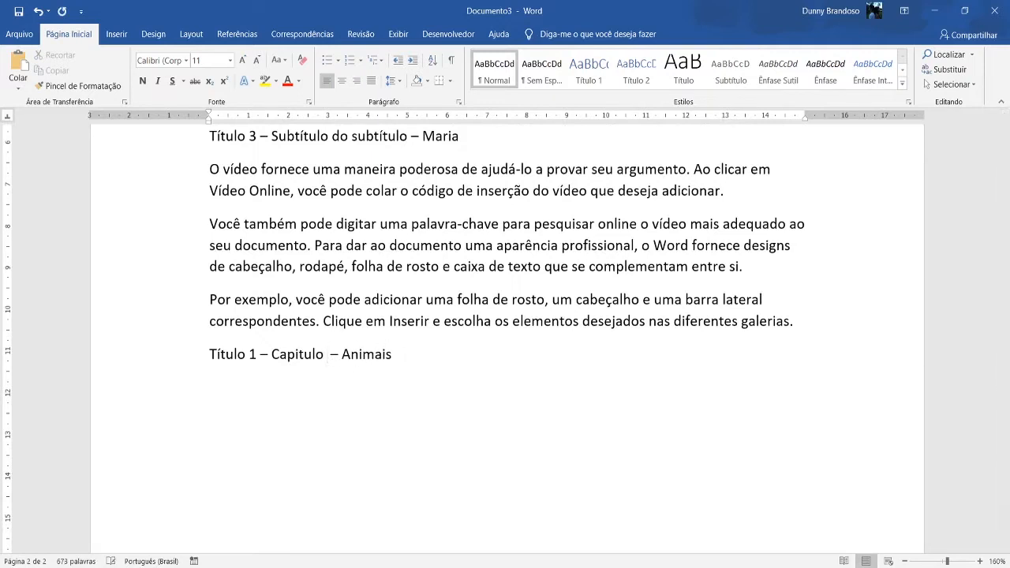
{"action": "type", "text": "2"}
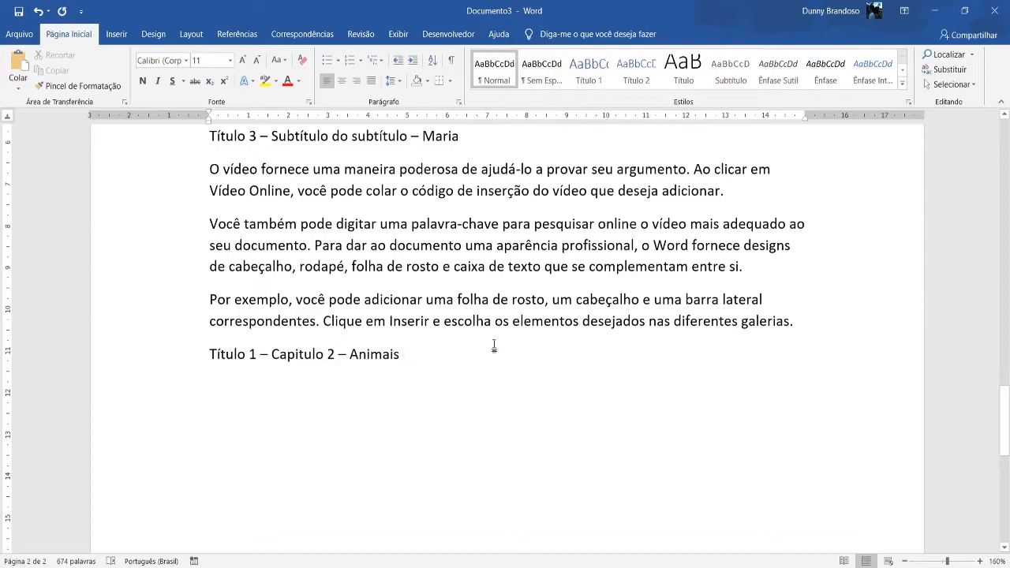
Apply the Título 1 style to the "Título 1 – Capitulo 1 – Família" chapter title.
{"action": "scroll", "coordinate": [546, 392], "scroll_direction": "up", "scroll_amount": 10}
{"action": "scroll", "coordinate": [547, 392], "scroll_direction": "up", "scroll_amount": 8}
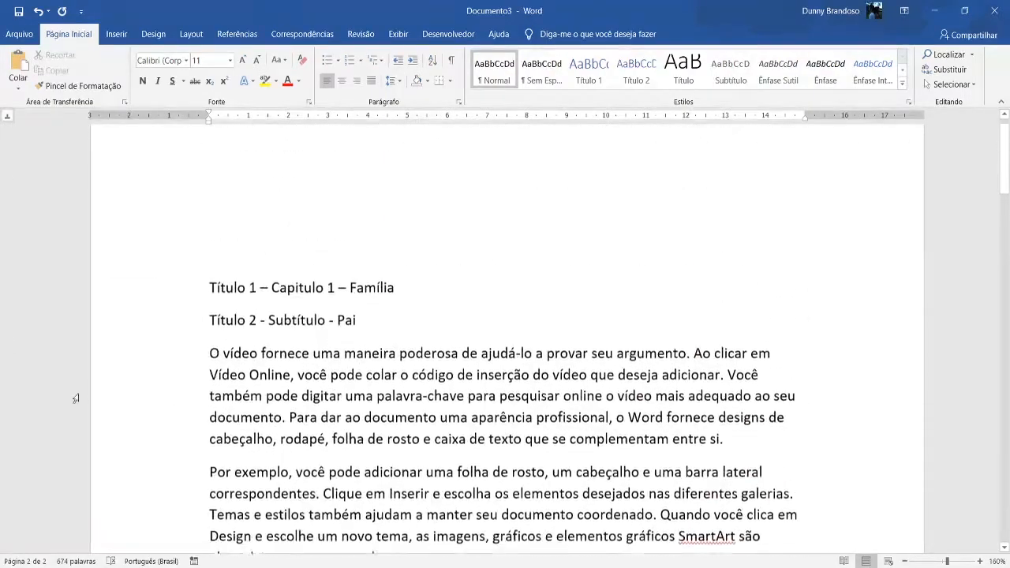
{"action": "scroll", "coordinate": [563, 300], "scroll_direction": "down", "scroll_amount": 4}
{"action": "scroll", "coordinate": [170, 365], "scroll_direction": "up", "scroll_amount": 4}
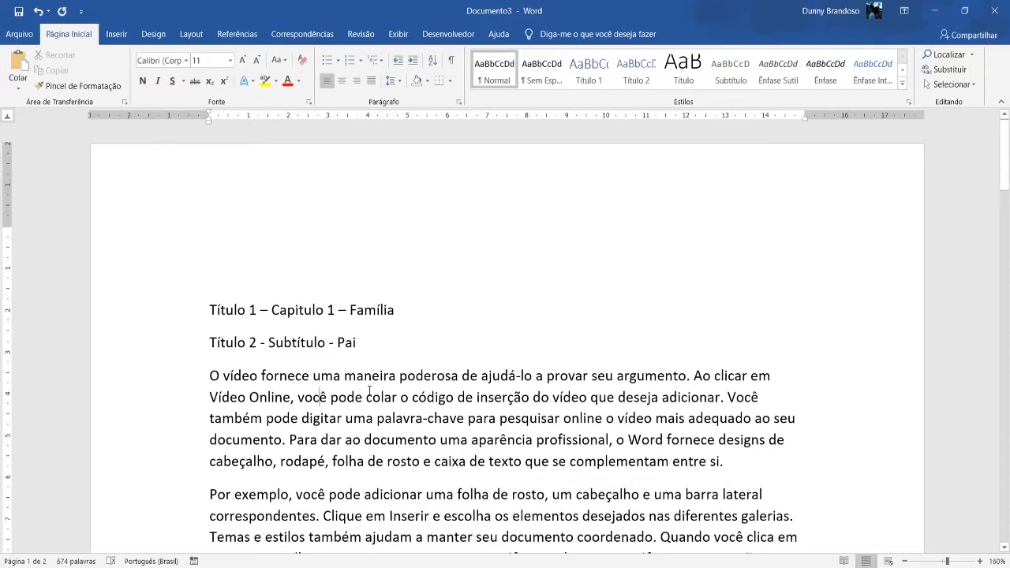
{"action": "left_click", "coordinate": [396, 310]}
{"action": "left_click_drag", "start_coordinate": [211, 310], "coordinate": [402, 310]}
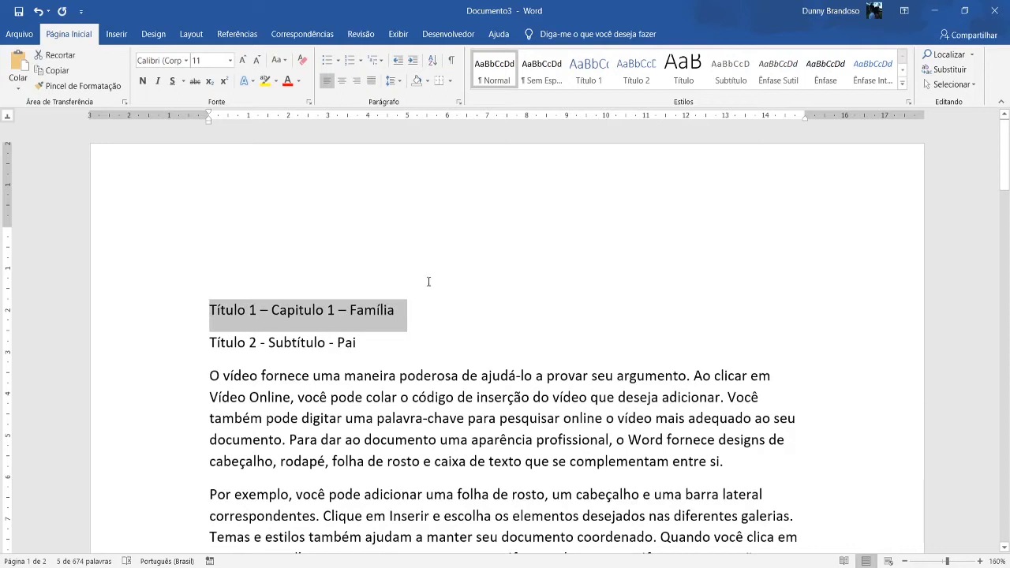
{"action": "left_click", "coordinate": [414, 310]}
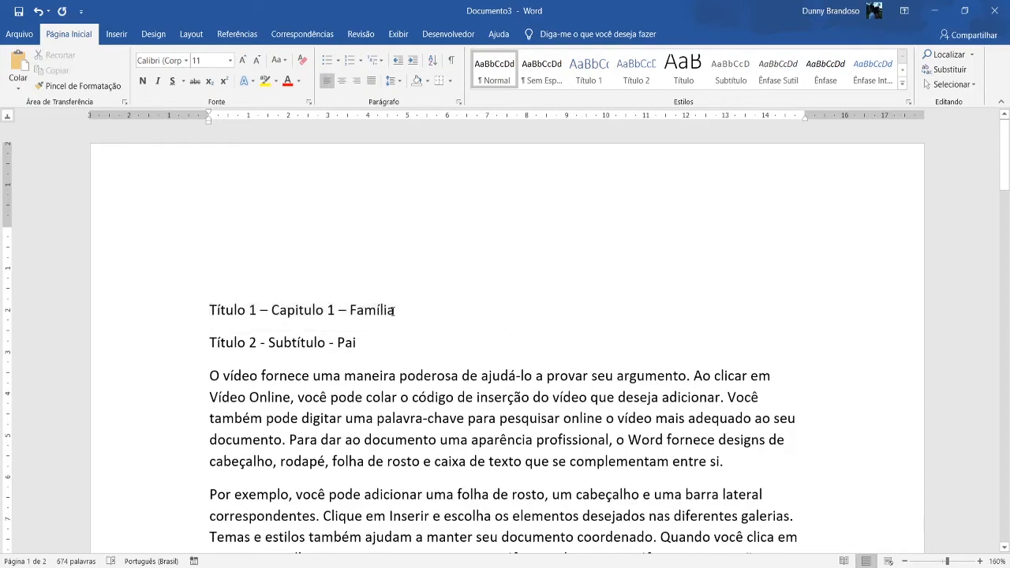
{"action": "left_click", "coordinate": [577, 74]}
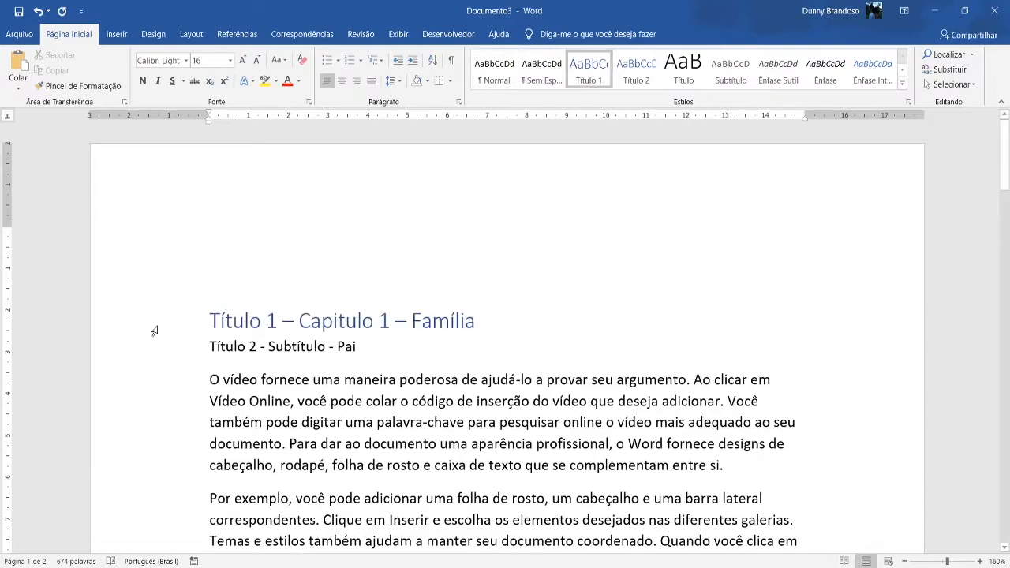
Collapse the content under the "Capitulo 1 – Família" heading and expand it again.
{"action": "scroll", "coordinate": [199, 320], "scroll_direction": "down", "scroll_amount": 2}
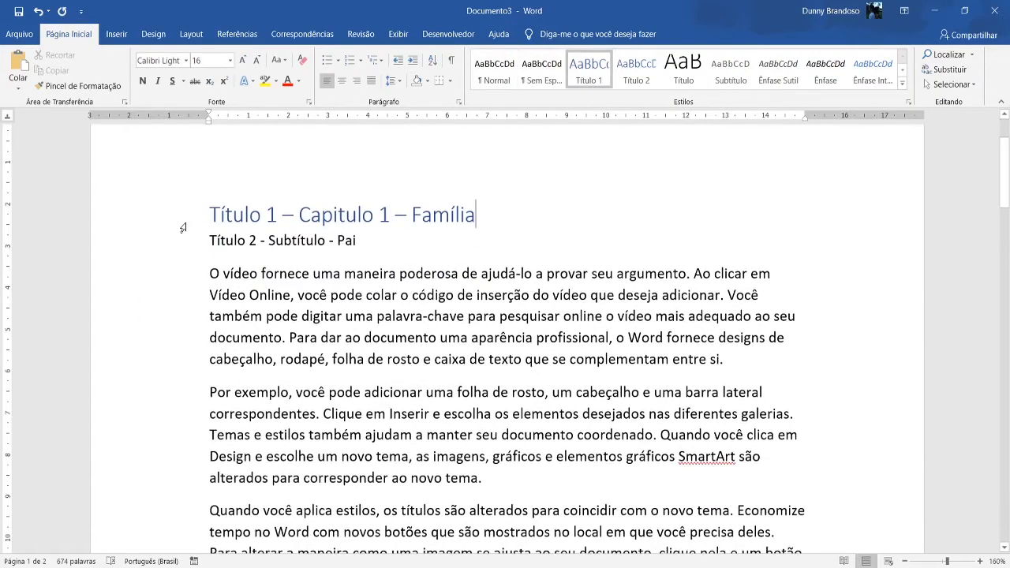
{"action": "left_click", "coordinate": [200, 214]}
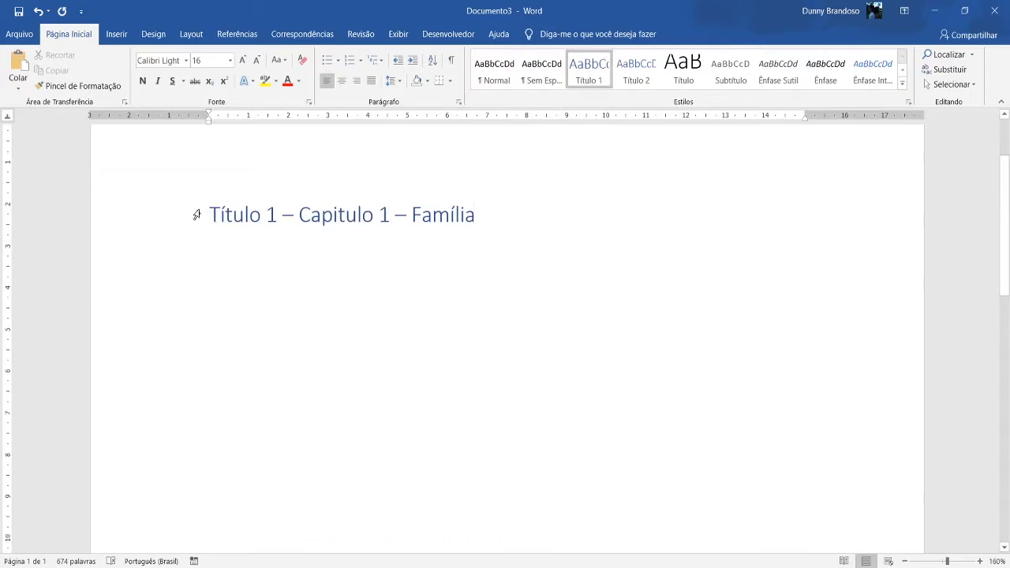
{"action": "left_click", "coordinate": [198, 218]}
{"action": "left_click", "coordinate": [199, 215]}
{"action": "left_click", "coordinate": [199, 217]}
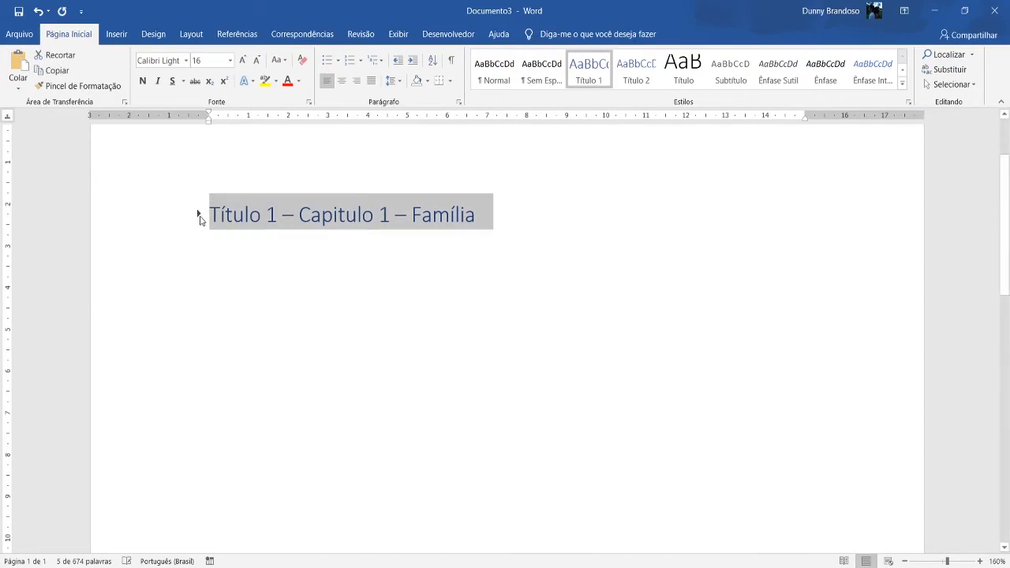
{"action": "left_click", "coordinate": [200, 217]}
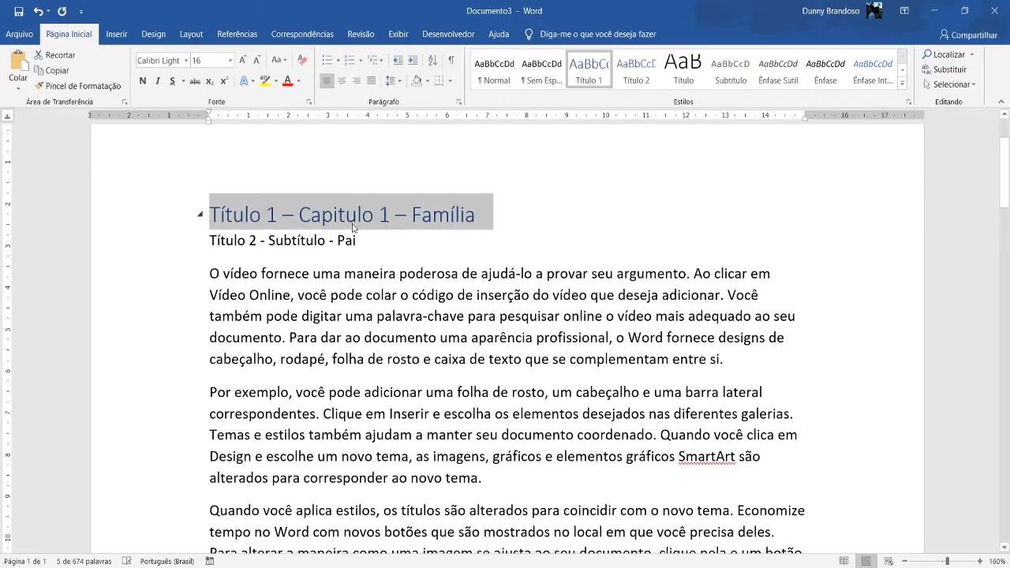
Apply the Título 1 style to the "Título 1 – Capitulo 2 – Animais" chapter title.
{"action": "scroll", "coordinate": [403, 237], "scroll_direction": "down", "scroll_amount": 10}
{"action": "scroll", "coordinate": [406, 257], "scroll_direction": "down", "scroll_amount": 10}
{"action": "scroll", "coordinate": [396, 243], "scroll_direction": "up", "scroll_amount": 5}
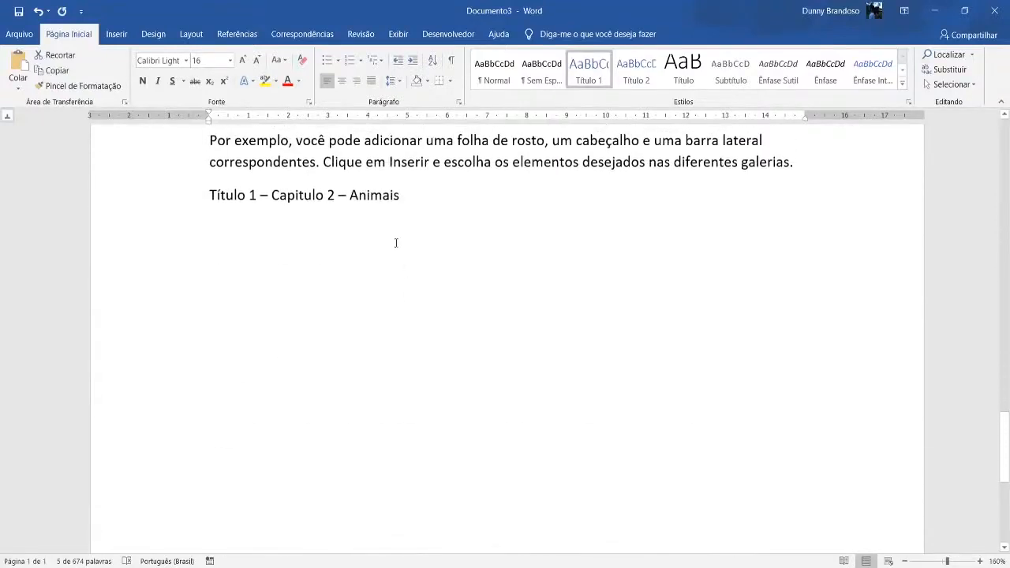
{"action": "left_click", "coordinate": [402, 200]}
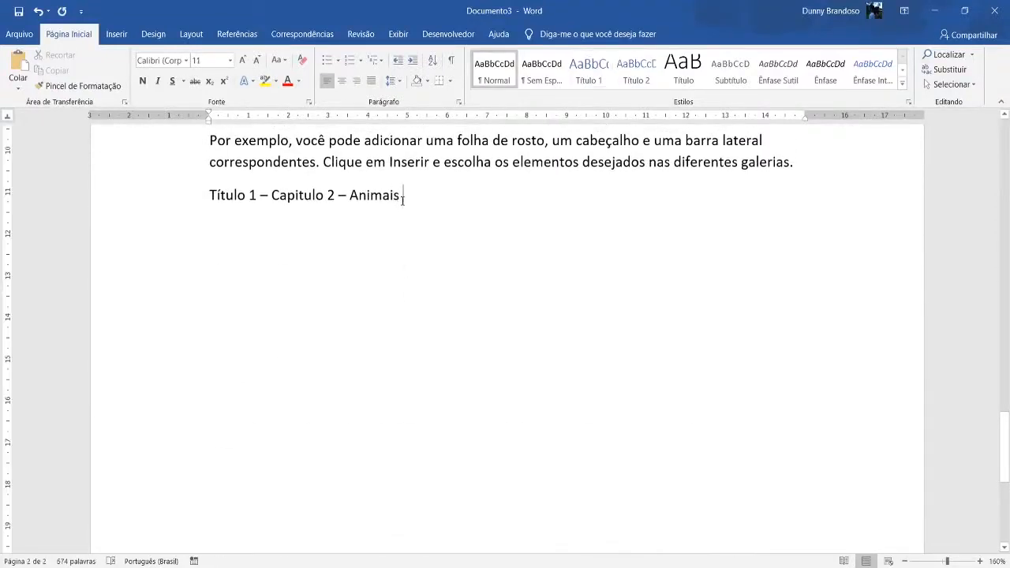
{"action": "left_click", "coordinate": [589, 69]}
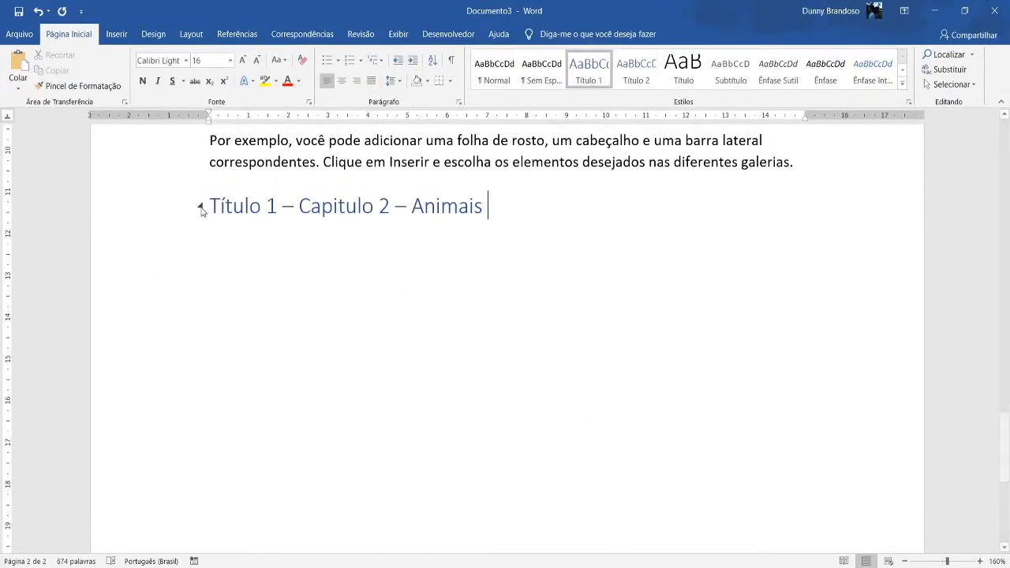
Collapse the first chapter to compare the two chapter headings, and expand it again.
{"action": "scroll", "coordinate": [447, 457], "scroll_direction": "up", "scroll_amount": 10}
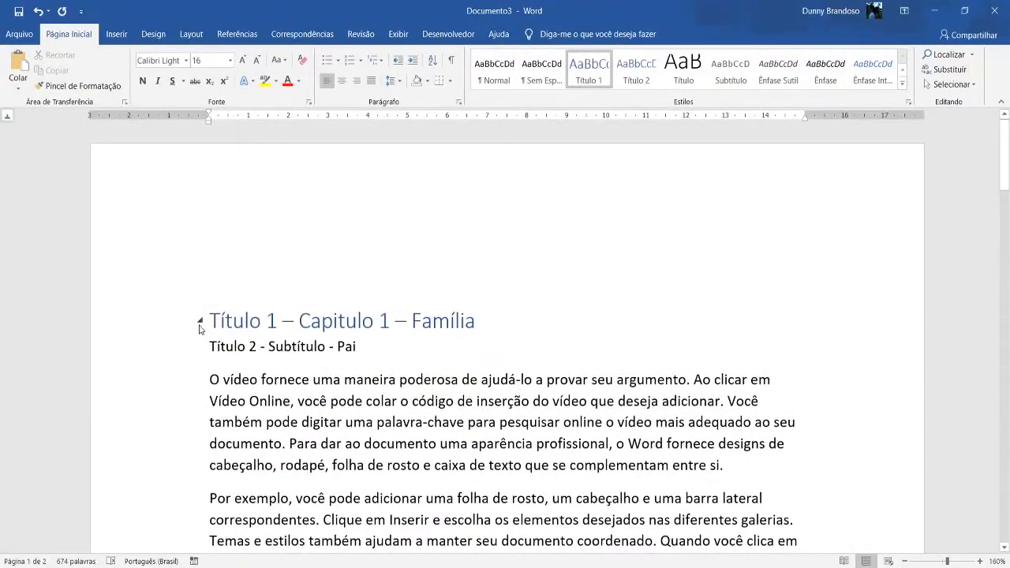
{"action": "left_click", "coordinate": [200, 321]}
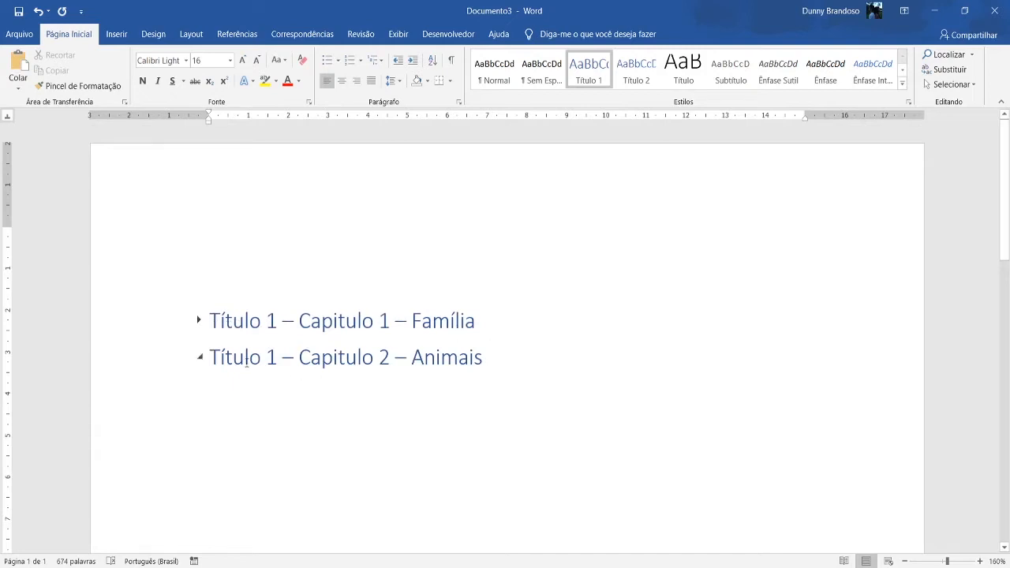
{"action": "left_click", "coordinate": [199, 320]}
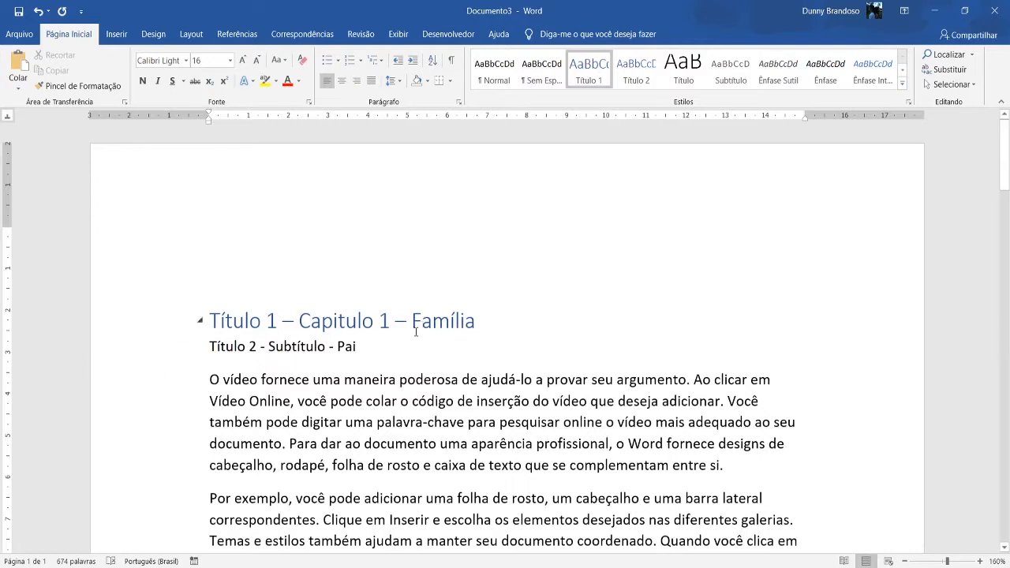
Apply the Título 2 style to the "Título 2 - Subtítulo - Pai" subheading and test collapsing and expanding its content.
{"action": "left_click", "coordinate": [369, 349]}
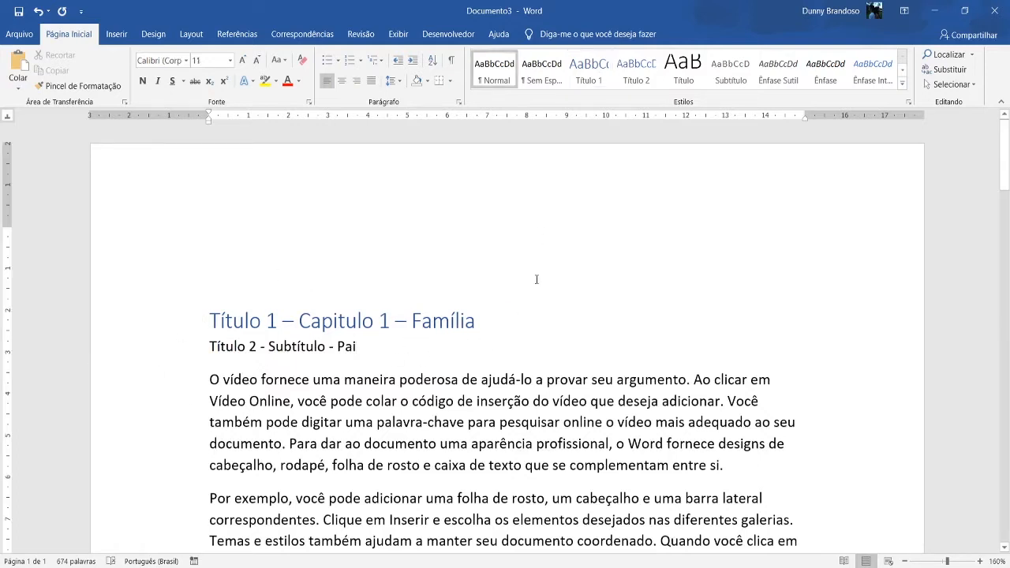
{"action": "left_click", "coordinate": [634, 79]}
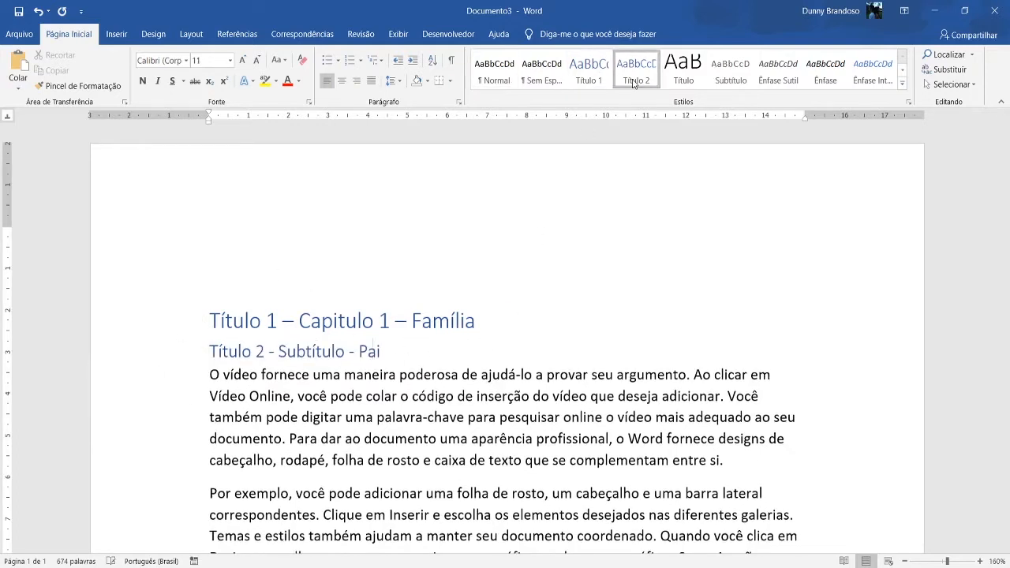
{"action": "left_click", "coordinate": [200, 353]}
{"action": "left_click", "coordinate": [197, 355]}
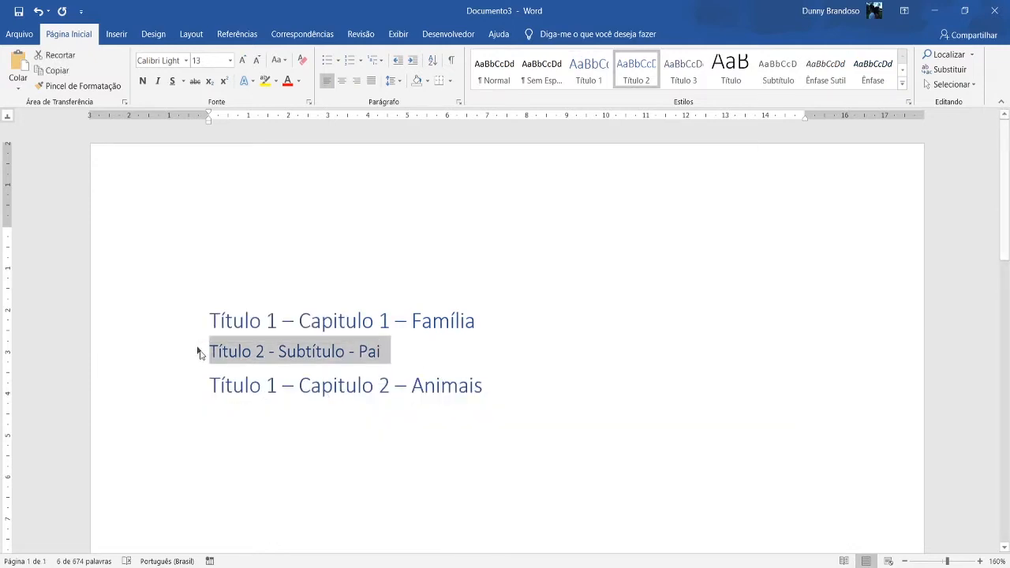
{"action": "left_click", "coordinate": [198, 352]}
Apply the Título 2 style to the "Título 2 - Subtítulo – Mãe" subheading.
{"action": "scroll", "coordinate": [414, 379], "scroll_direction": "down", "scroll_amount": 2}
{"action": "scroll", "coordinate": [414, 378], "scroll_direction": "down", "scroll_amount": 10}
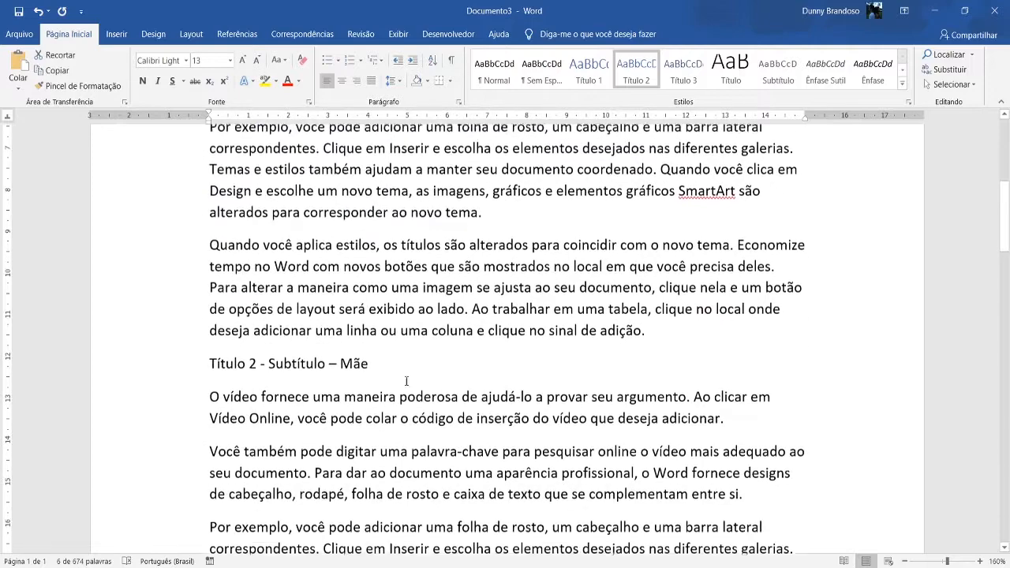
{"action": "left_click", "coordinate": [385, 367]}
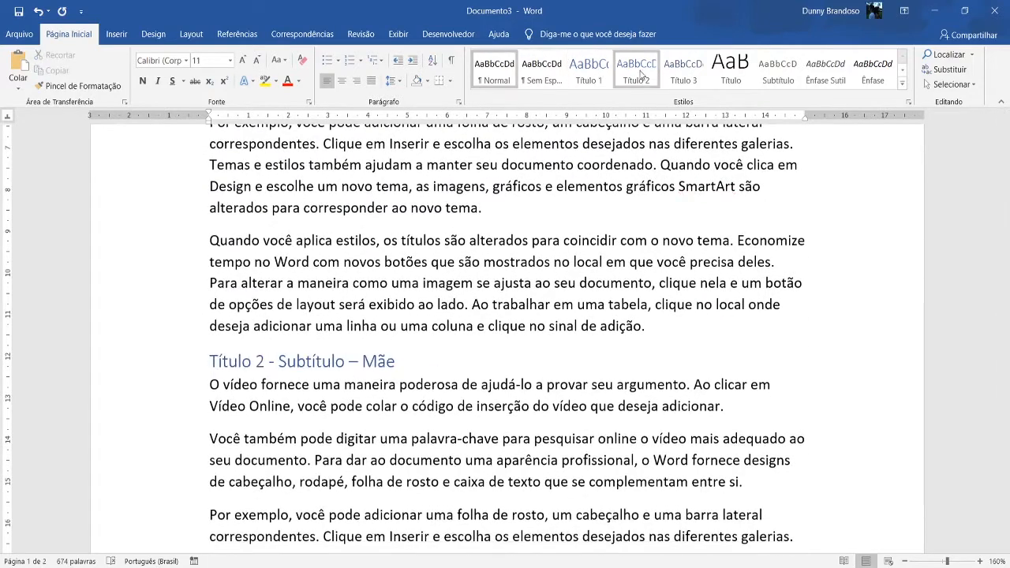
{"action": "left_click", "coordinate": [636, 69]}
Review the heading levels of the first chapter title and its "Pai" and "Mãe" subheadings.
{"action": "scroll", "coordinate": [433, 389], "scroll_direction": "up", "scroll_amount": 10}
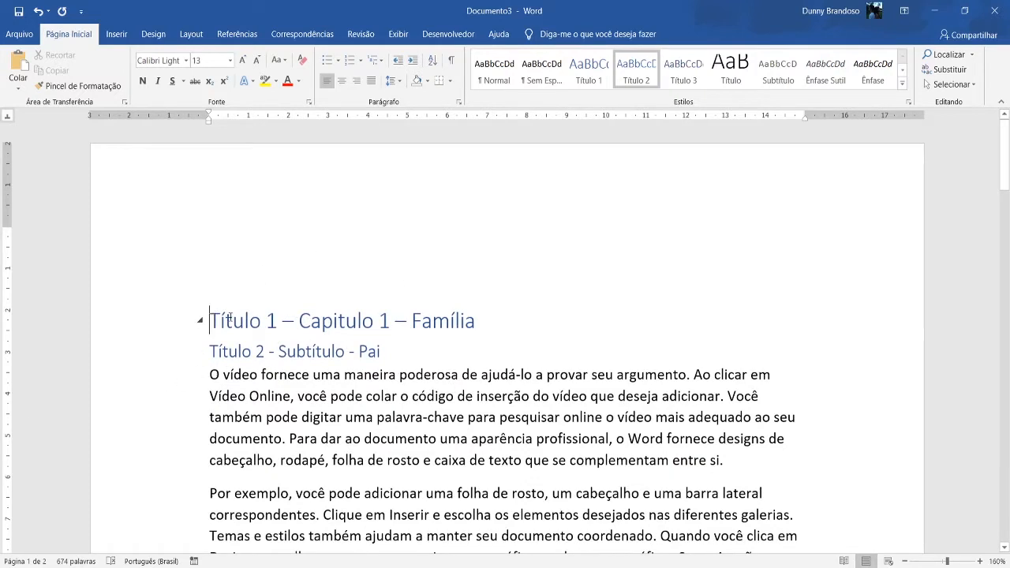
{"action": "left_click_drag", "start_coordinate": [229, 318], "coordinate": [278, 321]}
{"action": "double_click", "coordinate": [217, 352]}
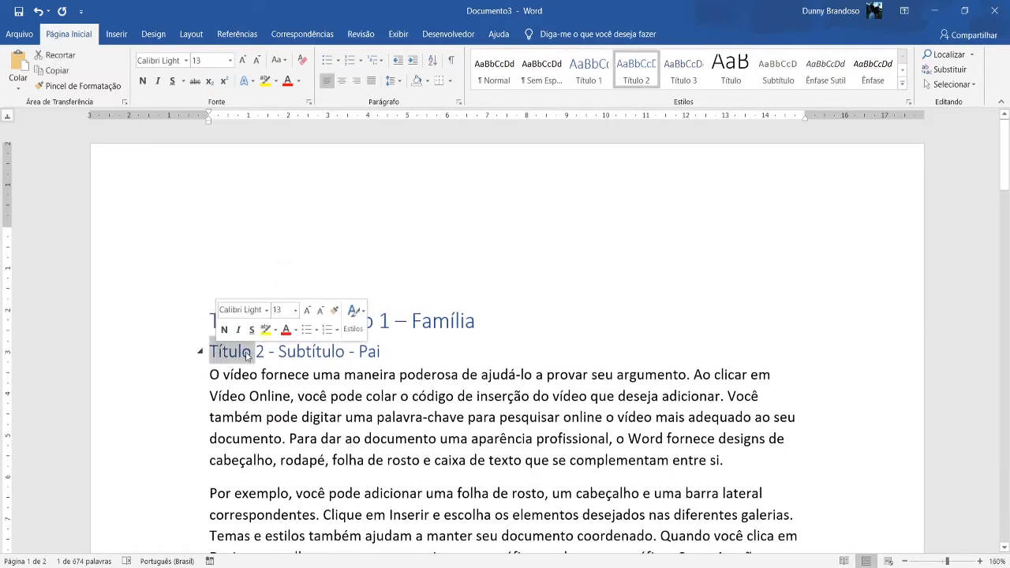
{"action": "left_click", "coordinate": [263, 352]}
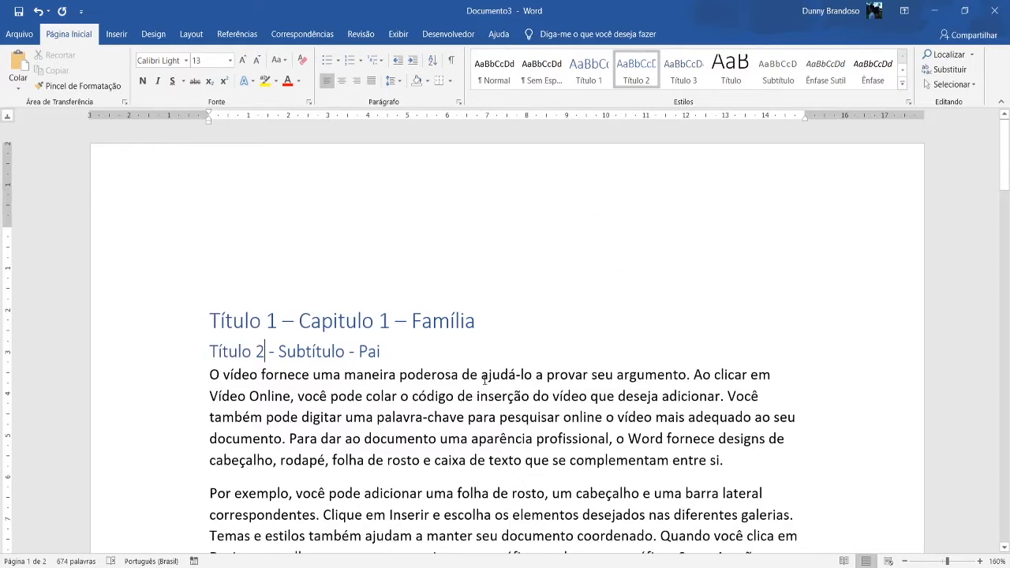
{"action": "scroll", "coordinate": [485, 380], "scroll_direction": "down", "scroll_amount": 1}
{"action": "left_click", "coordinate": [266, 267]}
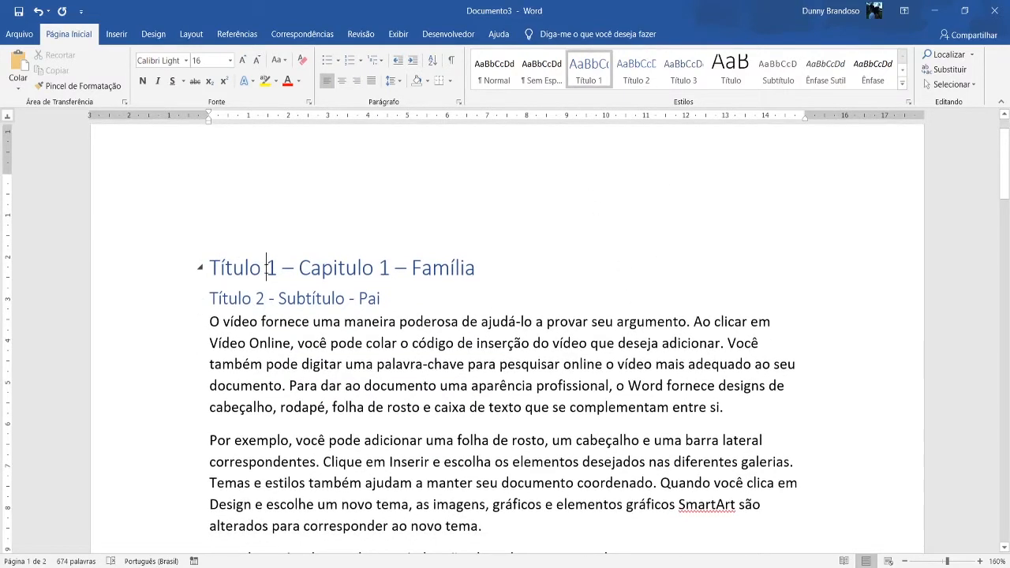
{"action": "double_click", "coordinate": [266, 268]}
{"action": "left_click", "coordinate": [289, 296]}
{"action": "scroll", "coordinate": [289, 296], "scroll_direction": "down", "scroll_amount": 5}
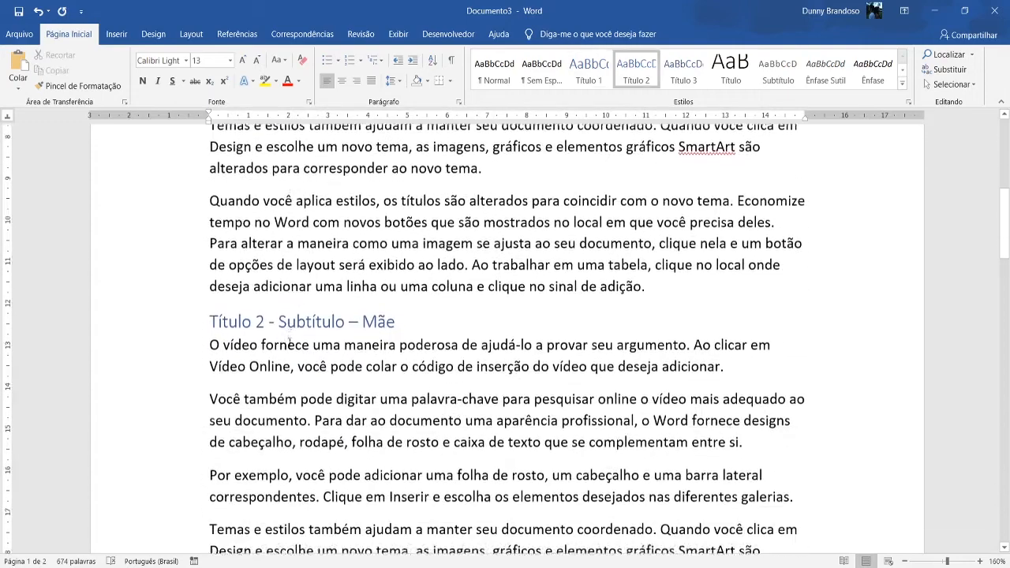
{"action": "scroll", "coordinate": [305, 319], "scroll_direction": "up", "scroll_amount": 5}
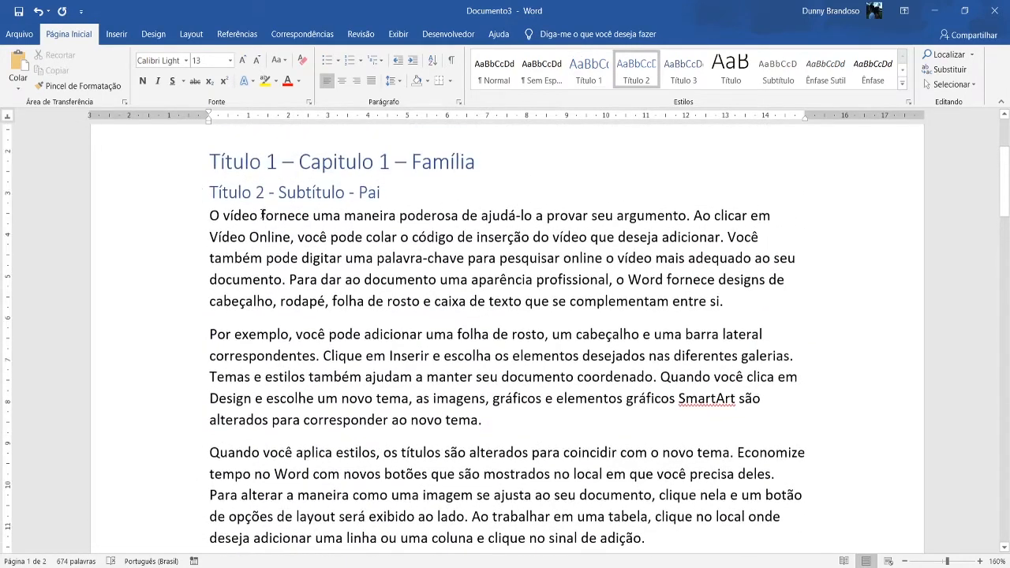
Apply the Título 2 style to the "Título 2 - Subtítulo – Filhos" subheading.
{"action": "scroll", "coordinate": [268, 505], "scroll_direction": "down", "scroll_amount": 2}
{"action": "left_click", "coordinate": [279, 394]}
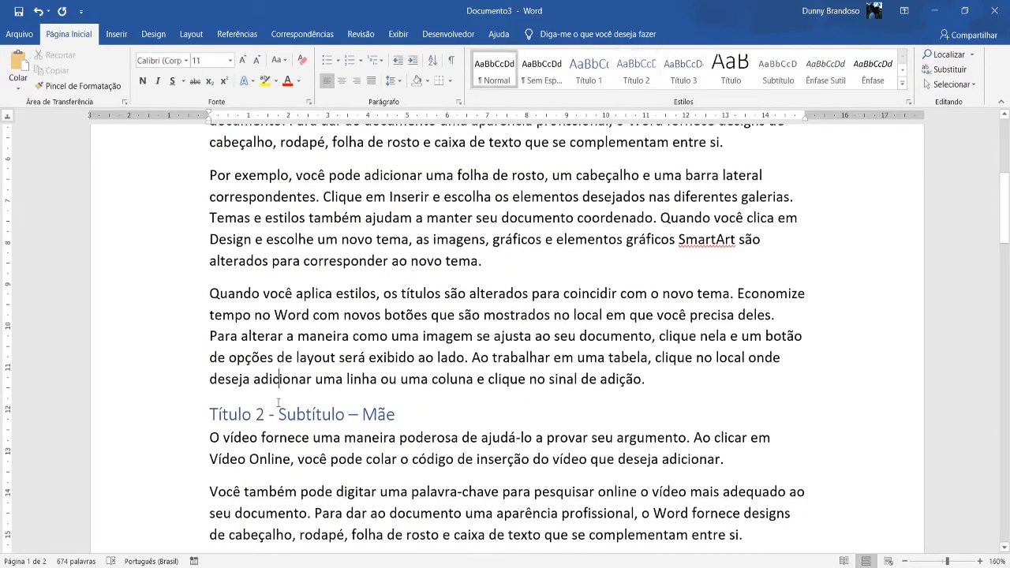
{"action": "scroll", "coordinate": [269, 435], "scroll_direction": "down", "scroll_amount": 7}
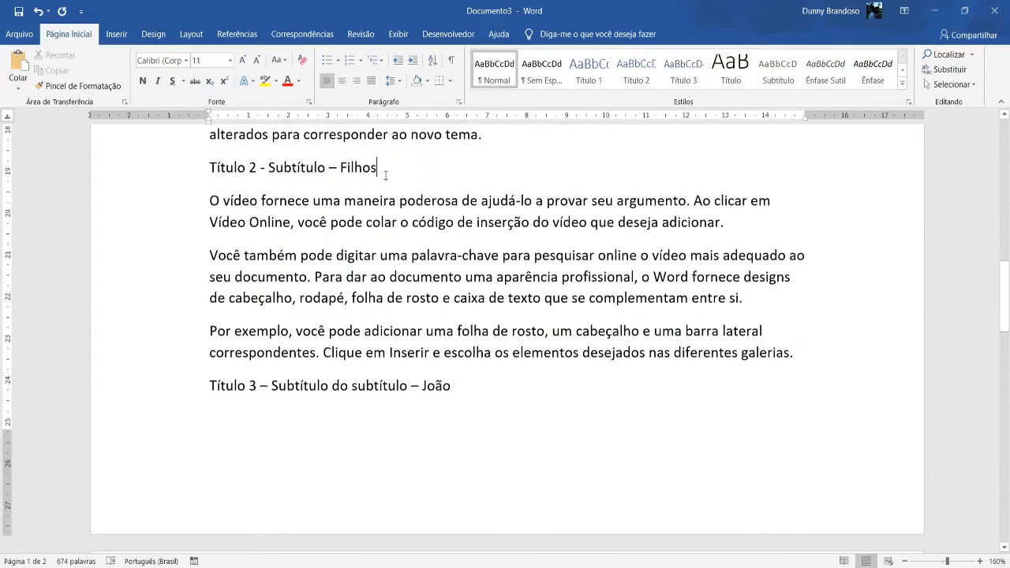
{"action": "left_click", "coordinate": [635, 69]}
Apply the Título 3 style to the first "Título 3 – Subtítulo do subtítulo" heading, below the "Filhos" section.
{"action": "scroll", "coordinate": [354, 340], "scroll_direction": "up", "scroll_amount": 2}
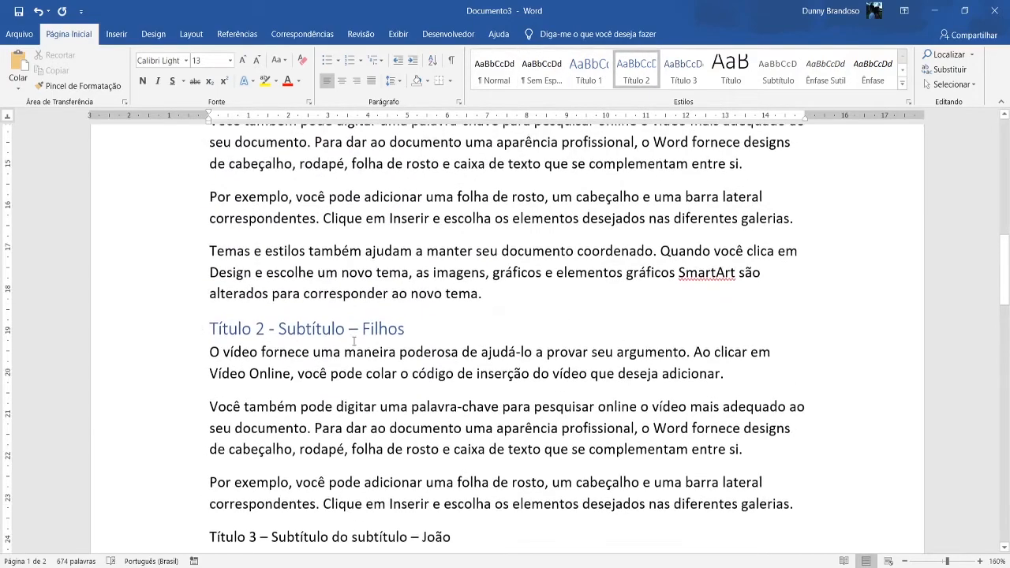
{"action": "scroll", "coordinate": [354, 340], "scroll_direction": "up", "scroll_amount": 10}
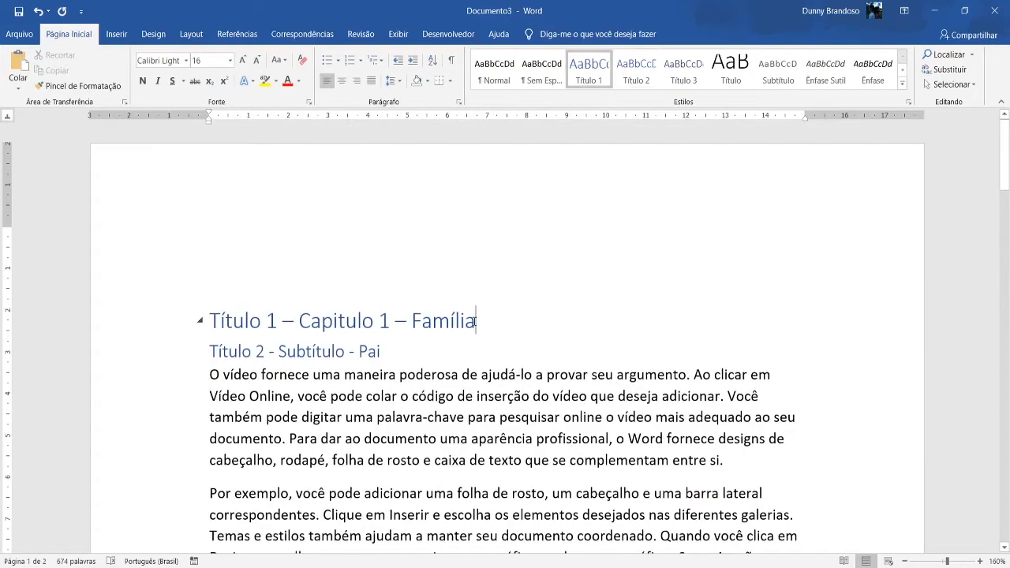
{"action": "scroll", "coordinate": [375, 305], "scroll_direction": "down", "scroll_amount": 15}
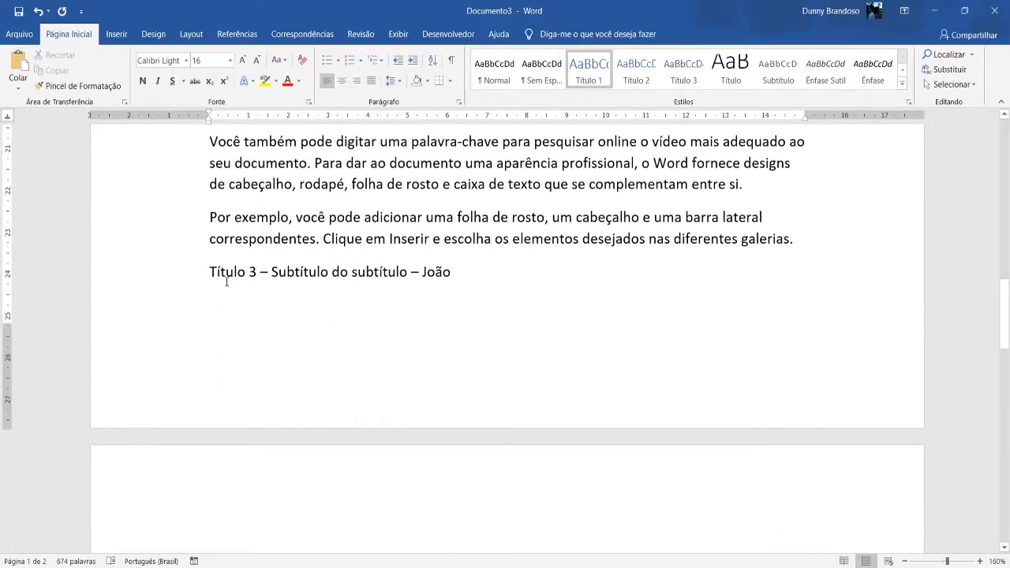
{"action": "left_click", "coordinate": [227, 281]}
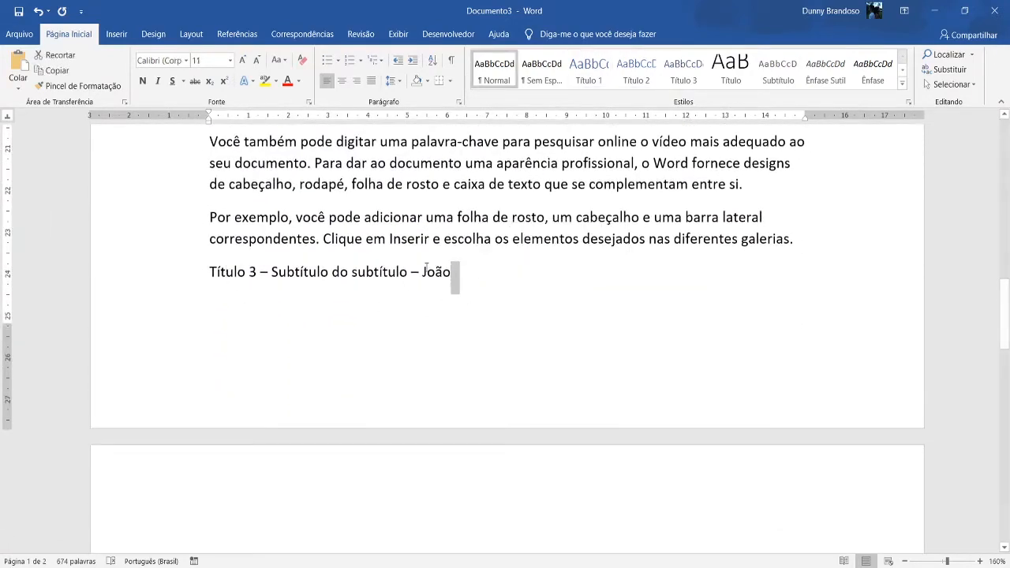
{"action": "key", "text": "Left"}
{"action": "key", "text": "Left"}
{"action": "key", "text": "Left"}
{"action": "left_click", "coordinate": [683, 69]}
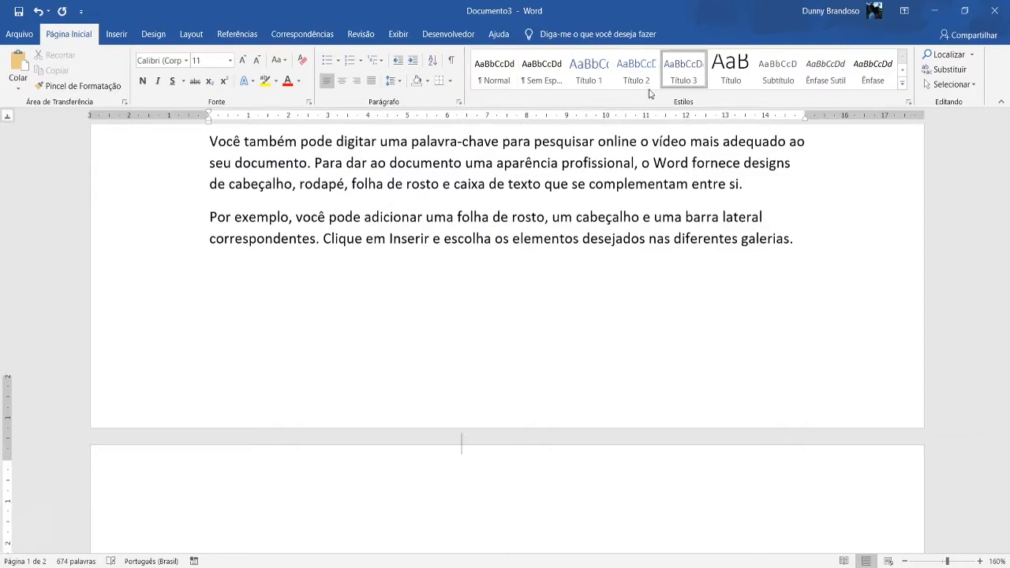
Apply the Título 3 style to the second "Título 3 – Subtítulo do subtítulo" heading, just above the "Capitulo 2 – Animais" title.
{"action": "scroll", "coordinate": [345, 401], "scroll_direction": "down", "scroll_amount": 10}
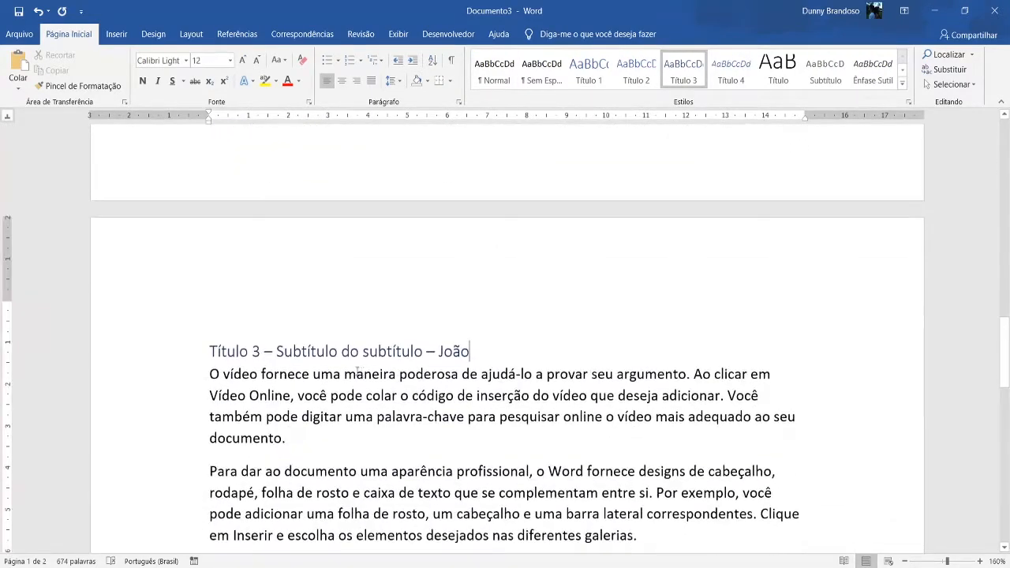
{"action": "left_click", "coordinate": [466, 198]}
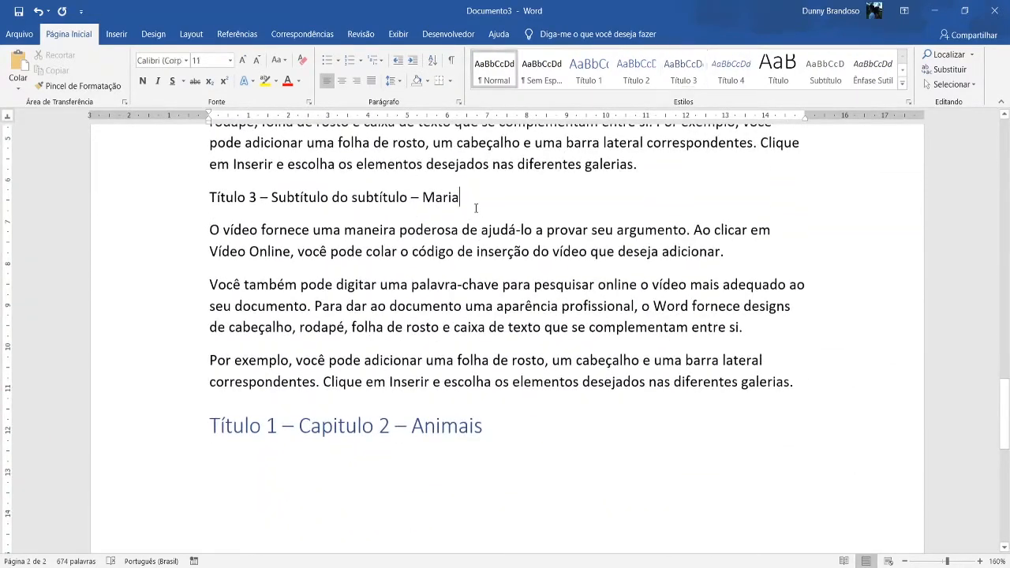
{"action": "left_click", "coordinate": [683, 69]}
Review the first chapter title and the body text between its "Pai" and "Mãe" subheadings.
{"action": "scroll", "coordinate": [559, 304], "scroll_direction": "up", "scroll_amount": 15}
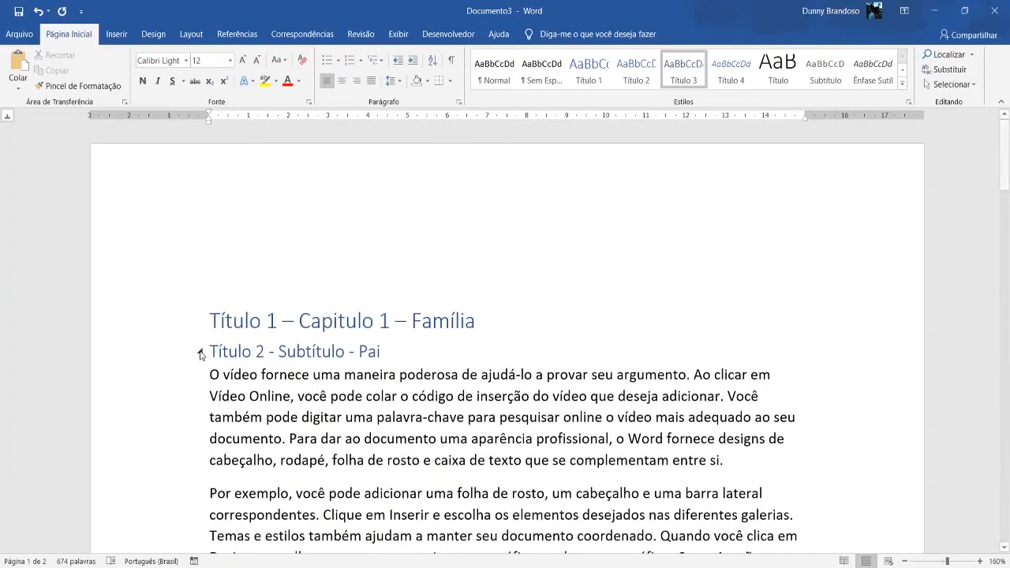
{"action": "scroll", "coordinate": [516, 396], "scroll_direction": "down", "scroll_amount": 4}
{"action": "scroll", "coordinate": [516, 397], "scroll_direction": "up", "scroll_amount": 1}
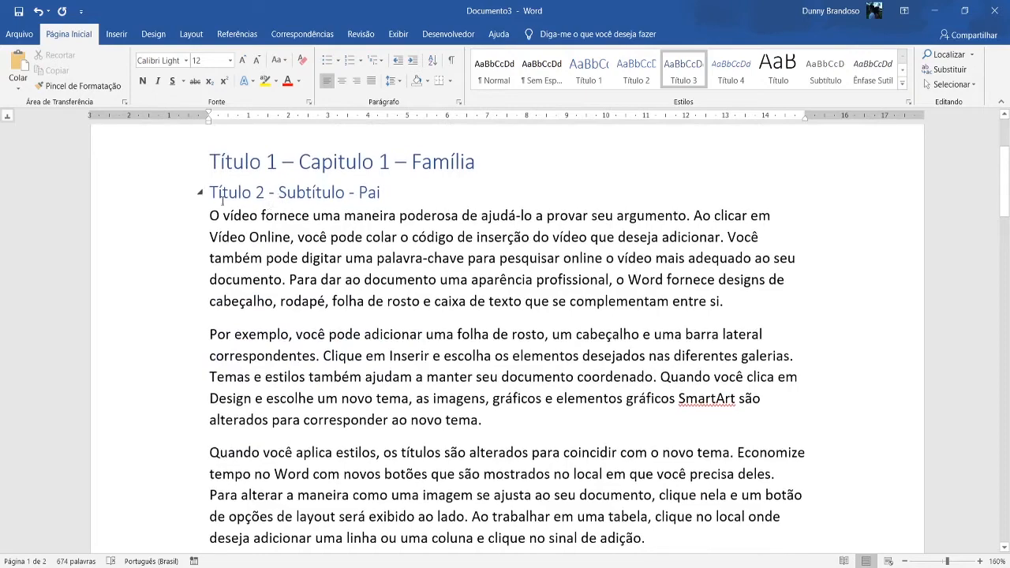
{"action": "scroll", "coordinate": [222, 191], "scroll_direction": "down", "scroll_amount": 1}
{"action": "scroll", "coordinate": [222, 191], "scroll_direction": "up", "scroll_amount": 1}
{"action": "scroll", "coordinate": [440, 375], "scroll_direction": "down", "scroll_amount": 3}
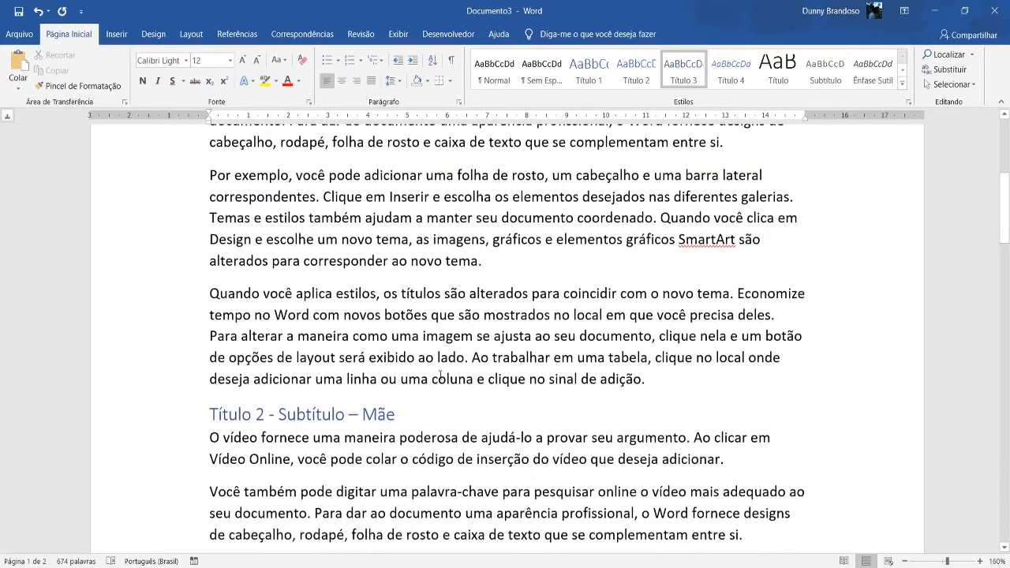
{"action": "left_click", "coordinate": [669, 384]}
{"action": "scroll", "coordinate": [631, 363], "scroll_direction": "up", "scroll_amount": 5}
{"action": "left_click", "coordinate": [792, 319]}
{"action": "scroll", "coordinate": [741, 324], "scroll_direction": "down", "scroll_amount": 4}
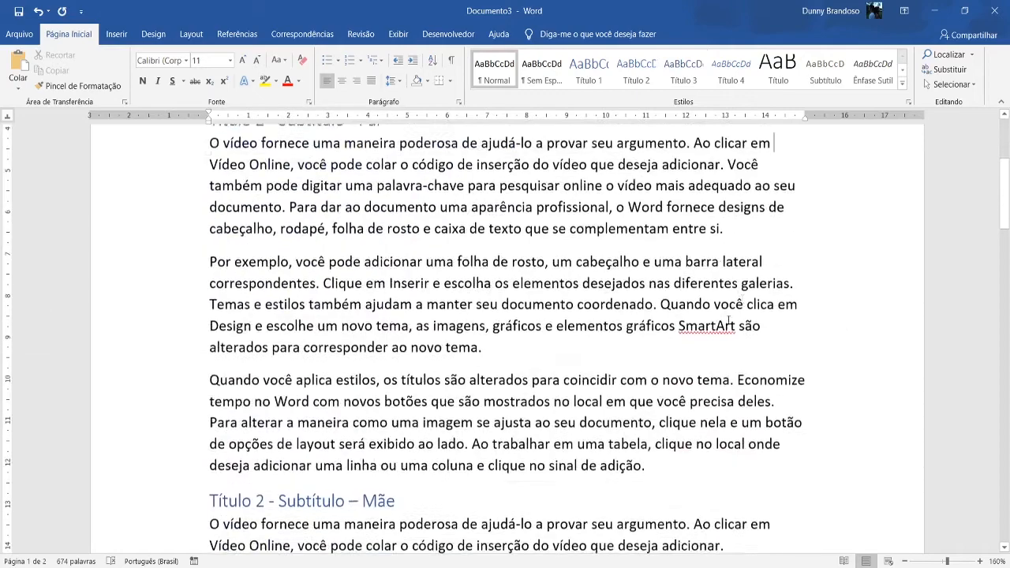
{"action": "scroll", "coordinate": [631, 318], "scroll_direction": "up", "scroll_amount": 2}
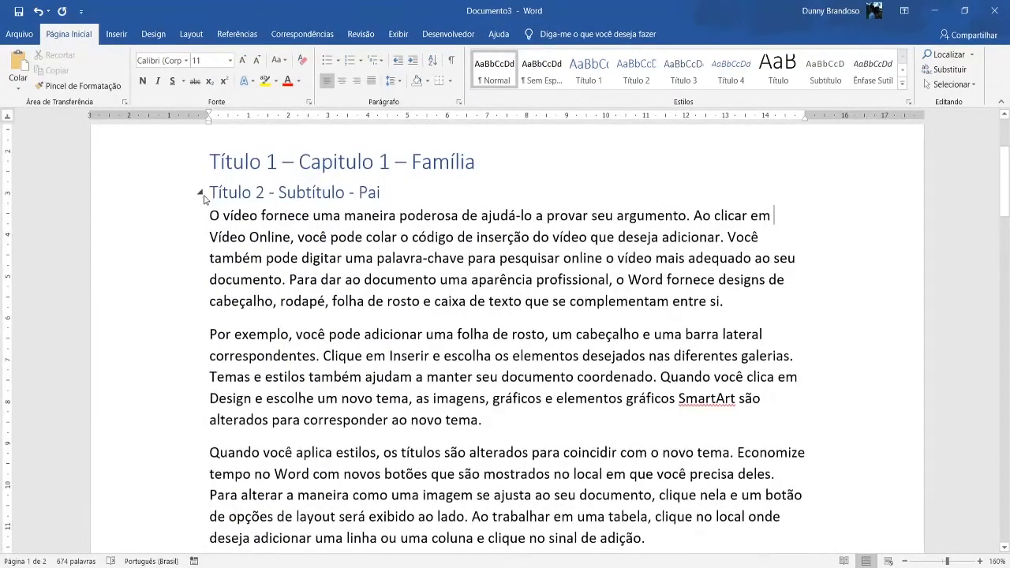
Collapse the "Pai", "Mãe" and "Filhos" sections of the first chapter, and expand "Filhos" again.
{"action": "left_click", "coordinate": [200, 193]}
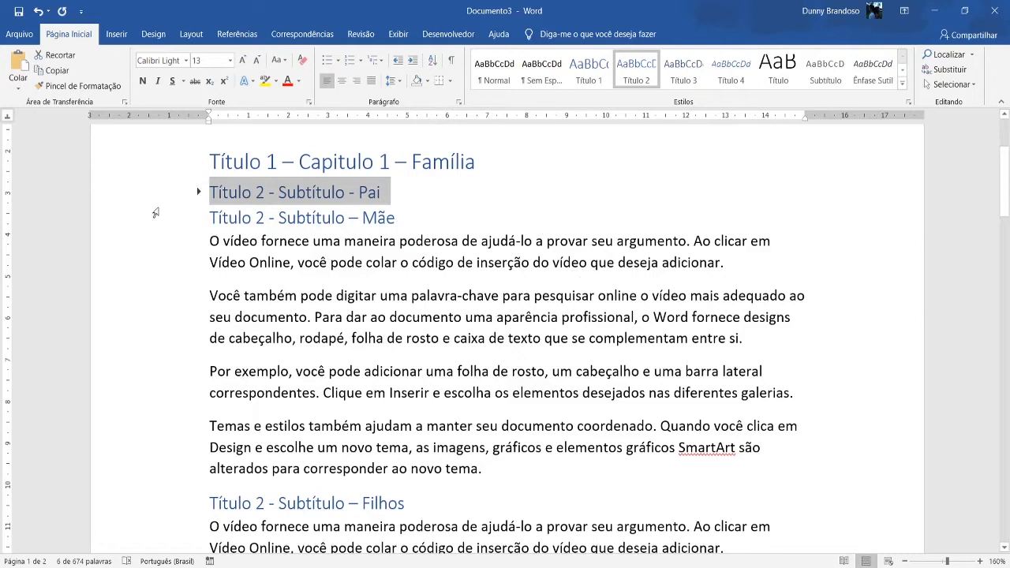
{"action": "left_click", "coordinate": [198, 193]}
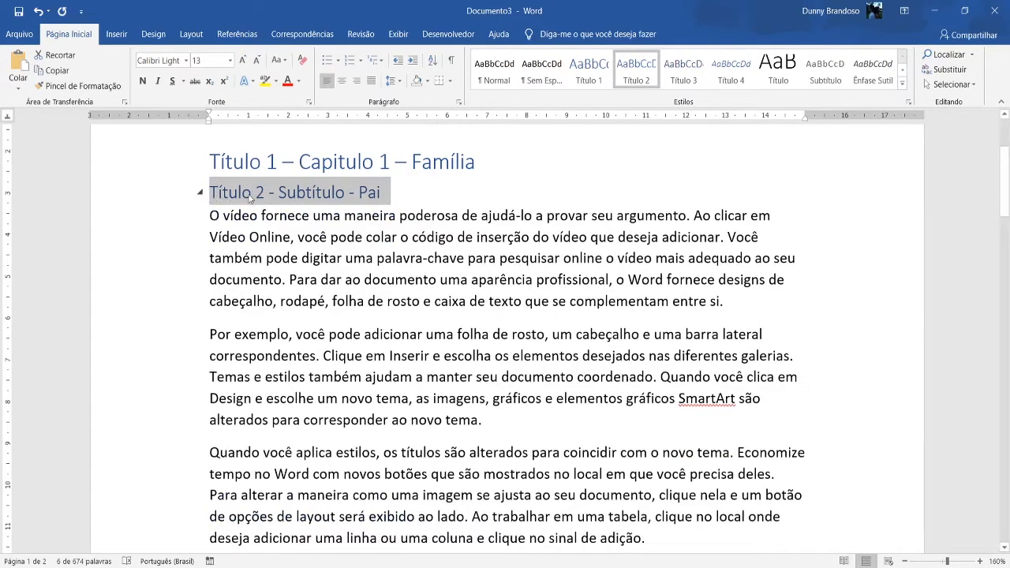
{"action": "left_click", "coordinate": [199, 194]}
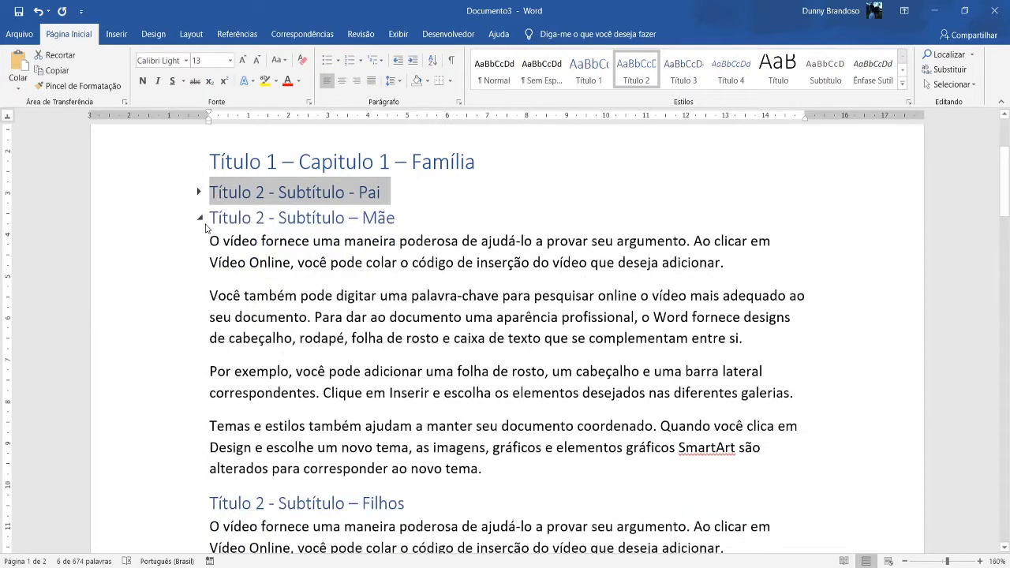
{"action": "left_click", "coordinate": [200, 219]}
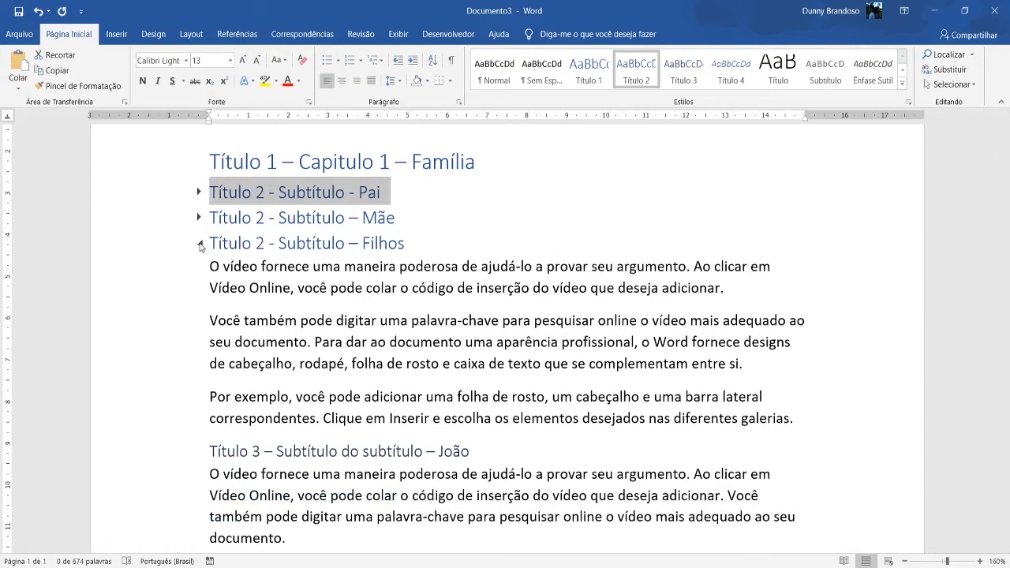
{"action": "left_click", "coordinate": [200, 245]}
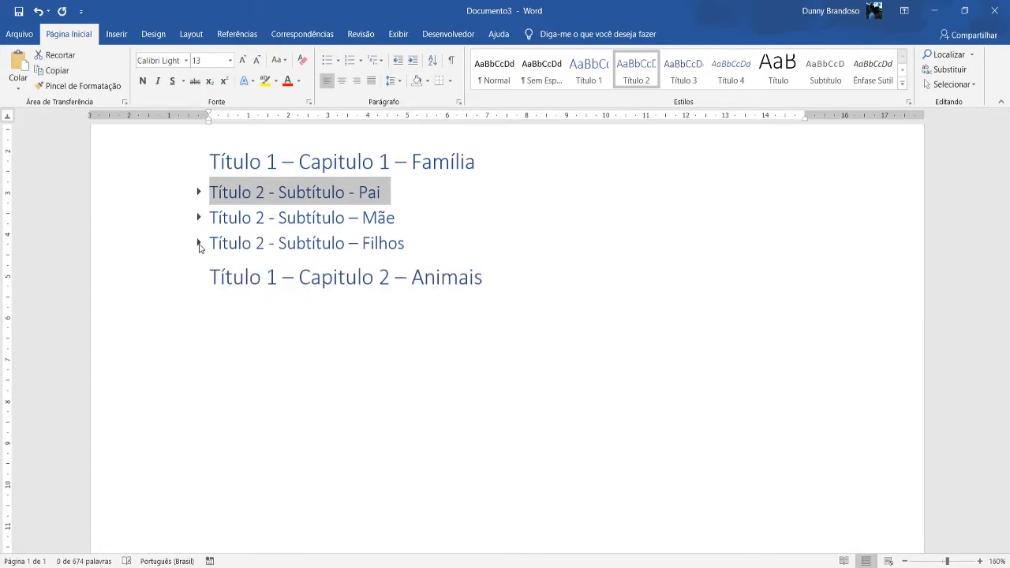
{"action": "left_click", "coordinate": [200, 245]}
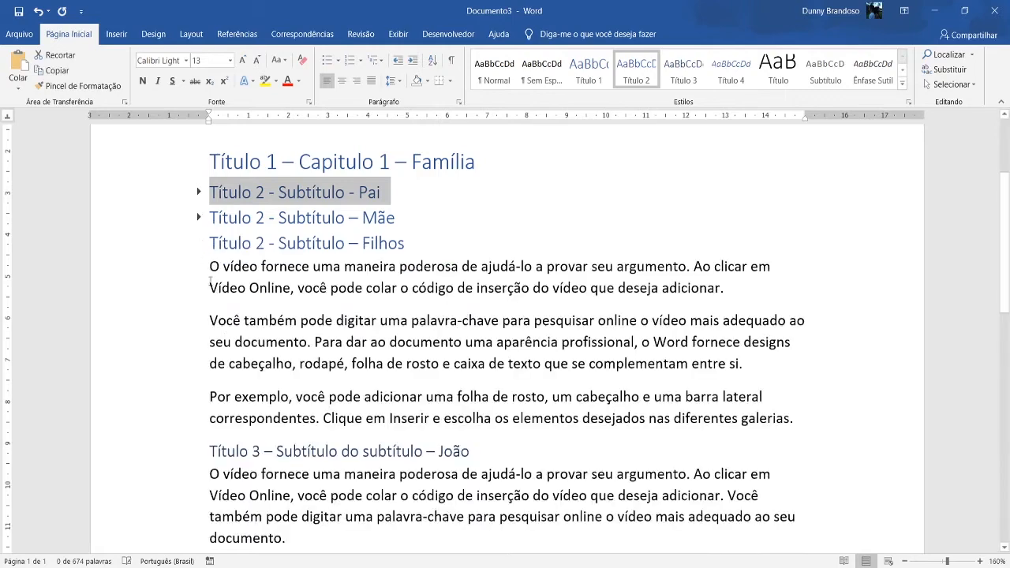
Check the heading levels of the two third-level headings, the "Filhos" and "Pai" subheadings and the first chapter title.
{"action": "scroll", "coordinate": [278, 374], "scroll_direction": "down", "scroll_amount": 3}
{"action": "scroll", "coordinate": [310, 424], "scroll_direction": "down", "scroll_amount": 2}
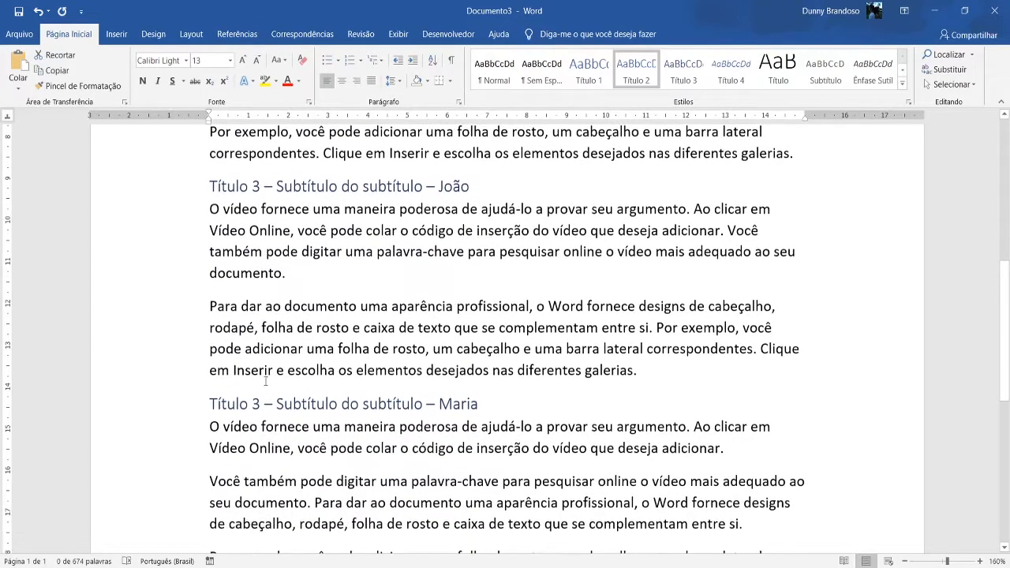
{"action": "left_click", "coordinate": [261, 405]}
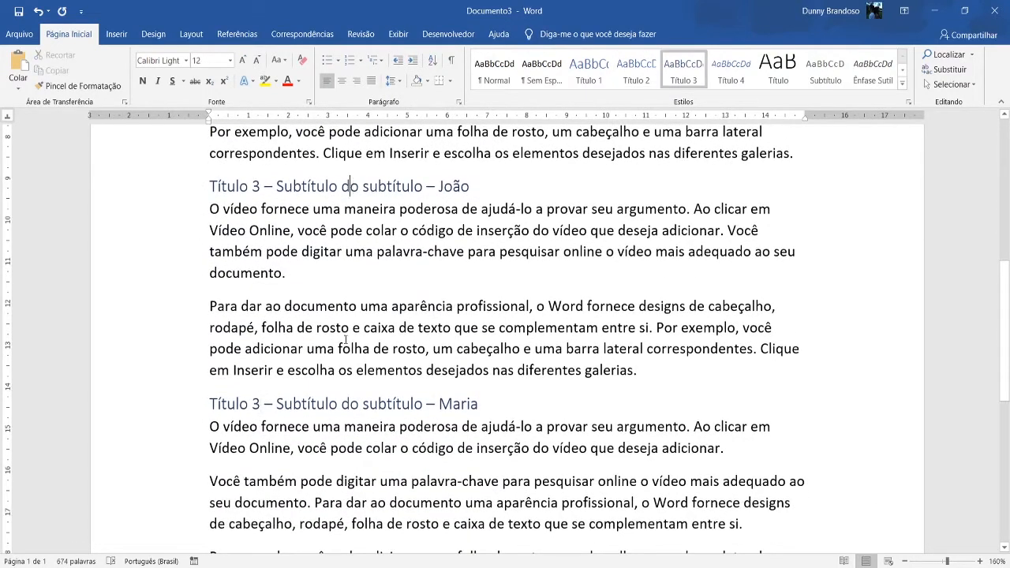
{"action": "left_click", "coordinate": [370, 188]}
{"action": "scroll", "coordinate": [393, 404], "scroll_direction": "up", "scroll_amount": 2}
{"action": "left_click", "coordinate": [330, 145]}
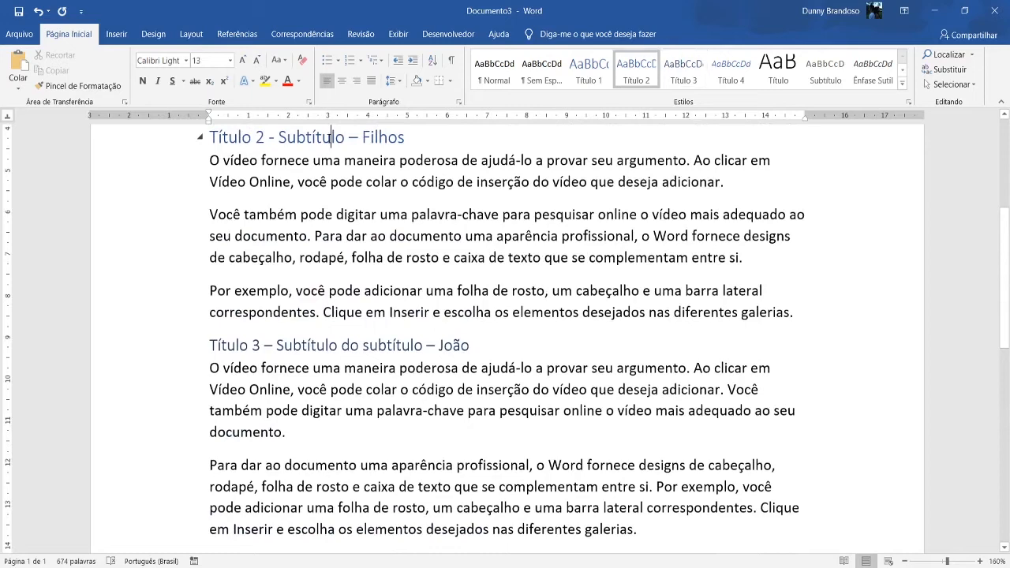
{"action": "scroll", "coordinate": [330, 145], "scroll_direction": "up", "scroll_amount": 2}
{"action": "left_click", "coordinate": [308, 215]}
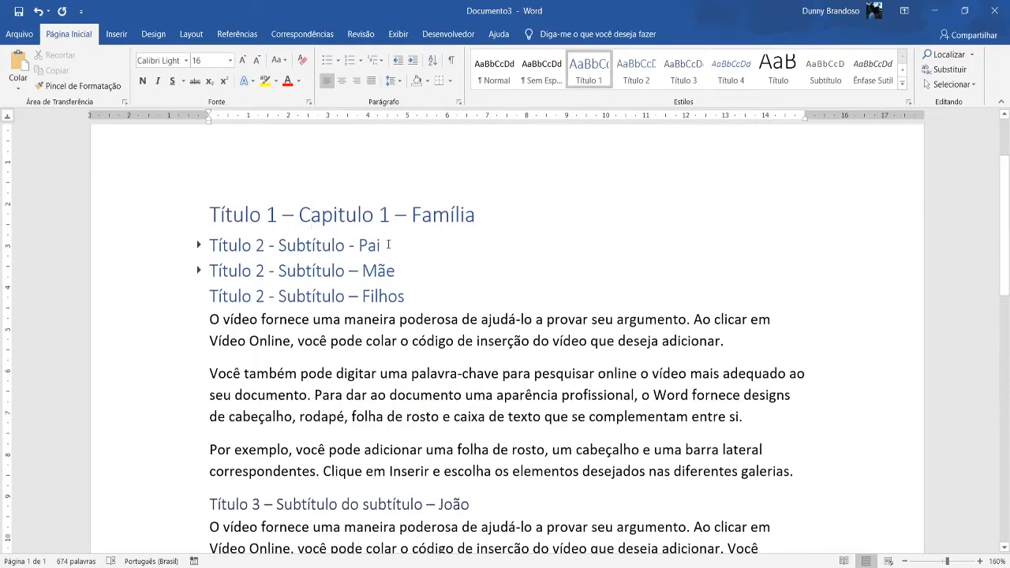
{"action": "left_click", "coordinate": [388, 245]}
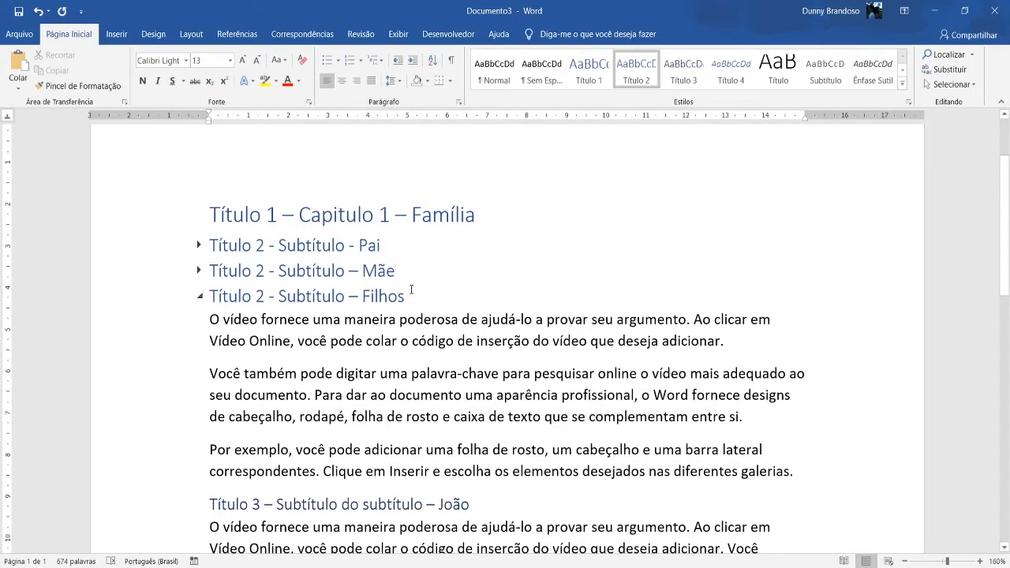
{"action": "left_click", "coordinate": [411, 290]}
{"action": "scroll", "coordinate": [489, 415], "scroll_direction": "down", "scroll_amount": 2}
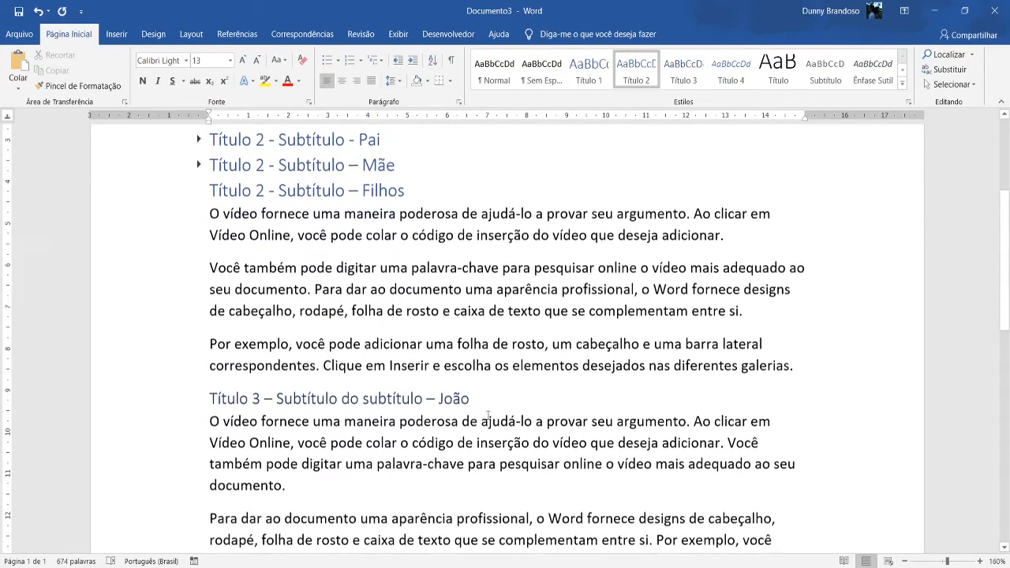
{"action": "scroll", "coordinate": [489, 416], "scroll_direction": "down", "scroll_amount": 3}
{"action": "left_click", "coordinate": [491, 403]}
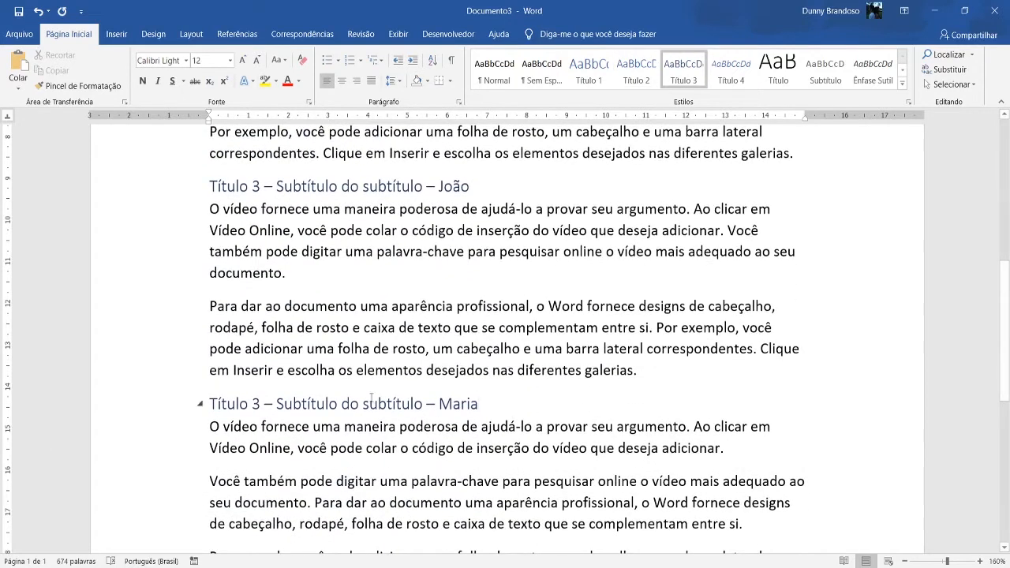
{"action": "scroll", "coordinate": [370, 399], "scroll_direction": "up", "scroll_amount": 2}
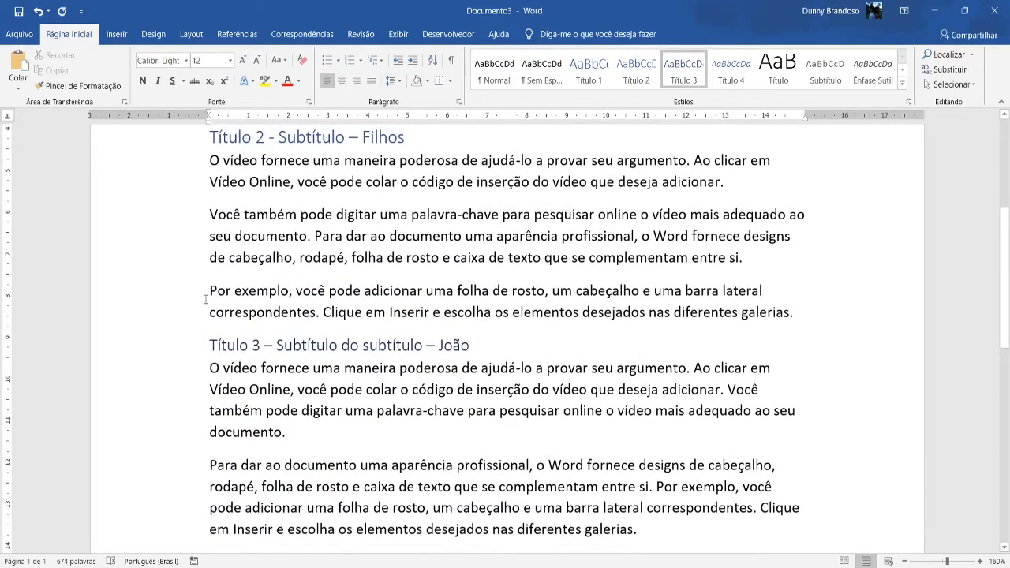
Collapse and re-expand the "Filhos" section, and collapse the two Título 3 sections beneath it.
{"action": "left_click", "coordinate": [199, 138]}
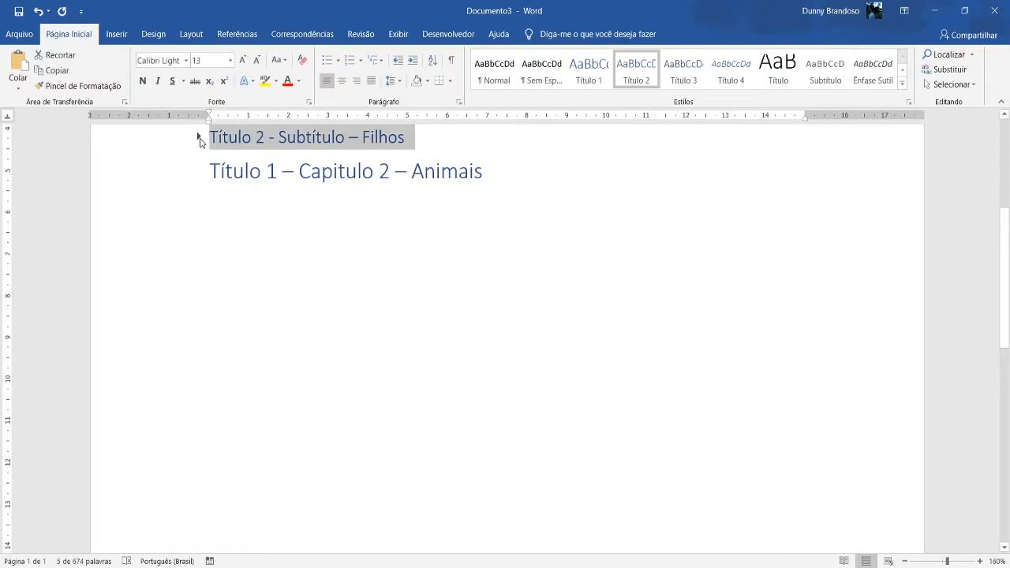
{"action": "left_click", "coordinate": [198, 138]}
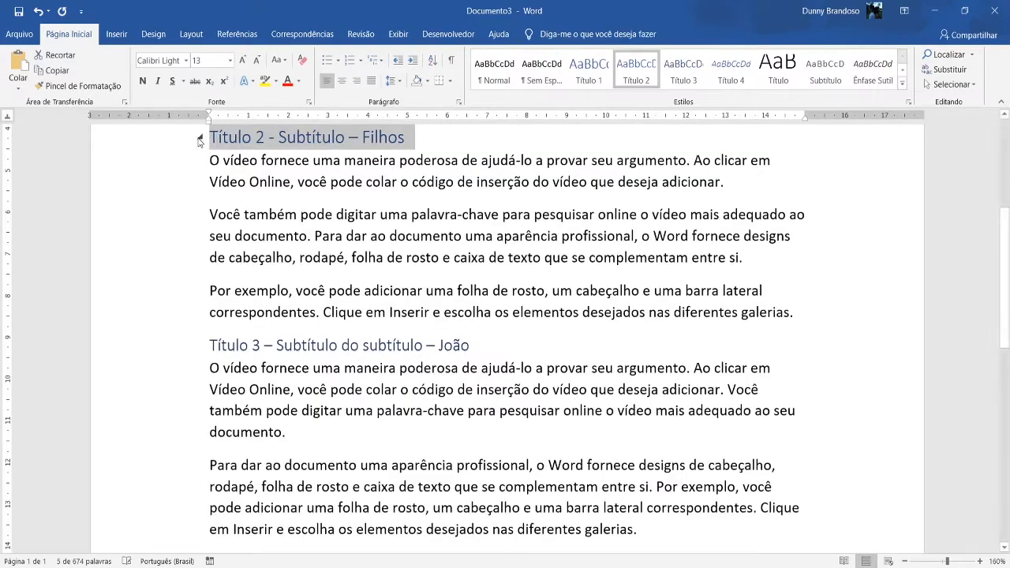
{"action": "left_click", "coordinate": [200, 346]}
{"action": "scroll", "coordinate": [204, 271], "scroll_direction": "down", "scroll_amount": 2}
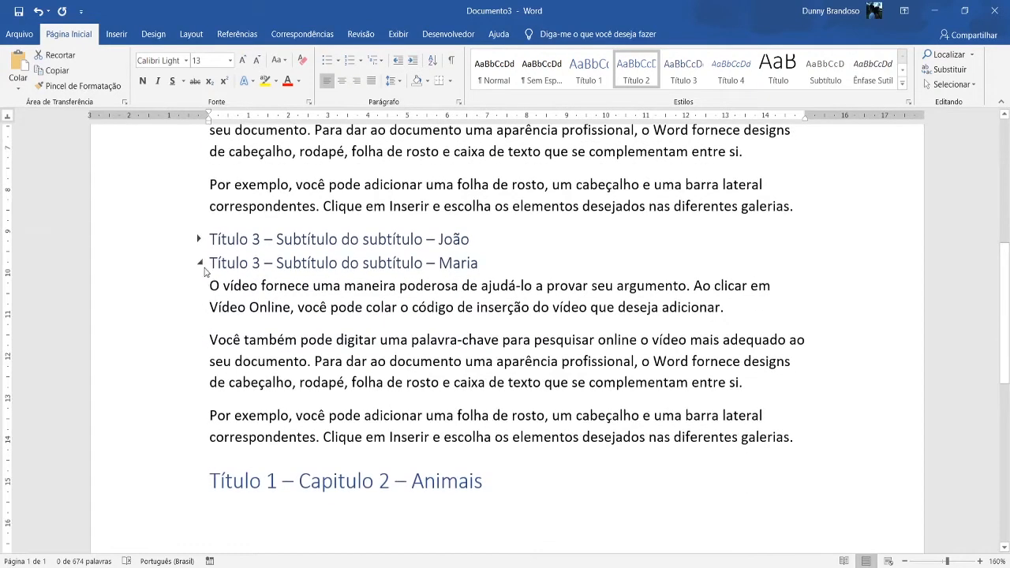
{"action": "left_click", "coordinate": [200, 263]}
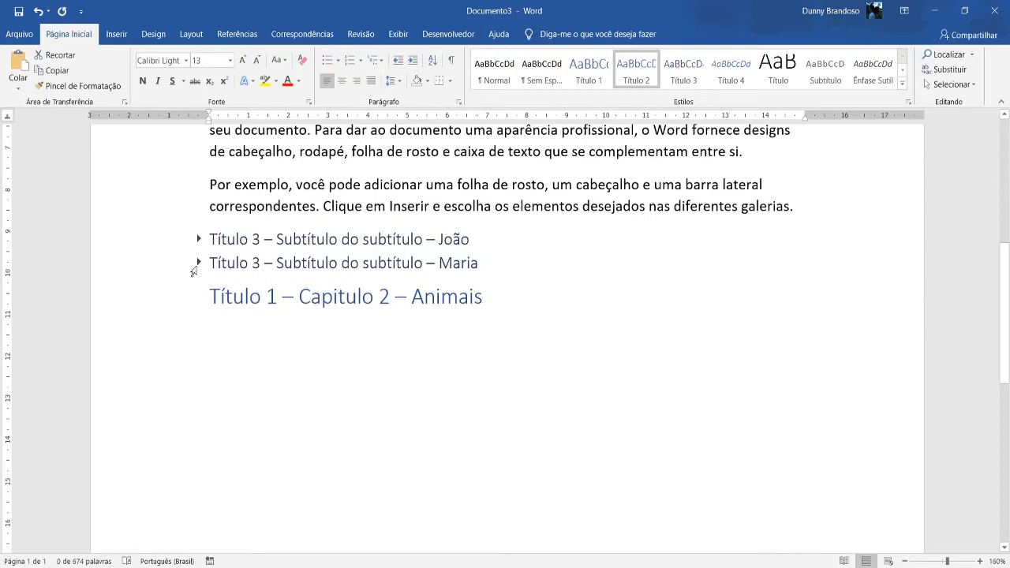
Expand the two Título 3 sections and the "Mãe" and "Pai" sections of the first chapter.
{"action": "left_click", "coordinate": [196, 268]}
{"action": "left_click", "coordinate": [199, 264]}
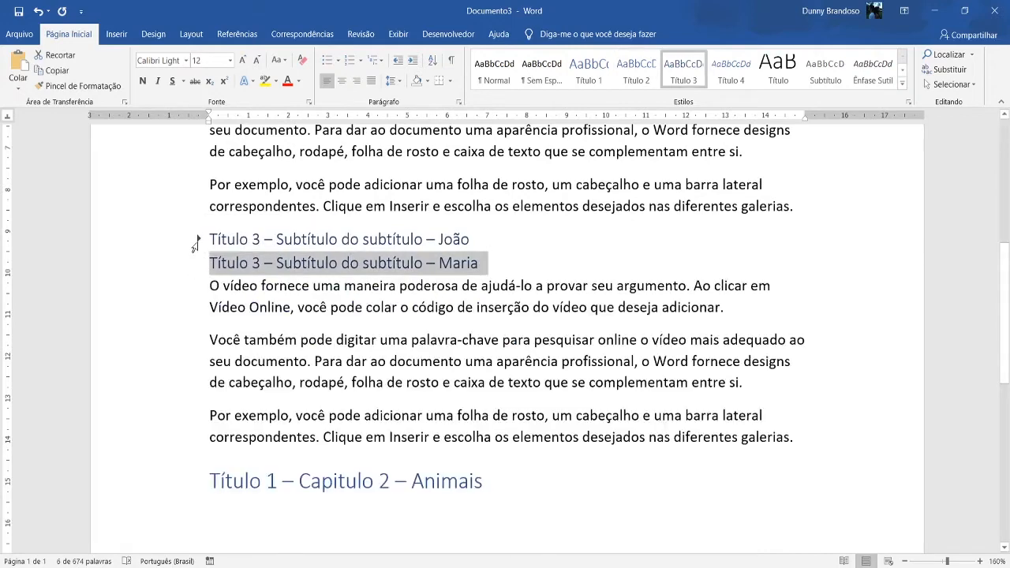
{"action": "left_click", "coordinate": [198, 239]}
{"action": "scroll", "coordinate": [199, 242], "scroll_direction": "up", "scroll_amount": 5}
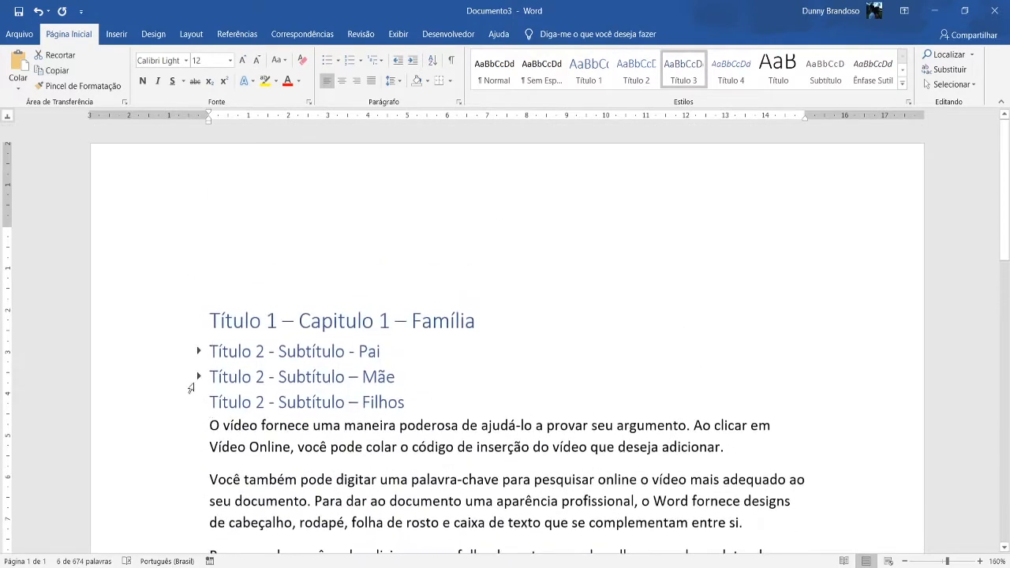
{"action": "left_click", "coordinate": [198, 377]}
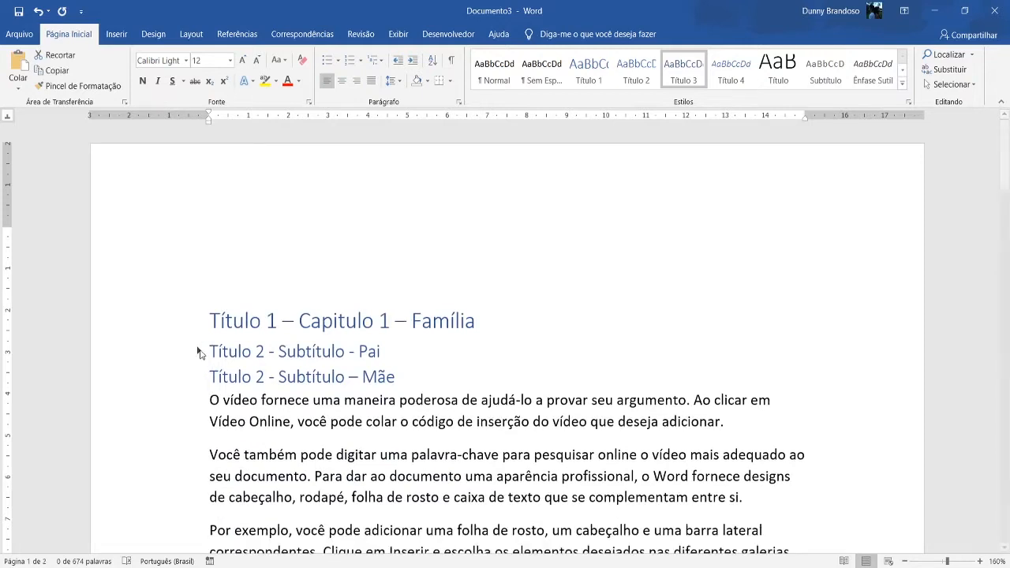
{"action": "left_click", "coordinate": [198, 351]}
{"action": "left_click", "coordinate": [199, 352]}
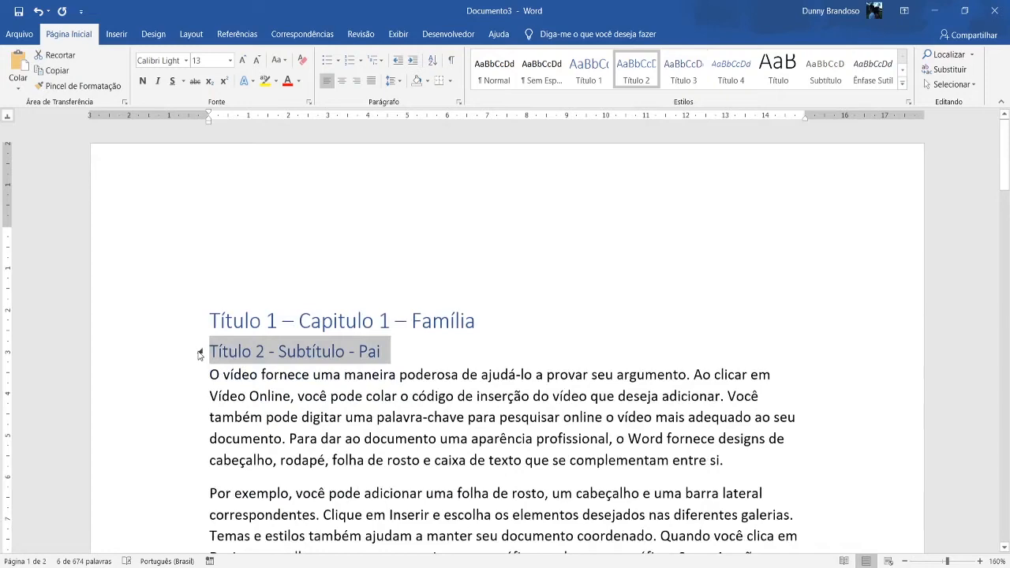
{"action": "scroll", "coordinate": [302, 335], "scroll_direction": "down", "scroll_amount": 5}
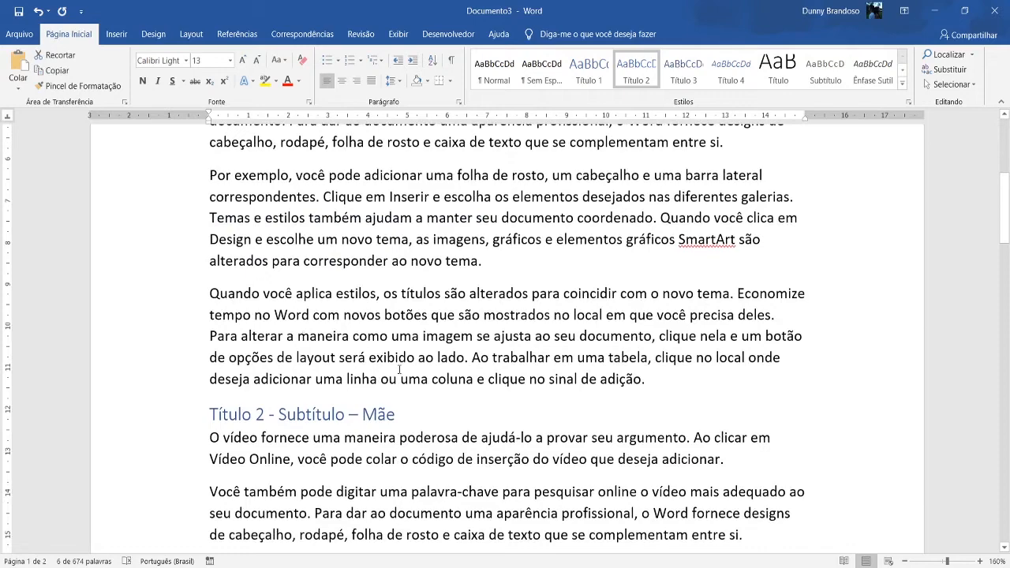
{"action": "scroll", "coordinate": [399, 369], "scroll_direction": "up", "scroll_amount": 5}
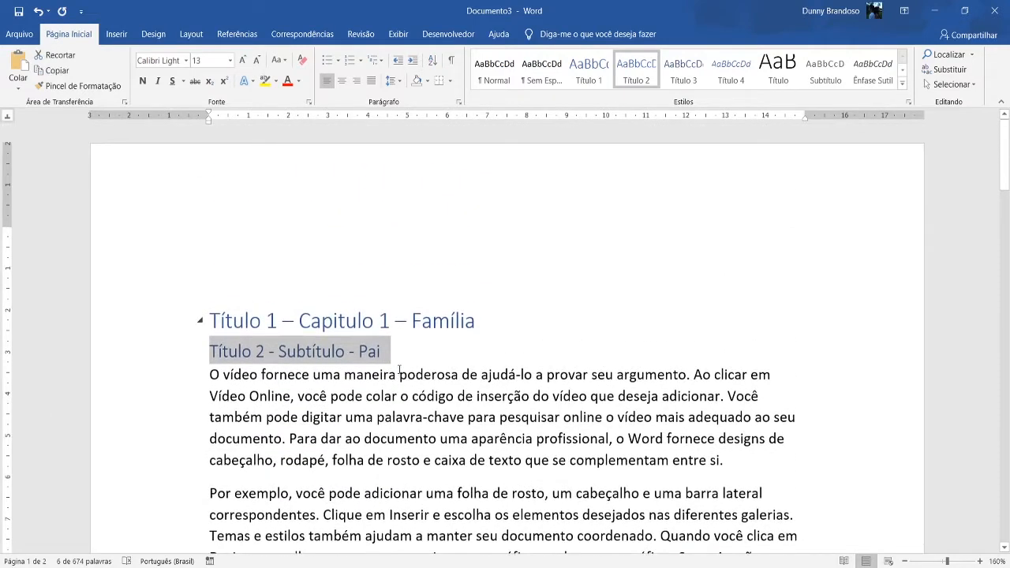
{"action": "scroll", "coordinate": [617, 325], "scroll_direction": "down", "scroll_amount": 4}
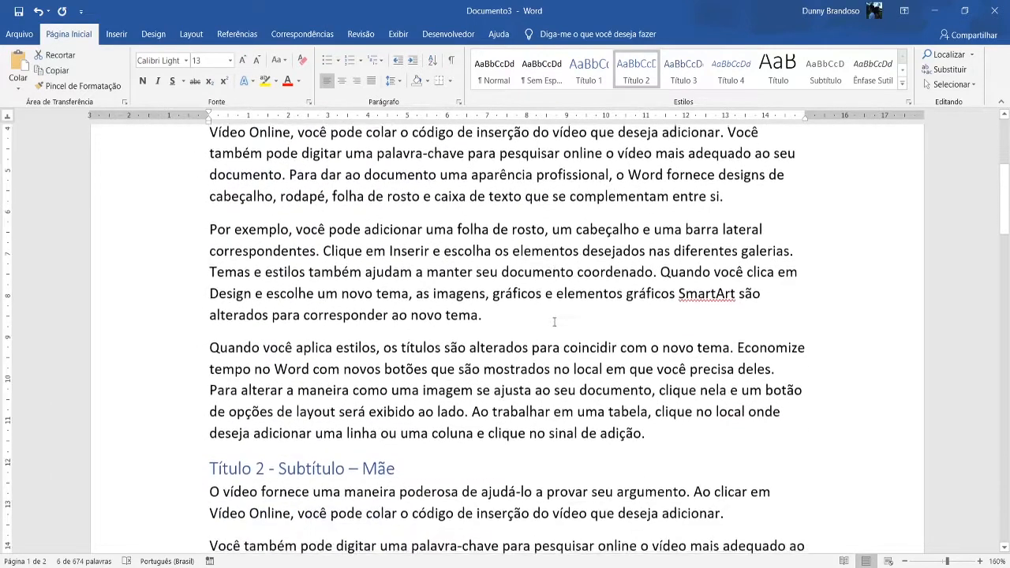
{"action": "scroll", "coordinate": [553, 322], "scroll_direction": "down", "scroll_amount": 1}
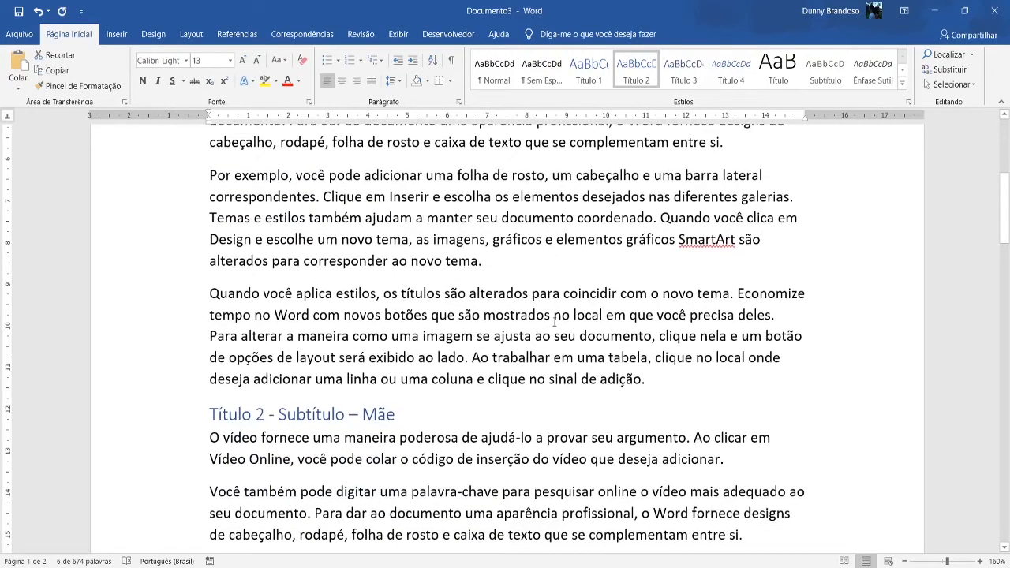
{"action": "scroll", "coordinate": [553, 321], "scroll_direction": "up", "scroll_amount": 6}
Open the Título 1 style of the first chapter title for modification and rename it "Cap".
{"action": "left_click", "coordinate": [518, 320]}
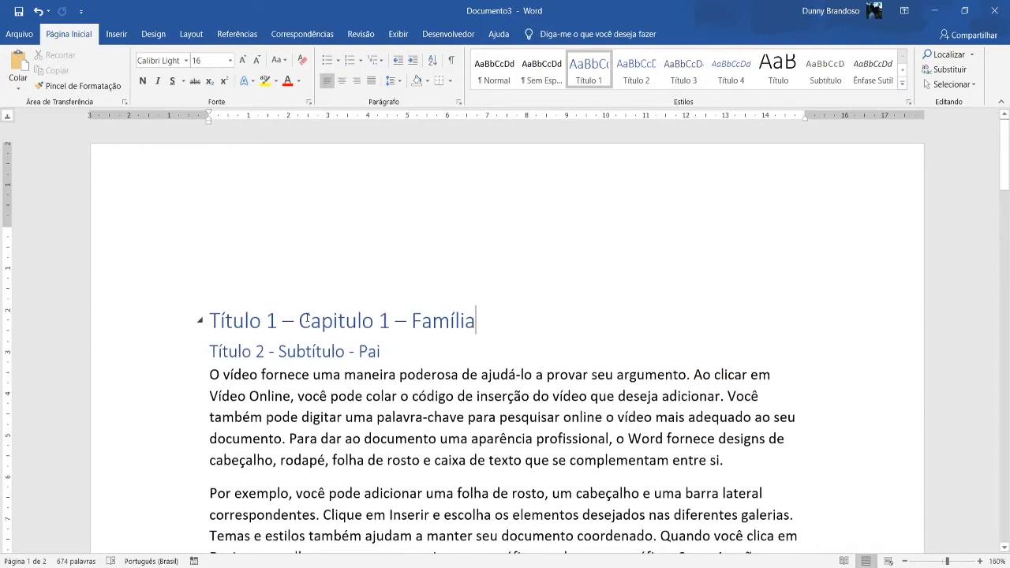
{"action": "right_click", "coordinate": [599, 72]}
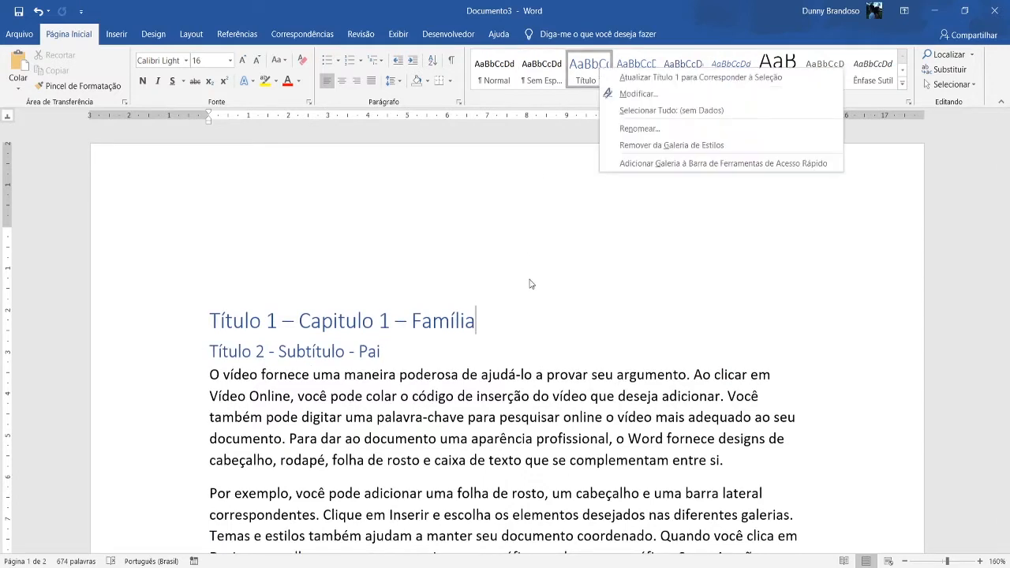
{"action": "left_click", "coordinate": [512, 220]}
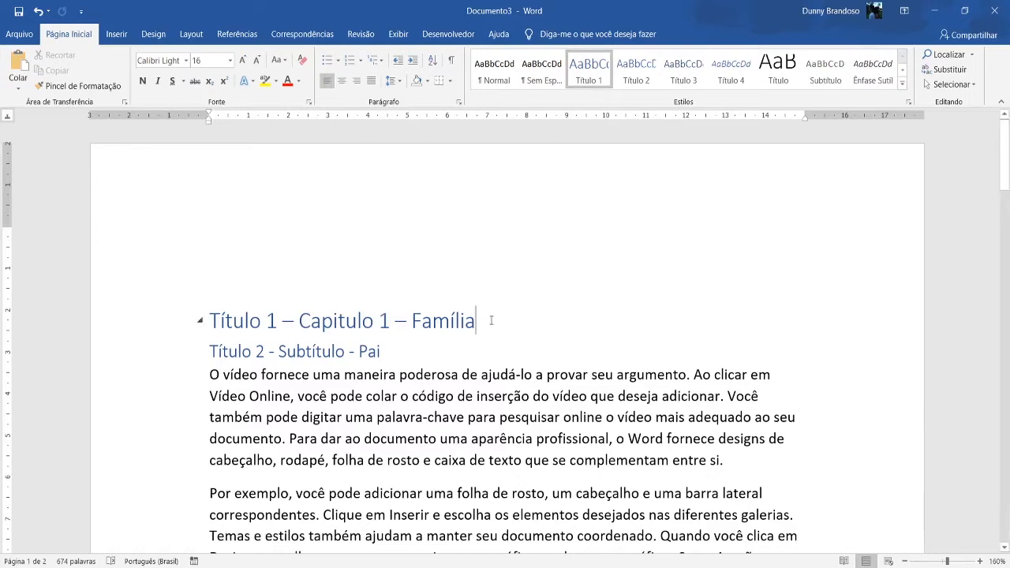
{"action": "right_click", "coordinate": [588, 69]}
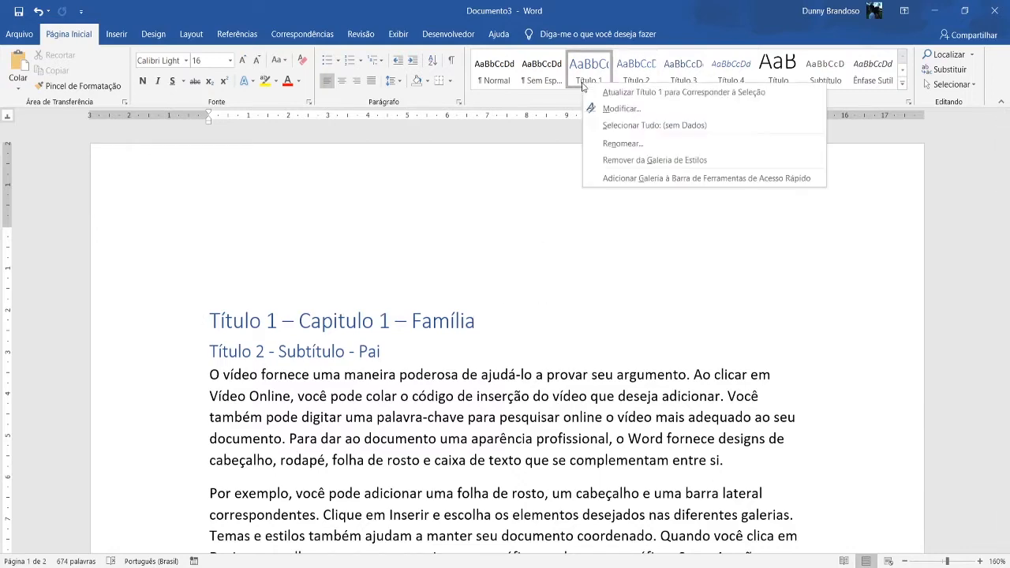
{"action": "left_click", "coordinate": [605, 219]}
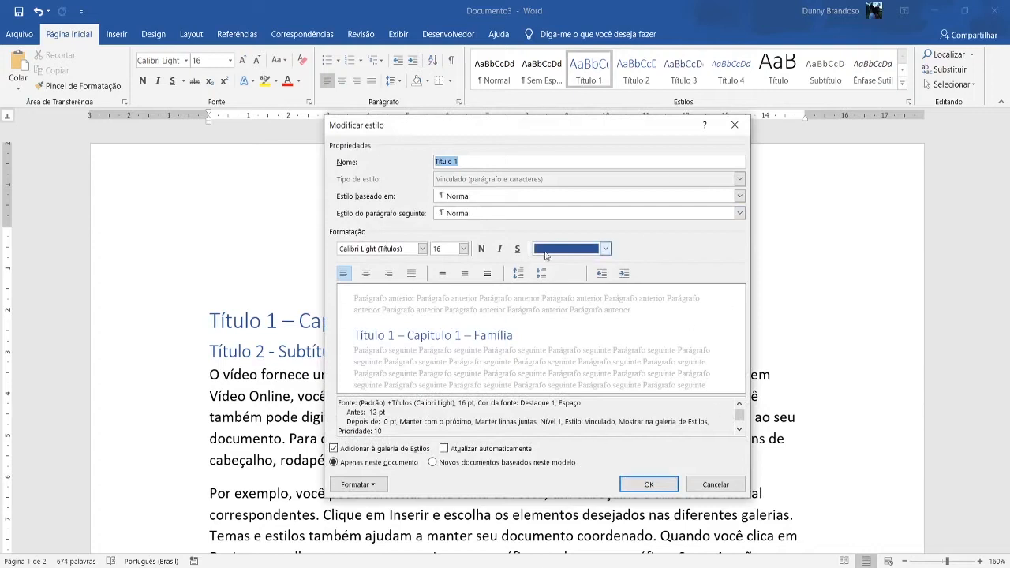
{"action": "left_click", "coordinate": [506, 160]}
{"action": "key", "text": "BackSpace"}
{"action": "type", "text": "Cap"}
Base the "Cap" style on (sem estilo) and set Título 2 as the style of its following paragraph.
{"action": "left_click", "coordinate": [458, 196]}
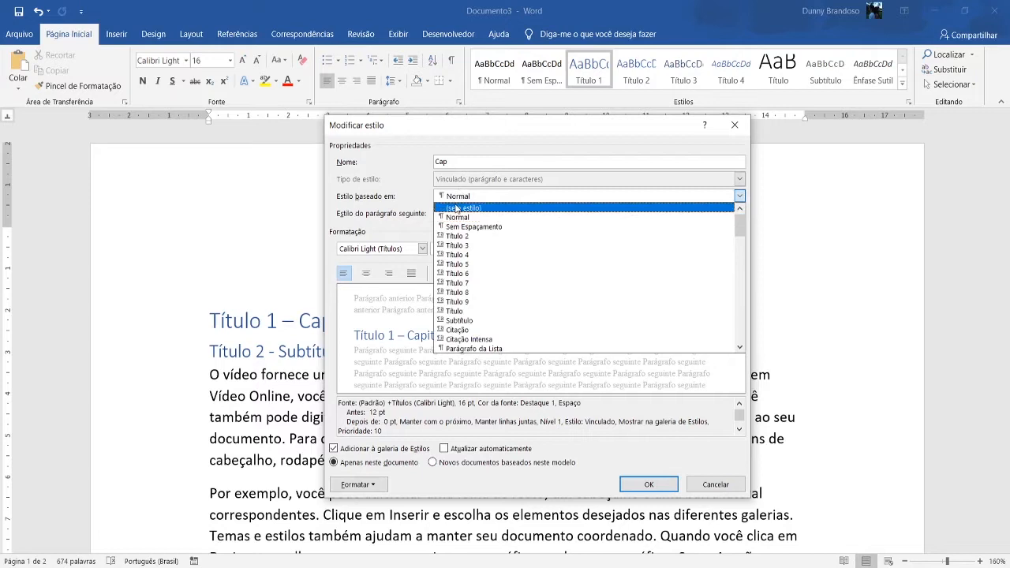
{"action": "left_click", "coordinate": [462, 207]}
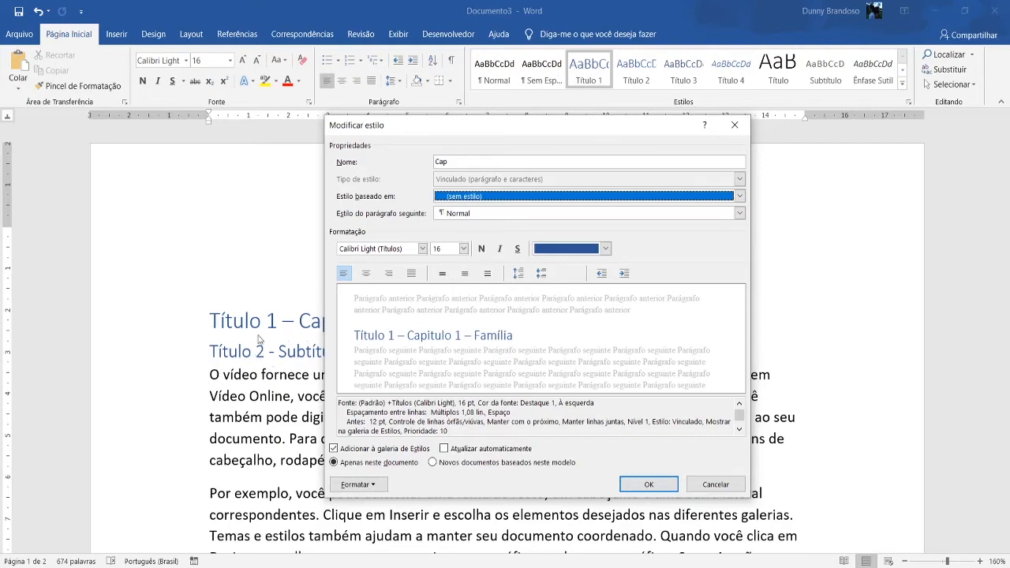
{"action": "left_click", "coordinate": [536, 216]}
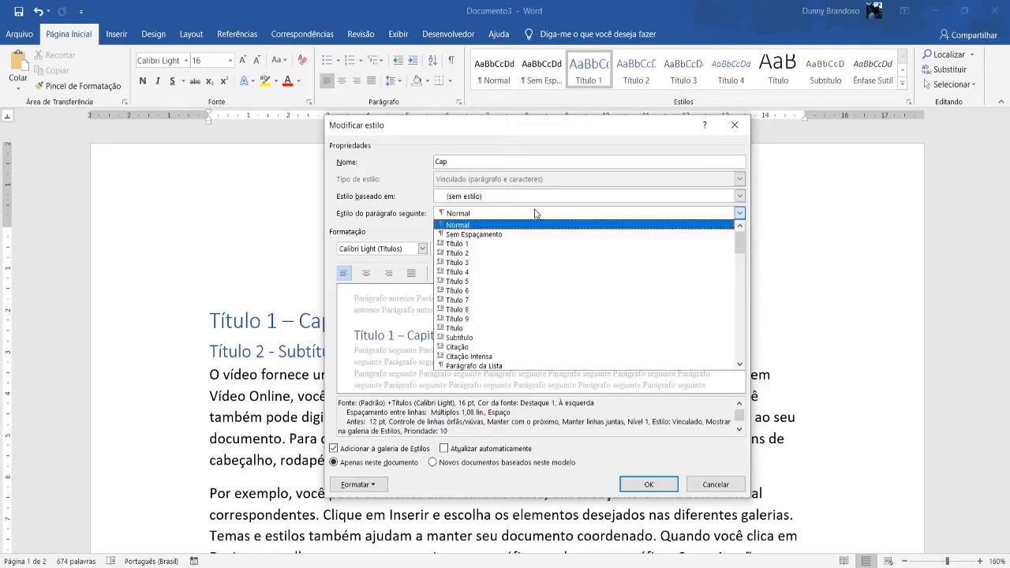
{"action": "left_click", "coordinate": [566, 253]}
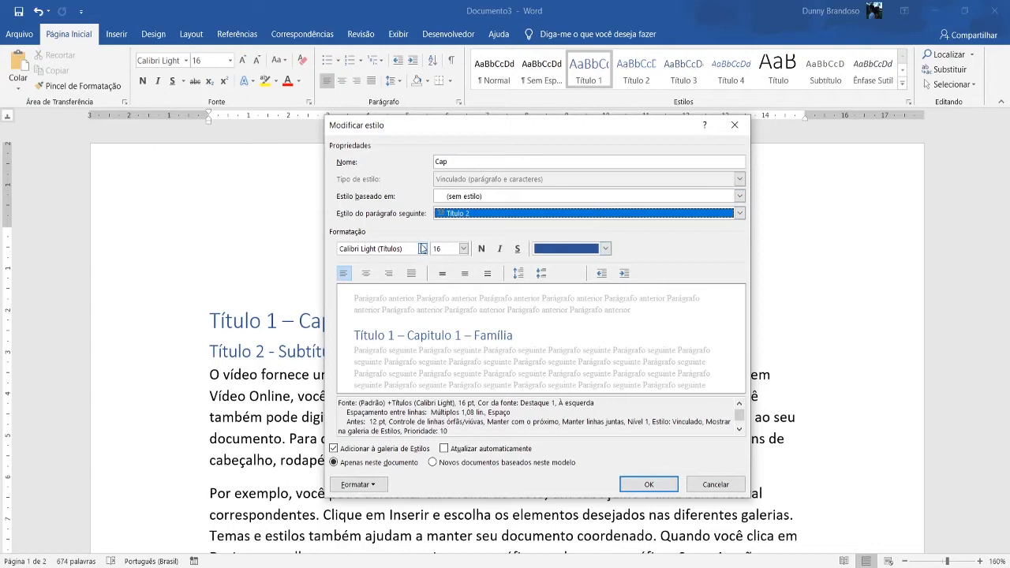
Format the "Cap" style's text as Times New Roman, size 16, bold.
{"action": "left_click", "coordinate": [422, 249]}
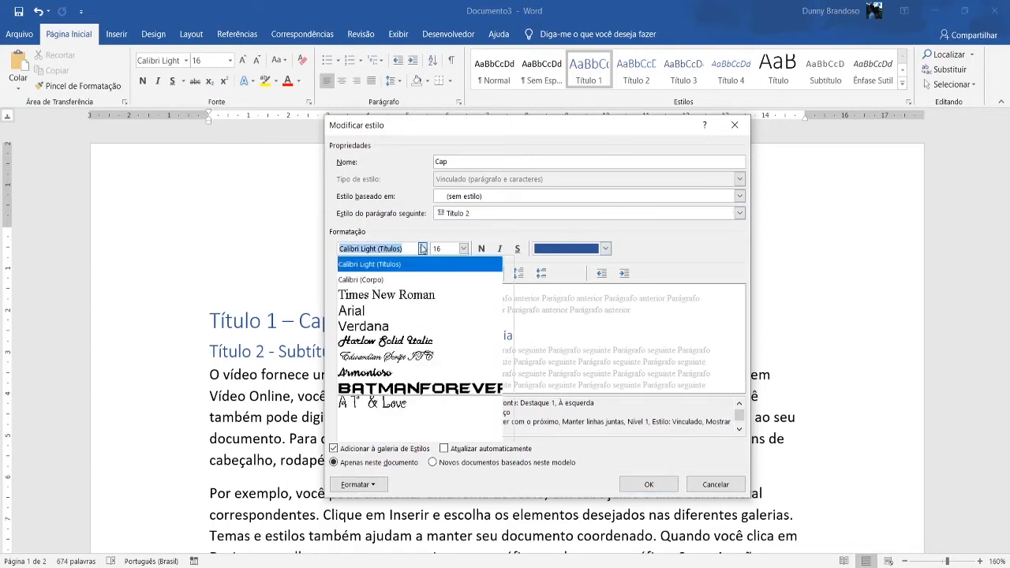
{"action": "left_click", "coordinate": [411, 295]}
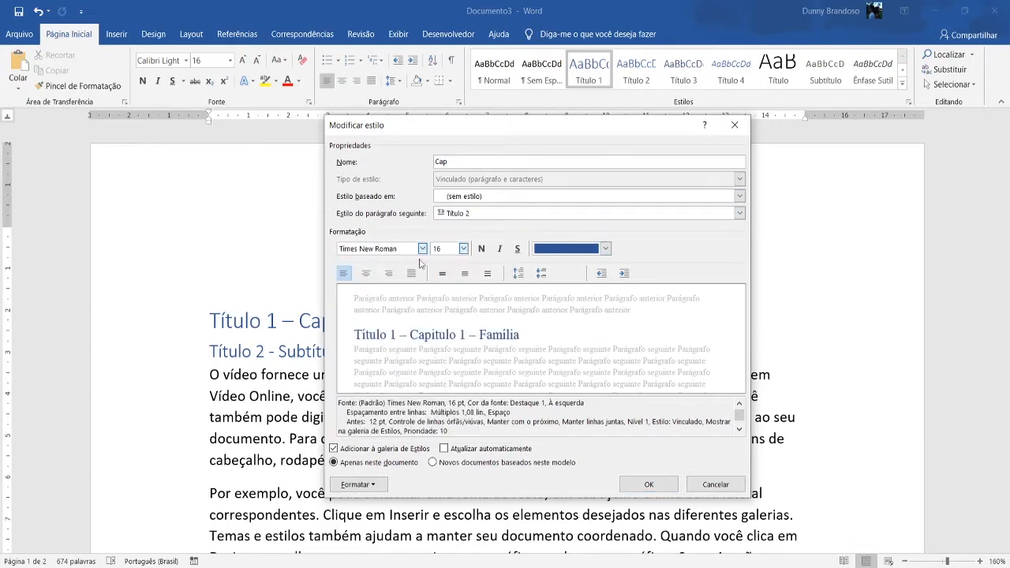
{"action": "left_click", "coordinate": [462, 255]}
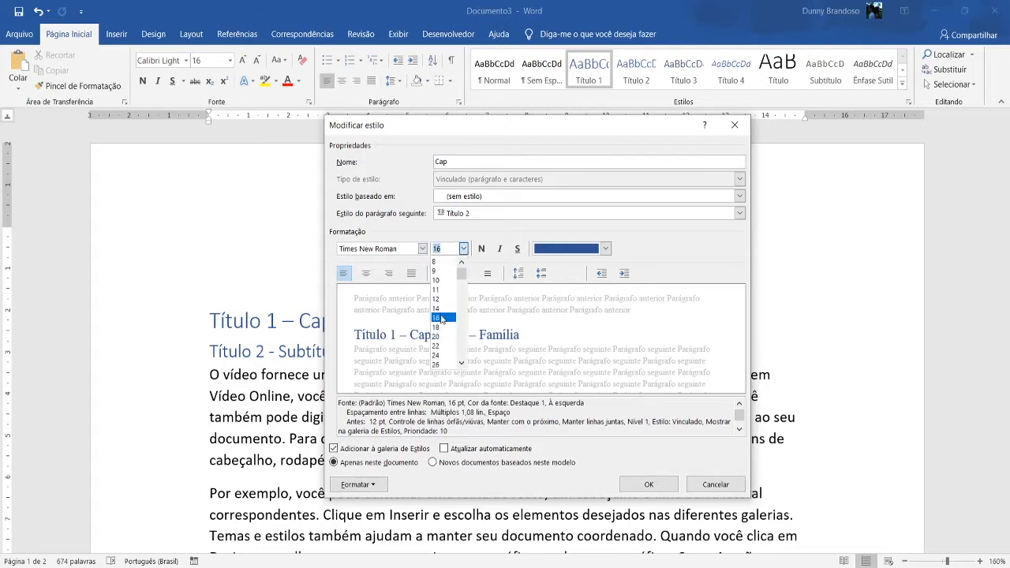
{"action": "left_click", "coordinate": [440, 319]}
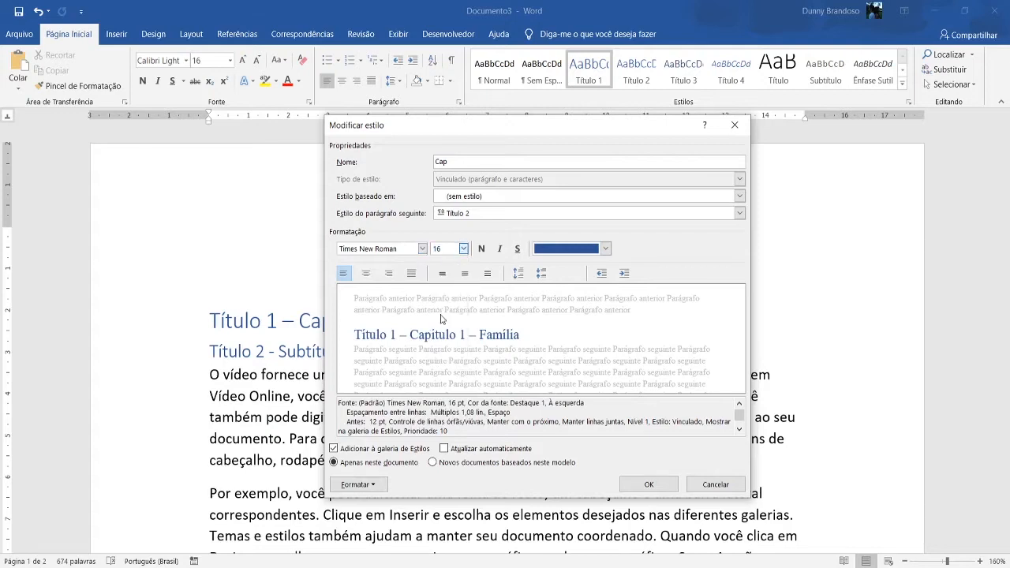
{"action": "left_click", "coordinate": [482, 249]}
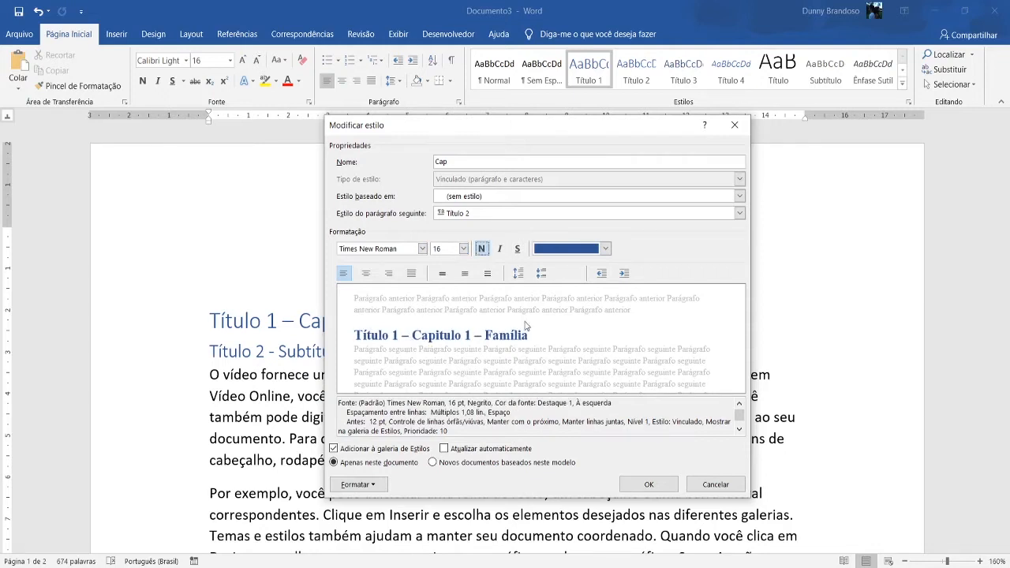
Give the "Cap" style a black font colour from the theme colours and centred alignment.
{"action": "left_click", "coordinate": [603, 249]}
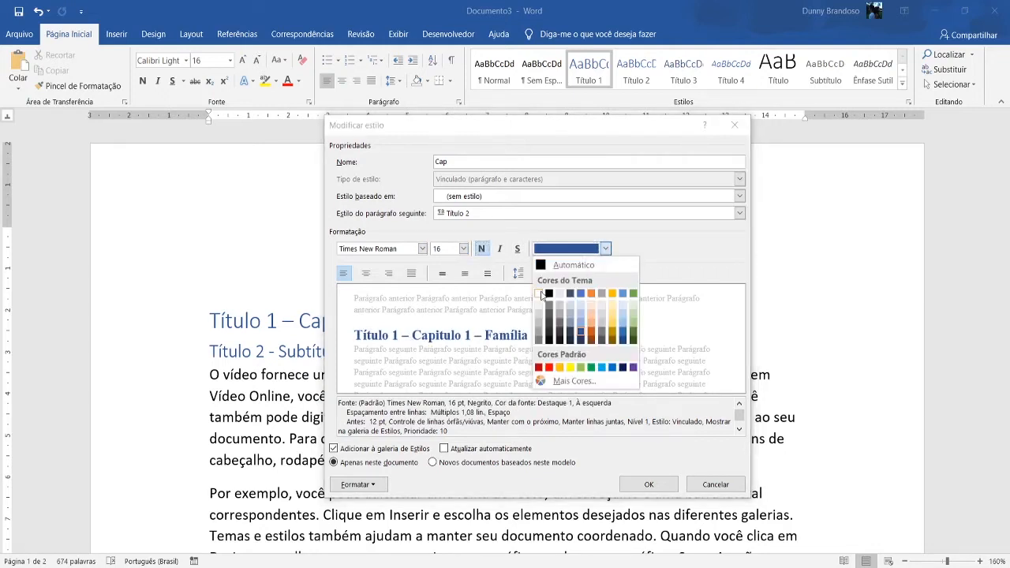
{"action": "left_click", "coordinate": [548, 293]}
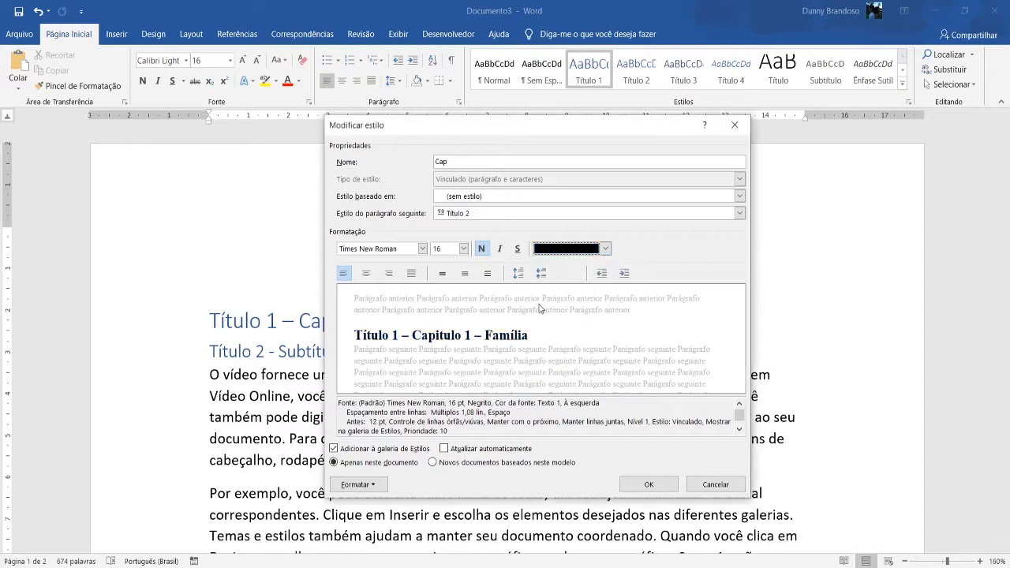
{"action": "left_click", "coordinate": [365, 279]}
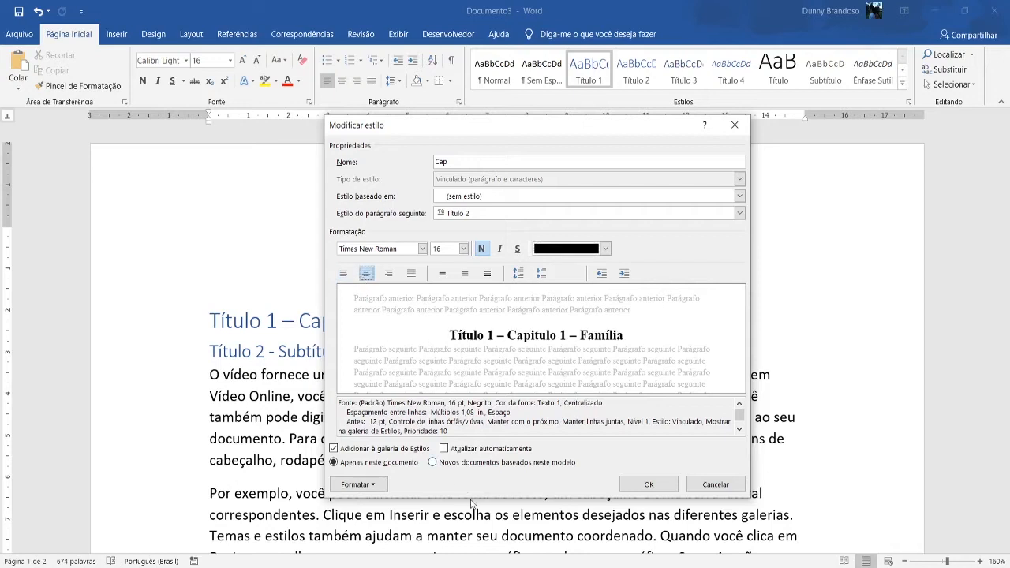
Open the "Cap" style's paragraph settings and set the spacing after the paragraph to 12 pt.
{"action": "left_click", "coordinate": [358, 486]}
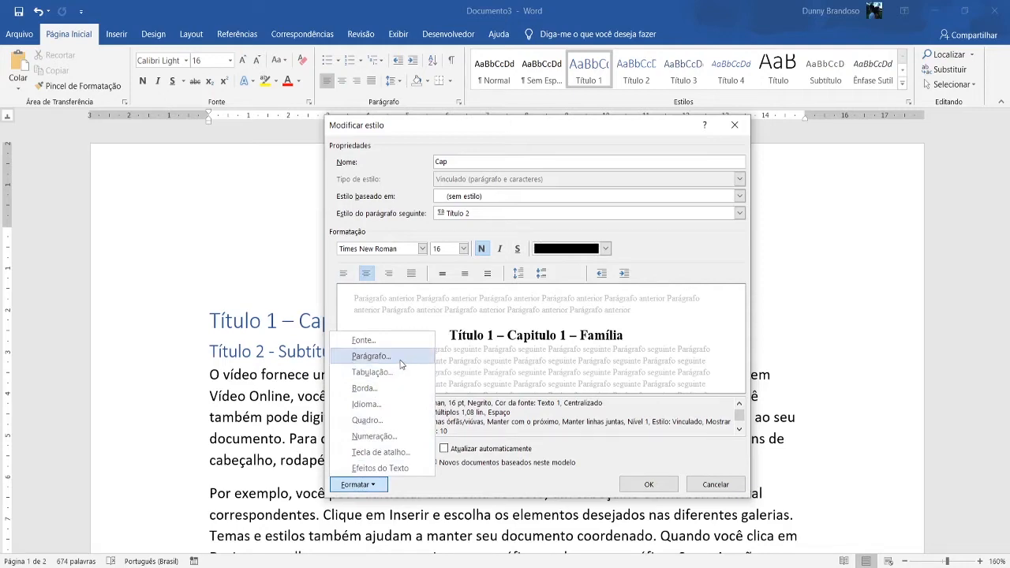
{"action": "left_click", "coordinate": [401, 362]}
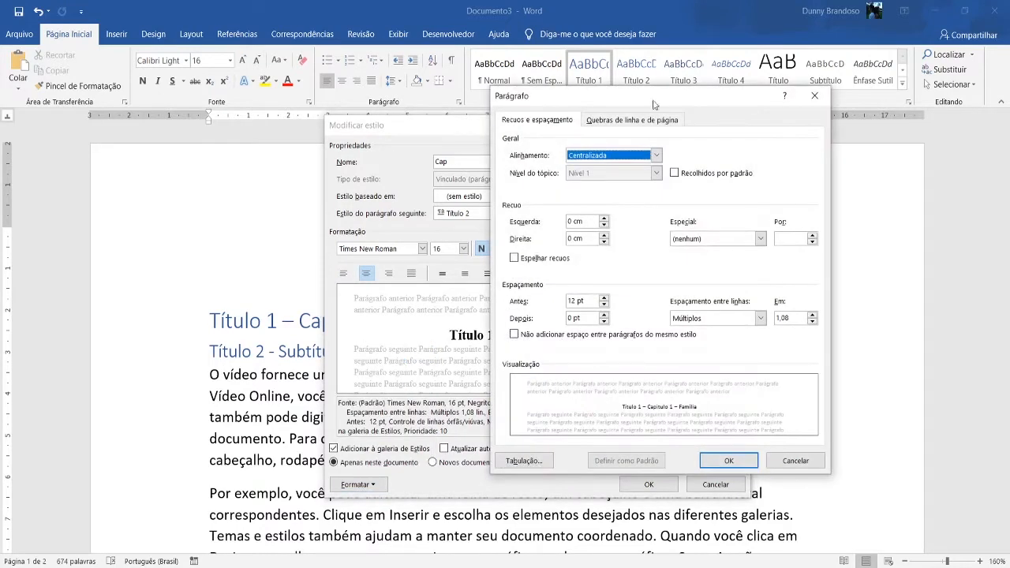
{"action": "left_click_drag", "start_coordinate": [666, 96], "coordinate": [554, 113]}
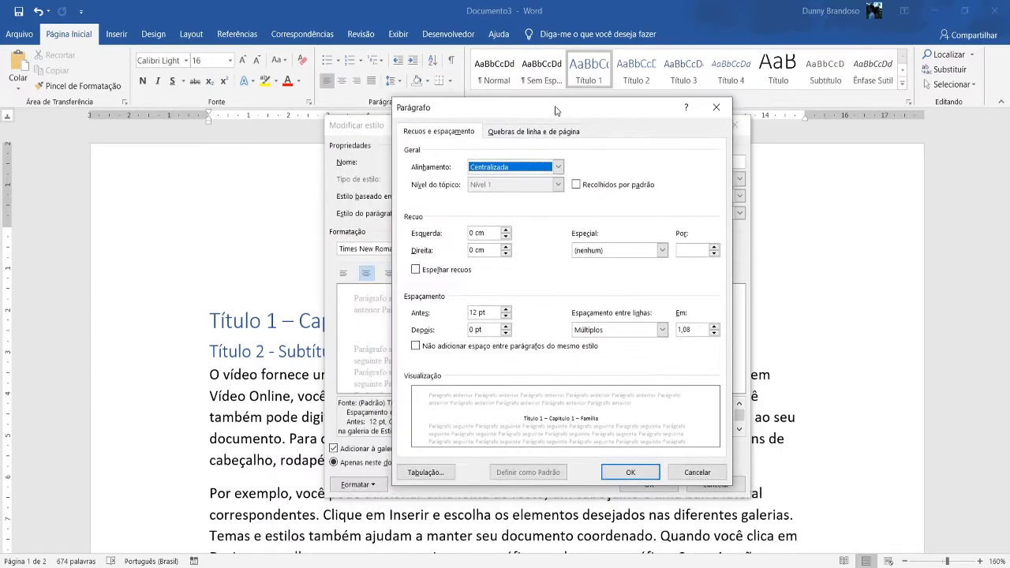
{"action": "double_click", "coordinate": [500, 172]}
{"action": "left_click", "coordinate": [506, 326]}
{"action": "left_click", "coordinate": [506, 326]}
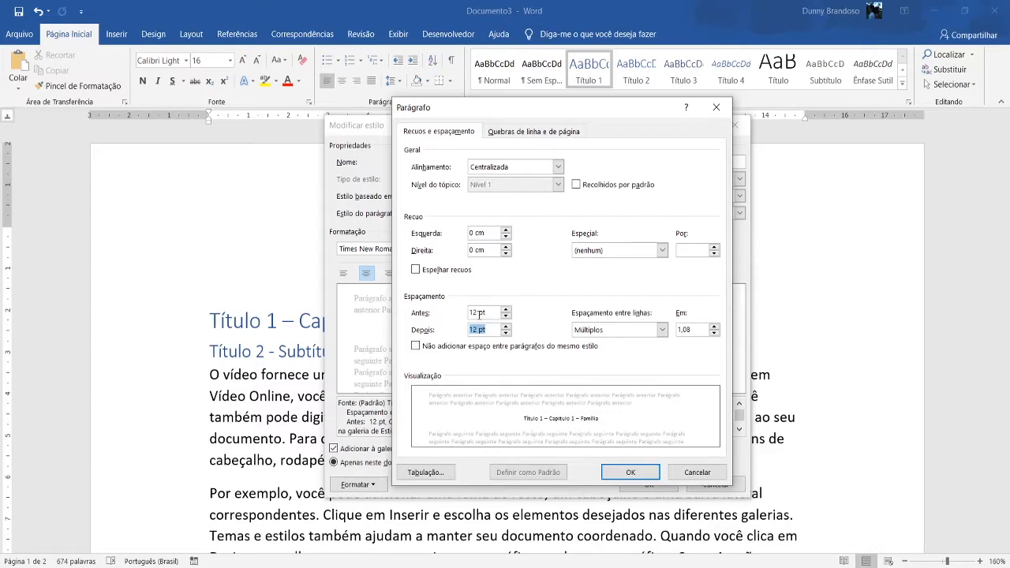
Set the "Cap" style's line spacing to Múltiplos 3 and apply the style changes to the document.
{"action": "left_click", "coordinate": [662, 330]}
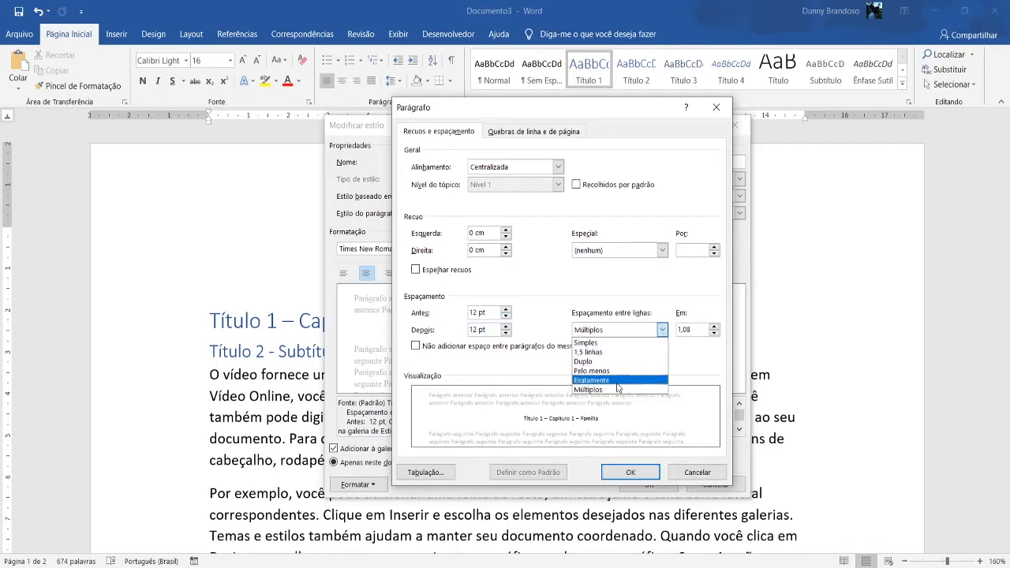
{"action": "left_click", "coordinate": [663, 330]}
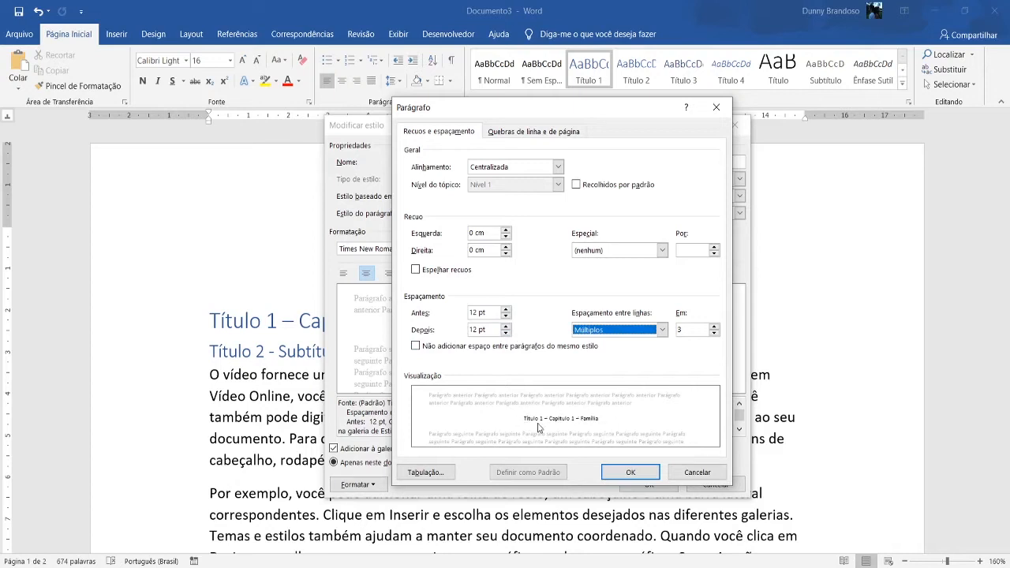
{"action": "left_click", "coordinate": [608, 479]}
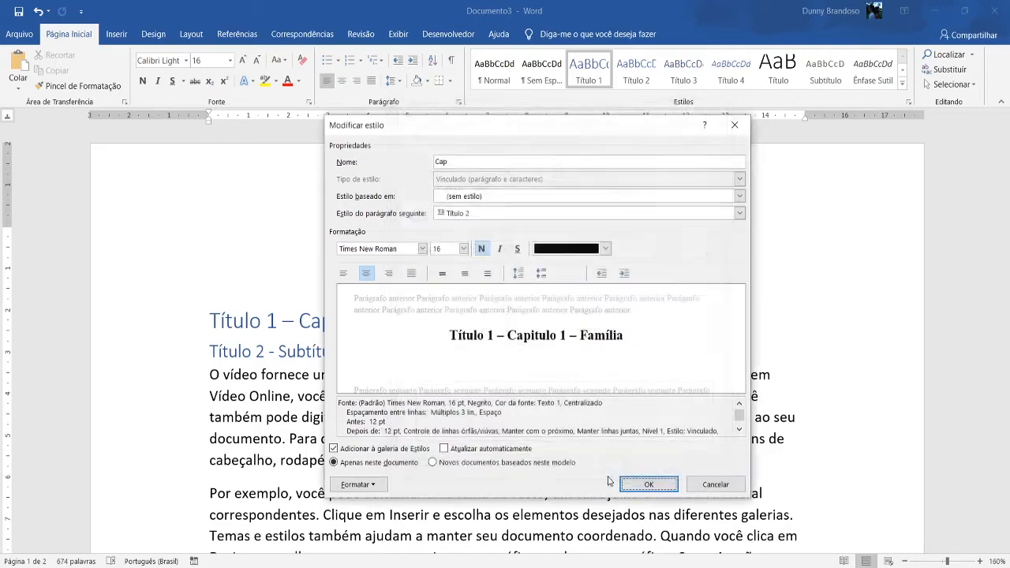
{"action": "left_click", "coordinate": [652, 483]}
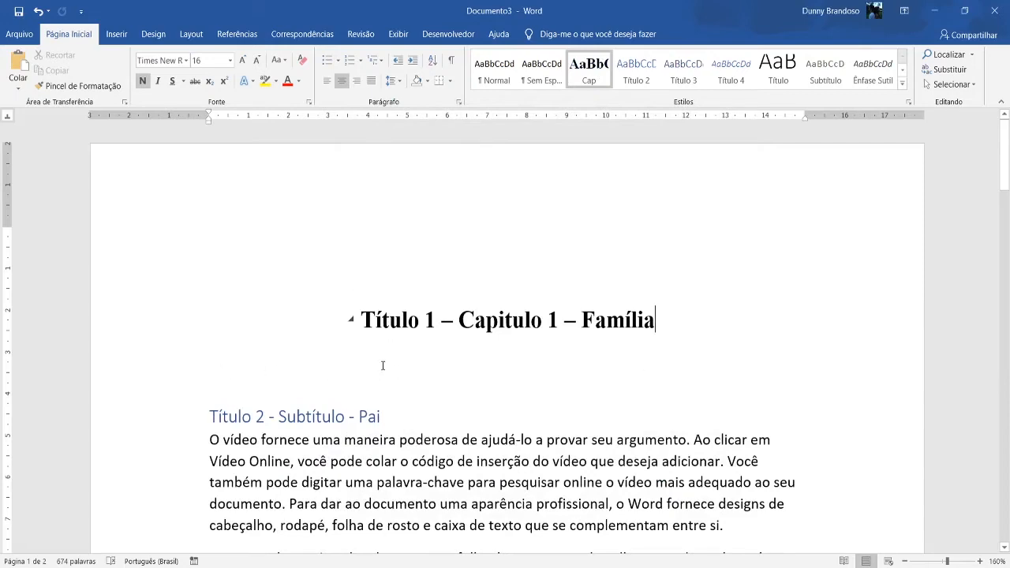
Check how the modified "Cap" style looks on the titles of chapters 1 and 2.
{"action": "left_click", "coordinate": [460, 371]}
{"action": "scroll", "coordinate": [539, 335], "scroll_direction": "down", "scroll_amount": 20}
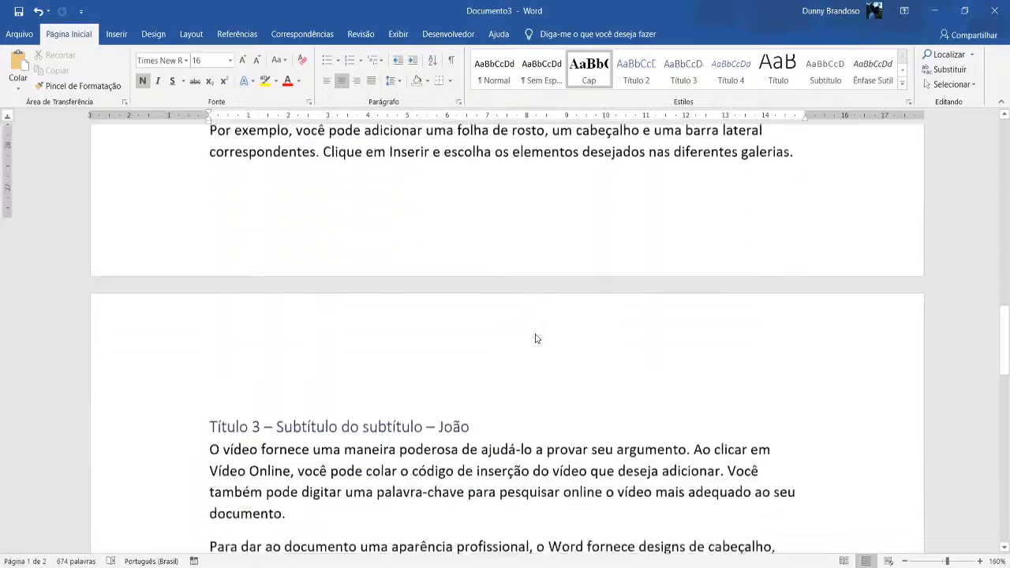
{"action": "scroll", "coordinate": [536, 334], "scroll_direction": "up", "scroll_amount": 4}
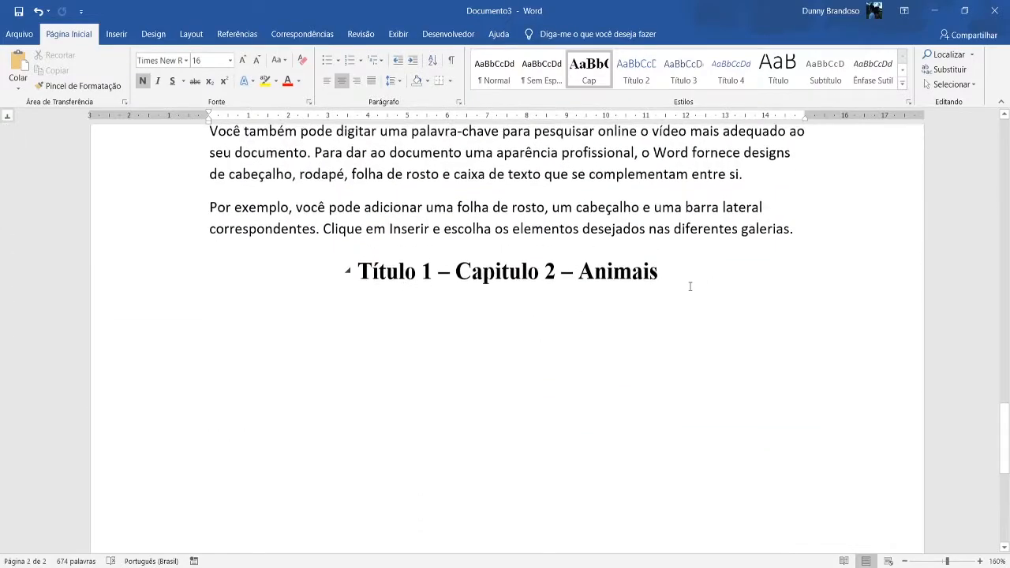
{"action": "scroll", "coordinate": [690, 286], "scroll_direction": "up", "scroll_amount": 16}
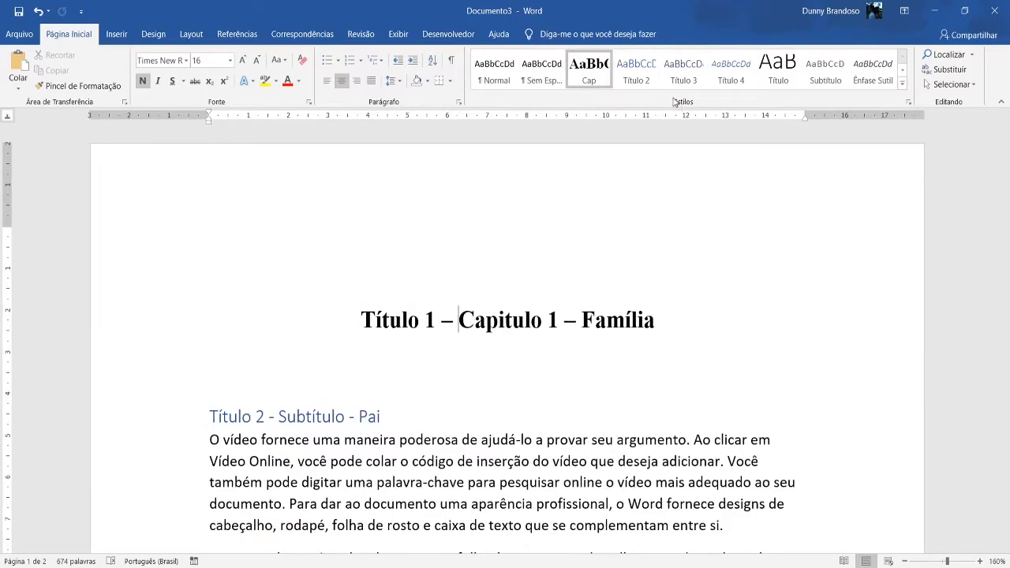
Modify the Título 2 style: rename it "Subcap", base it on (sem estilo) and use Normal for the following paragraph.
{"action": "scroll", "coordinate": [584, 223], "scroll_direction": "down", "scroll_amount": 5}
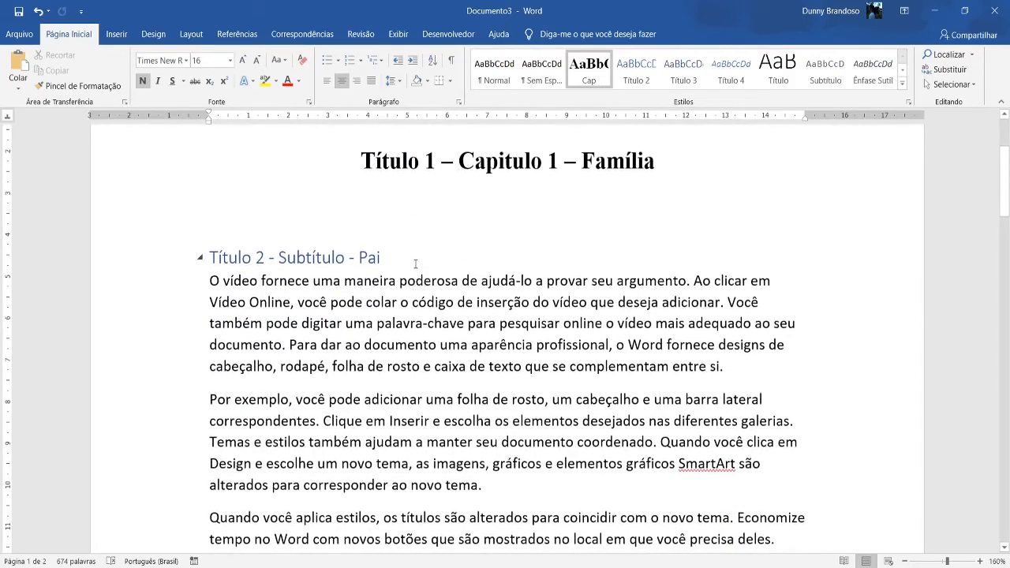
{"action": "left_click", "coordinate": [381, 257]}
{"action": "right_click", "coordinate": [634, 77]}
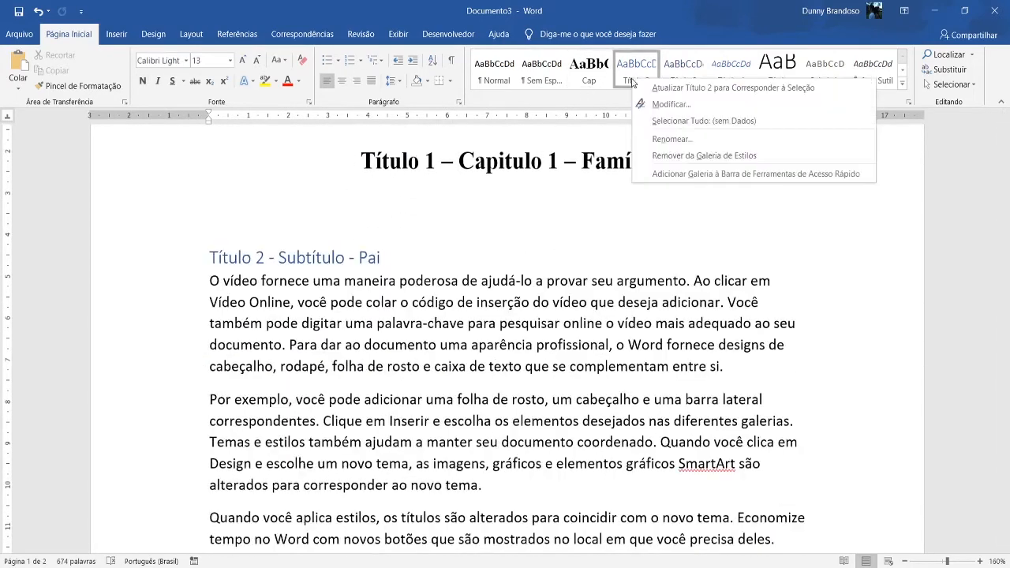
{"action": "left_click", "coordinate": [653, 108]}
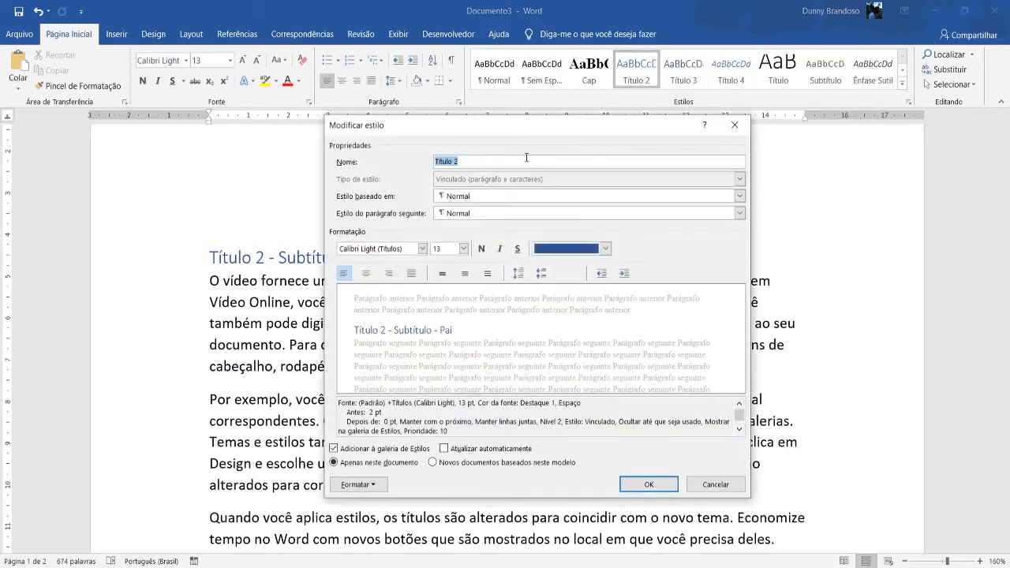
{"action": "type", "text": "Subcap"}
{"action": "left_click", "coordinate": [549, 195]}
{"action": "left_click", "coordinate": [541, 208]}
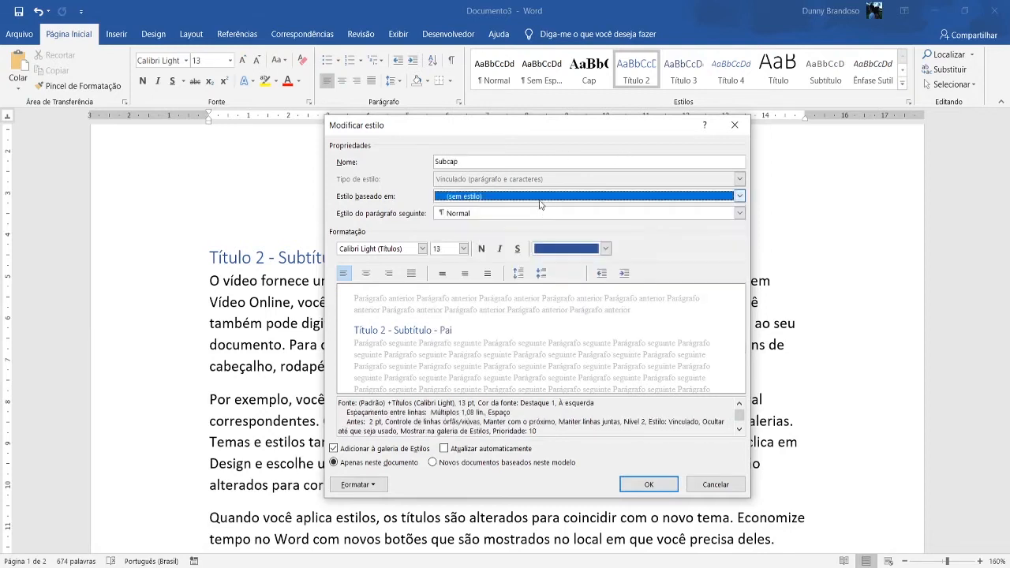
{"action": "left_click", "coordinate": [512, 213]}
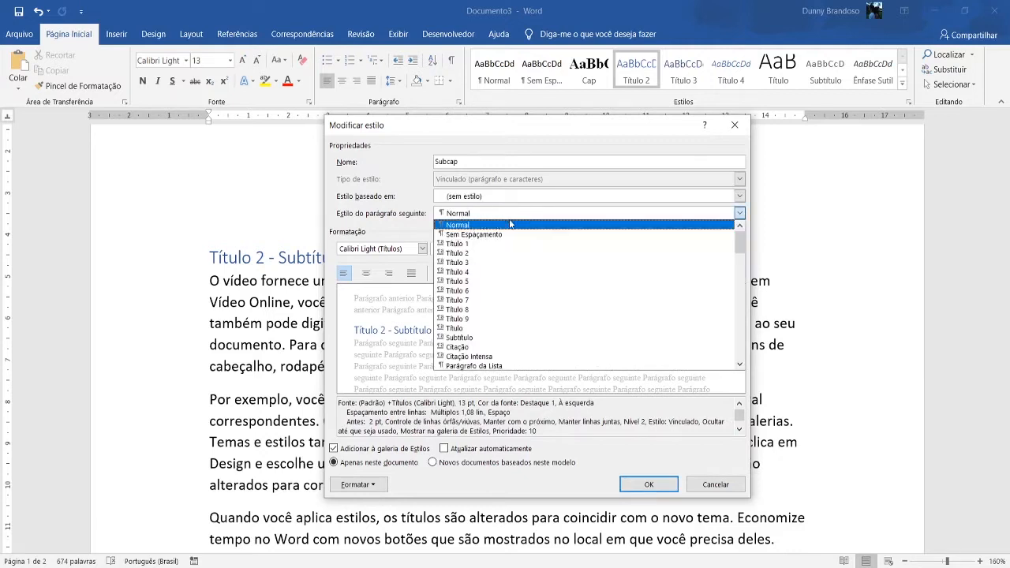
{"action": "left_click", "coordinate": [506, 226]}
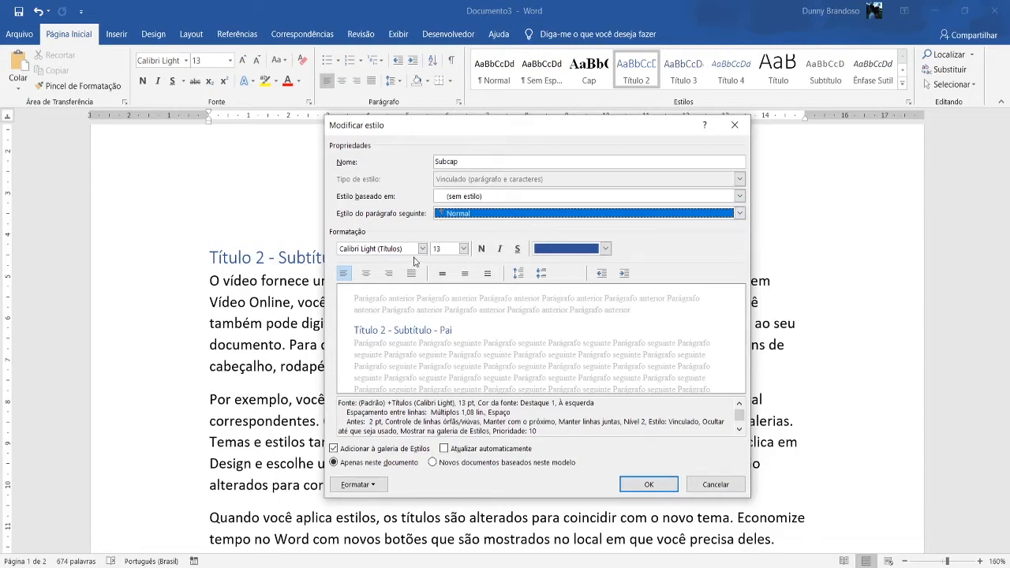
Format the "Subcap" style as Times New Roman, size 14, italic, with a dark grey theme font colour.
{"action": "left_click", "coordinate": [423, 248]}
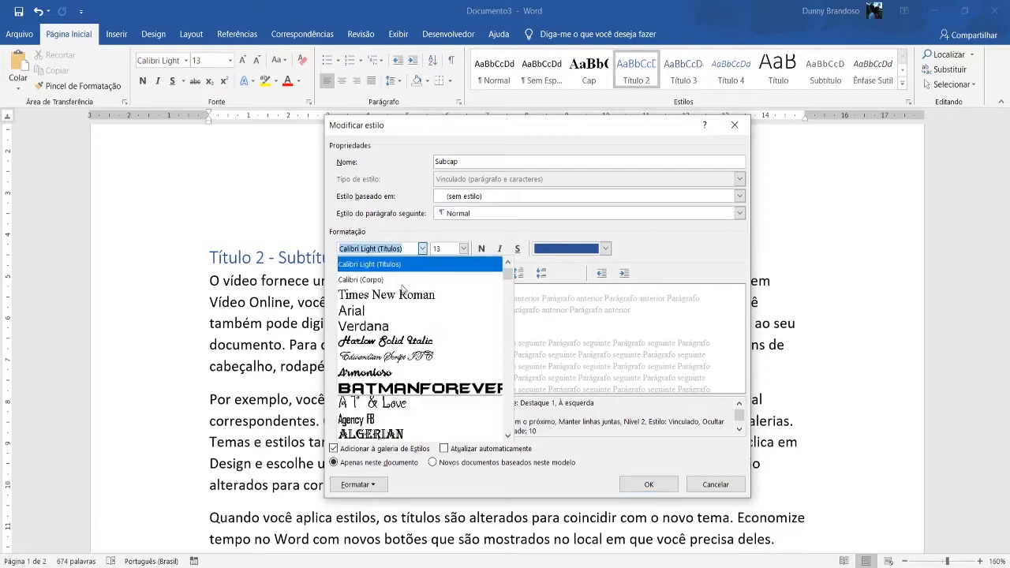
{"action": "left_click", "coordinate": [403, 293]}
{"action": "left_click", "coordinate": [463, 249]}
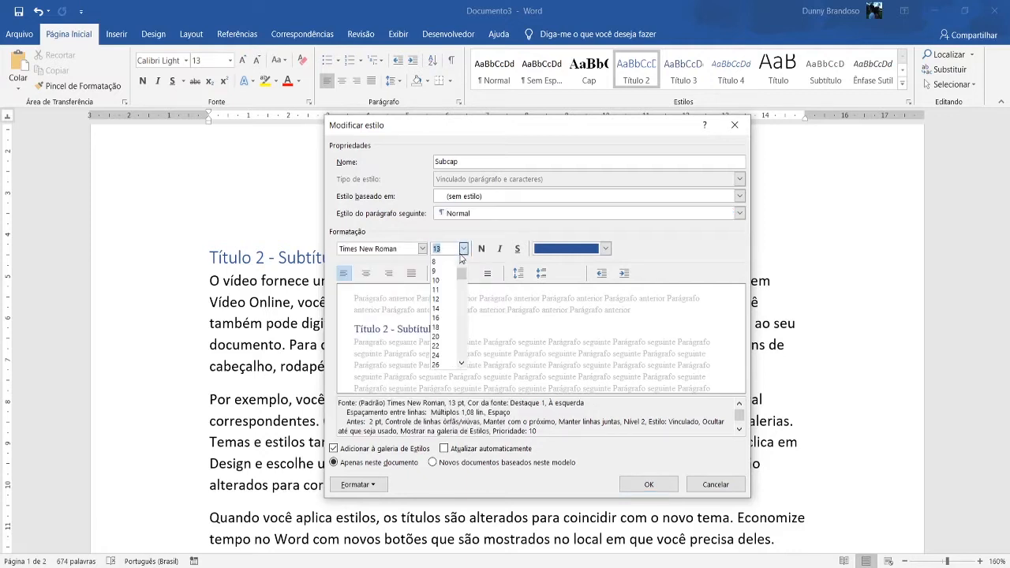
{"action": "left_click", "coordinate": [446, 308]}
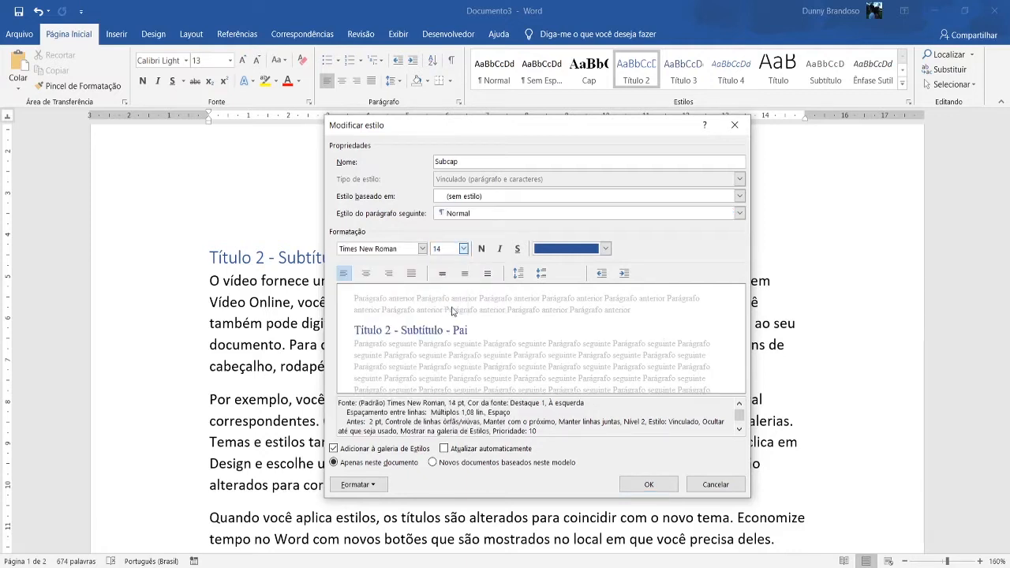
{"action": "left_click", "coordinate": [499, 249]}
{"action": "left_click", "coordinate": [540, 250]}
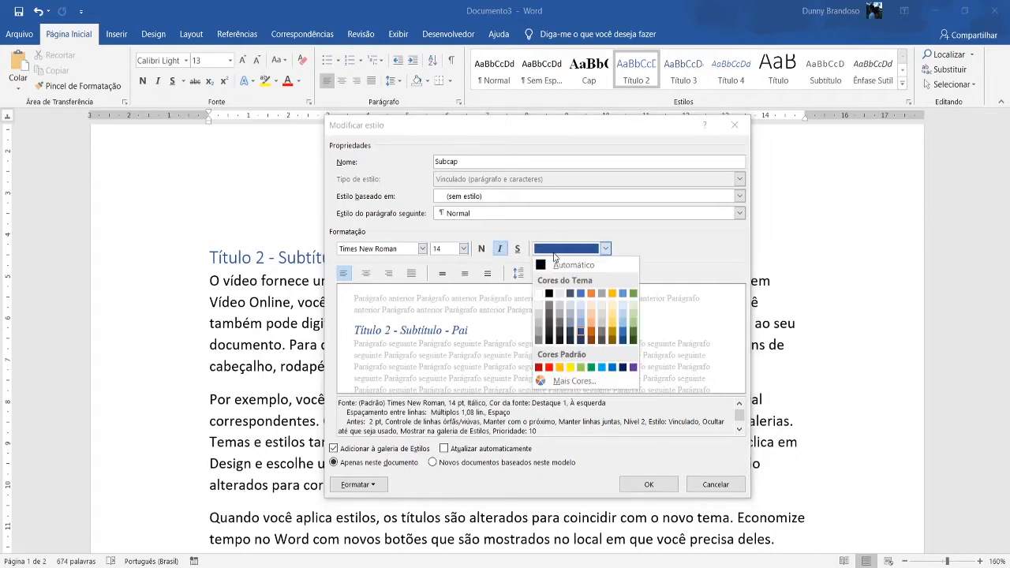
{"action": "left_click", "coordinate": [549, 321]}
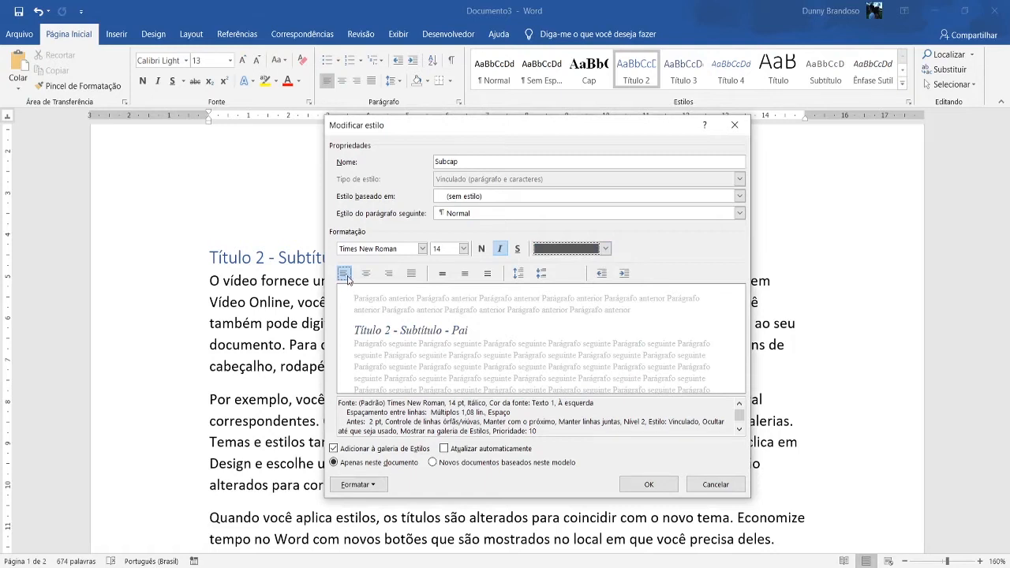
Open the "Subcap" style's paragraph settings and set the left indent to -0,4 cm.
{"action": "left_click", "coordinate": [355, 484]}
{"action": "left_click", "coordinate": [371, 355]}
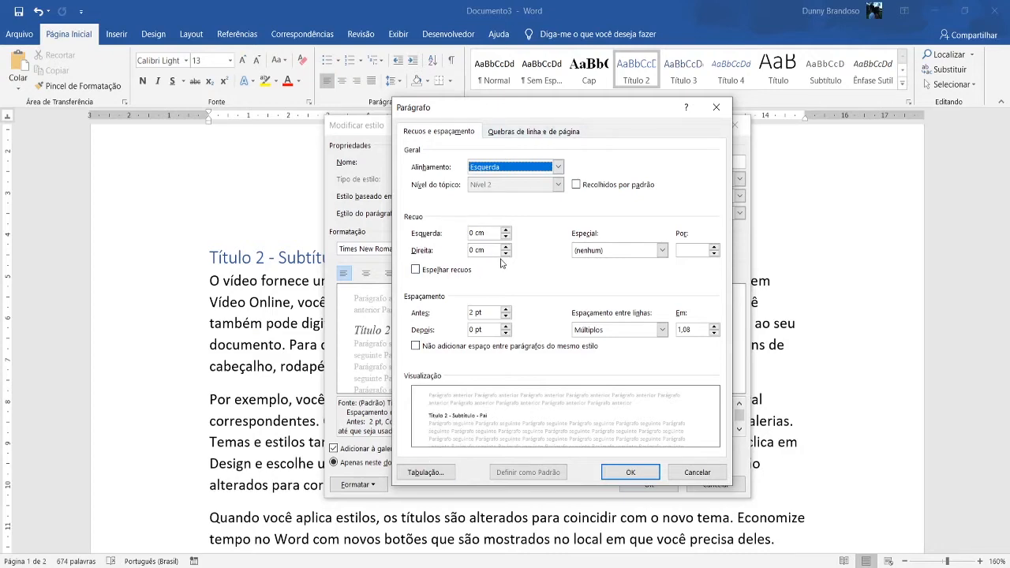
{"action": "left_click", "coordinate": [506, 248]}
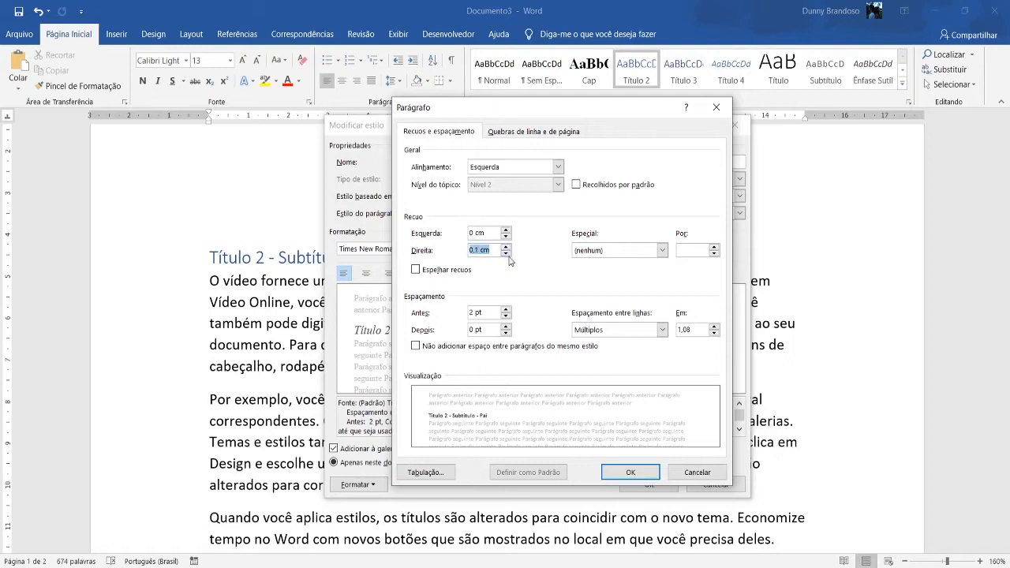
{"action": "left_click", "coordinate": [506, 254]}
{"action": "left_click", "coordinate": [506, 253]}
{"action": "left_click", "coordinate": [506, 254]}
{"action": "left_click", "coordinate": [507, 253]}
{"action": "left_click", "coordinate": [506, 246]}
{"action": "left_click", "coordinate": [506, 237]}
{"action": "left_click", "coordinate": [506, 236]}
{"action": "left_click", "coordinate": [506, 238]}
{"action": "left_click", "coordinate": [507, 238]}
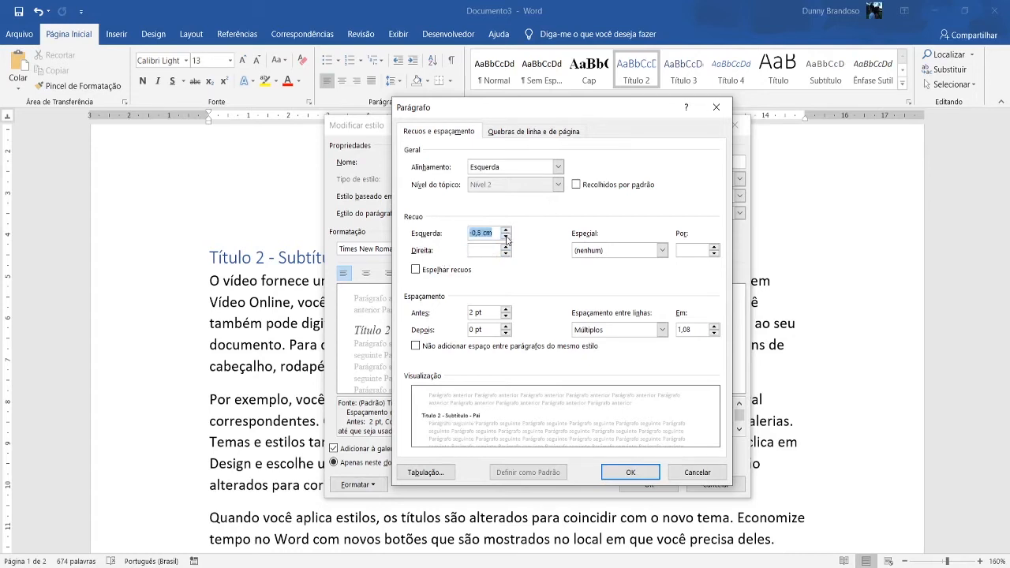
{"action": "left_click", "coordinate": [506, 238]}
{"action": "left_click", "coordinate": [506, 237]}
{"action": "left_click", "coordinate": [506, 230]}
{"action": "left_click", "coordinate": [506, 229]}
Set the "Subcap" style's spacing before and after to 6 pt each and apply the style changes to the document.
{"action": "left_click", "coordinate": [505, 309]}
{"action": "left_click", "coordinate": [506, 325]}
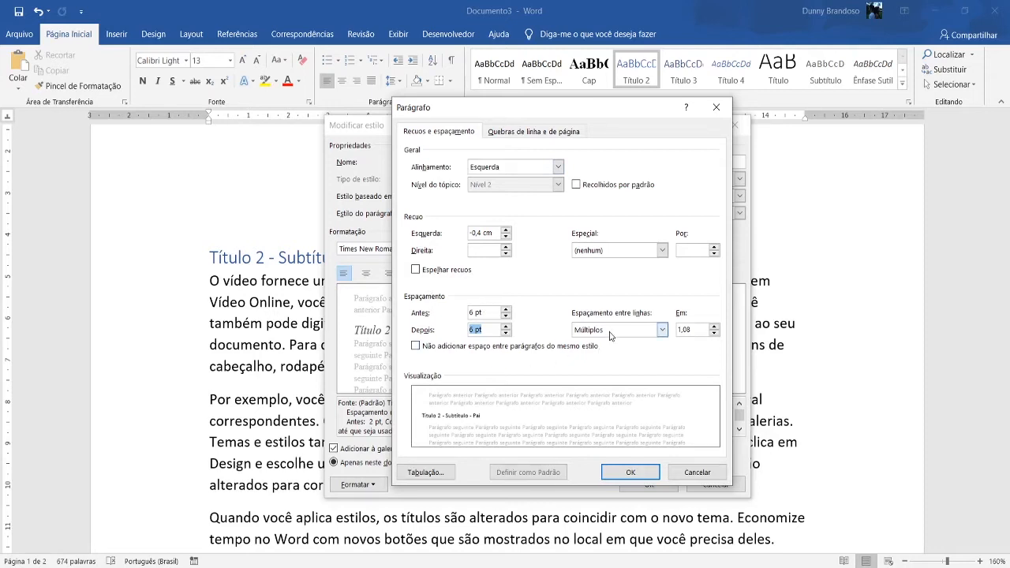
{"action": "left_click", "coordinate": [617, 472]}
{"action": "left_click", "coordinate": [640, 482]}
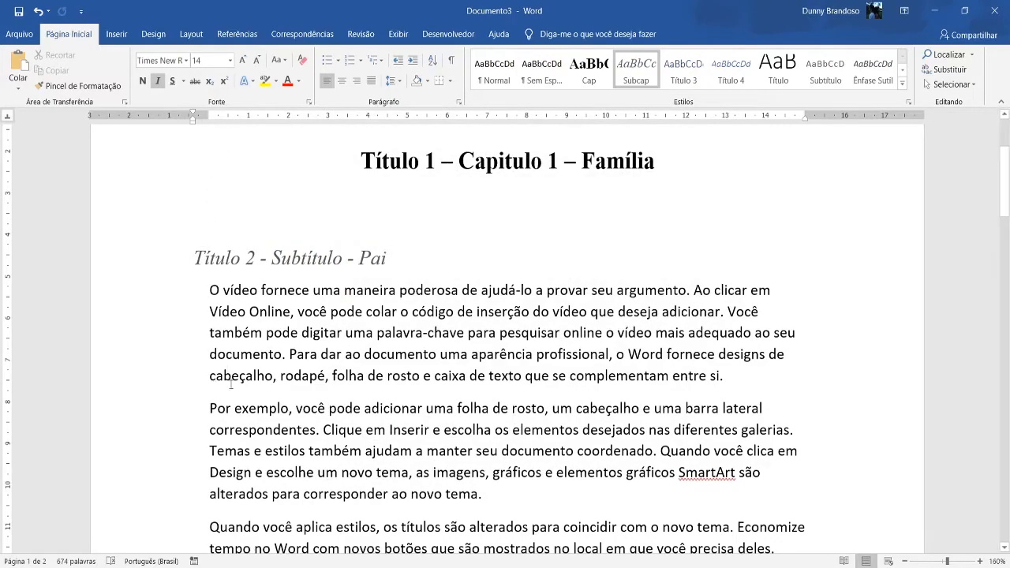
Check how the modified "Subcap" style looks on the level 2 subtitles and compare them with the Título 3 headings.
{"action": "scroll", "coordinate": [240, 288], "scroll_direction": "down", "scroll_amount": 5}
{"action": "scroll", "coordinate": [240, 288], "scroll_direction": "up", "scroll_amount": 8}
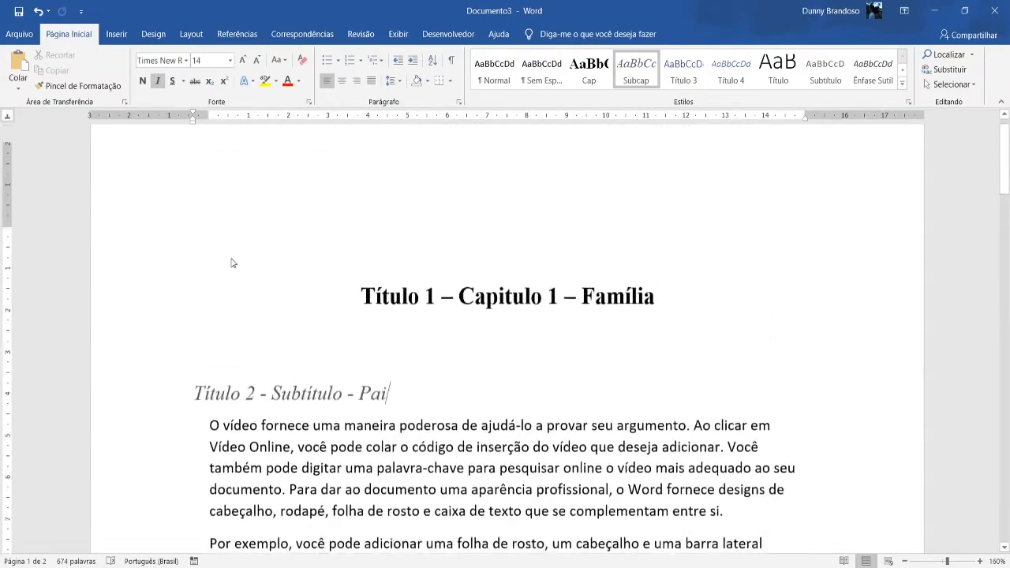
{"action": "scroll", "coordinate": [229, 261], "scroll_direction": "down", "scroll_amount": 8}
{"action": "scroll", "coordinate": [228, 327], "scroll_direction": "down", "scroll_amount": 12}
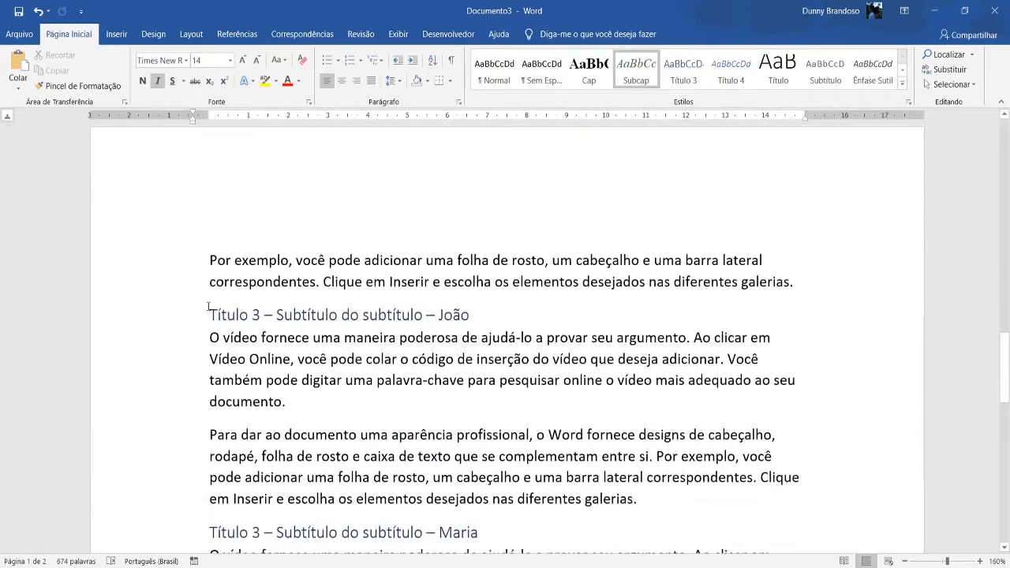
{"action": "scroll", "coordinate": [240, 339], "scroll_direction": "down", "scroll_amount": 3}
{"action": "scroll", "coordinate": [247, 298], "scroll_direction": "up", "scroll_amount": 3}
{"action": "scroll", "coordinate": [241, 309], "scroll_direction": "down", "scroll_amount": 3}
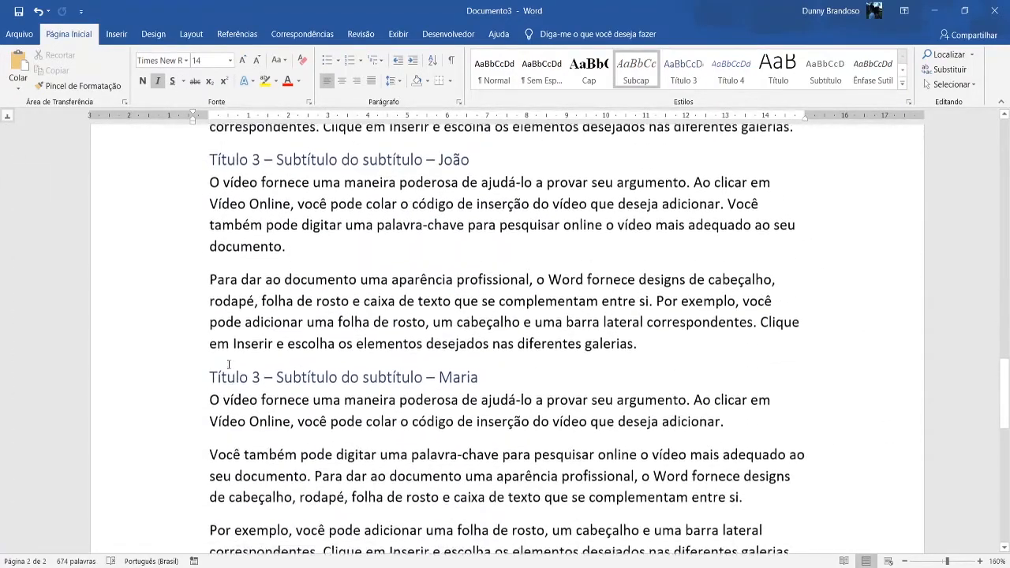
{"action": "scroll", "coordinate": [359, 369], "scroll_direction": "up", "scroll_amount": 6}
{"action": "scroll", "coordinate": [359, 369], "scroll_direction": "up", "scroll_amount": 10}
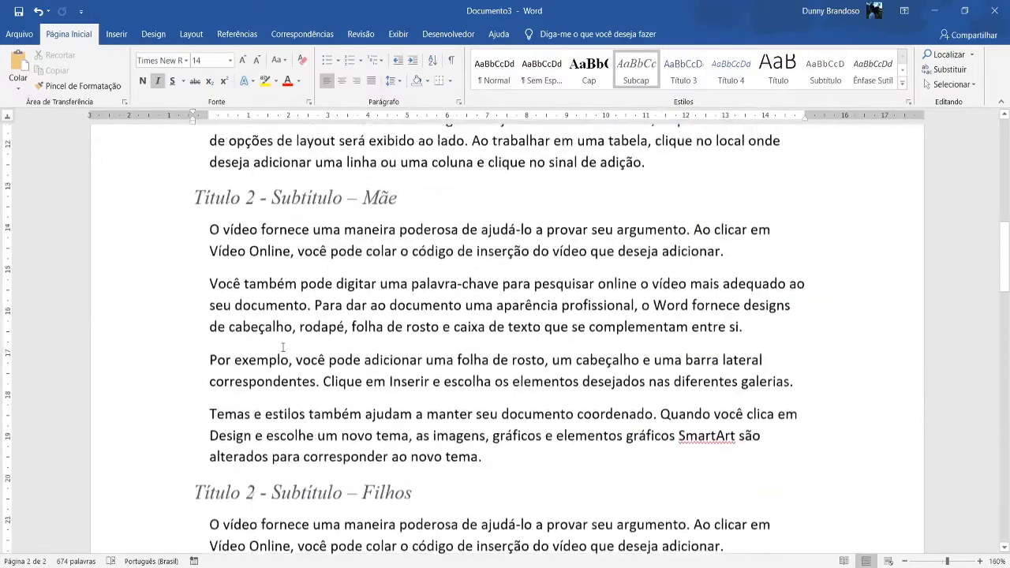
{"action": "scroll", "coordinate": [301, 310], "scroll_direction": "down", "scroll_amount": 6}
{"action": "scroll", "coordinate": [301, 310], "scroll_direction": "up", "scroll_amount": 10}
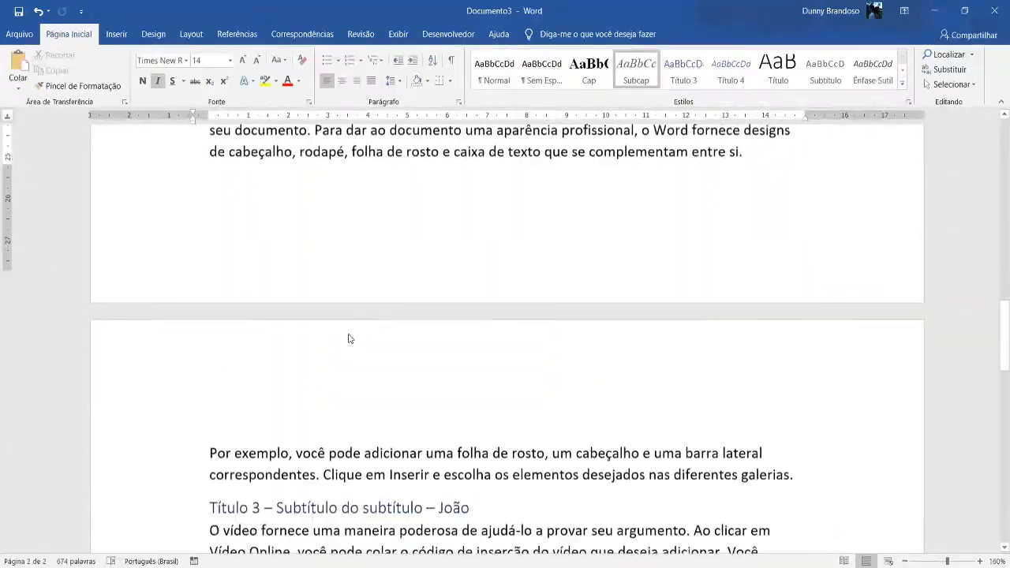
Modify the Título 3 style from the first level 3 heading, renaming it "SubDiv" and basing it on Título 2.
{"action": "scroll", "coordinate": [347, 336], "scroll_direction": "down", "scroll_amount": 2}
{"action": "left_click", "coordinate": [471, 316]}
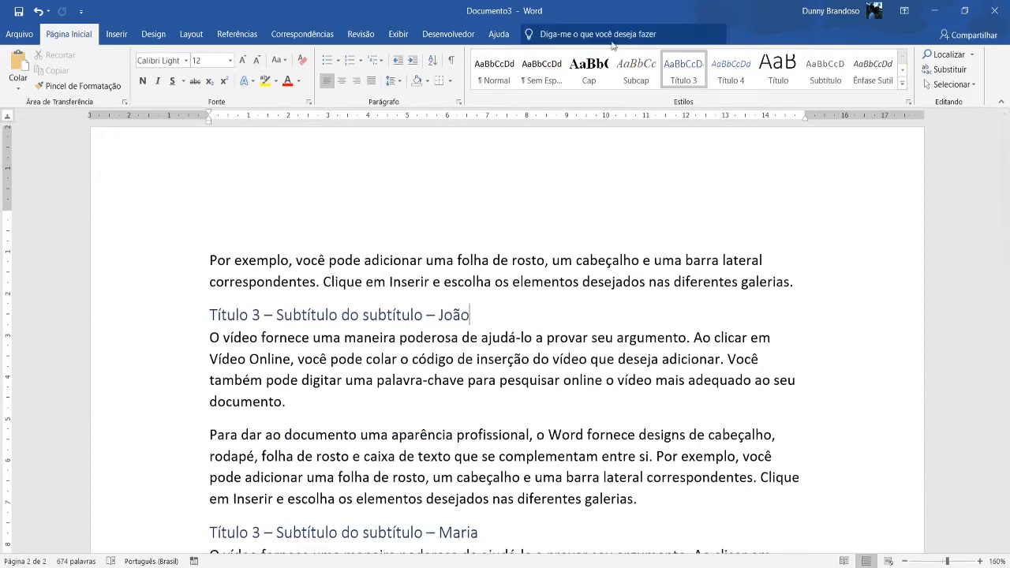
{"action": "right_click", "coordinate": [684, 77]}
{"action": "left_click", "coordinate": [724, 106]}
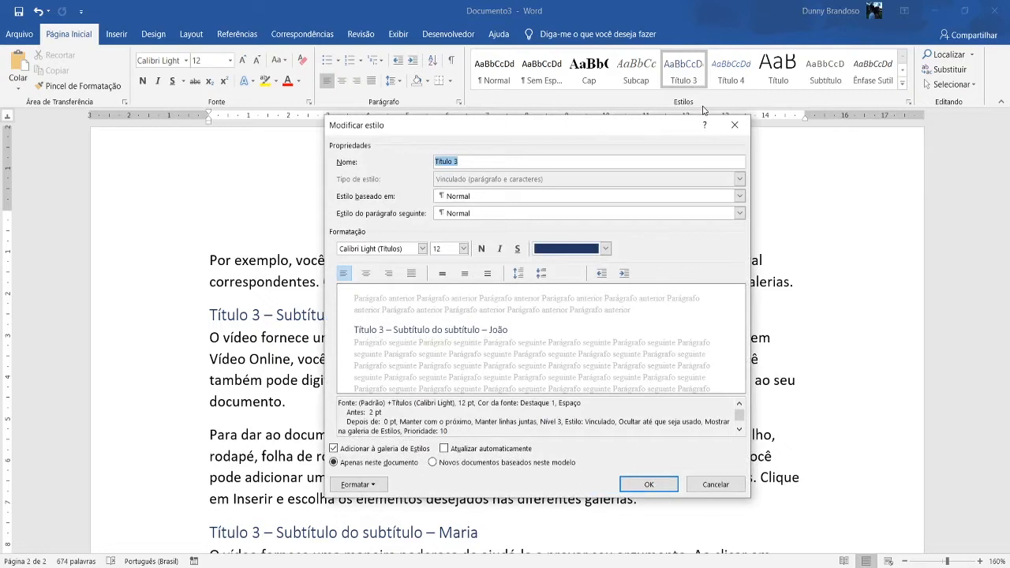
{"action": "key", "text": "BackSpace"}
{"action": "type", "text": "SubDiv"}
{"action": "left_click", "coordinate": [487, 195]}
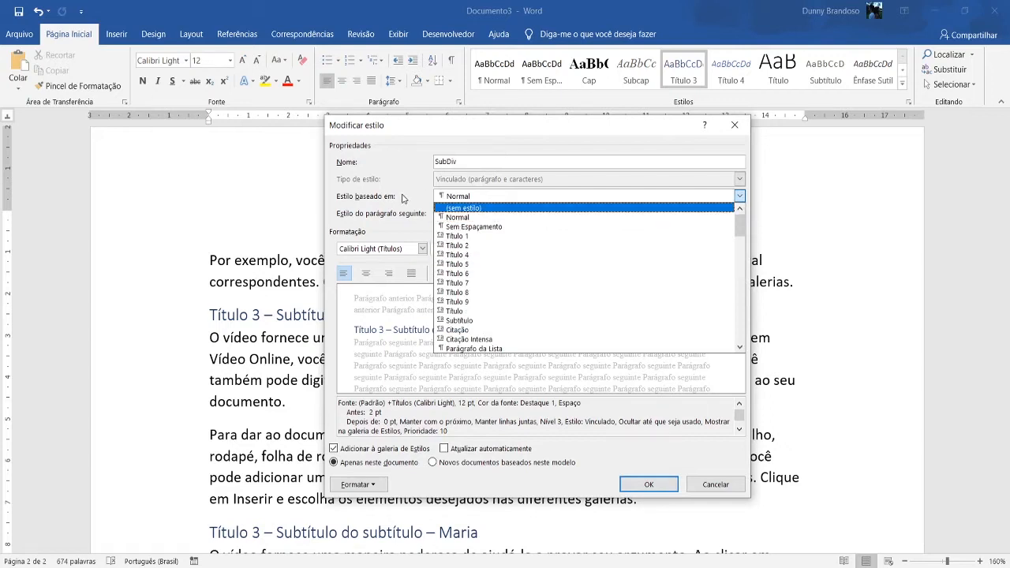
{"action": "left_click", "coordinate": [459, 246]}
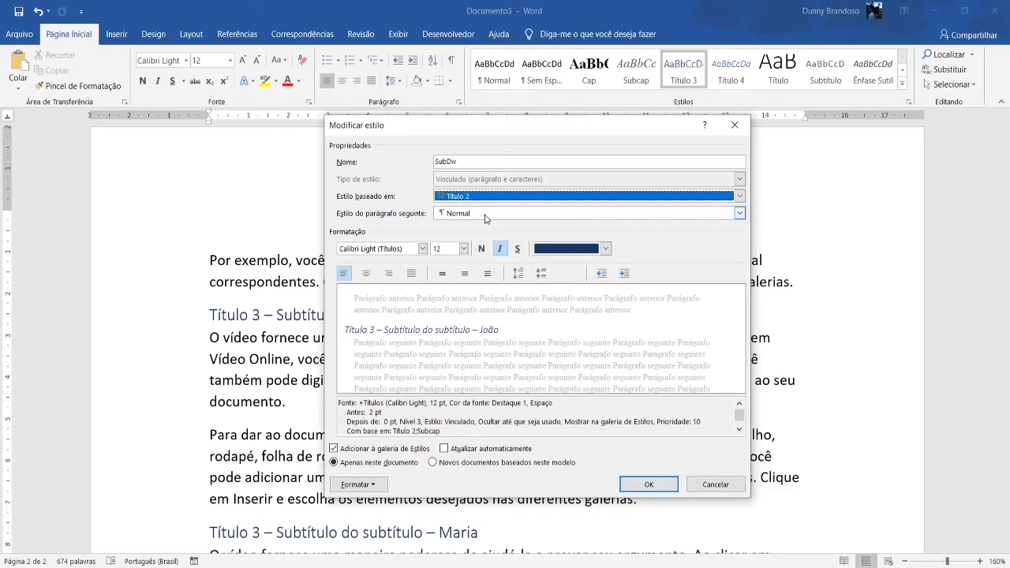
Format the "SubDiv" style as Times New Roman, size 14, with a light grey theme font colour.
{"action": "left_click", "coordinate": [422, 248]}
{"action": "left_click", "coordinate": [398, 300]}
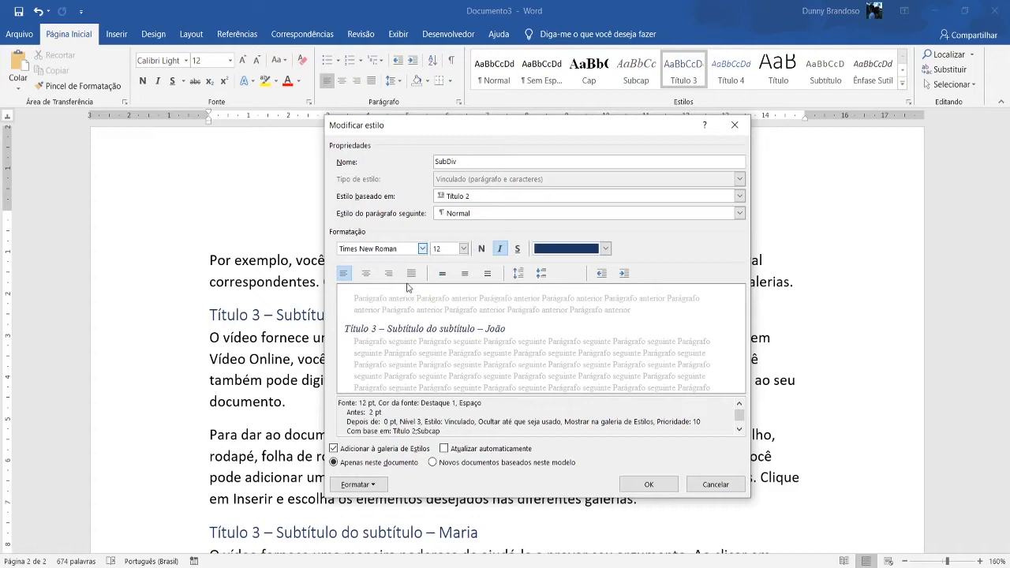
{"action": "left_click", "coordinate": [451, 251]}
{"action": "left_click", "coordinate": [463, 248]}
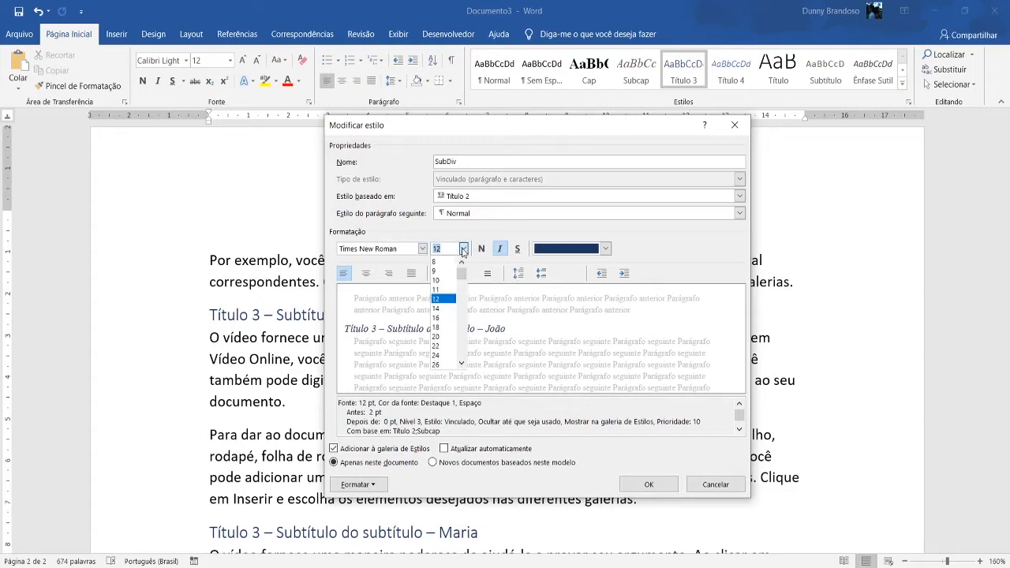
{"action": "left_click", "coordinate": [447, 314]}
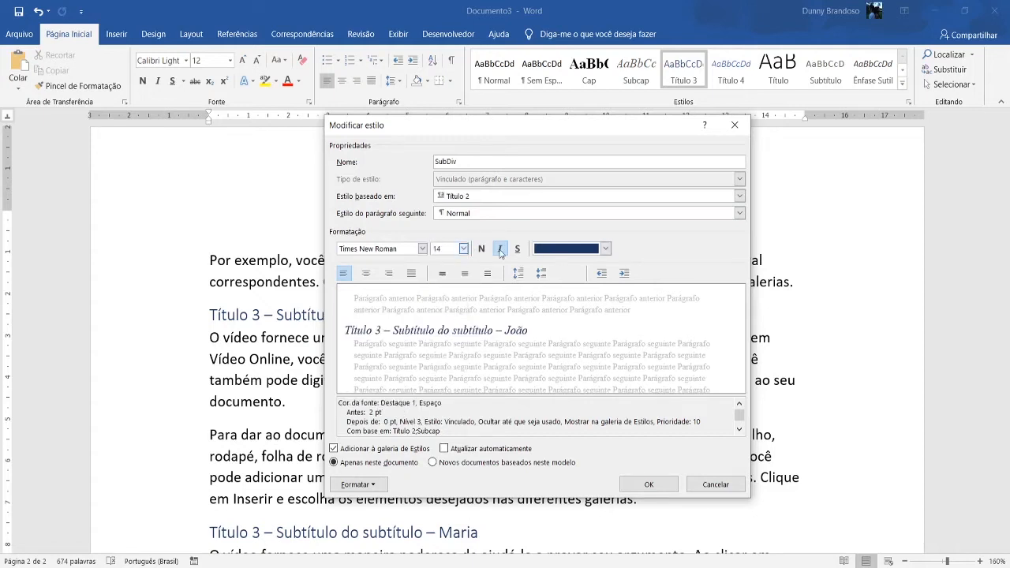
{"action": "left_click", "coordinate": [605, 248]}
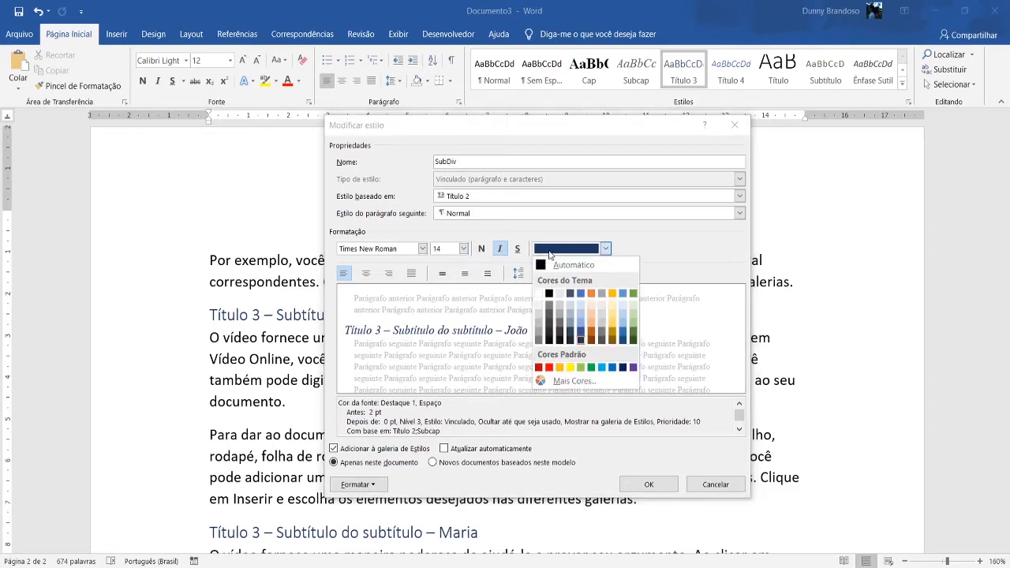
{"action": "left_click", "coordinate": [538, 325]}
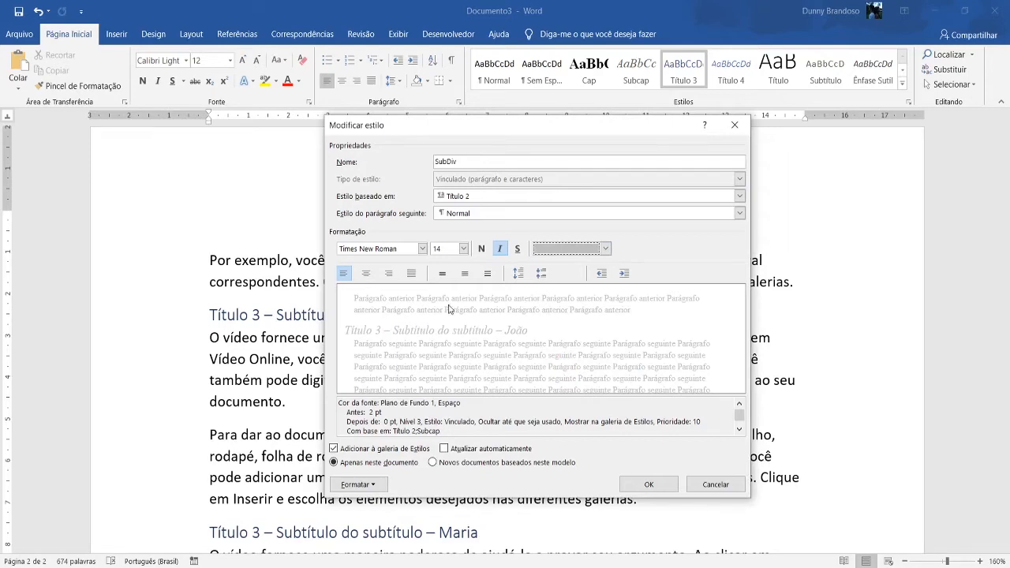
Set the "SubDiv" style's left paragraph indent to 0 cm and apply the style changes to the document.
{"action": "left_click", "coordinate": [359, 483]}
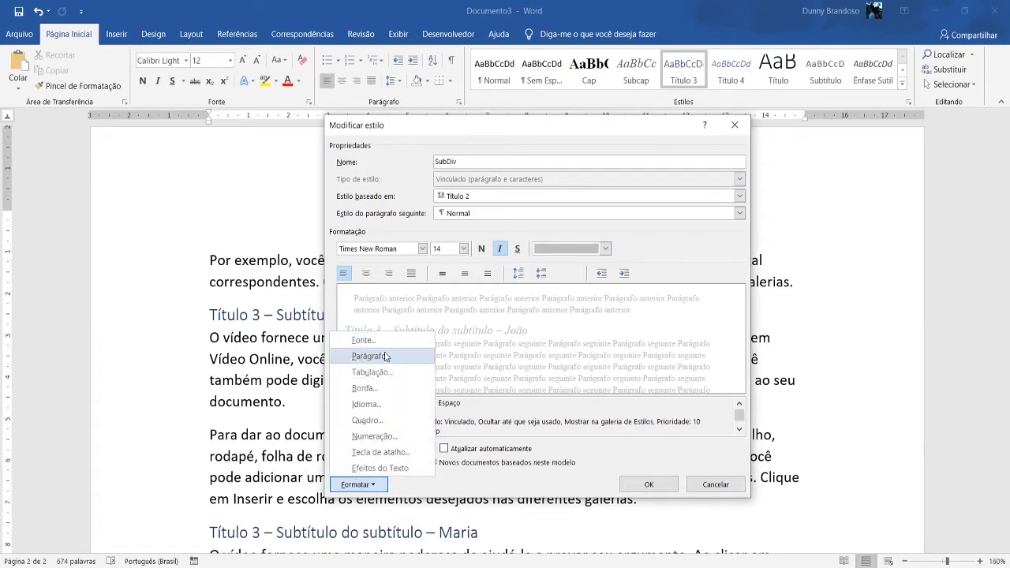
{"action": "left_click", "coordinate": [383, 356]}
{"action": "left_click", "coordinate": [505, 233]}
{"action": "left_click", "coordinate": [506, 231]}
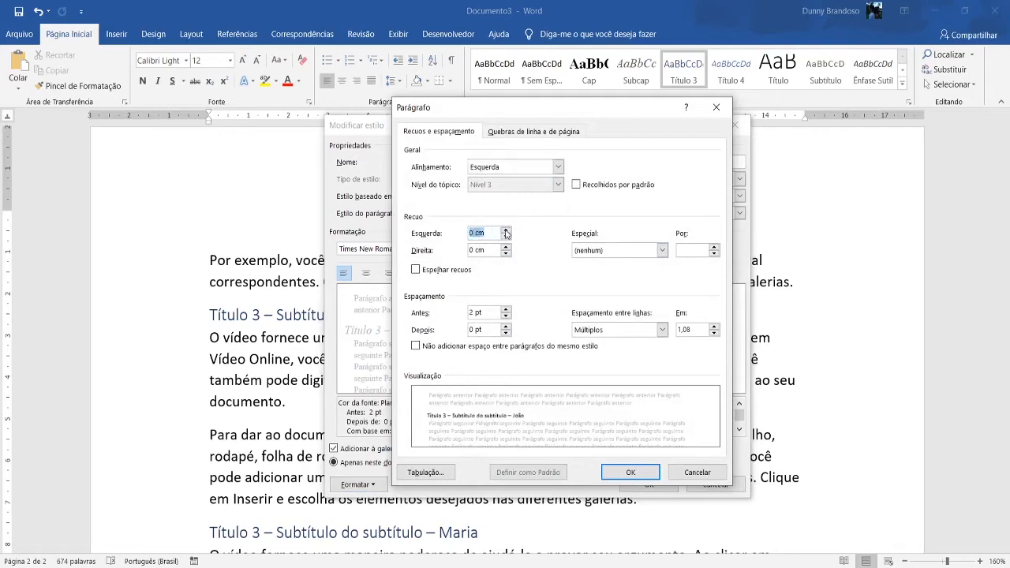
{"action": "left_click", "coordinate": [629, 472]}
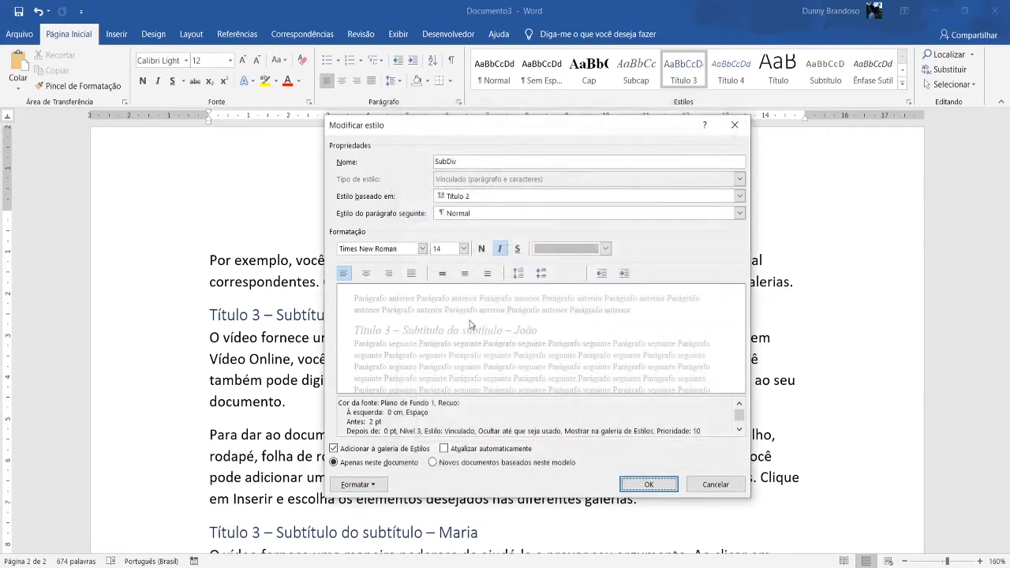
{"action": "left_click", "coordinate": [648, 484]}
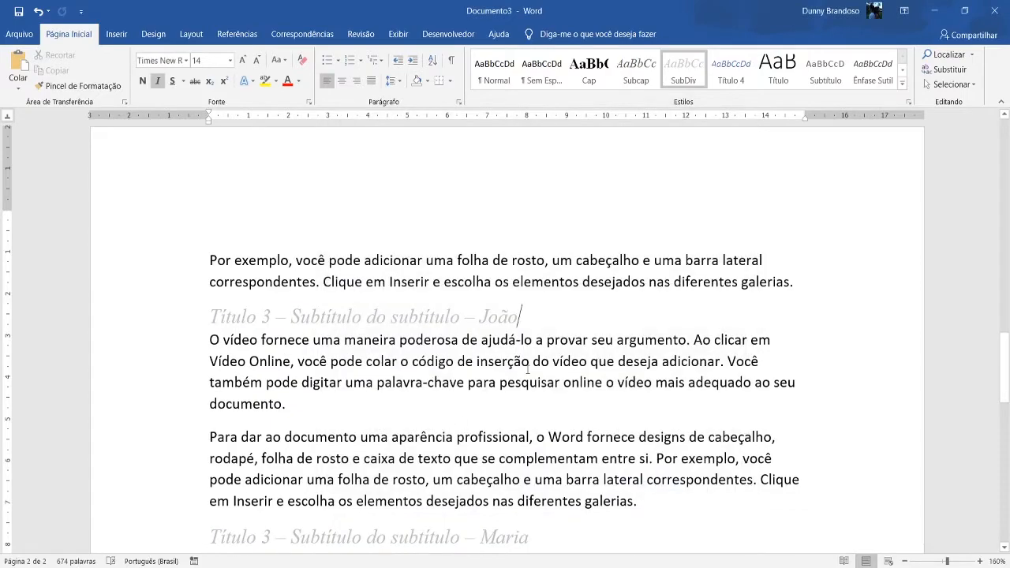
{"action": "scroll", "coordinate": [326, 345], "scroll_direction": "down", "scroll_amount": 3}
{"action": "scroll", "coordinate": [308, 379], "scroll_direction": "up", "scroll_amount": 2}
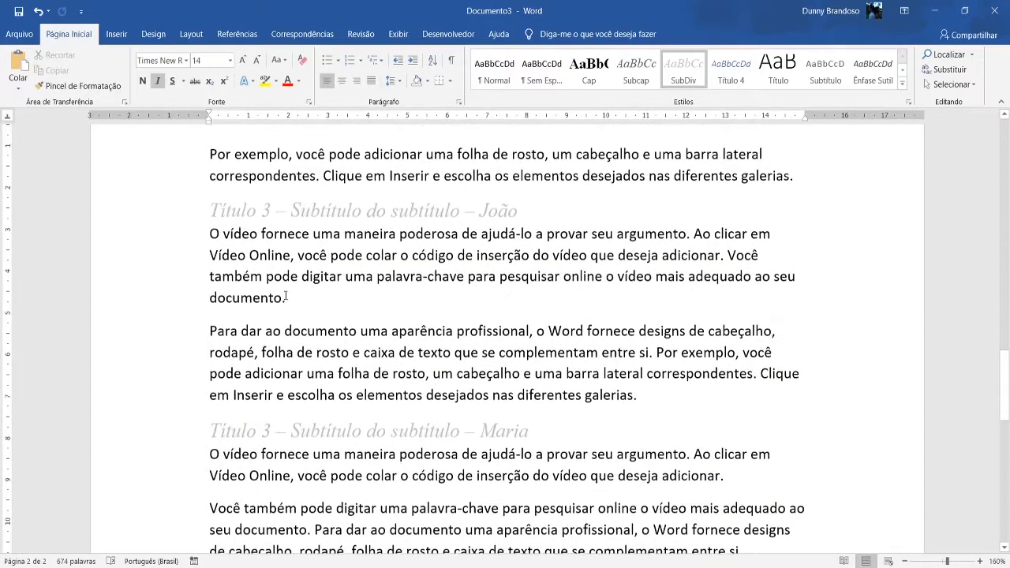
Check how the "Cap", "Subcap" and "SubDiv" styles look on the headings throughout the document.
{"action": "scroll", "coordinate": [282, 422], "scroll_direction": "down", "scroll_amount": 2}
{"action": "scroll", "coordinate": [282, 422], "scroll_direction": "down", "scroll_amount": 2}
{"action": "scroll", "coordinate": [273, 313], "scroll_direction": "up", "scroll_amount": 10}
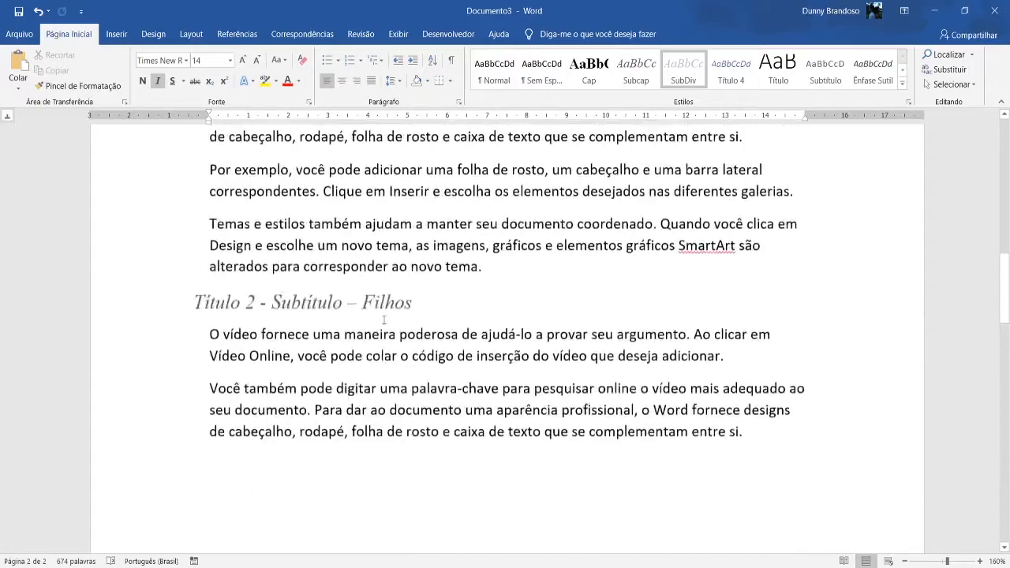
{"action": "scroll", "coordinate": [387, 308], "scroll_direction": "up", "scroll_amount": 5}
{"action": "scroll", "coordinate": [398, 315], "scroll_direction": "down", "scroll_amount": 8}
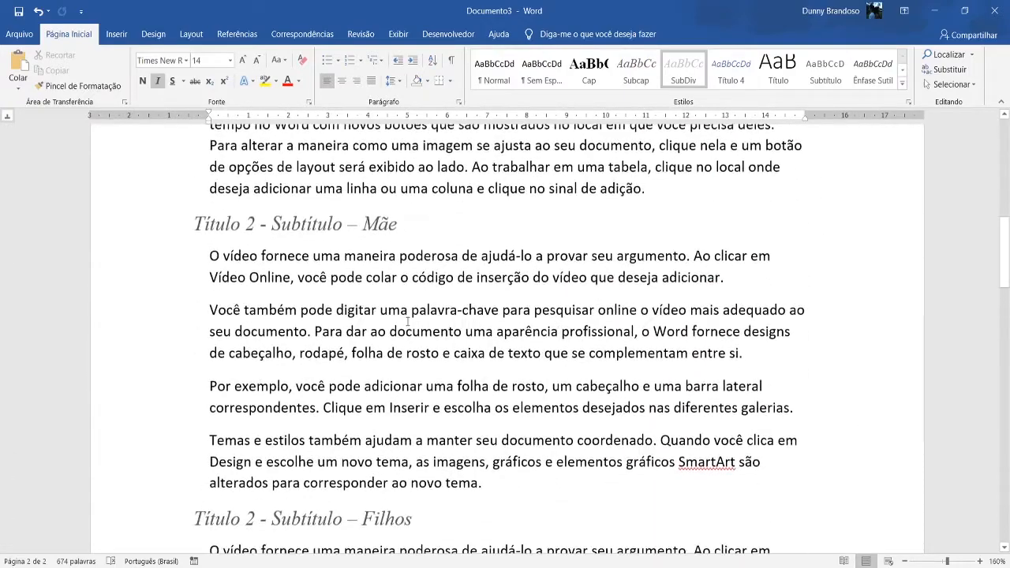
{"action": "scroll", "coordinate": [408, 321], "scroll_direction": "down", "scroll_amount": 8}
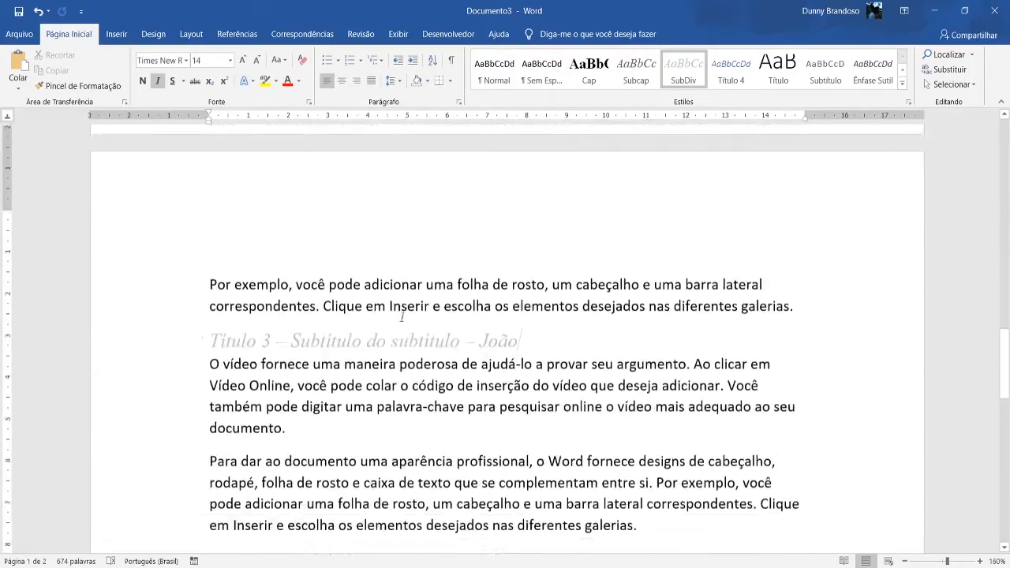
{"action": "scroll", "coordinate": [423, 396], "scroll_direction": "up", "scroll_amount": 15}
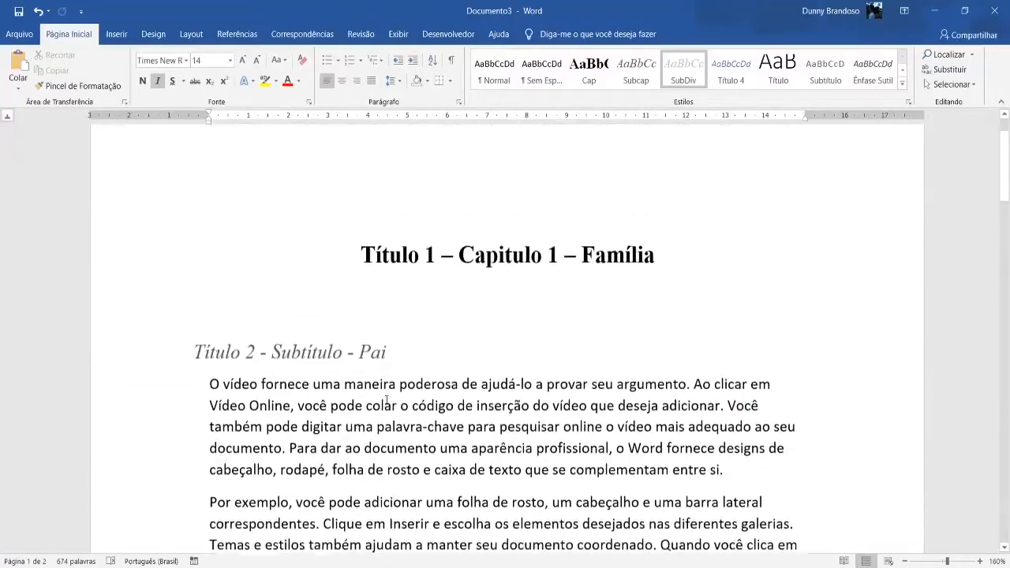
{"action": "scroll", "coordinate": [473, 339], "scroll_direction": "down", "scroll_amount": 7}
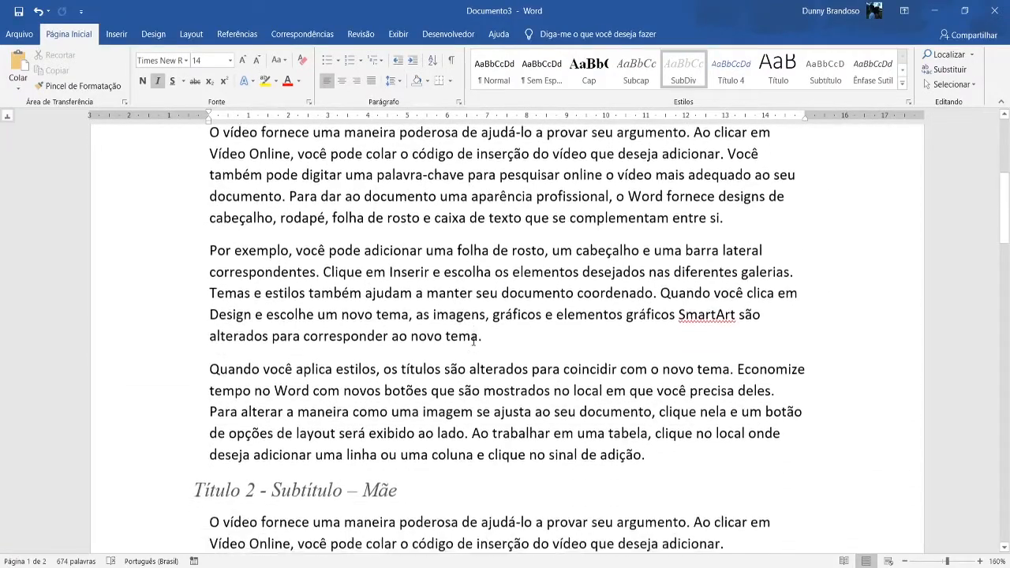
{"action": "scroll", "coordinate": [470, 341], "scroll_direction": "up", "scroll_amount": 7}
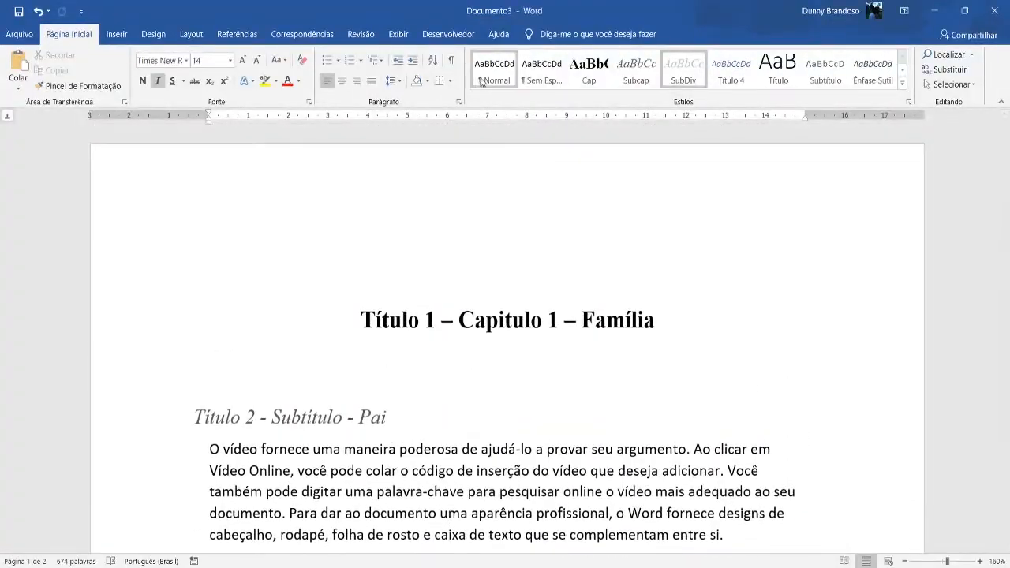
{"action": "scroll", "coordinate": [502, 88], "scroll_direction": "down", "scroll_amount": 4}
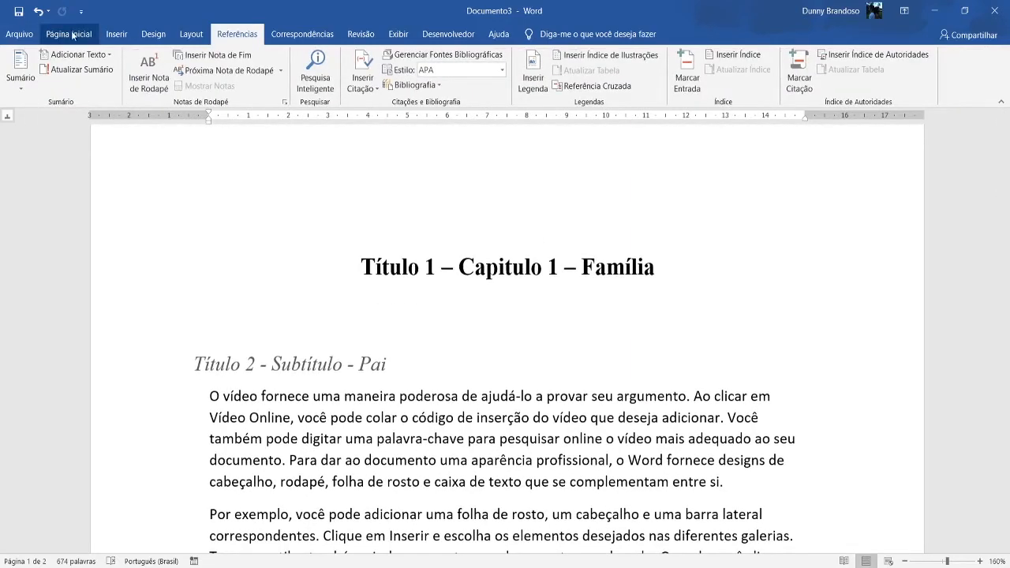
Open the Normal style of the body text for modification and rename it "Texto".
{"action": "left_click", "coordinate": [74, 35]}
{"action": "scroll", "coordinate": [415, 309], "scroll_direction": "down", "scroll_amount": 2}
{"action": "scroll", "coordinate": [416, 312], "scroll_direction": "down", "scroll_amount": 1}
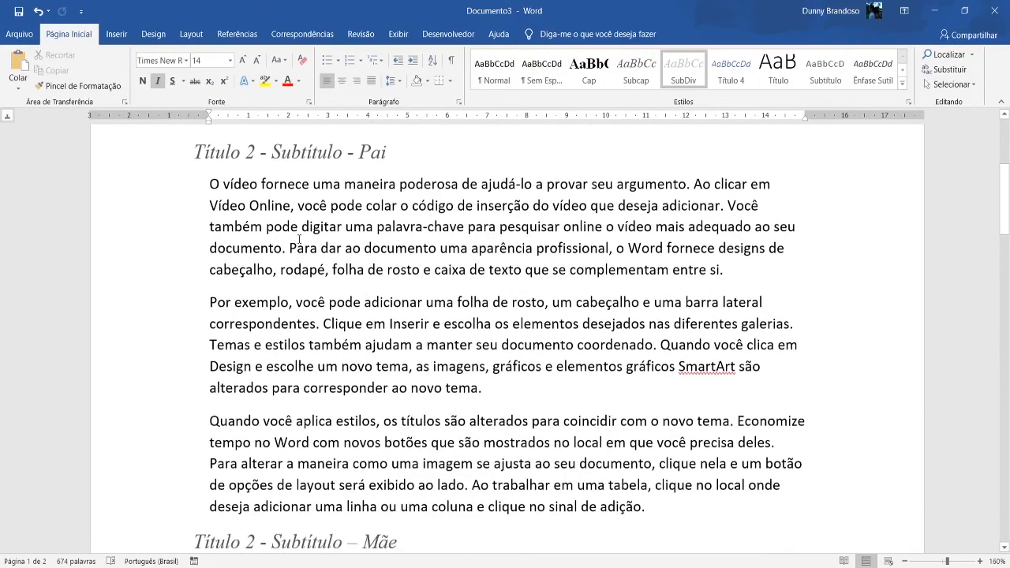
{"action": "right_click", "coordinate": [485, 74]}
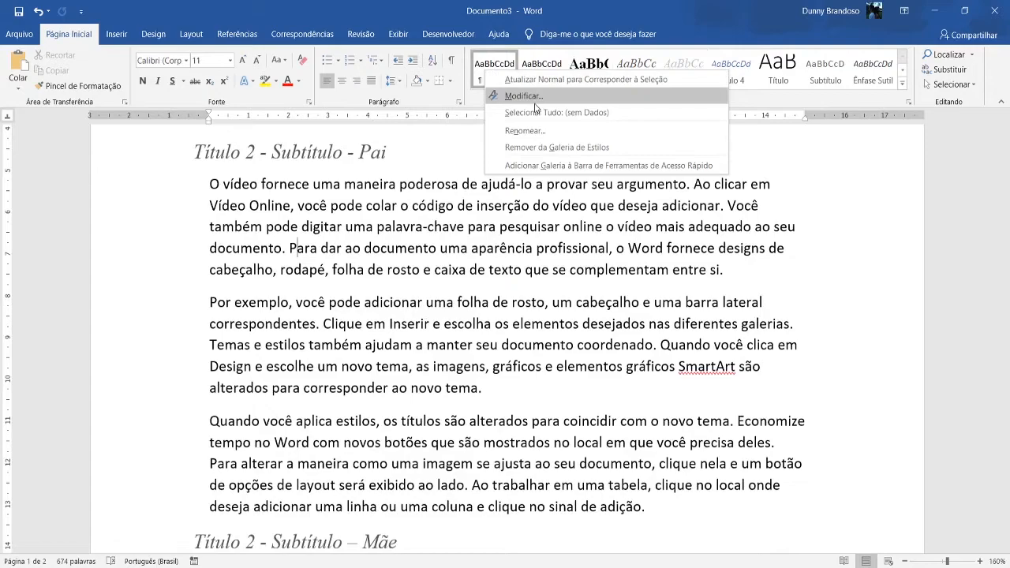
{"action": "scroll", "coordinate": [350, 310], "scroll_direction": "down", "scroll_amount": 15}
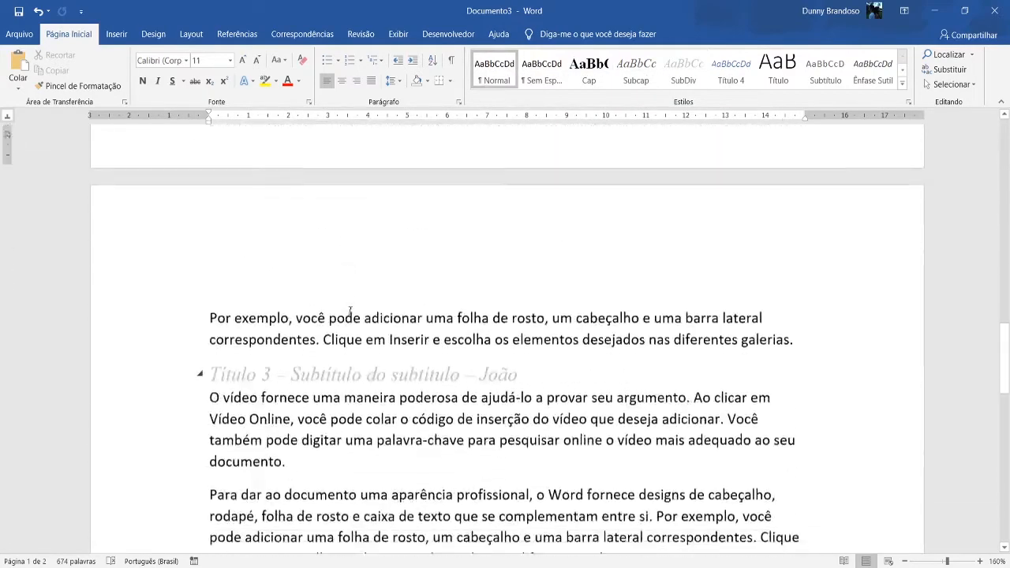
{"action": "scroll", "coordinate": [349, 310], "scroll_direction": "down", "scroll_amount": 4}
{"action": "scroll", "coordinate": [474, 284], "scroll_direction": "up", "scroll_amount": 2}
{"action": "right_click", "coordinate": [505, 67]}
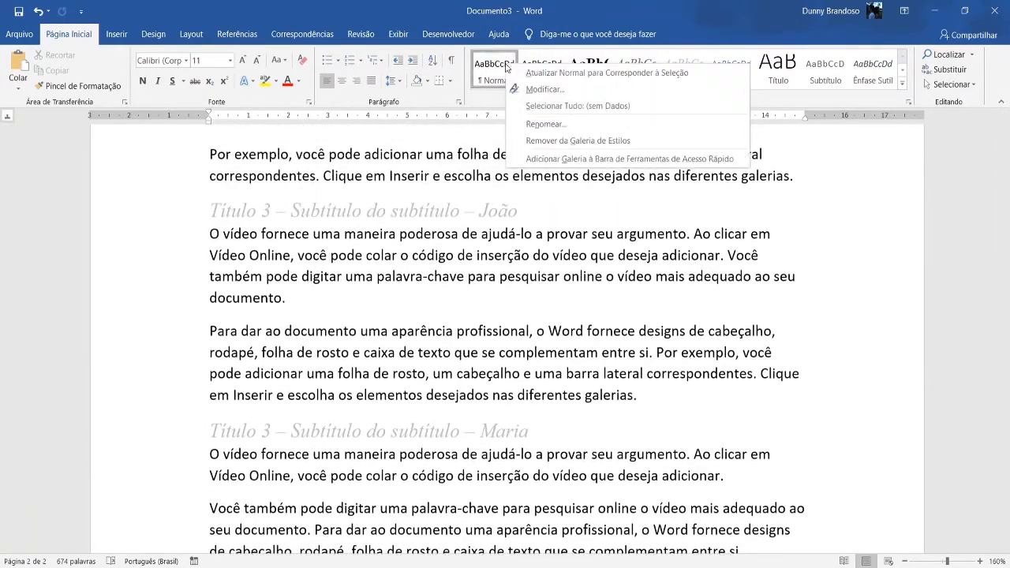
{"action": "left_click", "coordinate": [544, 89]}
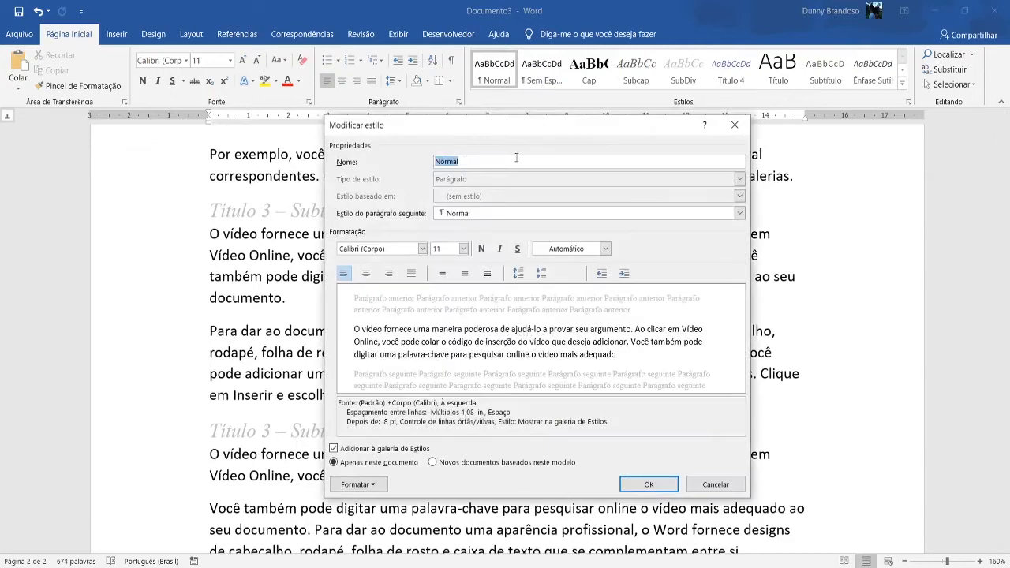
{"action": "type", "text": "Texto"}
Set the "Texto" style's font to Times New Roman, size 12.
{"action": "left_click", "coordinate": [422, 248]}
{"action": "left_click", "coordinate": [416, 295]}
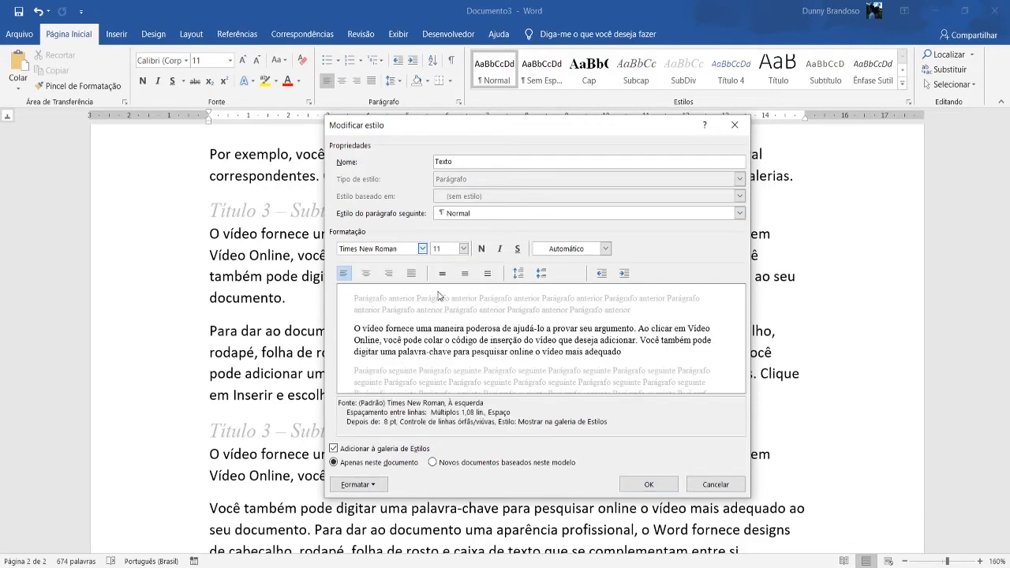
{"action": "left_click", "coordinate": [464, 248]}
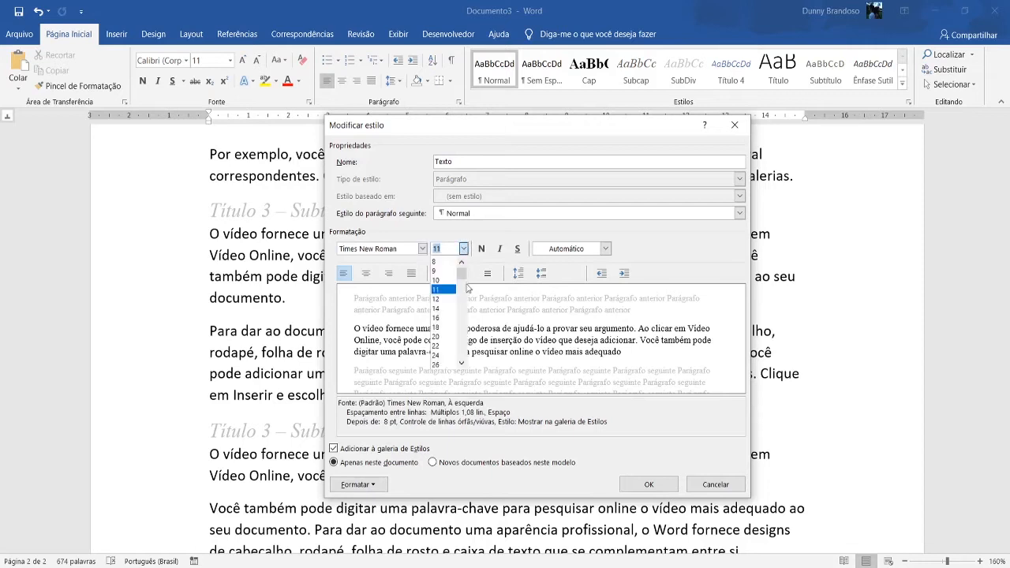
{"action": "left_click", "coordinate": [457, 298]}
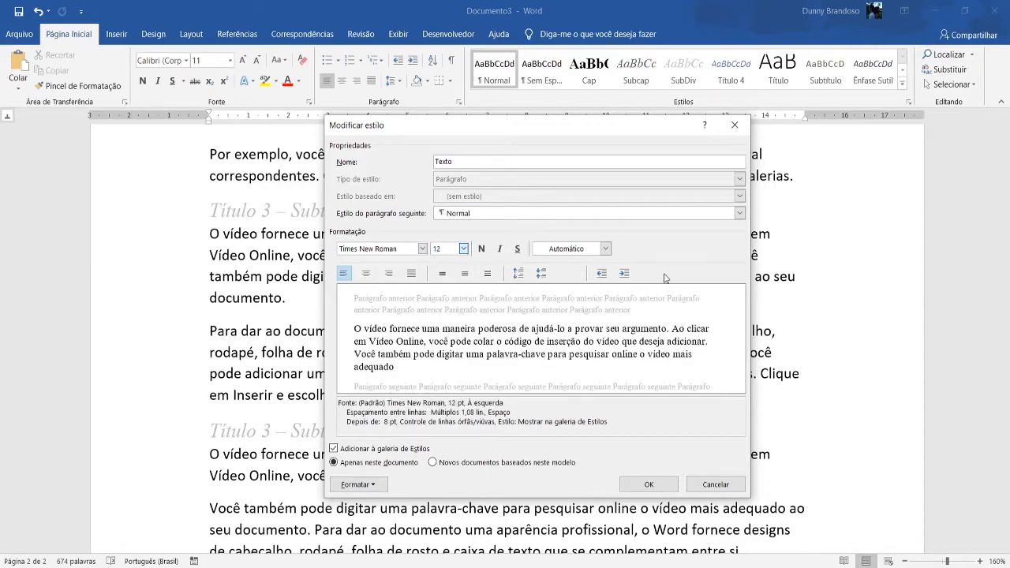
Open the paragraph settings of the "Texto" style.
{"action": "left_click", "coordinate": [372, 486]}
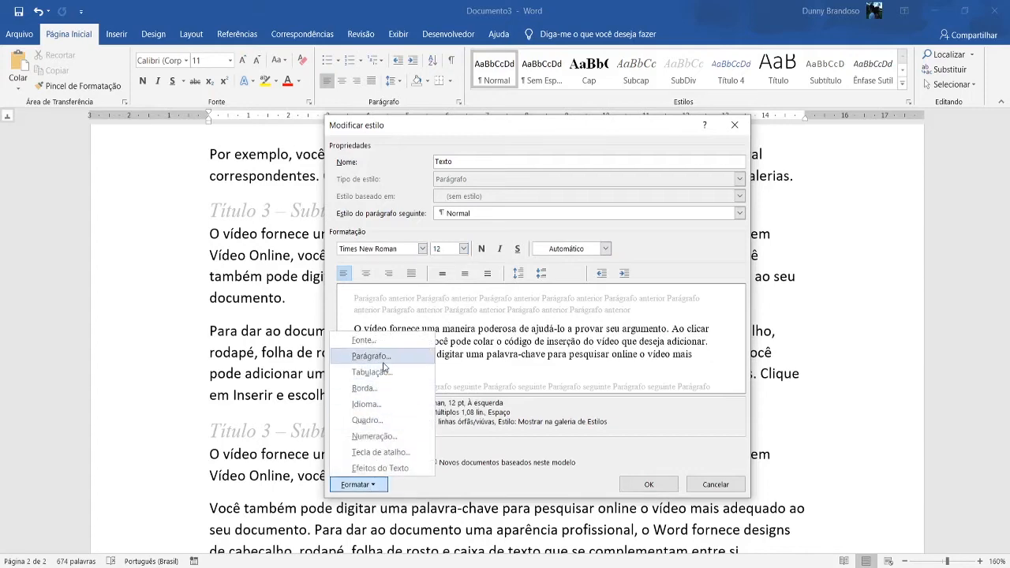
{"action": "left_click", "coordinate": [384, 356]}
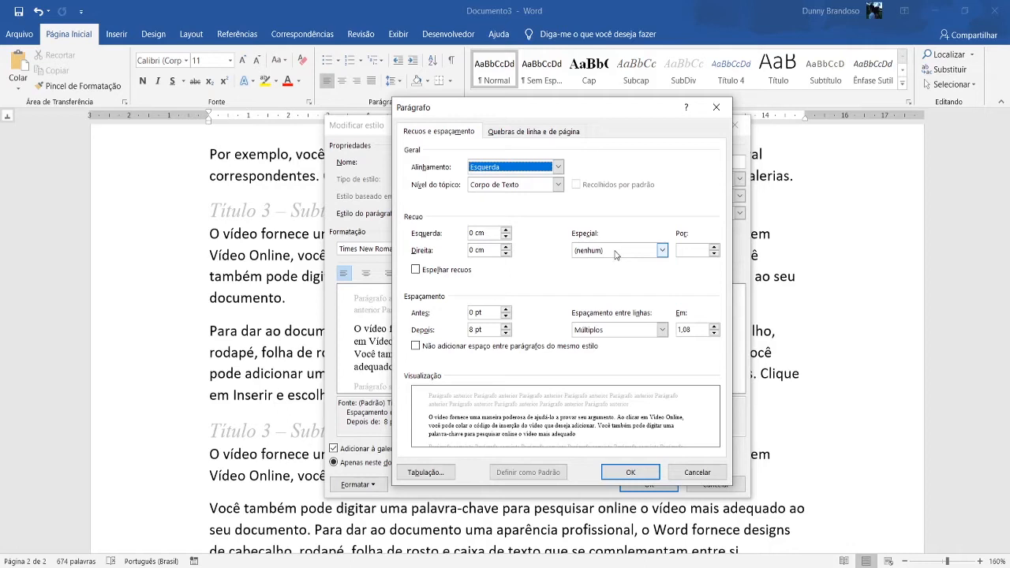
Set a first-line (Primeira linha) special indent of 1,25 cm for the "Texto" style and apply the style changes.
{"action": "left_click", "coordinate": [615, 251]}
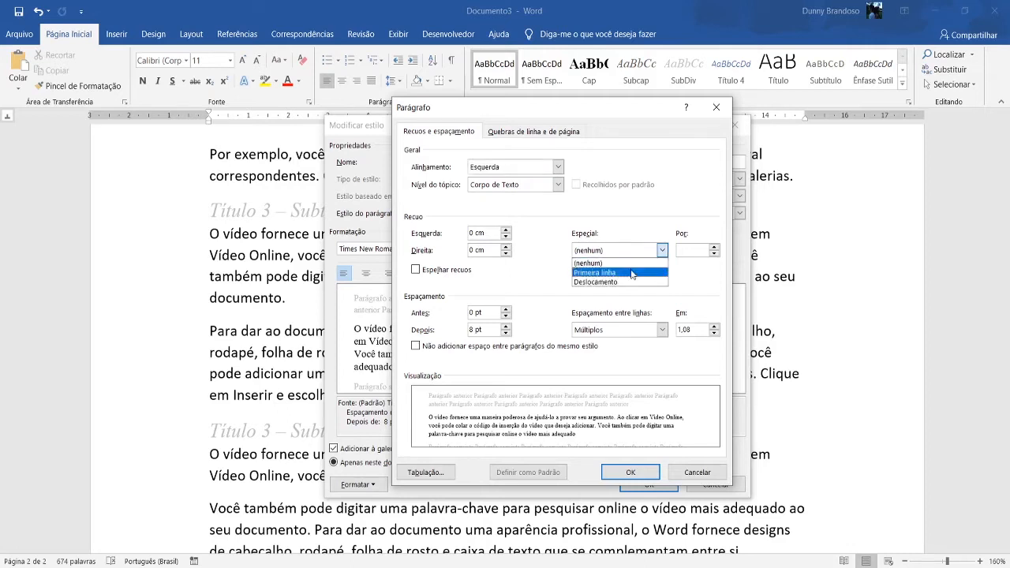
{"action": "left_click", "coordinate": [631, 273]}
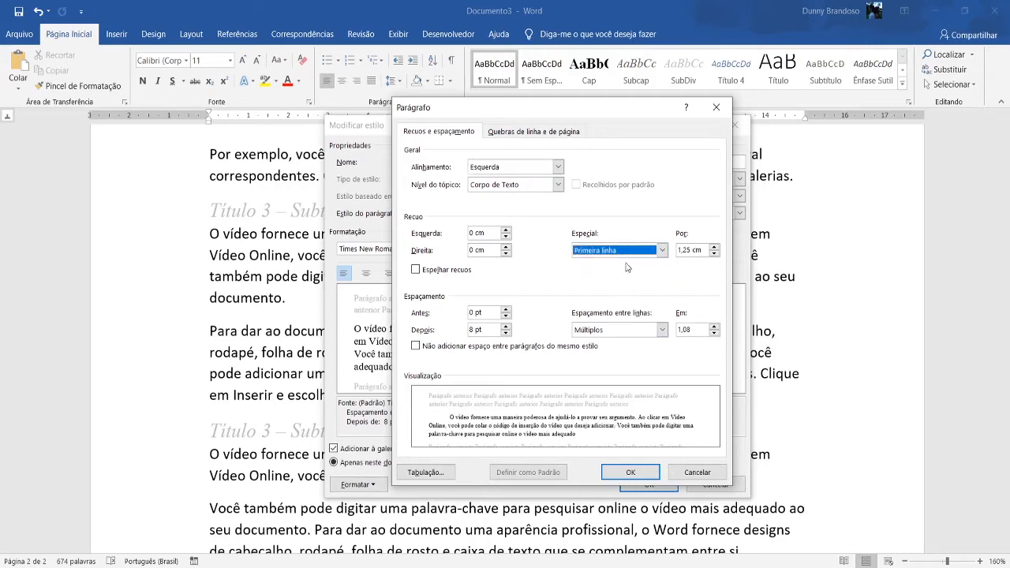
{"action": "left_click", "coordinate": [639, 473]}
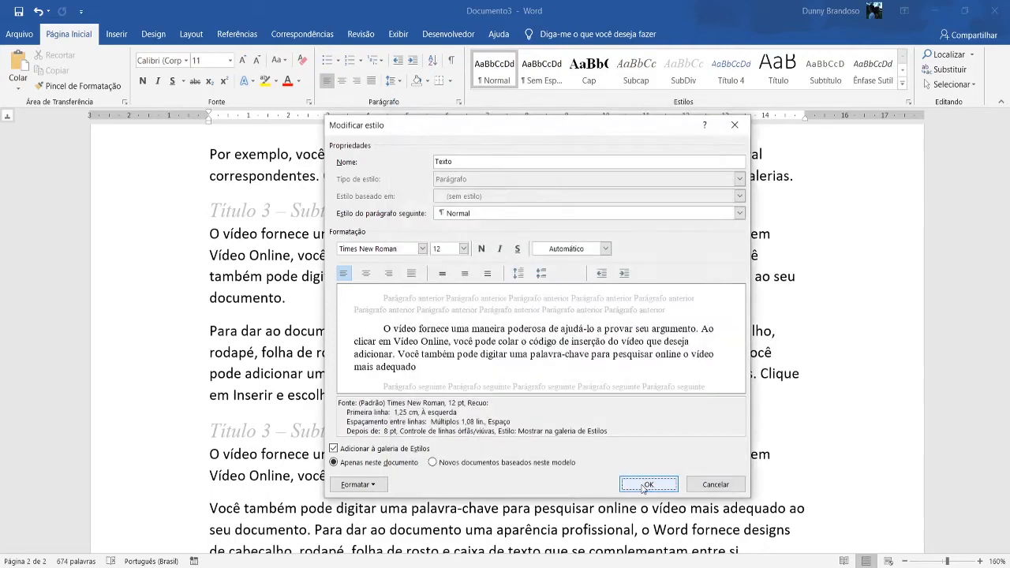
{"action": "left_click", "coordinate": [646, 484]}
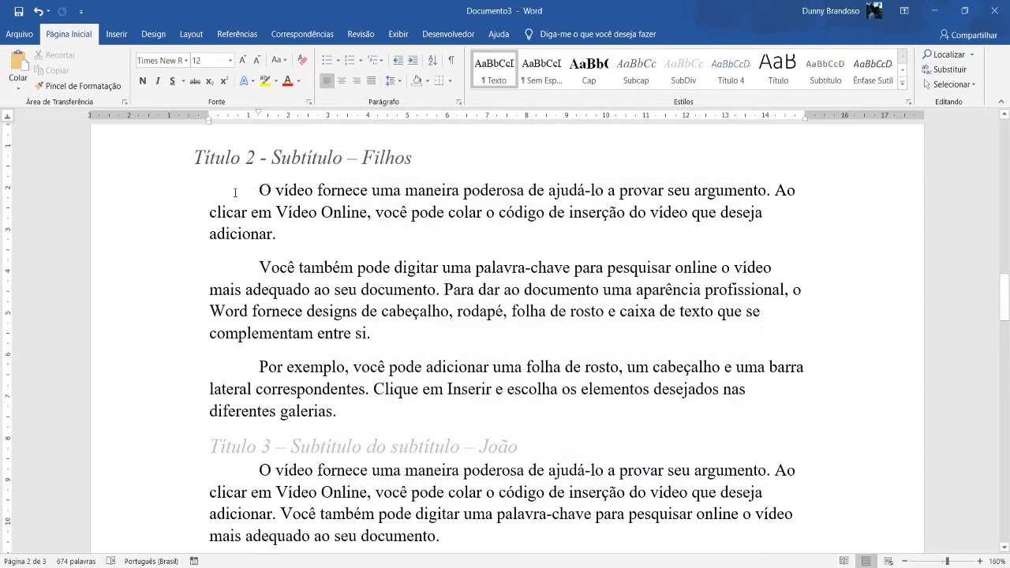
Review the "Texto" style's paragraph settings and check how the style looks on the body text throughout the document.
{"action": "right_click", "coordinate": [509, 78]}
{"action": "left_click", "coordinate": [521, 99]}
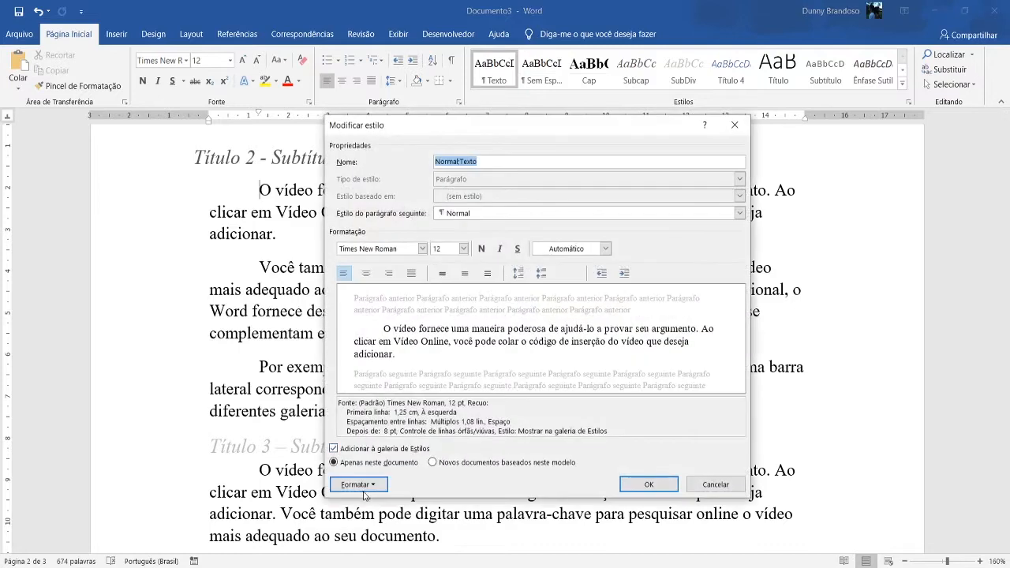
{"action": "left_click", "coordinate": [359, 484]}
{"action": "left_click", "coordinate": [371, 356]}
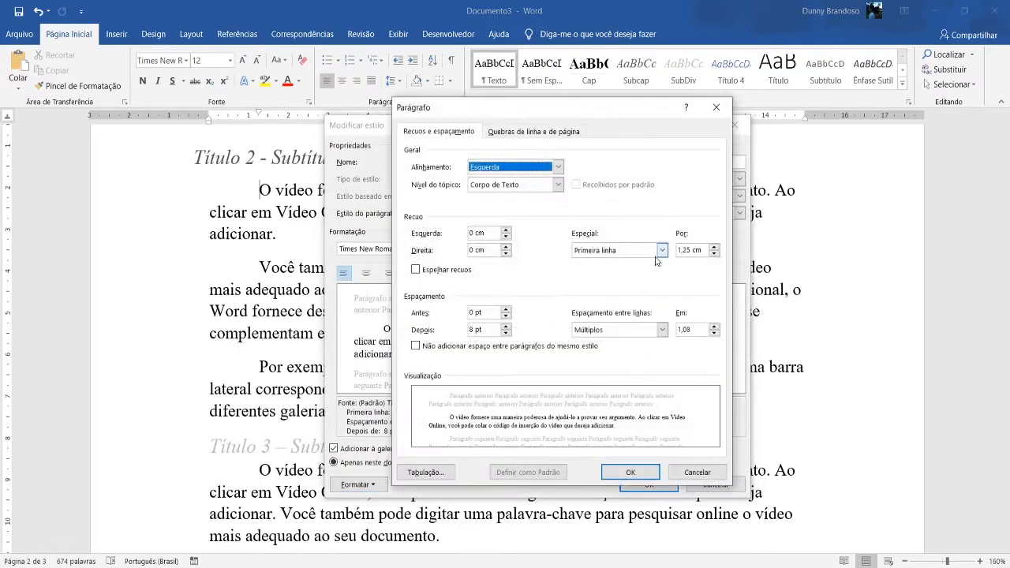
{"action": "left_click", "coordinate": [630, 472]}
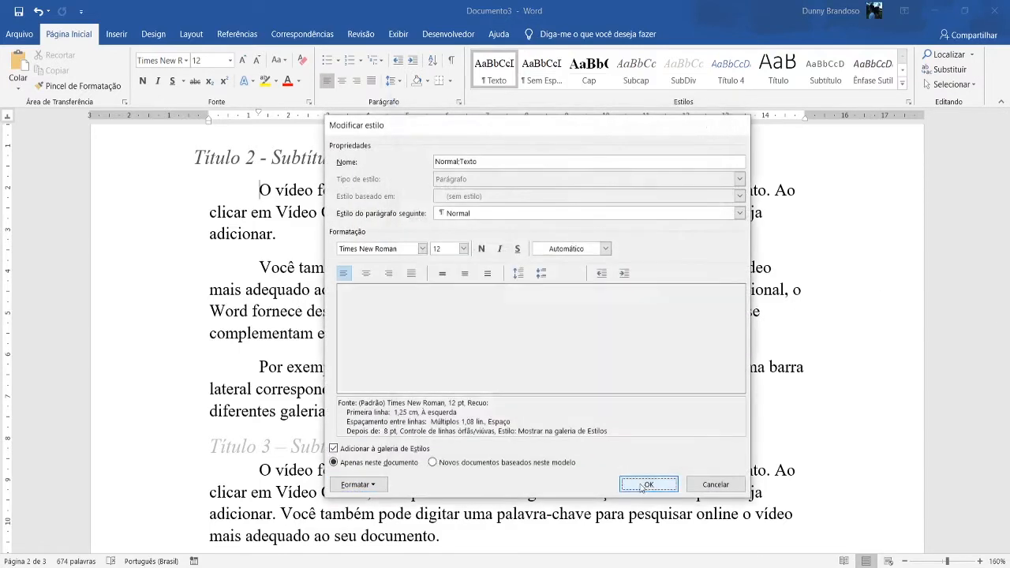
{"action": "left_click", "coordinate": [647, 484]}
{"action": "scroll", "coordinate": [360, 318], "scroll_direction": "down", "scroll_amount": 15}
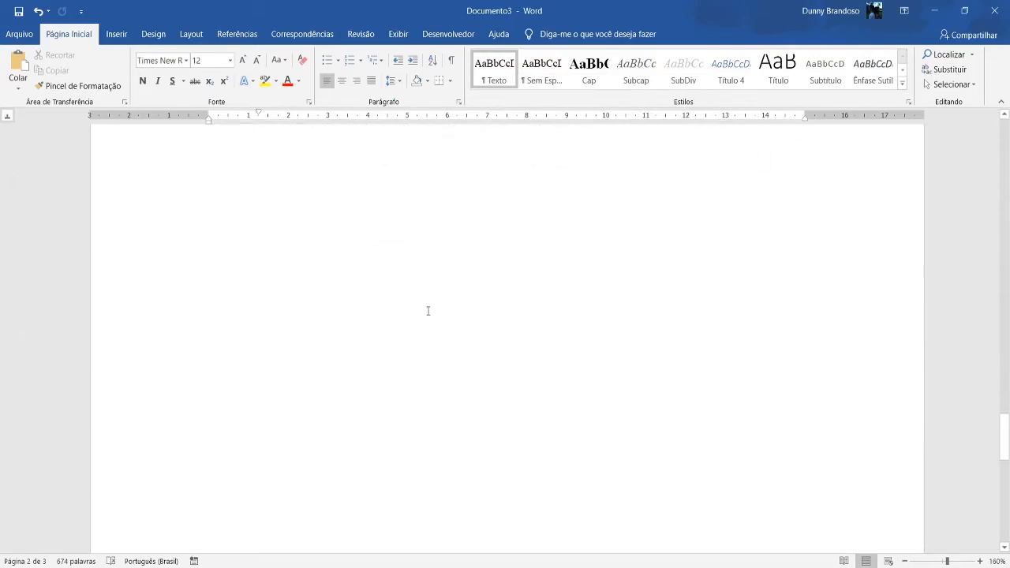
{"action": "scroll", "coordinate": [395, 315], "scroll_direction": "up", "scroll_amount": 15}
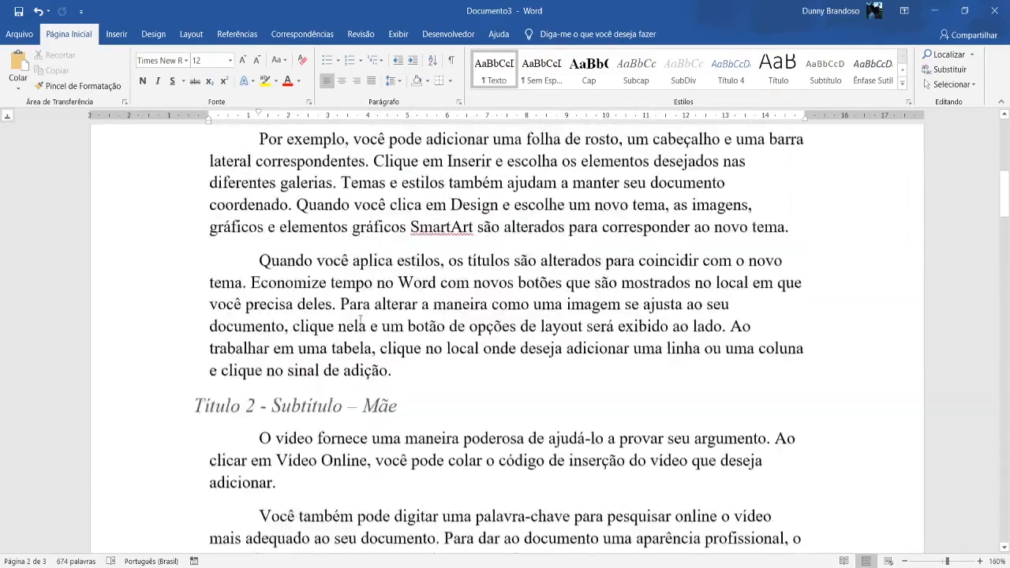
{"action": "scroll", "coordinate": [360, 319], "scroll_direction": "up", "scroll_amount": 5}
{"action": "scroll", "coordinate": [339, 237], "scroll_direction": "down", "scroll_amount": 2}
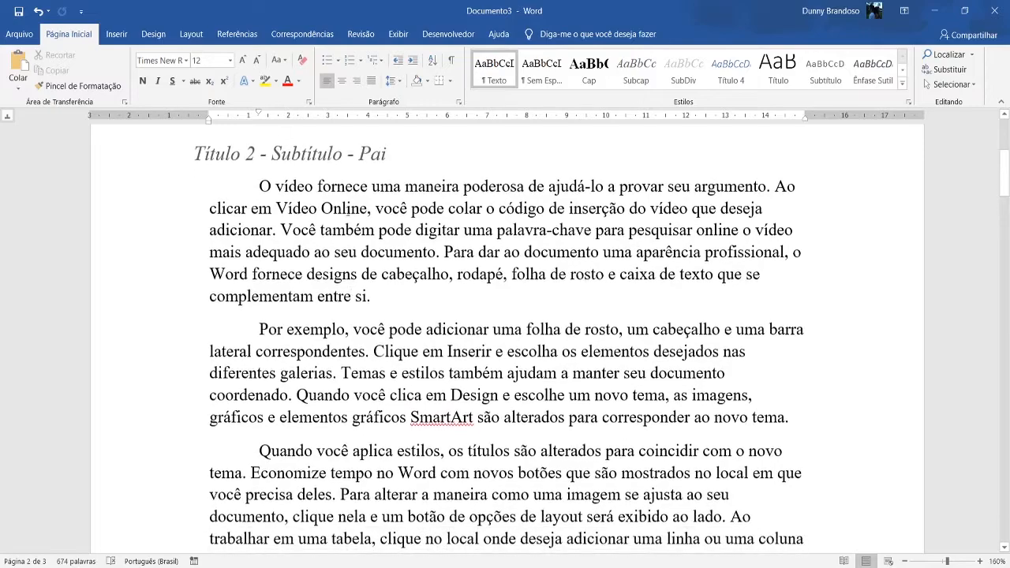
{"action": "scroll", "coordinate": [287, 211], "scroll_direction": "down", "scroll_amount": 10}
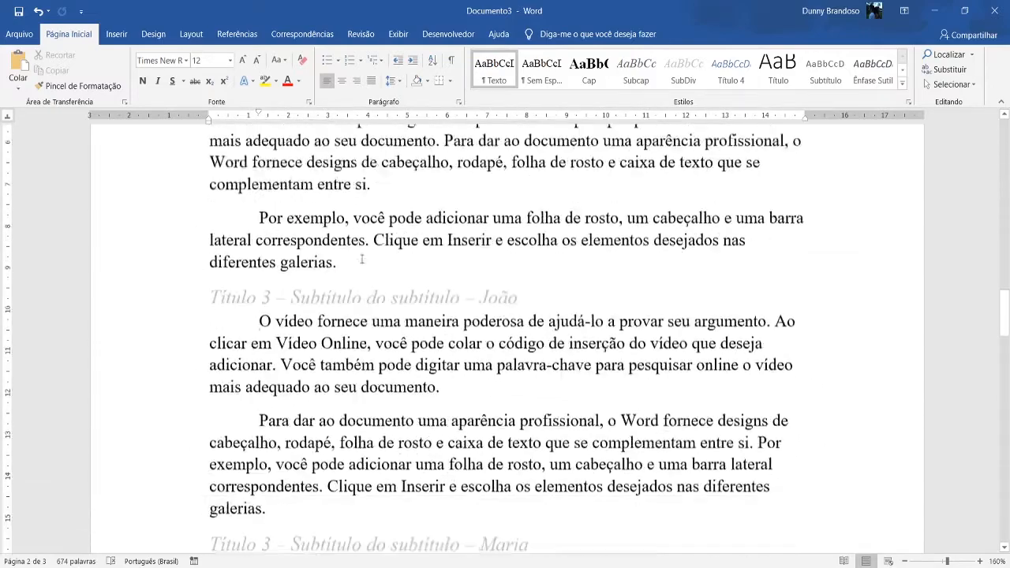
{"action": "scroll", "coordinate": [361, 259], "scroll_direction": "down", "scroll_amount": 7}
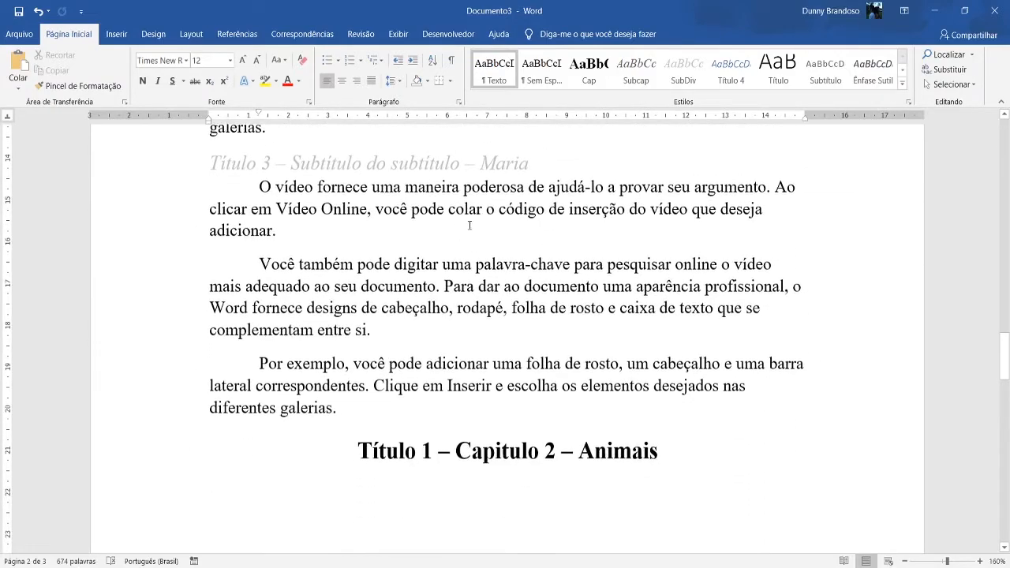
From the "Título 1 – Capitulo 2 – Animais" heading, check the "Cap" style's settings, including the style of the following paragraph.
{"action": "left_click", "coordinate": [665, 450]}
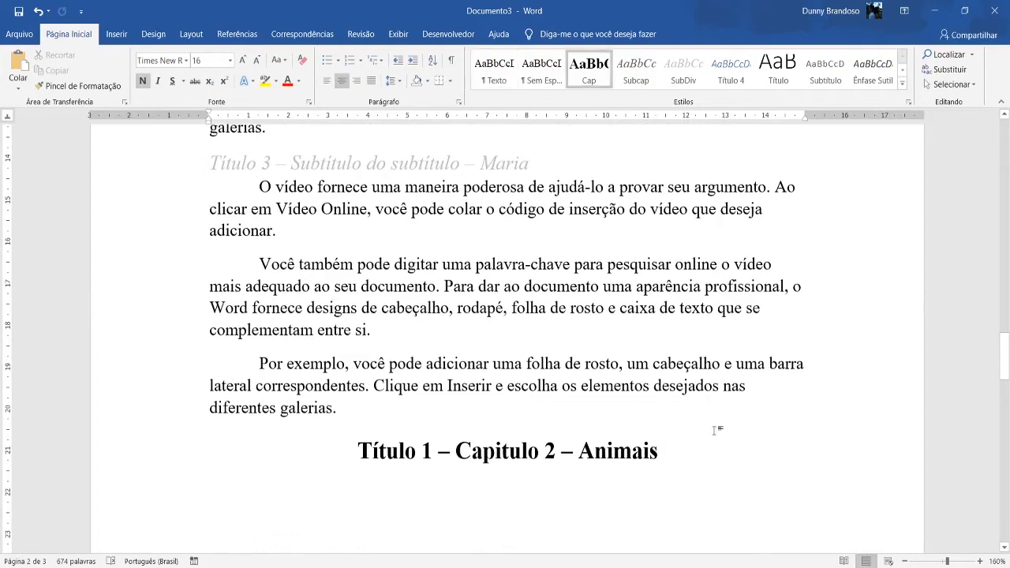
{"action": "scroll", "coordinate": [717, 430], "scroll_direction": "down", "scroll_amount": 2}
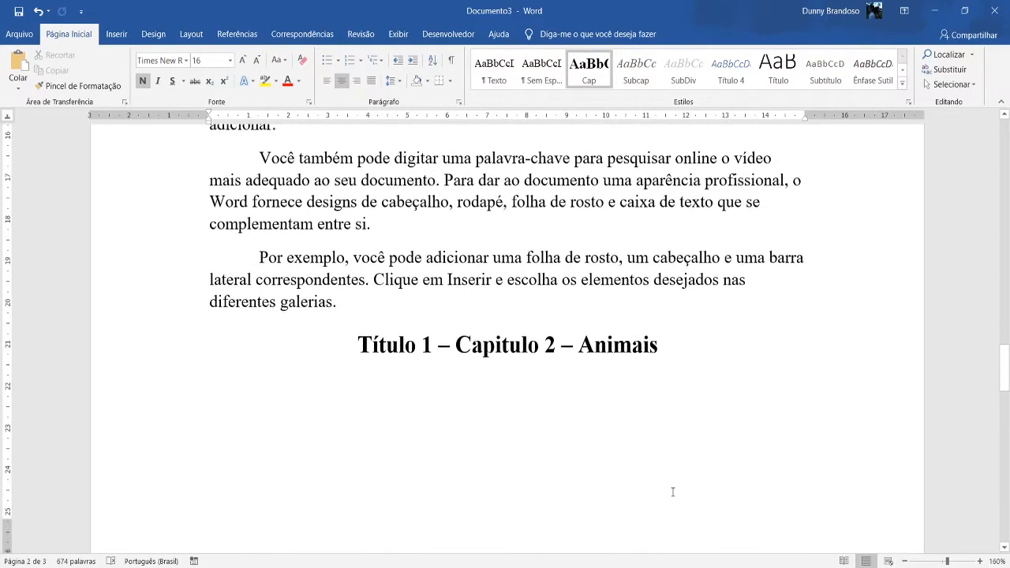
{"action": "key", "text": "BackSpace"}
{"action": "right_click", "coordinate": [596, 75]}
{"action": "left_click", "coordinate": [623, 98]}
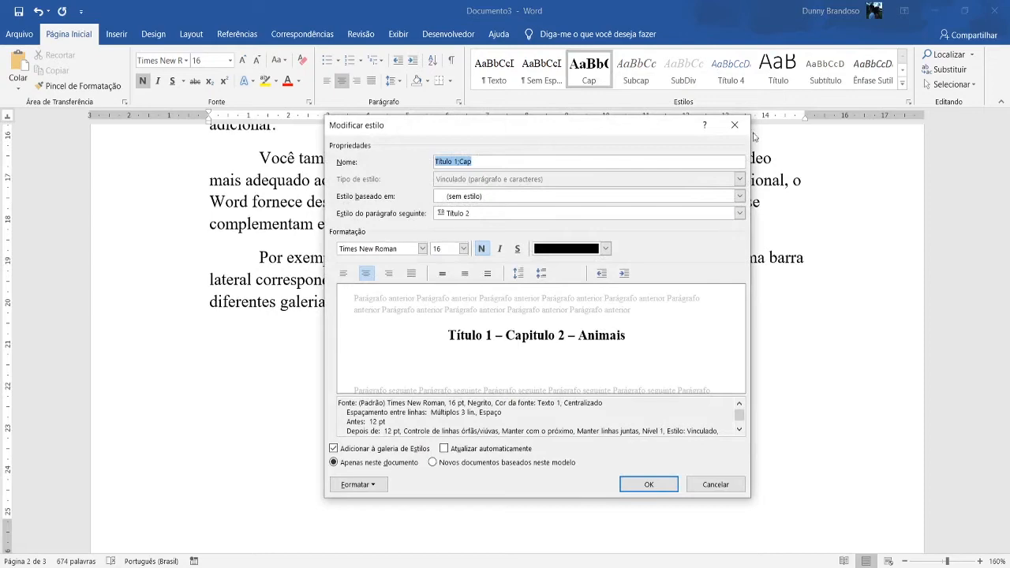
{"action": "left_click", "coordinate": [733, 124]}
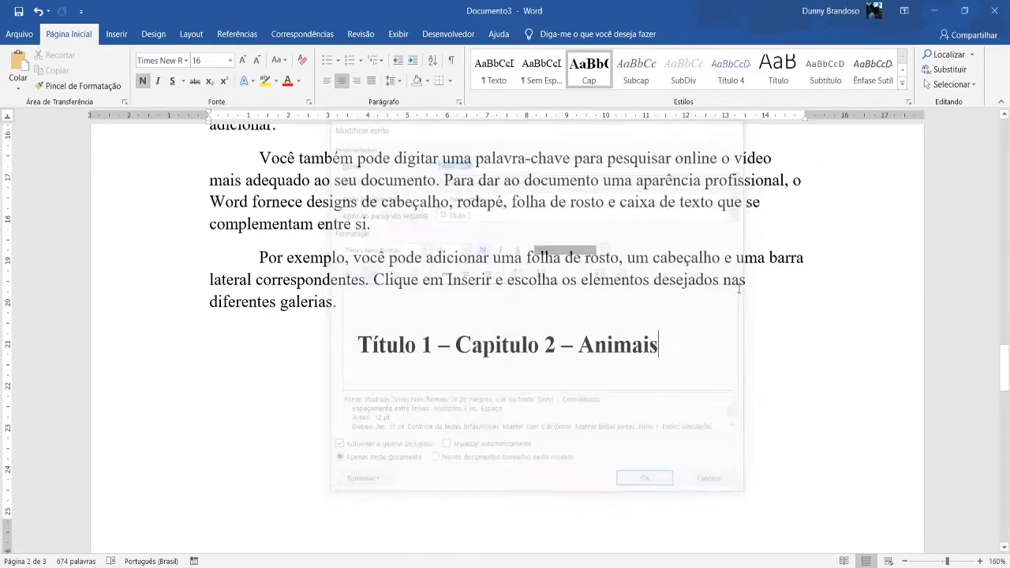
Add the "Subcap" heading "Leão" below the "Capitulo 2 – Animais" heading and start a body paragraph under it.
{"action": "key", "text": "Return"}
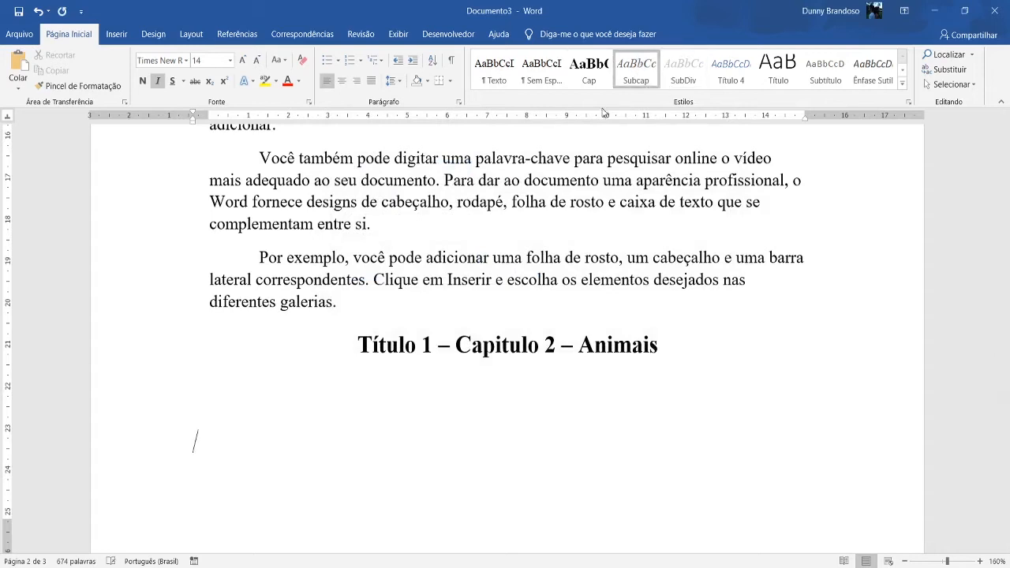
{"action": "scroll", "coordinate": [536, 313], "scroll_direction": "down", "scroll_amount": 3}
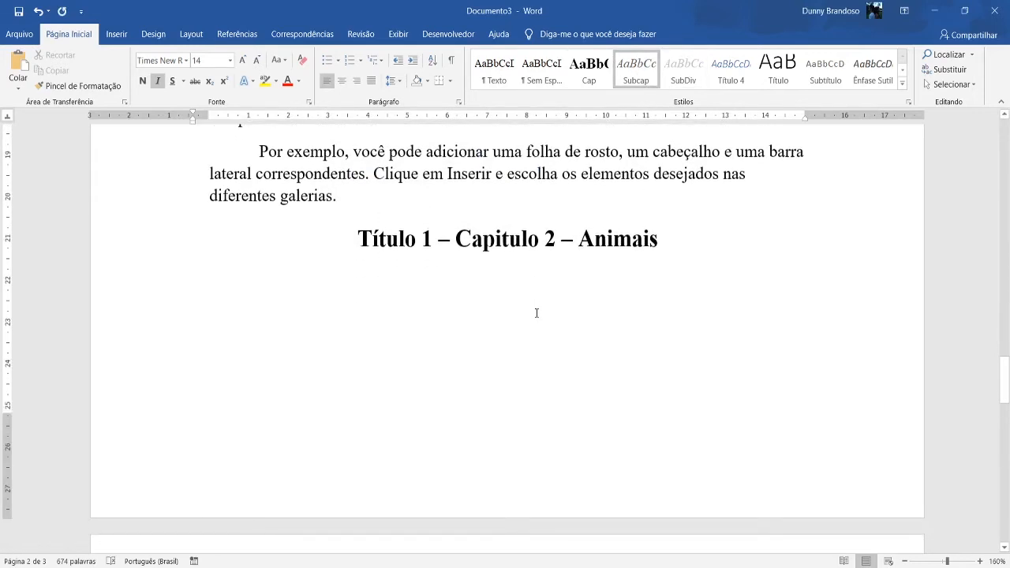
{"action": "type", "text": "T"}
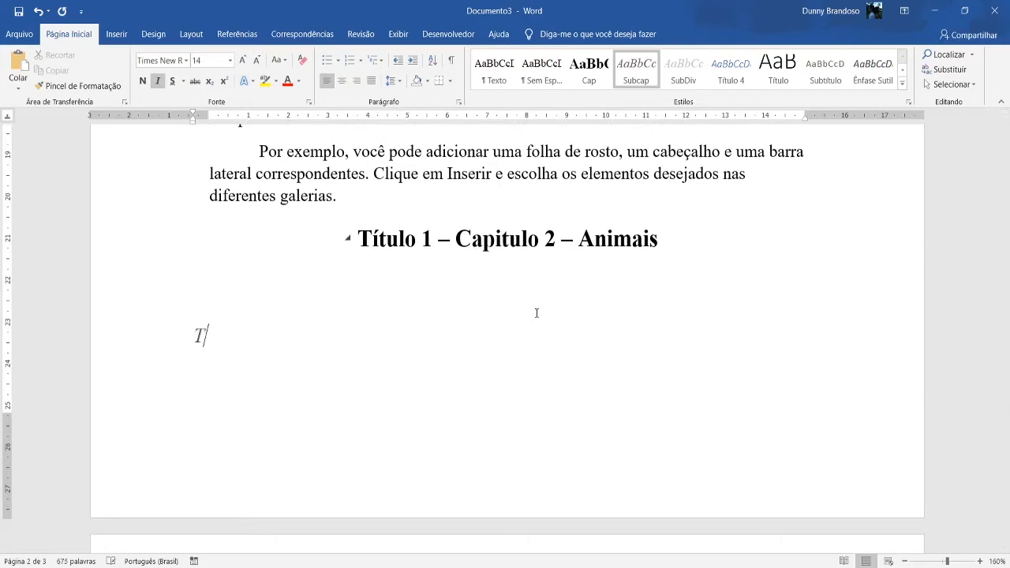
{"action": "key", "text": "BackSpace"}
{"action": "type", "text": "IE"}
{"action": "key", "text": "BackSpace"}
{"action": "key", "text": "BackSpace"}
{"action": "type", "text": "Leão"}
{"action": "key", "text": "Return"}
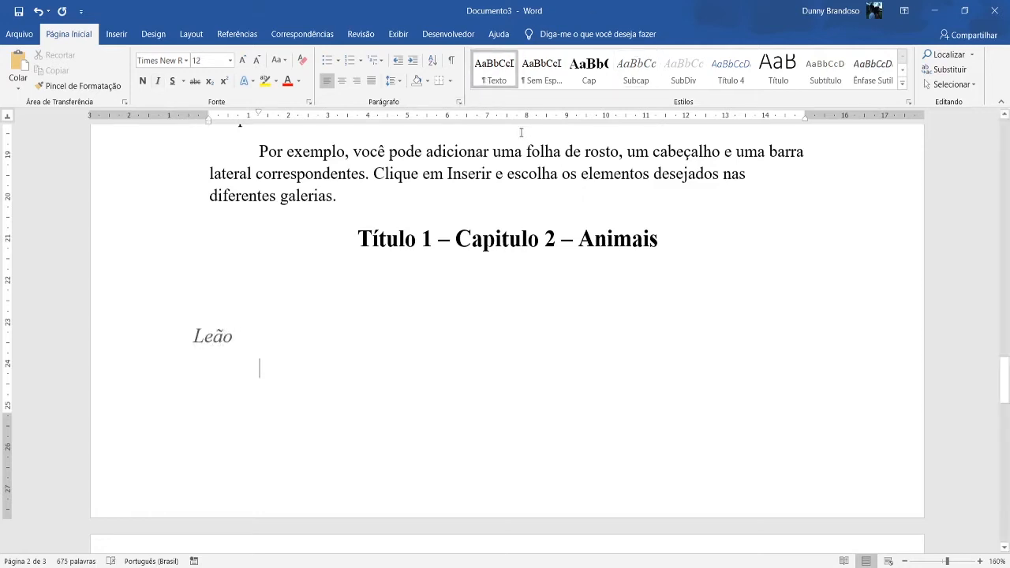
Generate sample text under the "Leão" heading with =rand(3,2).
{"action": "type", "text": "=rand("}
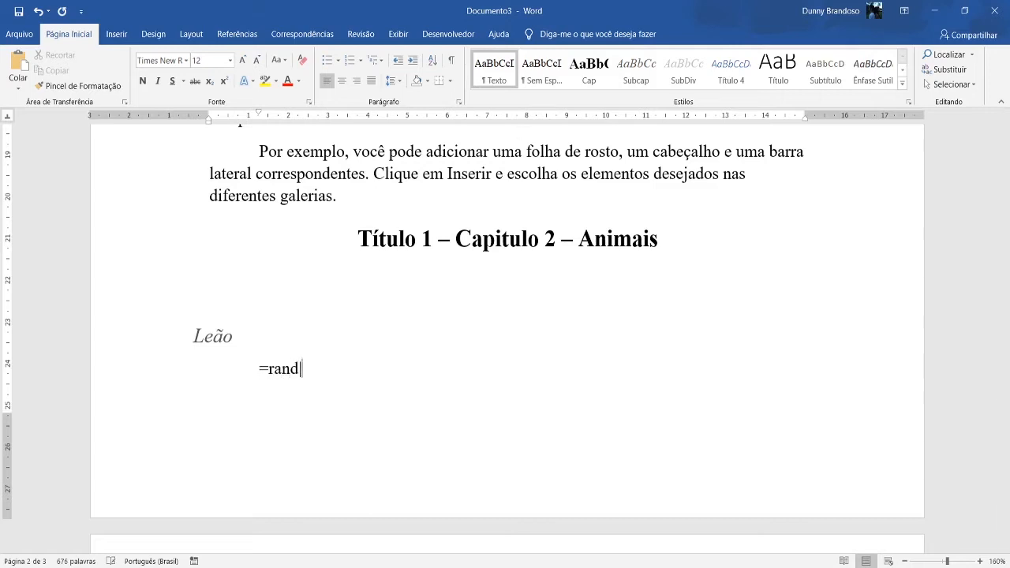
{"action": "type", "text": "3,2)"}
{"action": "key", "text": "Left"}
{"action": "key", "text": "Left"}
{"action": "key", "text": "Left"}
{"action": "key", "text": "Left"}
{"action": "key", "text": "Left"}
{"action": "key", "text": "BackSpace"}
{"action": "key", "text": "Right"}
{"action": "key", "text": "Right"}
{"action": "key", "text": "Right"}
{"action": "key", "text": "Return"}
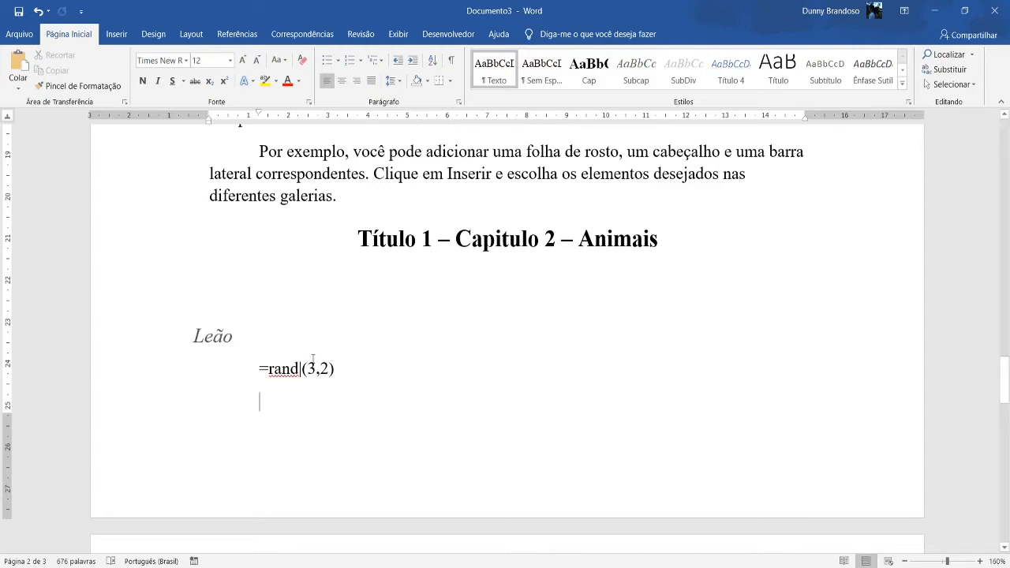
{"action": "key", "text": "ctrl+z"}
{"action": "key", "text": "Return"}
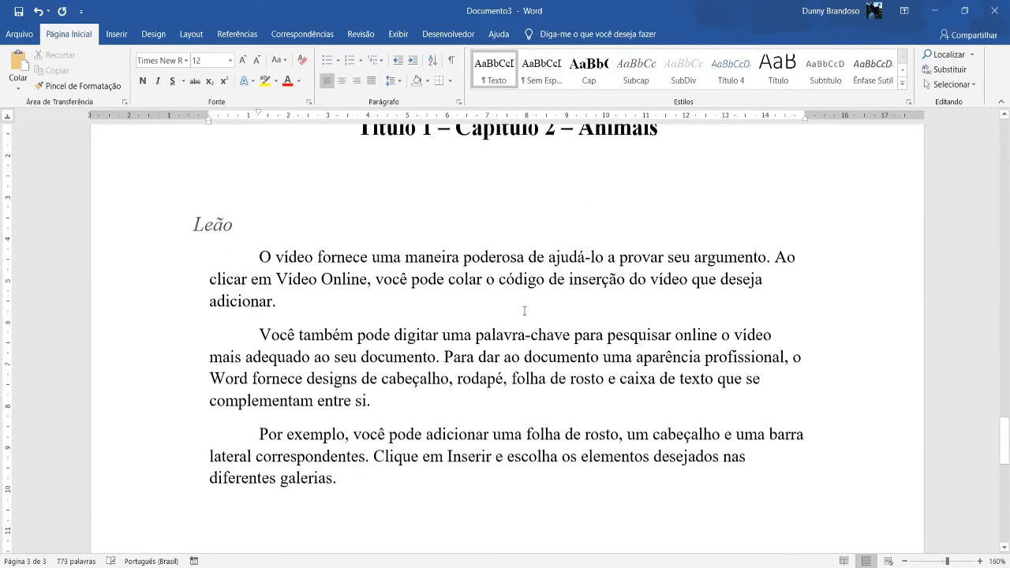
Remove the "Título 1 –" prefix from the chapter heading so it reads "Capitulo 2 – Animais".
{"action": "scroll", "coordinate": [489, 308], "scroll_direction": "up", "scroll_amount": 4}
{"action": "scroll", "coordinate": [467, 300], "scroll_direction": "down", "scroll_amount": 1}
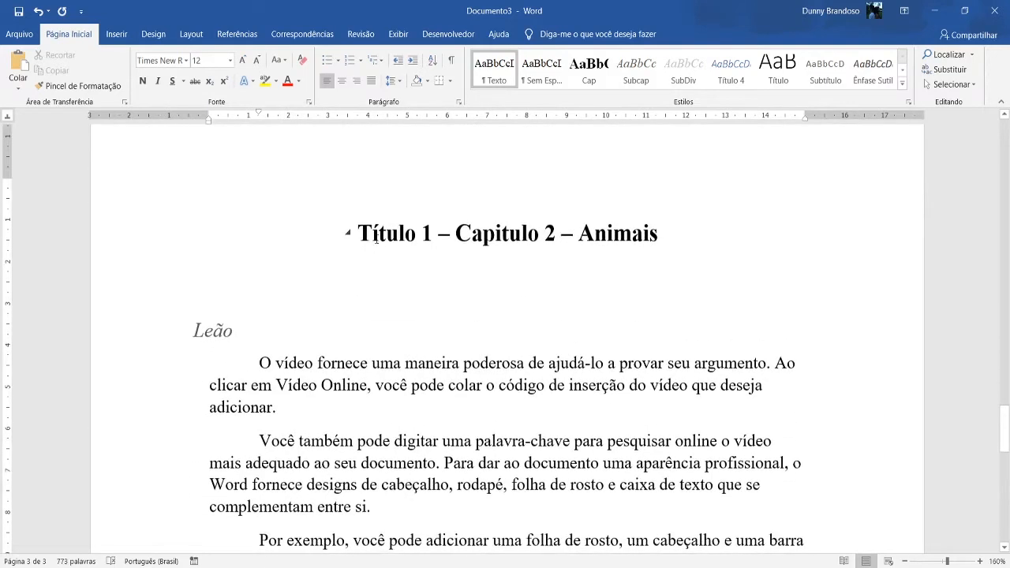
{"action": "left_click", "coordinate": [450, 231]}
{"action": "key", "text": "BackSpace"}
{"action": "key", "text": "BackSpace"}
{"action": "key", "text": "BackSpace"}
{"action": "key", "text": "BackSpace"}
{"action": "key", "text": "BackSpace"}
{"action": "key", "text": "BackSpace"}
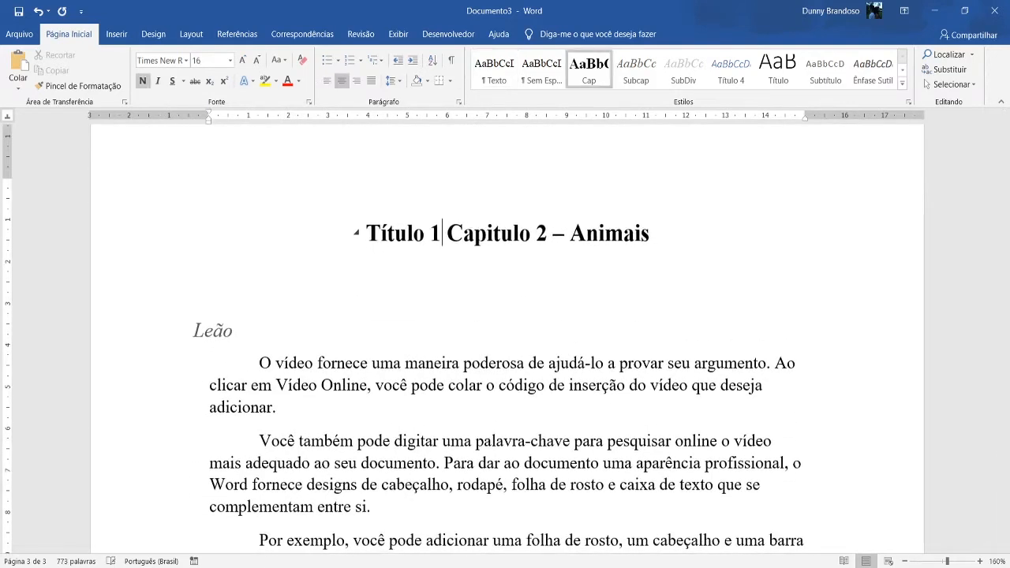
{"action": "key", "text": "BackSpace"}
{"action": "key", "text": "BackSpace"}
{"action": "key", "text": "BackSpace"}
{"action": "key", "text": "BackSpace"}
{"action": "key", "text": "BackSpace"}
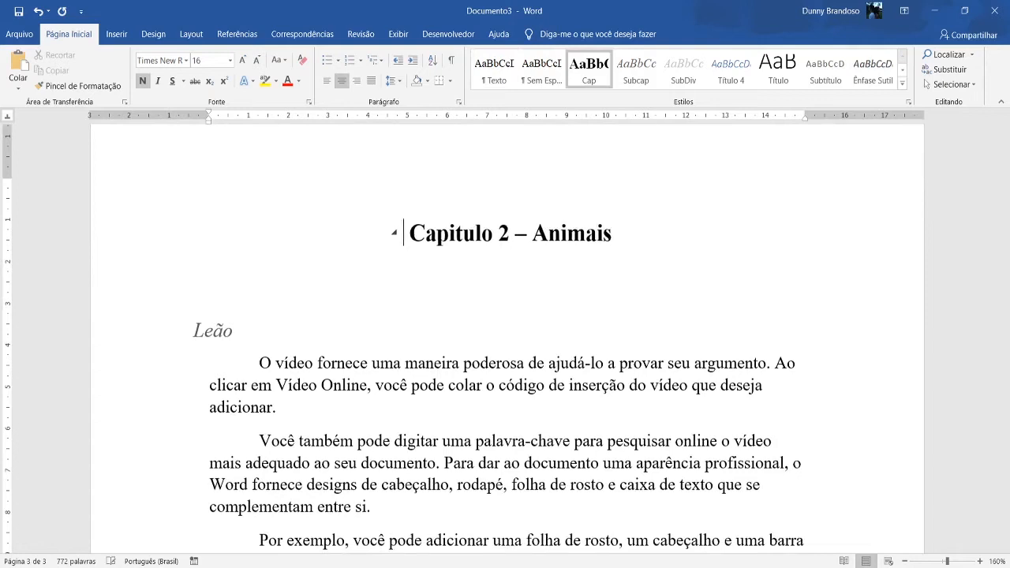
{"action": "key", "text": "Delete"}
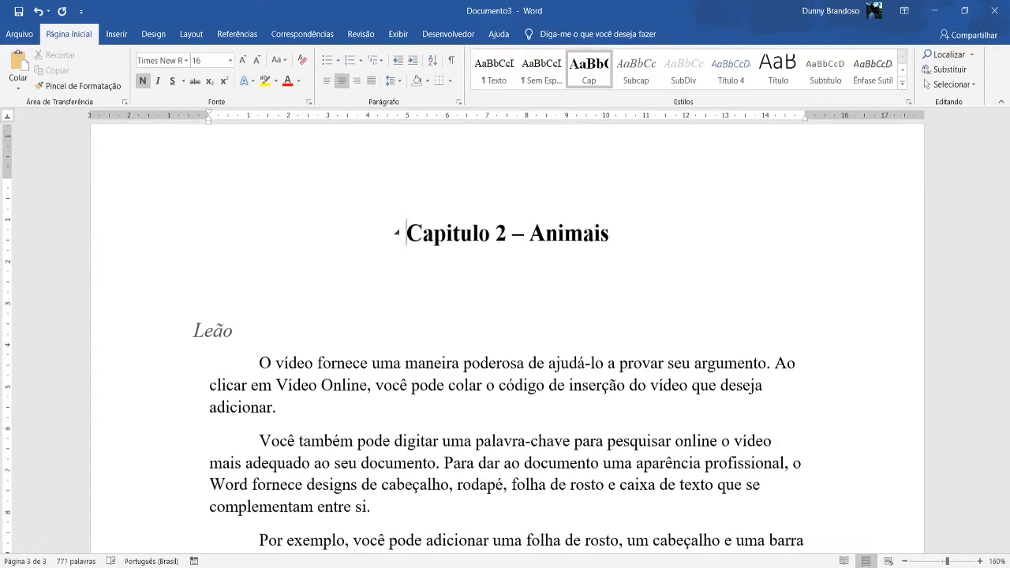
{"action": "left_click", "coordinate": [472, 233]}
Add the heading "Lobo" in the "Subcap" style after the last paragraph of the "Leão" section.
{"action": "left_click", "coordinate": [250, 329]}
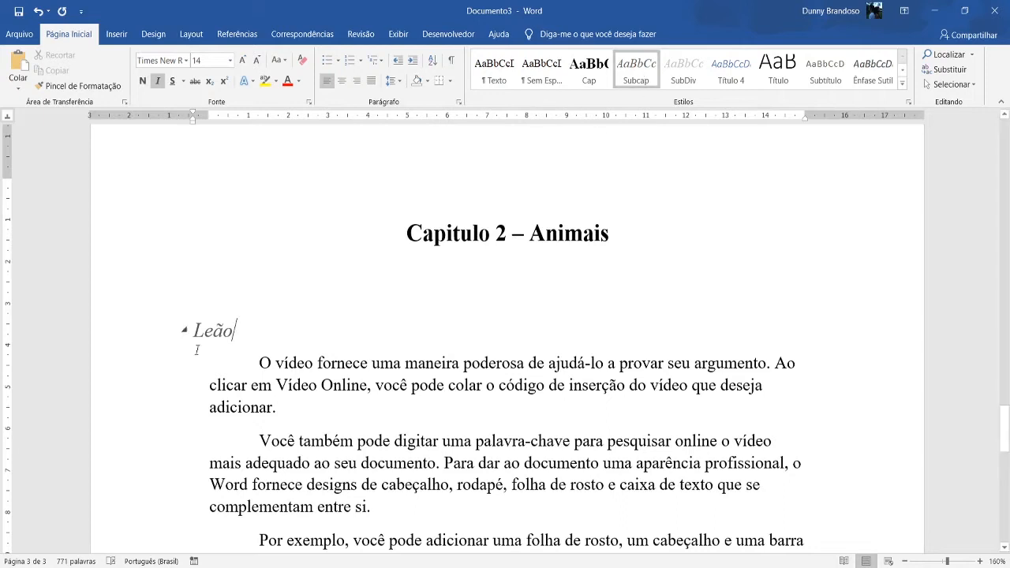
{"action": "scroll", "coordinate": [197, 349], "scroll_direction": "down", "scroll_amount": 3}
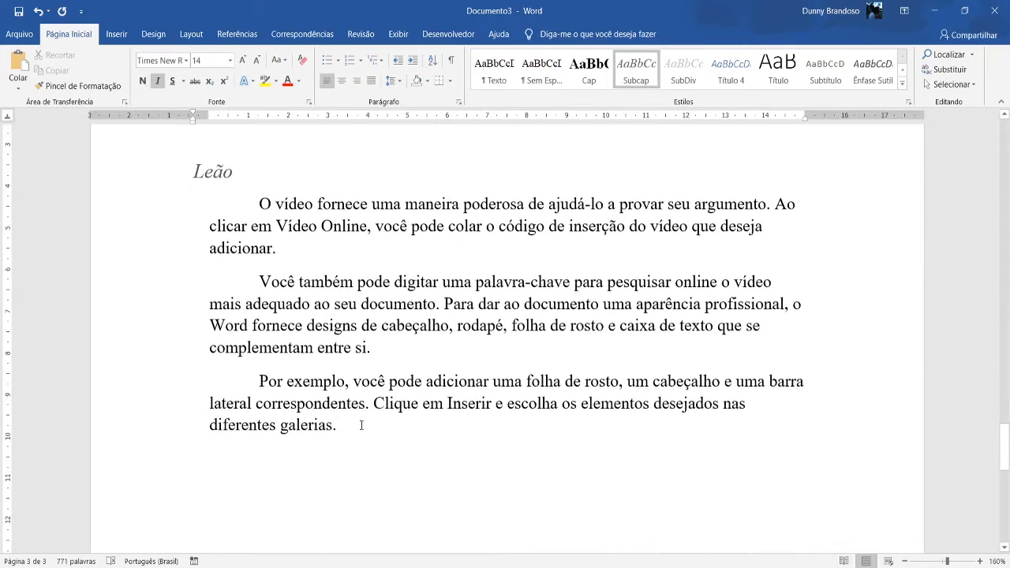
{"action": "left_click", "coordinate": [361, 425]}
{"action": "key", "text": "Return"}
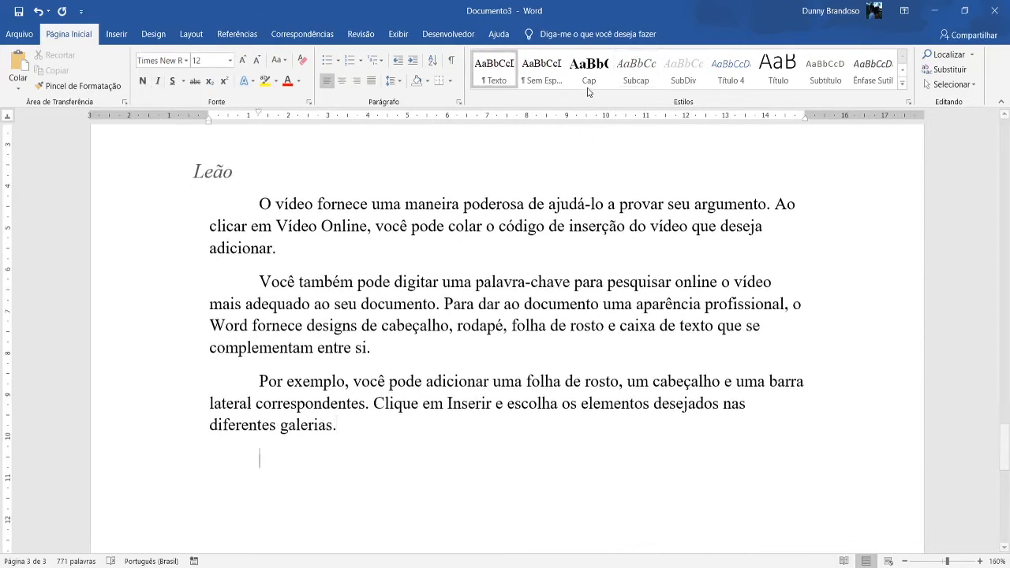
{"action": "left_click", "coordinate": [635, 75]}
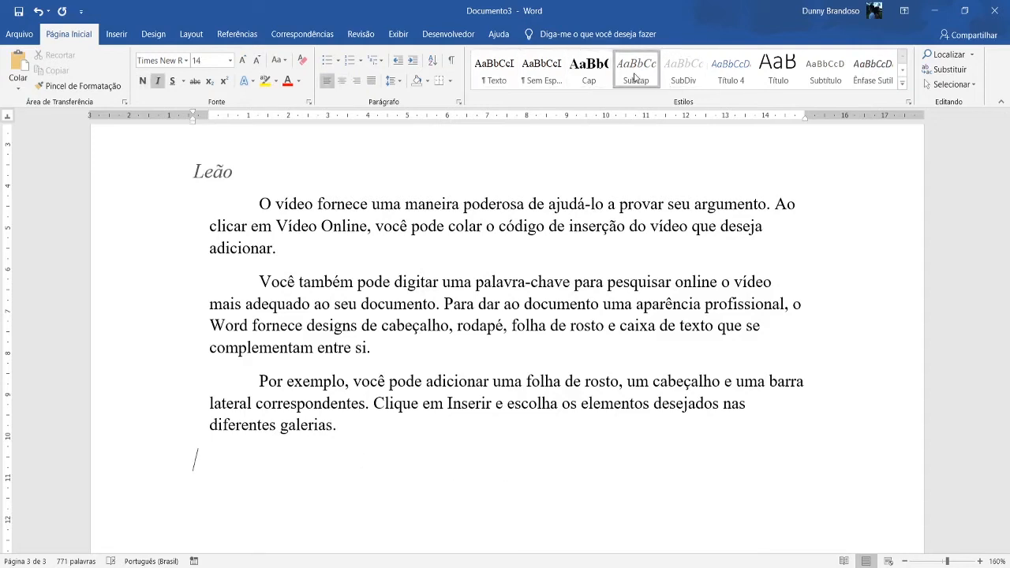
{"action": "type", "text": "Lobos"}
{"action": "key", "text": "BackSpace"}
{"action": "key", "text": "Return"}
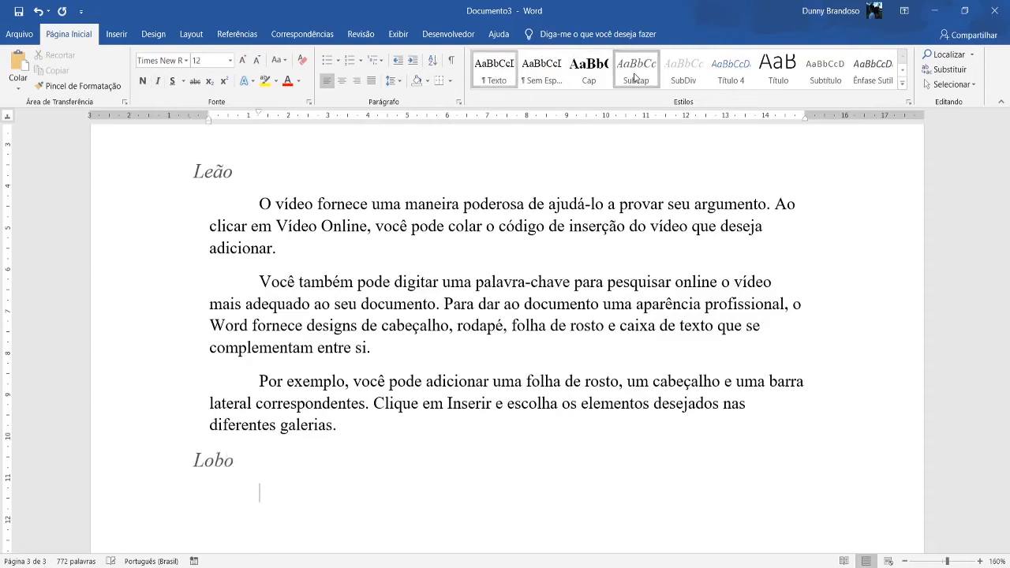
Generate sample text under the "Lobo" heading with =rand(2,3) and look over the chapter.
{"action": "type", "text": "=rand(2,3)"}
{"action": "key", "text": "Return"}
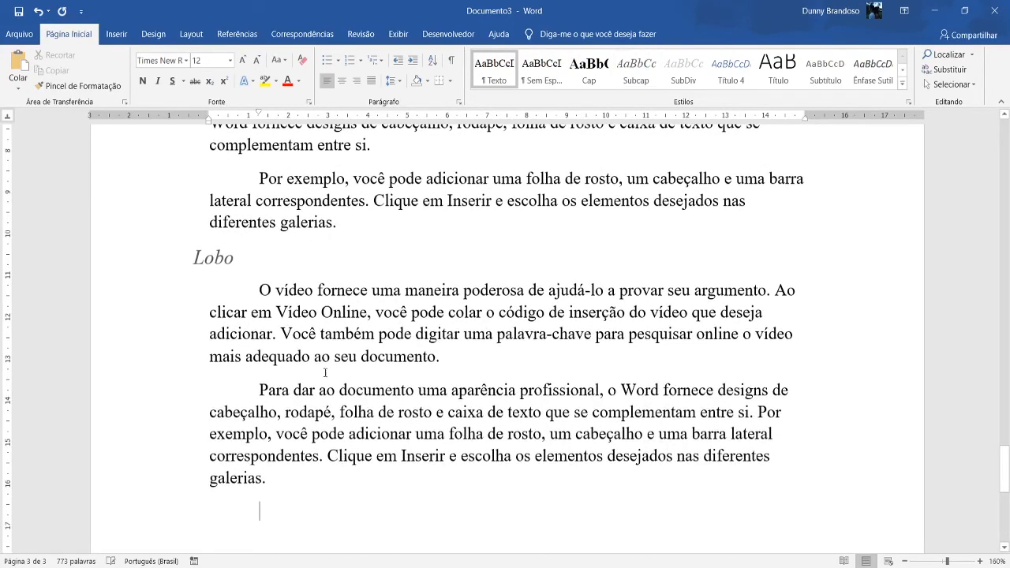
{"action": "scroll", "coordinate": [362, 394], "scroll_direction": "up", "scroll_amount": 6}
{"action": "scroll", "coordinate": [410, 389], "scroll_direction": "down", "scroll_amount": 8}
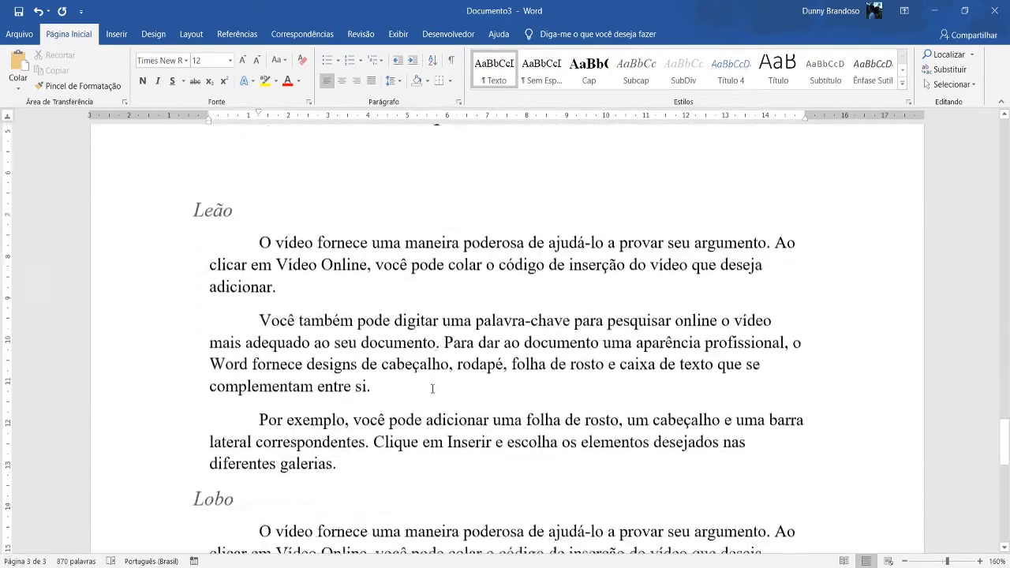
{"action": "scroll", "coordinate": [440, 399], "scroll_direction": "up", "scroll_amount": 9}
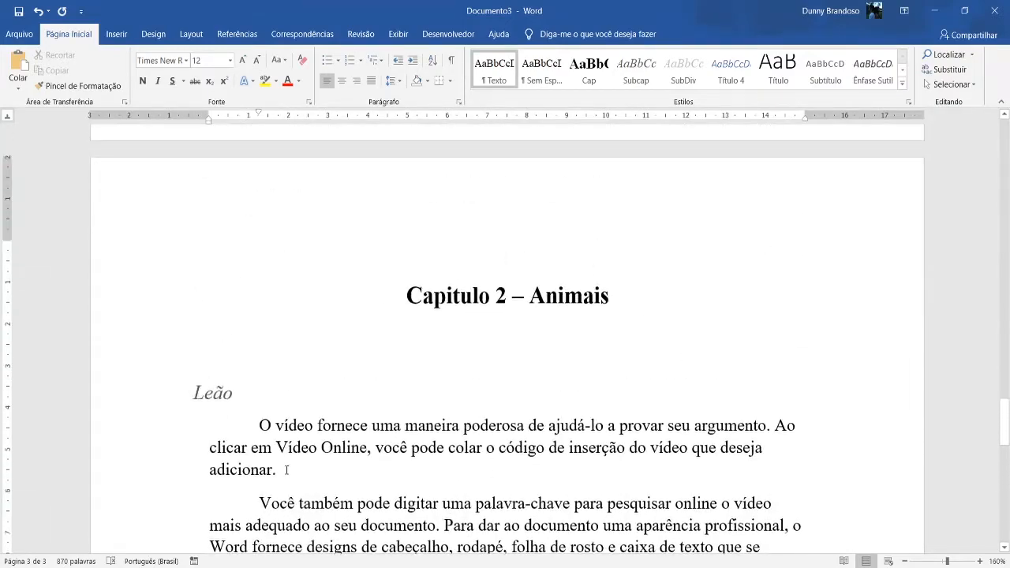
Insert a blank paragraph above the "Título 1 – Capitulo 1 – Família" heading and apply the "Texto" style to it.
{"action": "scroll", "coordinate": [170, 340], "scroll_direction": "down", "scroll_amount": 6}
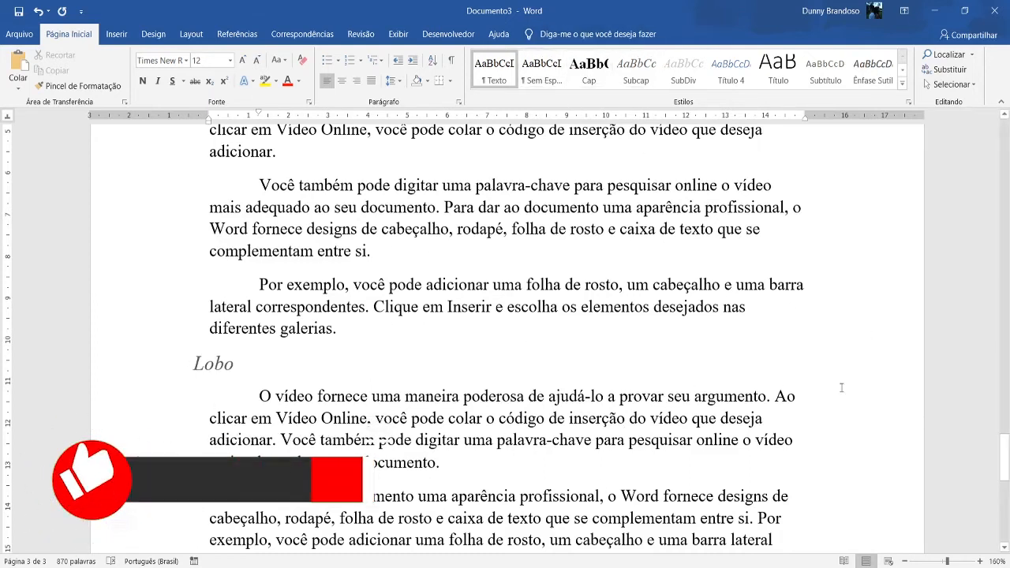
{"action": "scroll", "coordinate": [716, 404], "scroll_direction": "up", "scroll_amount": 3}
{"action": "scroll", "coordinate": [543, 338], "scroll_direction": "down", "scroll_amount": 5}
{"action": "scroll", "coordinate": [544, 338], "scroll_direction": "up", "scroll_amount": 1}
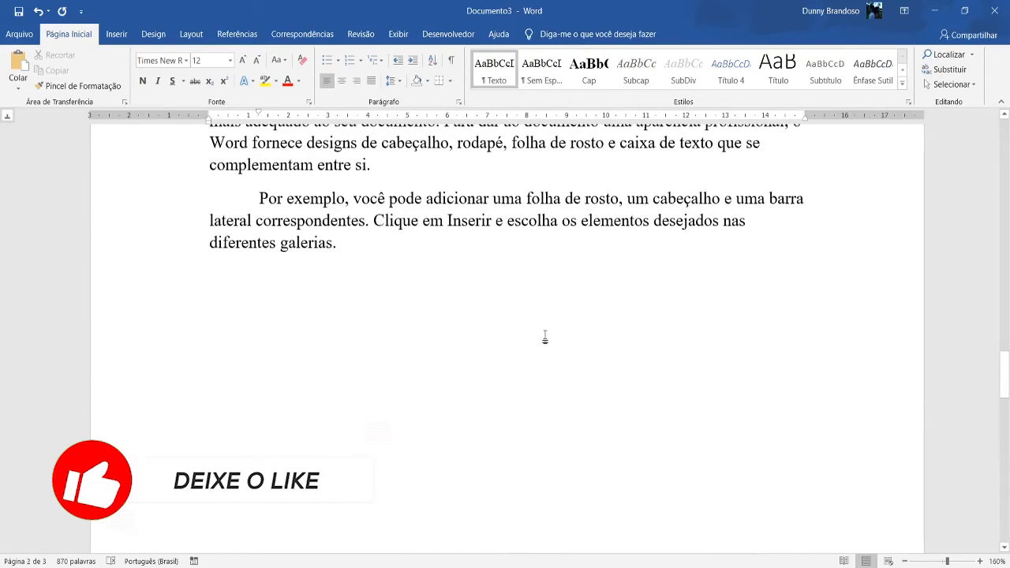
{"action": "scroll", "coordinate": [548, 335], "scroll_direction": "up", "scroll_amount": 20}
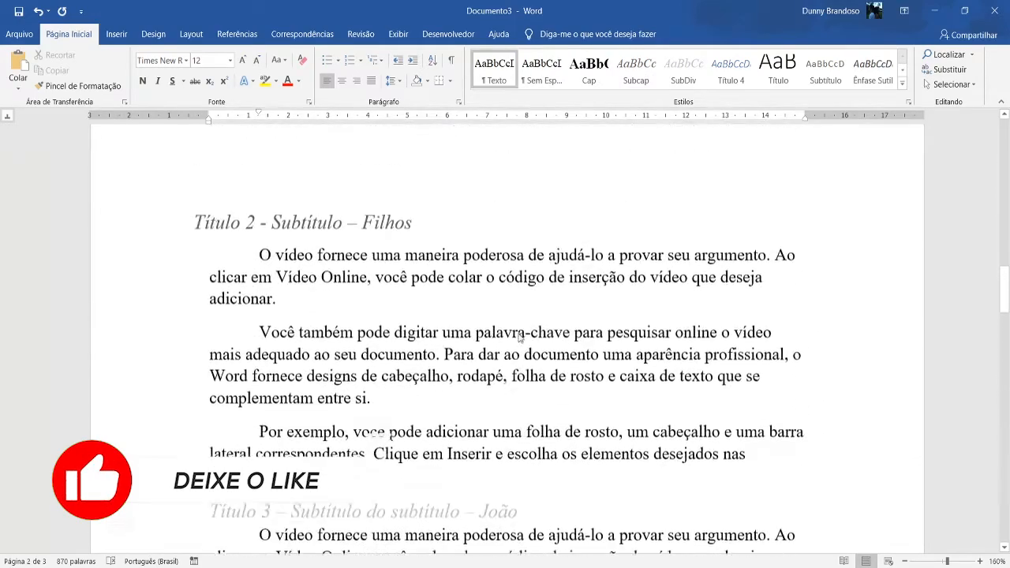
{"action": "scroll", "coordinate": [792, 341], "scroll_direction": "up", "scroll_amount": 3}
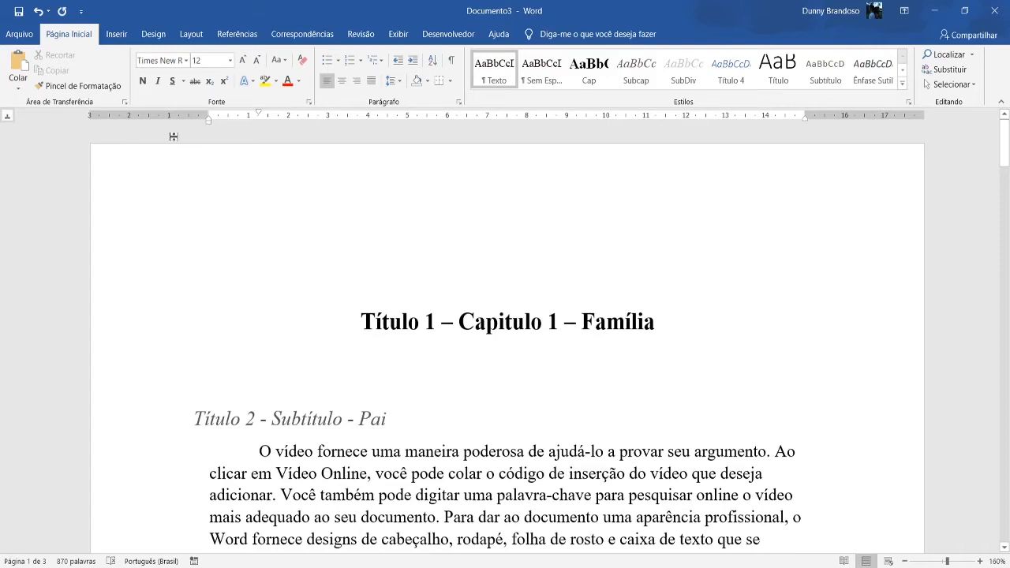
{"action": "left_click", "coordinate": [117, 34]}
{"action": "left_click", "coordinate": [250, 32]}
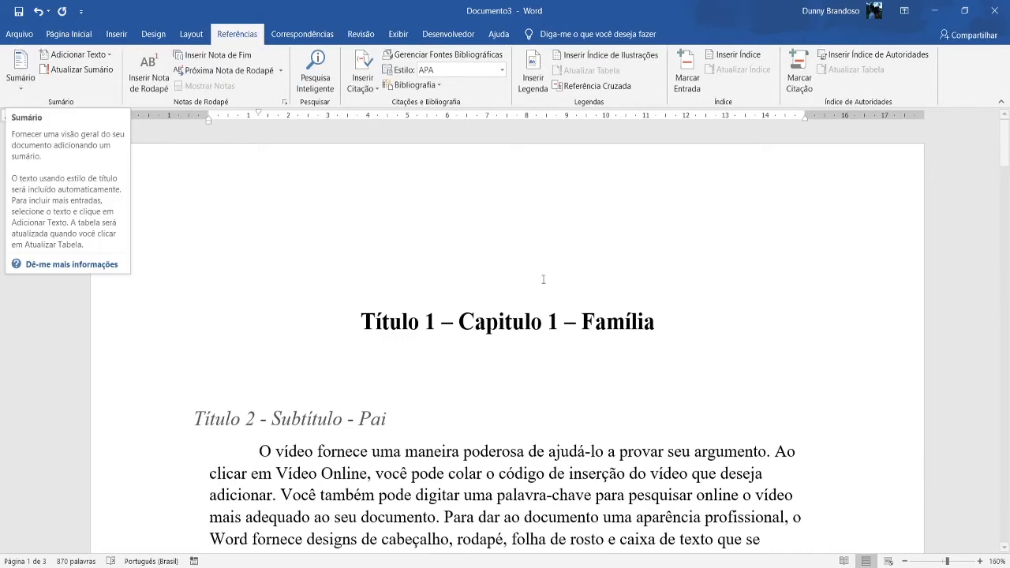
{"action": "left_click", "coordinate": [363, 326]}
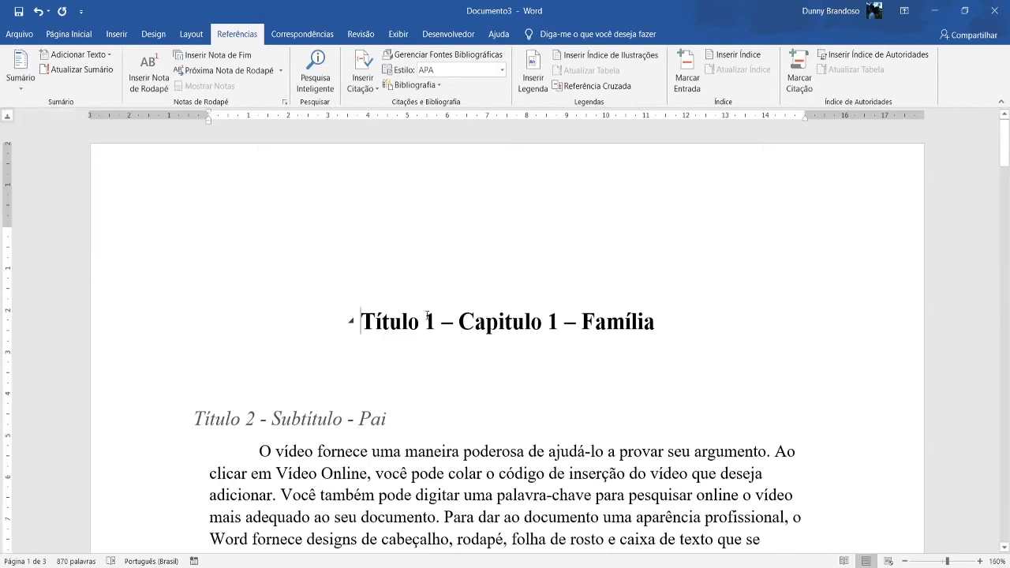
{"action": "key", "text": "Return"}
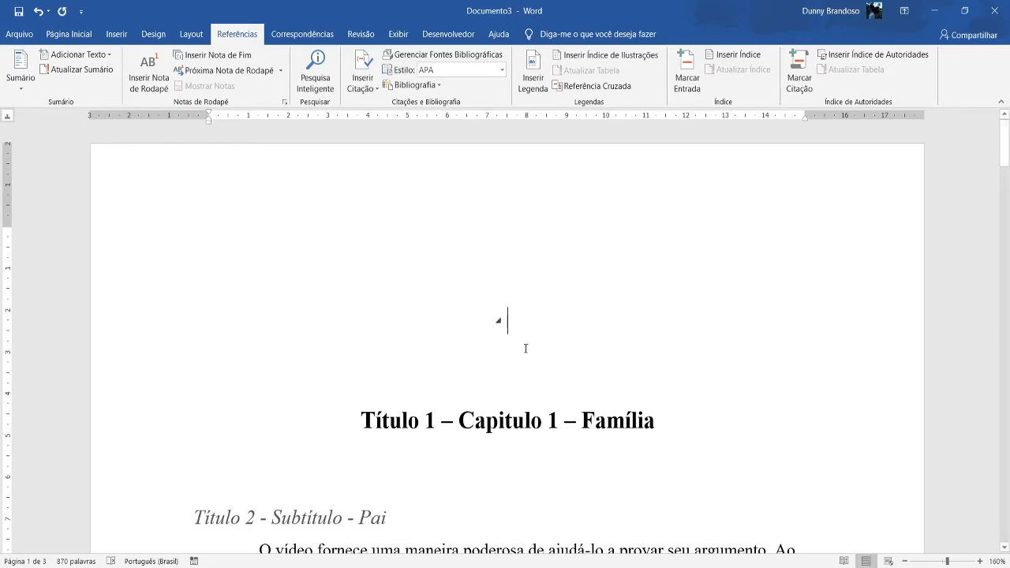
{"action": "scroll", "coordinate": [526, 348], "scroll_direction": "down", "scroll_amount": 1}
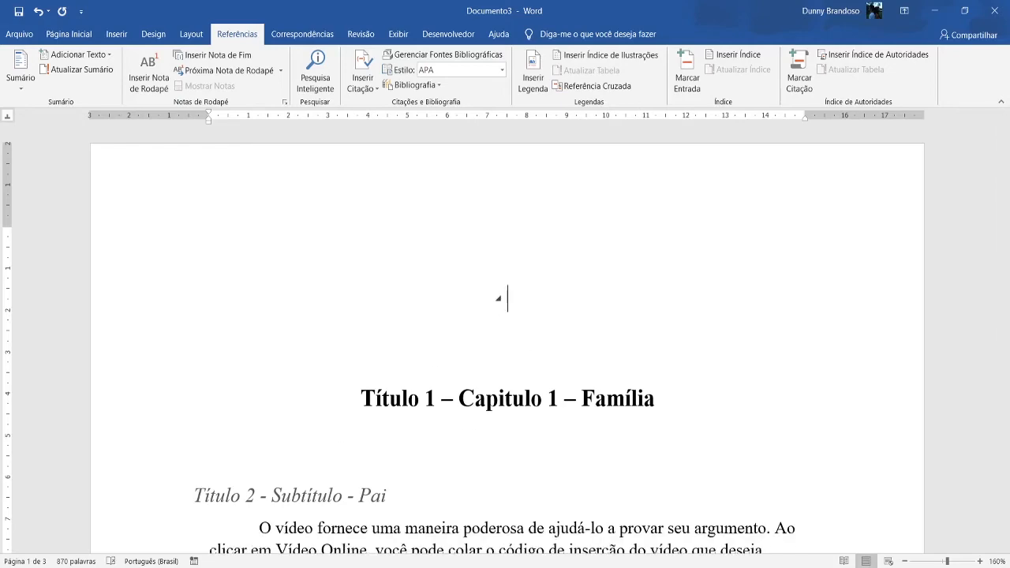
{"action": "left_click", "coordinate": [68, 33]}
{"action": "left_click", "coordinate": [503, 63]}
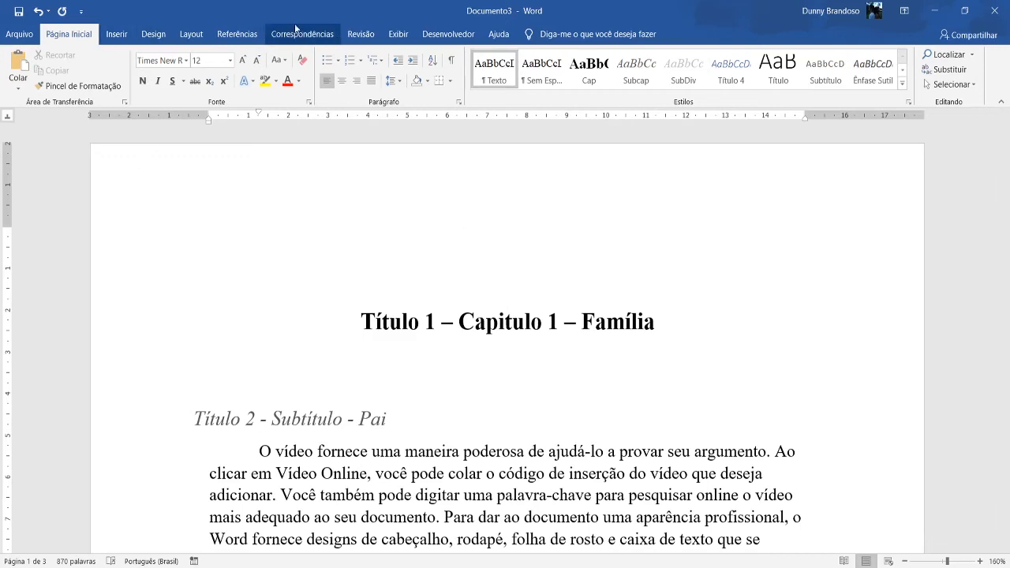
Insert the "Sumário Automático 1" table of contents in the blank paragraph above the chapter 1 heading and look over its entries.
{"action": "left_click", "coordinate": [237, 34]}
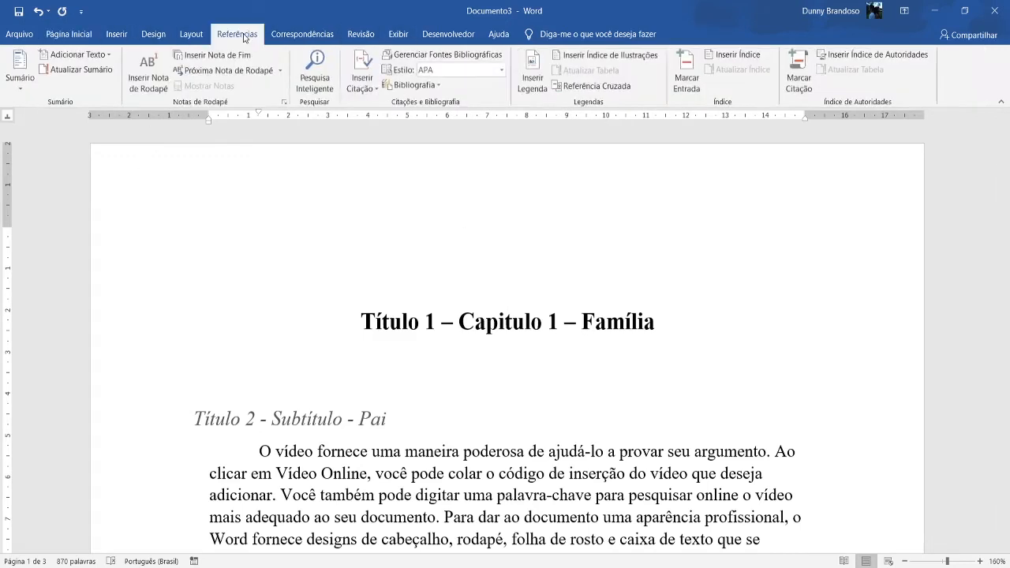
{"action": "left_click", "coordinate": [16, 85]}
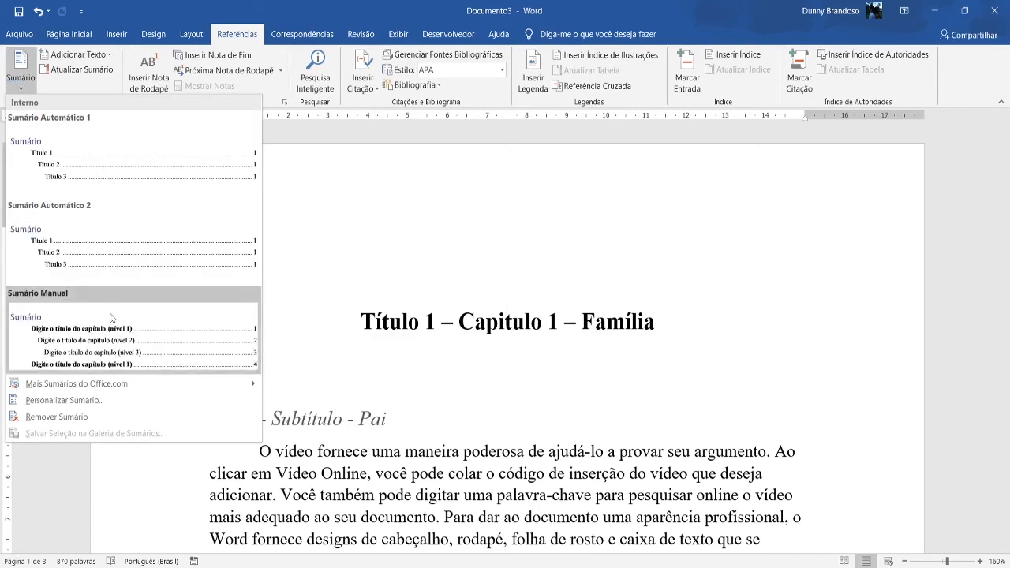
{"action": "left_click", "coordinate": [102, 164]}
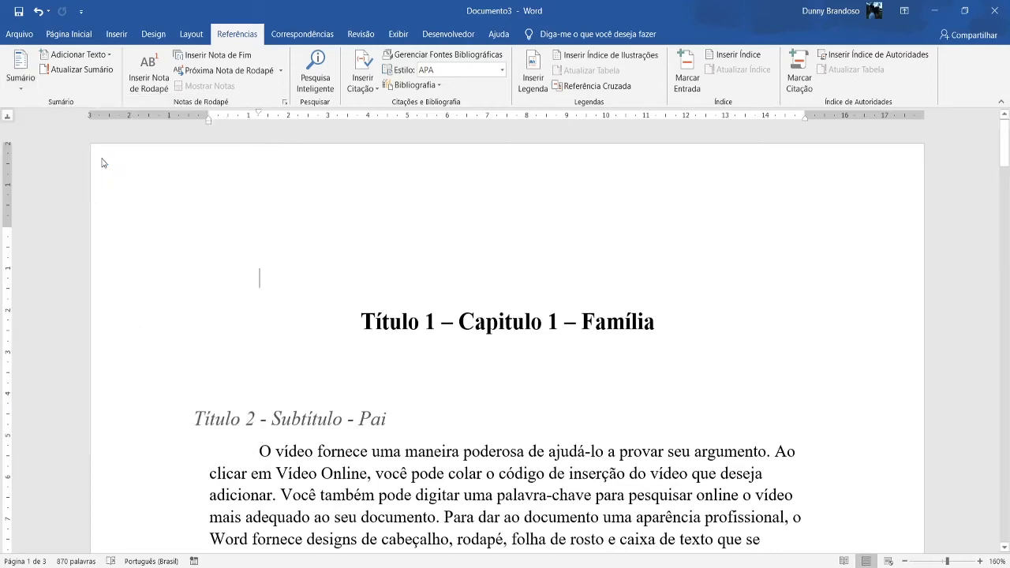
{"action": "scroll", "coordinate": [325, 368], "scroll_direction": "up", "scroll_amount": 3}
{"action": "scroll", "coordinate": [324, 367], "scroll_direction": "up", "scroll_amount": 4}
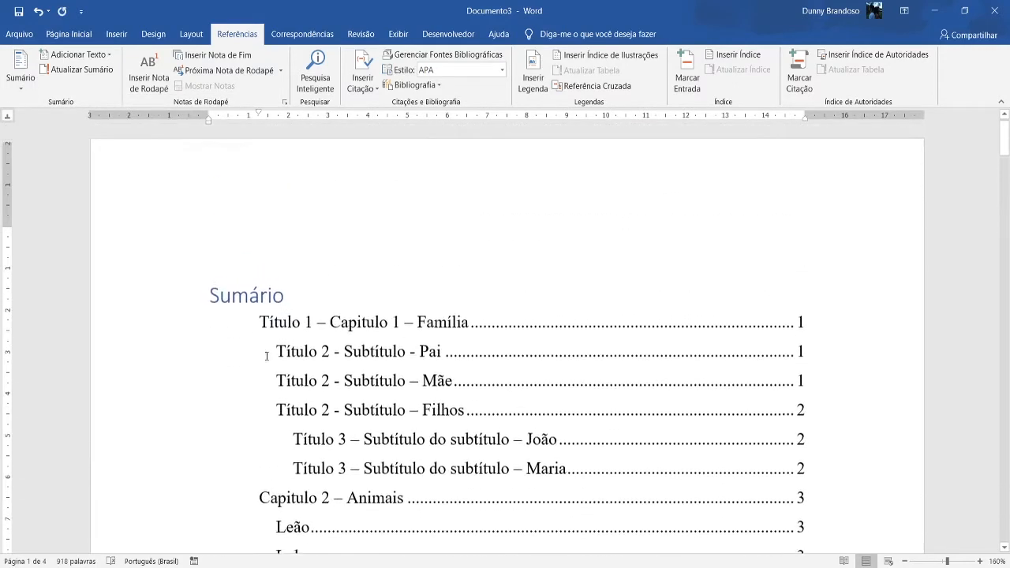
{"action": "scroll", "coordinate": [371, 343], "scroll_direction": "down", "scroll_amount": 2}
{"action": "scroll", "coordinate": [375, 341], "scroll_direction": "up", "scroll_amount": 1}
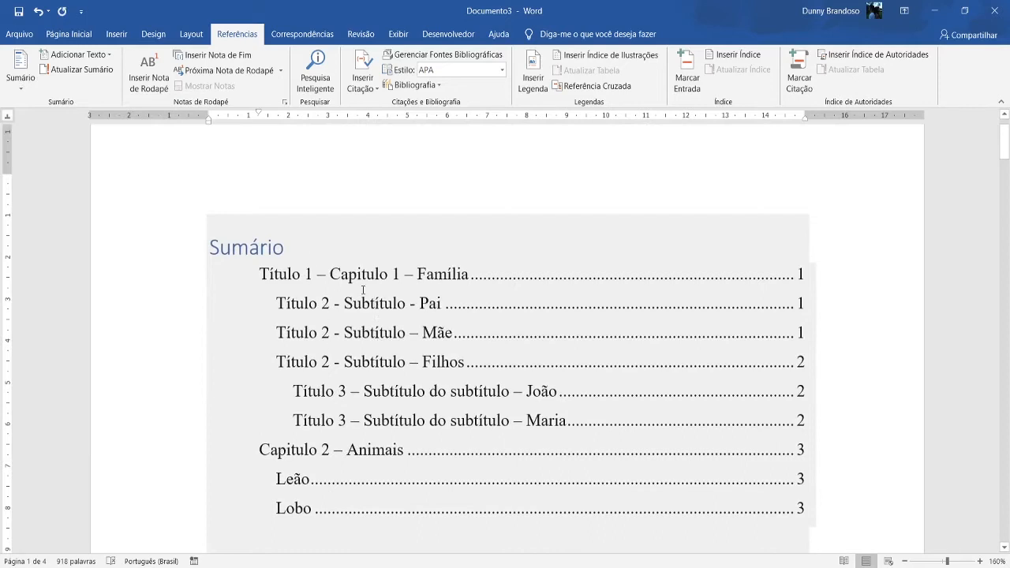
{"action": "scroll", "coordinate": [363, 289], "scroll_direction": "down", "scroll_amount": 2}
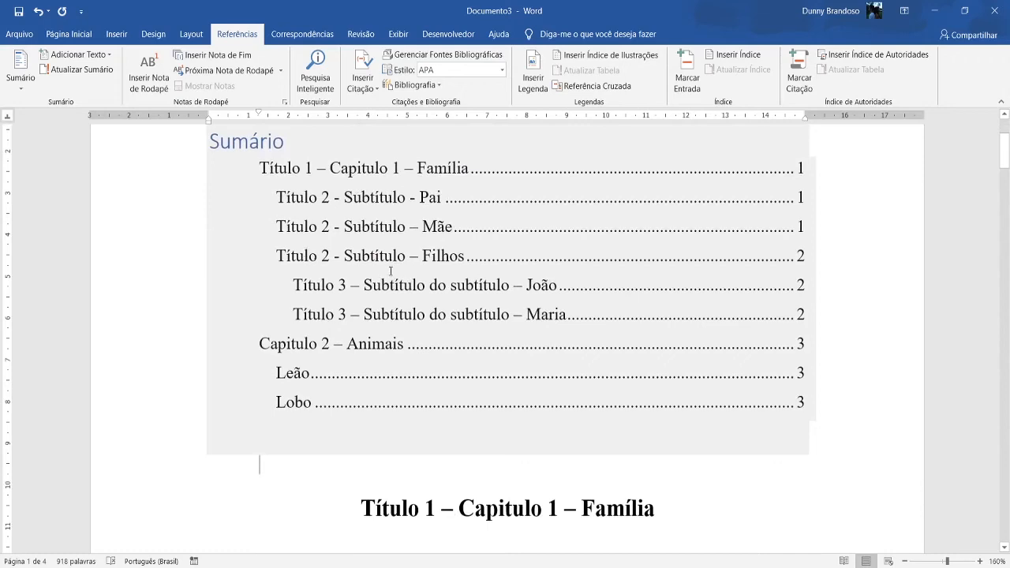
{"action": "scroll", "coordinate": [389, 271], "scroll_direction": "down", "scroll_amount": 4}
{"action": "scroll", "coordinate": [261, 250], "scroll_direction": "up", "scroll_amount": 5}
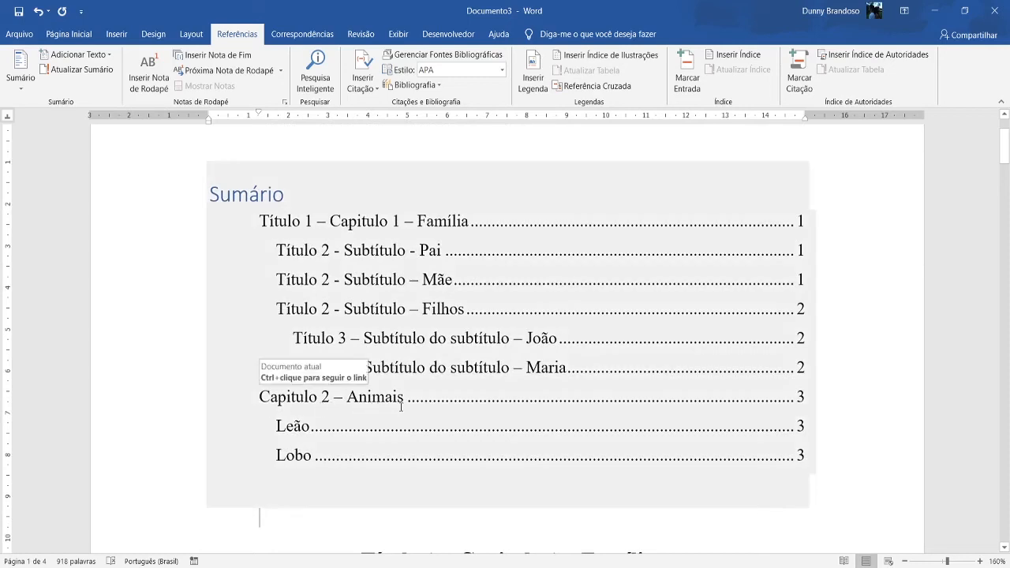
Remove the "Título 1 –" prefix from the chapter 1 heading so it reads "Capitulo 1 – Família".
{"action": "scroll", "coordinate": [399, 408], "scroll_direction": "down", "scroll_amount": 3}
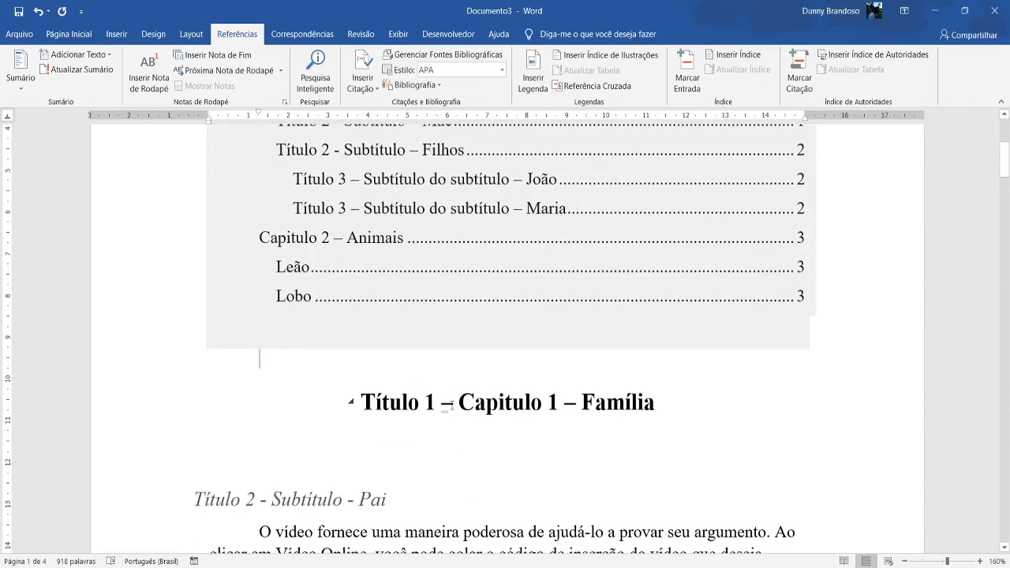
{"action": "key", "text": "BackSpace"}
{"action": "key", "text": "BackSpace"}
{"action": "key", "text": "BackSpace"}
{"action": "key", "text": "BackSpace"}
{"action": "key", "text": "BackSpace"}
{"action": "key", "text": "BackSpace"}
{"action": "key", "text": "BackSpace"}
{"action": "key", "text": "BackSpace"}
{"action": "key", "text": "BackSpace"}
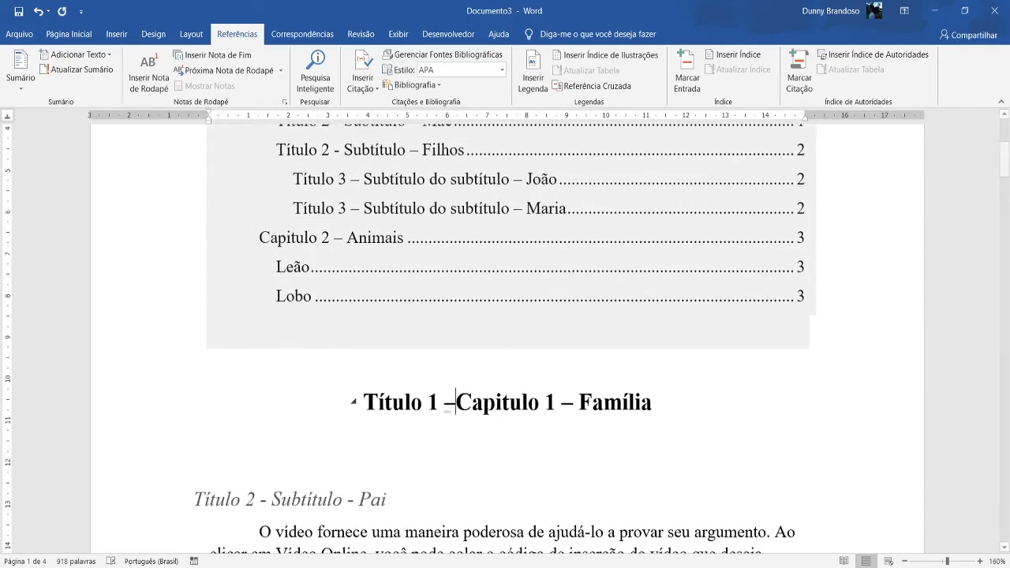
{"action": "key", "text": "BackSpace"}
{"action": "key", "text": "BackSpace"}
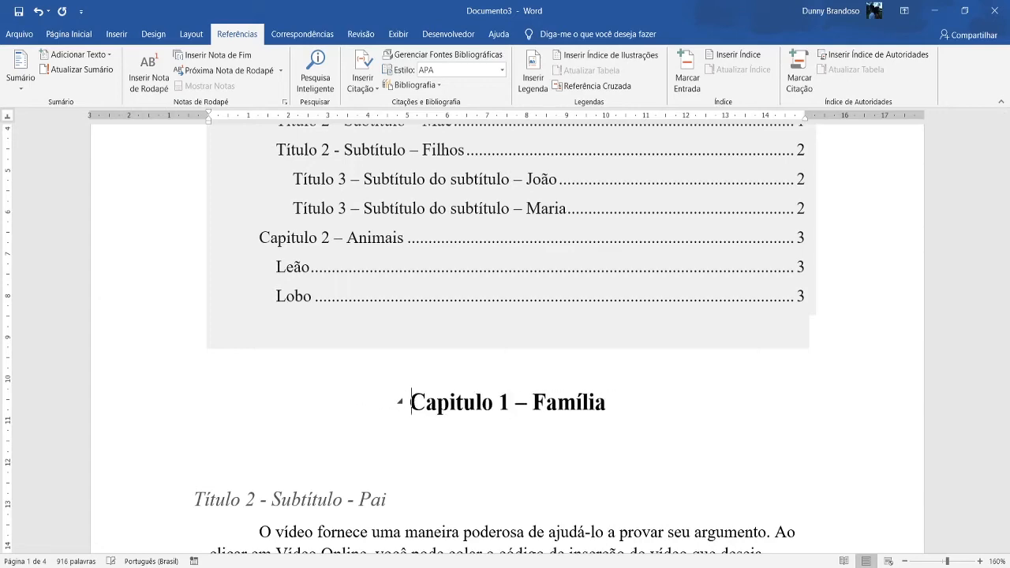
Remove the "Título 2 - Subtítulo" prefix and its dash from the chapter 1 headings so they read "Pai", "Mãe" and "Filhos".
{"action": "scroll", "coordinate": [342, 355], "scroll_direction": "down", "scroll_amount": 3}
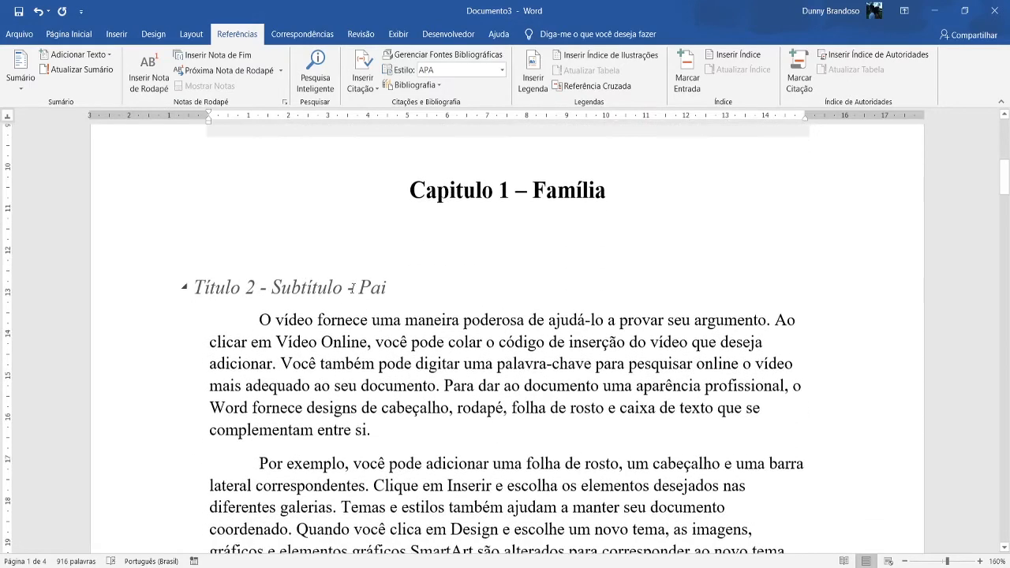
{"action": "left_click_drag", "start_coordinate": [344, 286], "coordinate": [194, 287]}
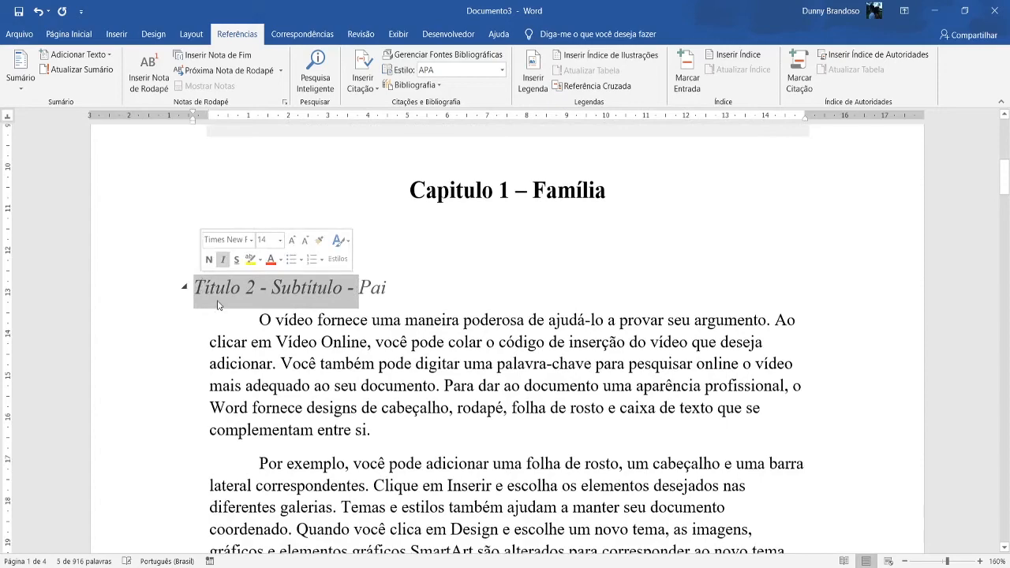
{"action": "key", "text": "BackSpace"}
{"action": "scroll", "coordinate": [309, 290], "scroll_direction": "down", "scroll_amount": 10}
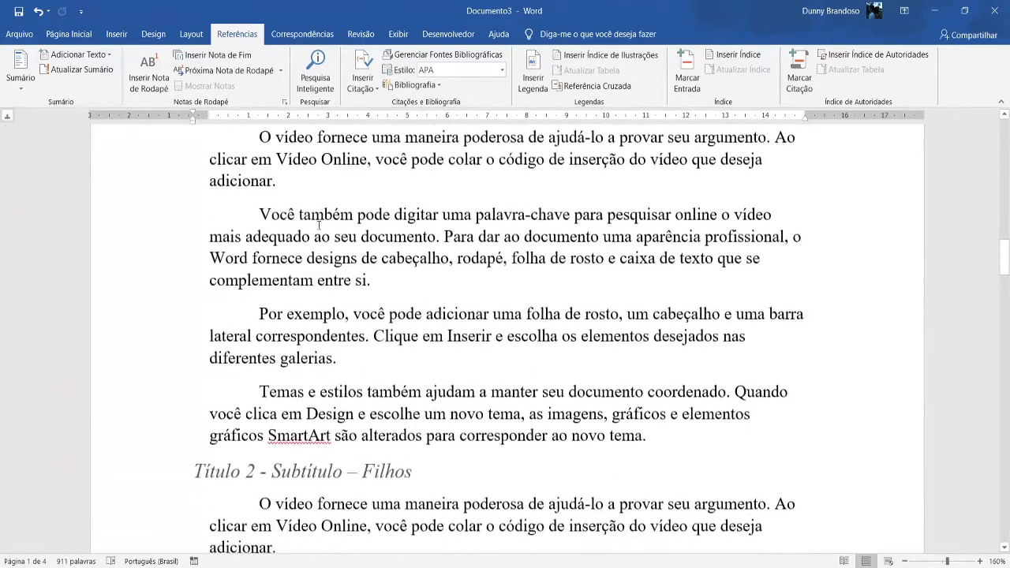
{"action": "scroll", "coordinate": [334, 199], "scroll_direction": "up", "scroll_amount": 2}
{"action": "left_click_drag", "start_coordinate": [359, 206], "coordinate": [224, 221]}
{"action": "key", "text": "BackSpace"}
{"action": "scroll", "coordinate": [233, 213], "scroll_direction": "down", "scroll_amount": 6}
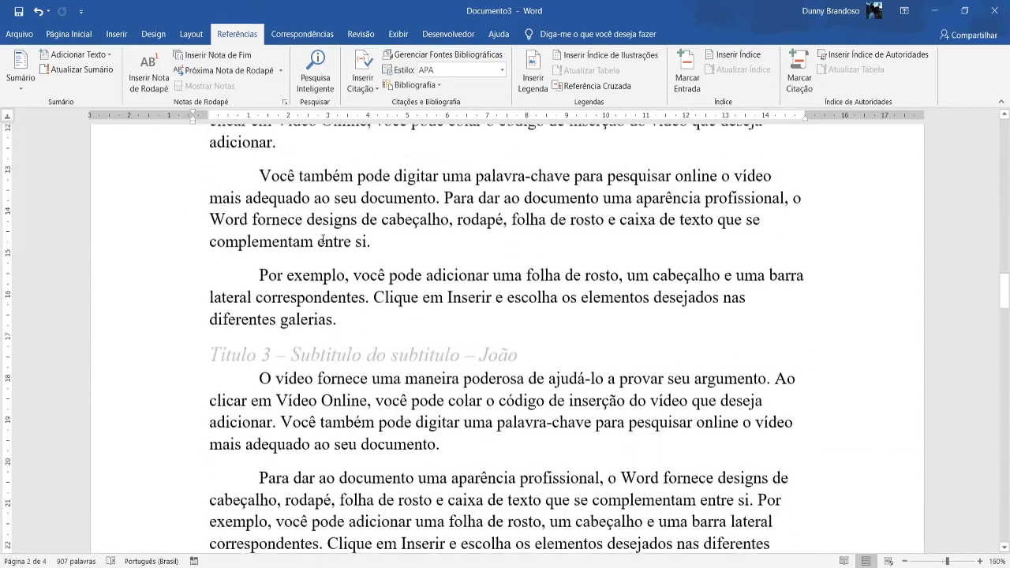
{"action": "scroll", "coordinate": [316, 182], "scroll_direction": "up", "scroll_amount": 2}
{"action": "left_click", "coordinate": [356, 153]}
{"action": "left_click_drag", "start_coordinate": [351, 153], "coordinate": [194, 155]}
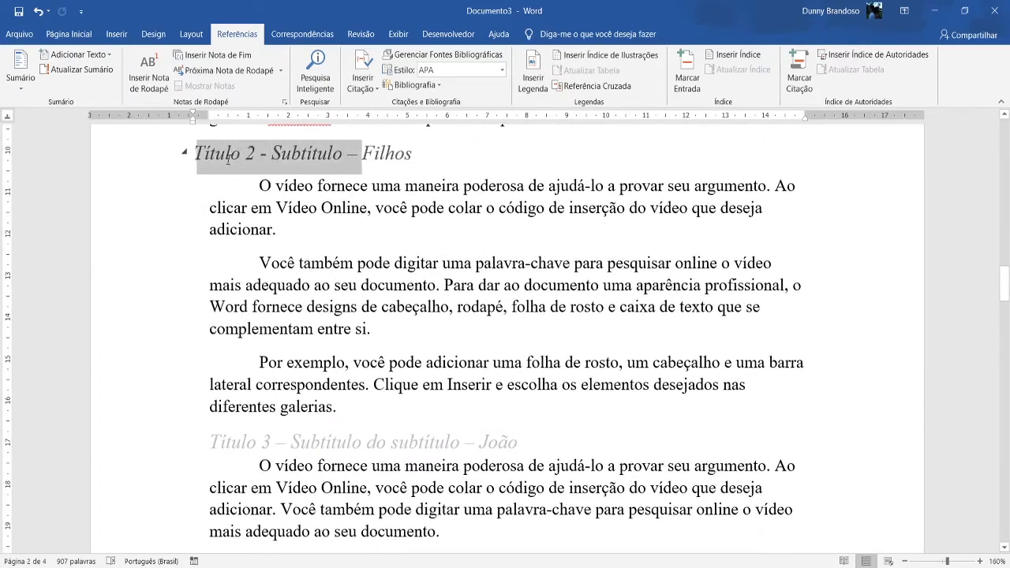
{"action": "key", "text": "BackSpace"}
Remove the "Título 3 – Subtítulo do subtítulo –" prefix from both third-level headings under "Filhos", leaving only the names.
{"action": "scroll", "coordinate": [229, 163], "scroll_direction": "down", "scroll_amount": 2}
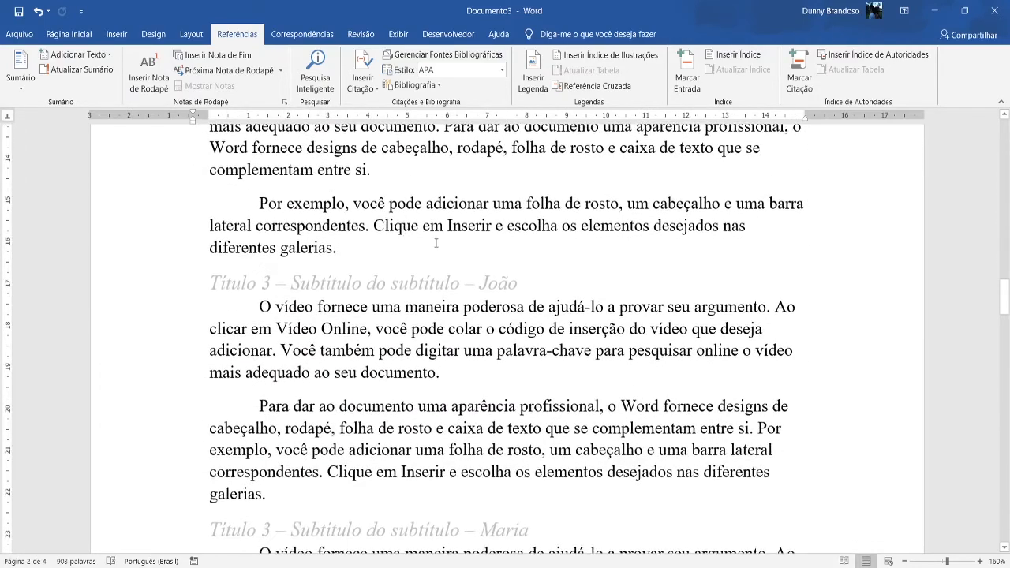
{"action": "left_click_drag", "start_coordinate": [480, 282], "coordinate": [209, 284]}
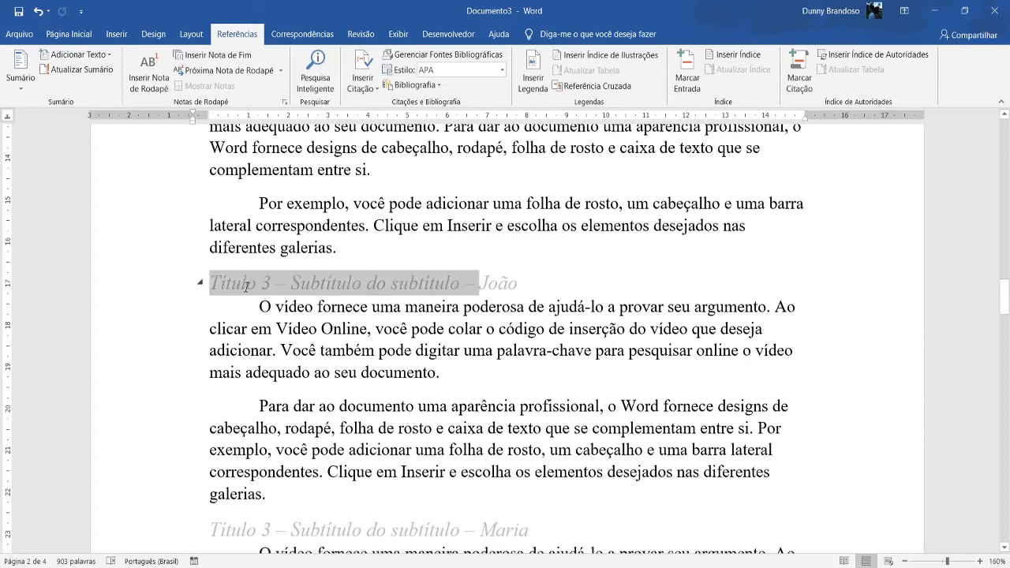
{"action": "key", "text": "BackSpace"}
{"action": "scroll", "coordinate": [239, 261], "scroll_direction": "down", "scroll_amount": 3}
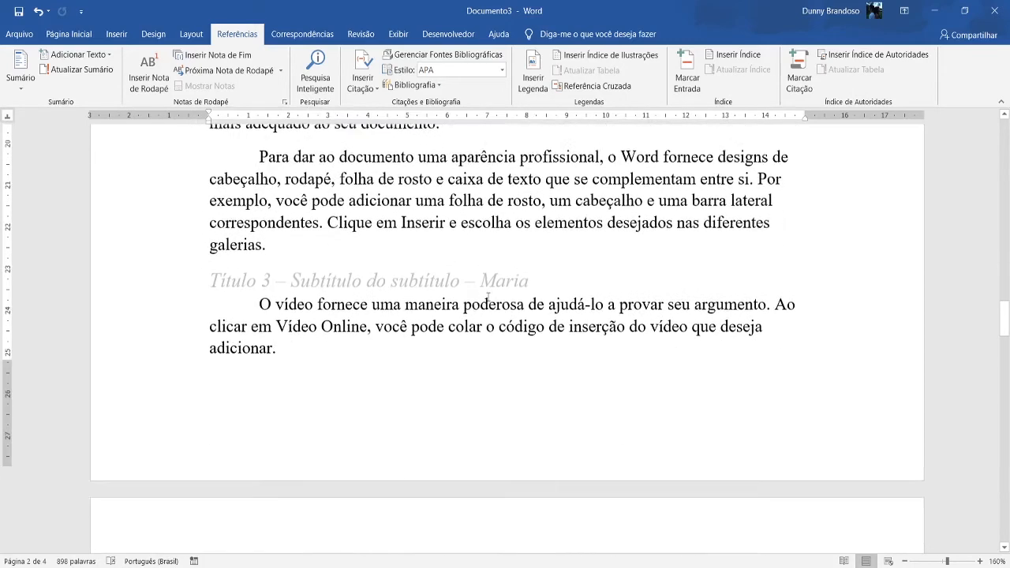
{"action": "left_click_drag", "start_coordinate": [479, 265], "coordinate": [209, 265]}
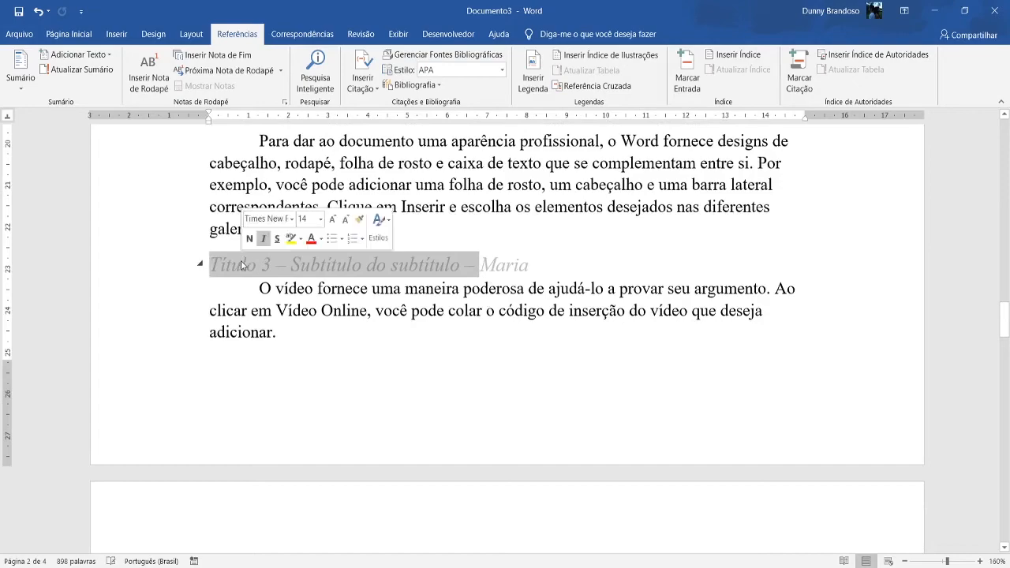
{"action": "key", "text": "BackSpace"}
Update the table of contents with the option "Atualizar o índice inteiro" and look over its entries.
{"action": "scroll", "coordinate": [248, 268], "scroll_direction": "down", "scroll_amount": 3}
{"action": "scroll", "coordinate": [247, 268], "scroll_direction": "down", "scroll_amount": 15}
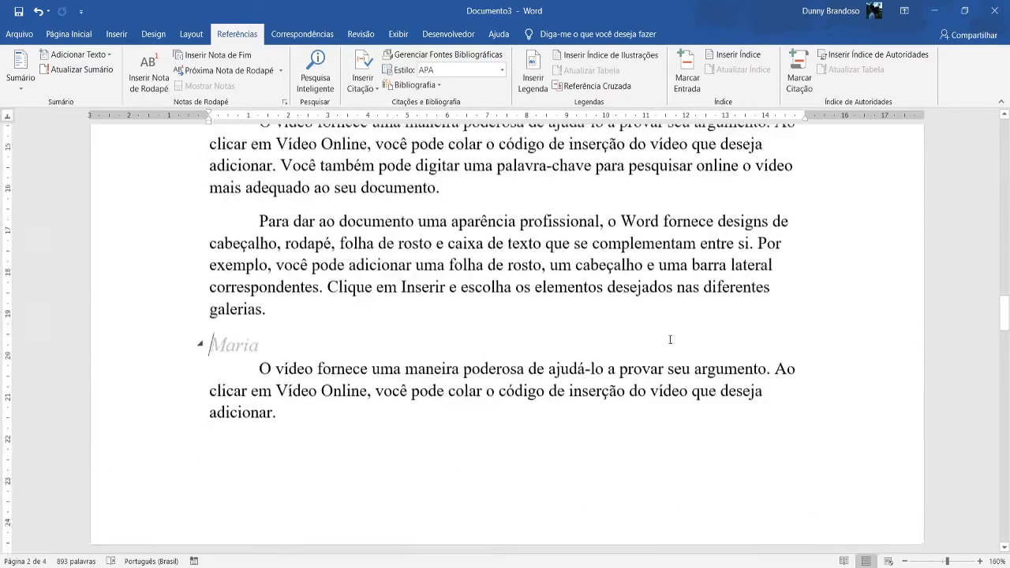
{"action": "scroll", "coordinate": [488, 385], "scroll_direction": "up", "scroll_amount": 10}
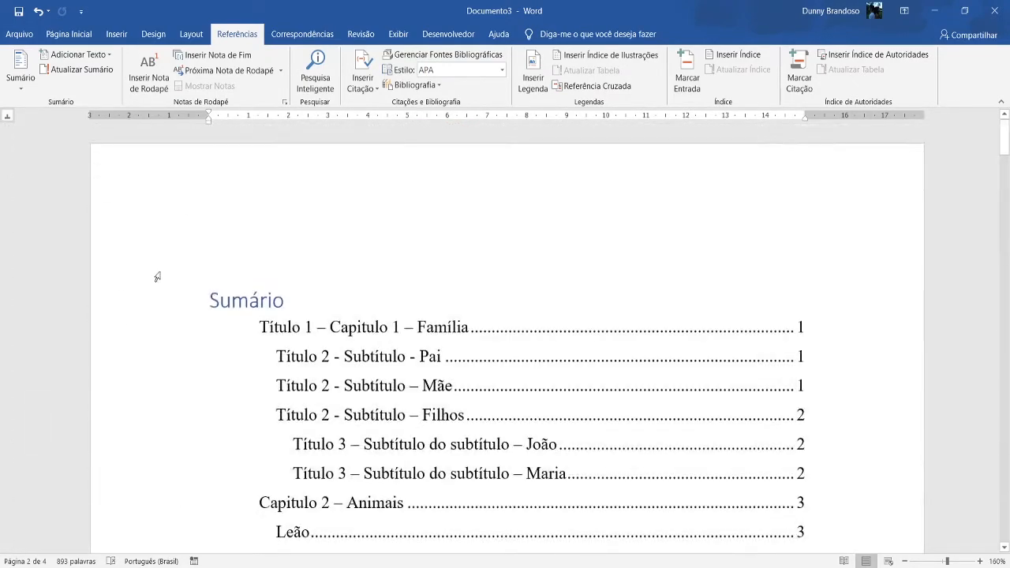
{"action": "scroll", "coordinate": [450, 293], "scroll_direction": "down", "scroll_amount": 2}
{"action": "scroll", "coordinate": [450, 293], "scroll_direction": "up", "scroll_amount": 2}
{"action": "left_click", "coordinate": [373, 313]}
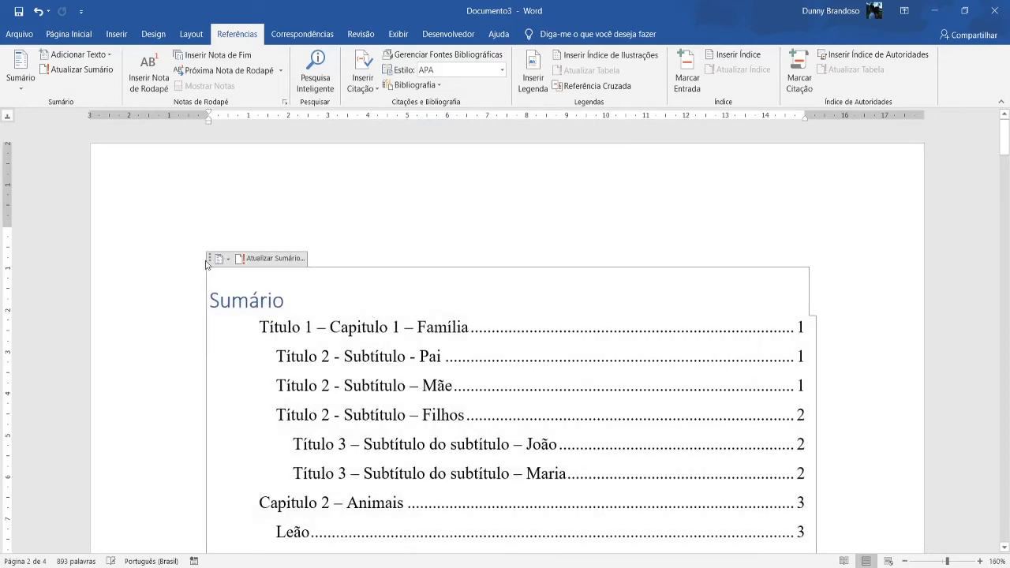
{"action": "left_click", "coordinate": [272, 258]}
{"action": "left_click", "coordinate": [465, 289]}
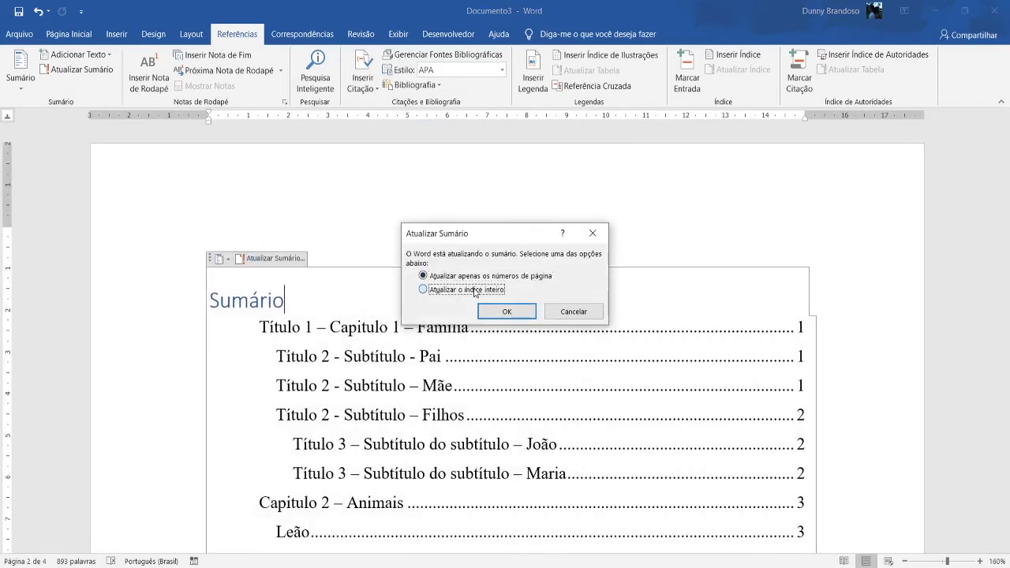
{"action": "left_click", "coordinate": [506, 311]}
{"action": "scroll", "coordinate": [416, 324], "scroll_direction": "down", "scroll_amount": 3}
{"action": "scroll", "coordinate": [417, 322], "scroll_direction": "up", "scroll_amount": 1}
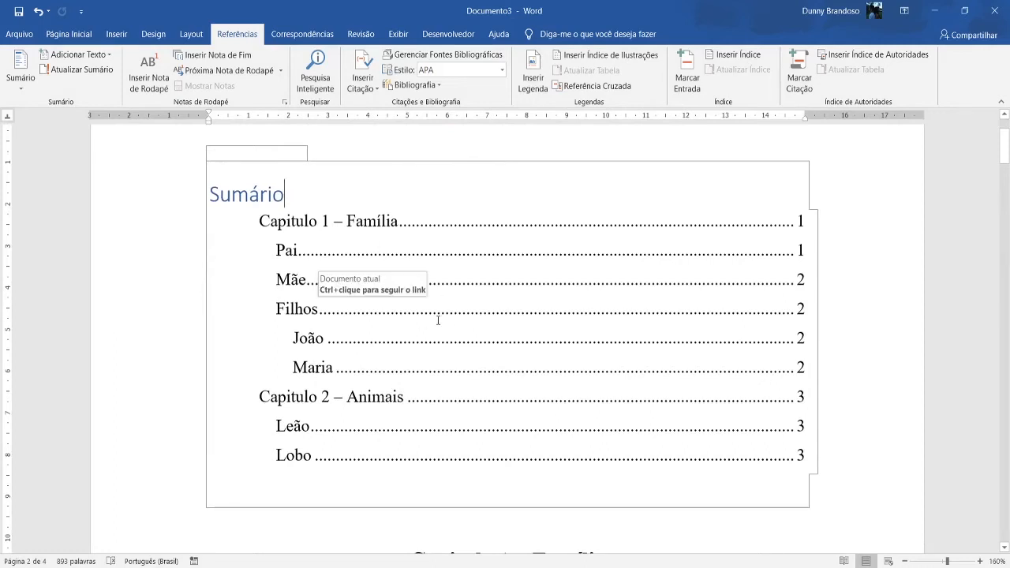
{"action": "scroll", "coordinate": [300, 277], "scroll_direction": "up", "scroll_amount": 1}
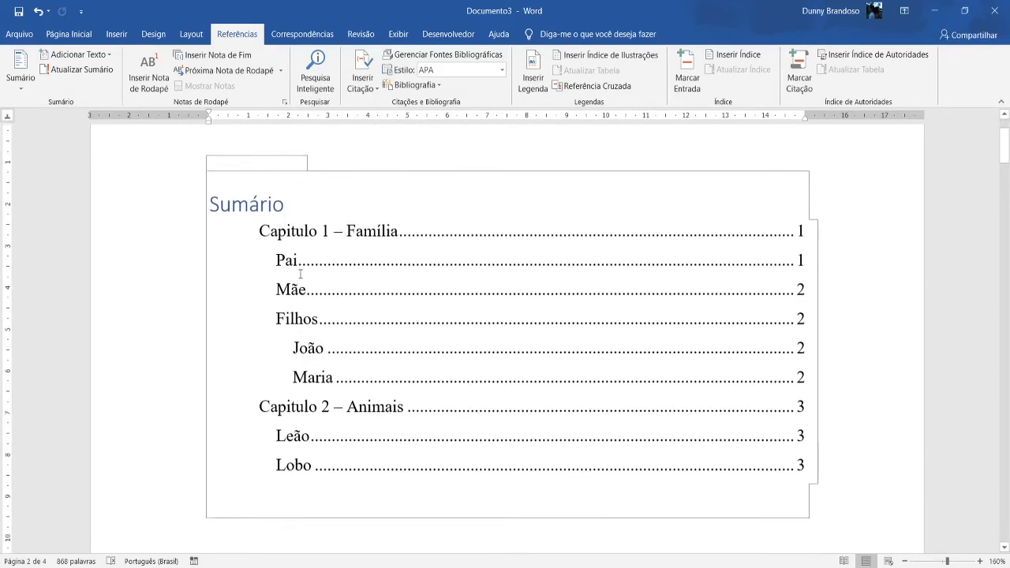
{"action": "scroll", "coordinate": [303, 272], "scroll_direction": "down", "scroll_amount": 1}
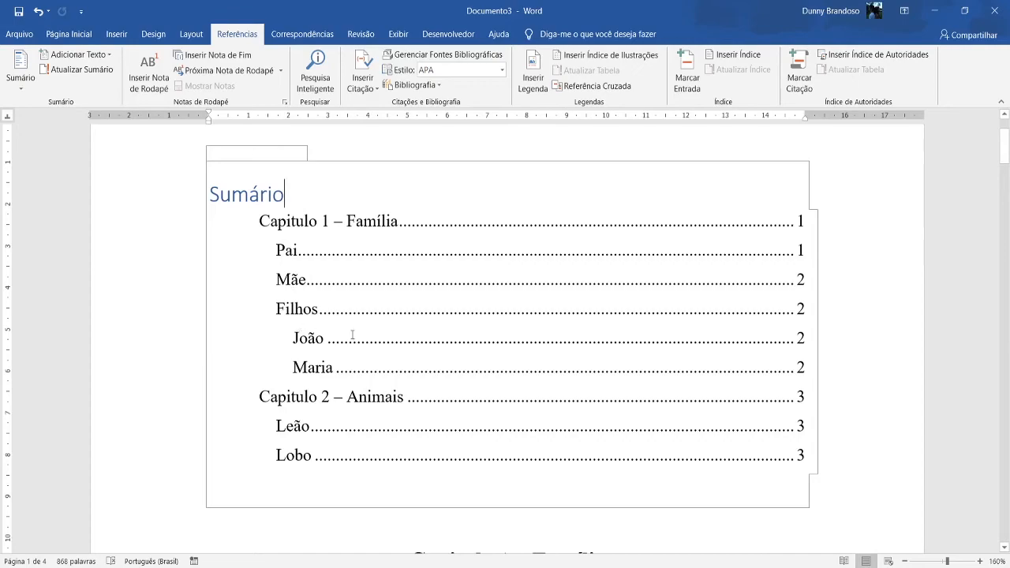
{"action": "scroll", "coordinate": [415, 342], "scroll_direction": "down", "scroll_amount": 15}
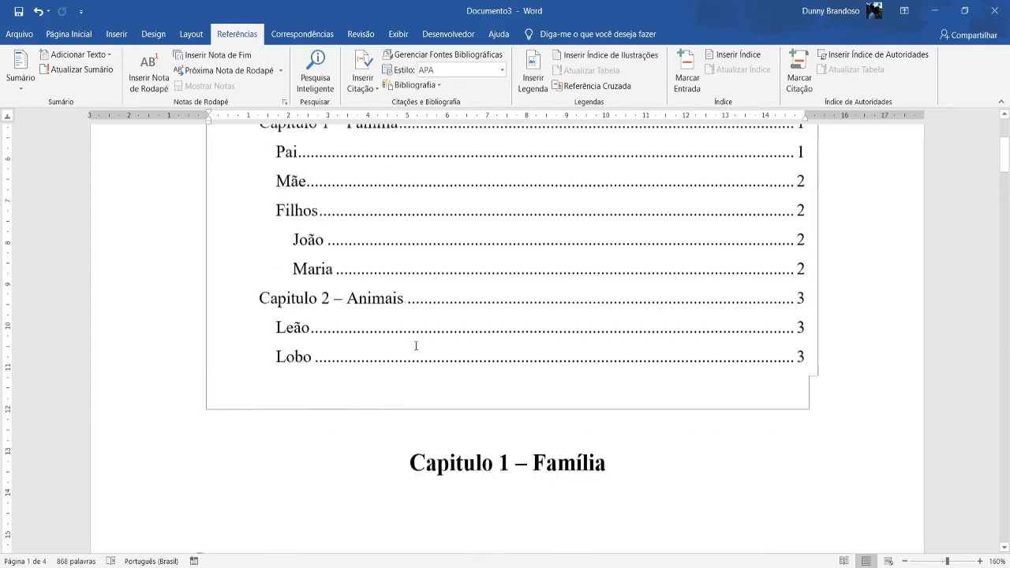
{"action": "scroll", "coordinate": [419, 404], "scroll_direction": "down", "scroll_amount": 15}
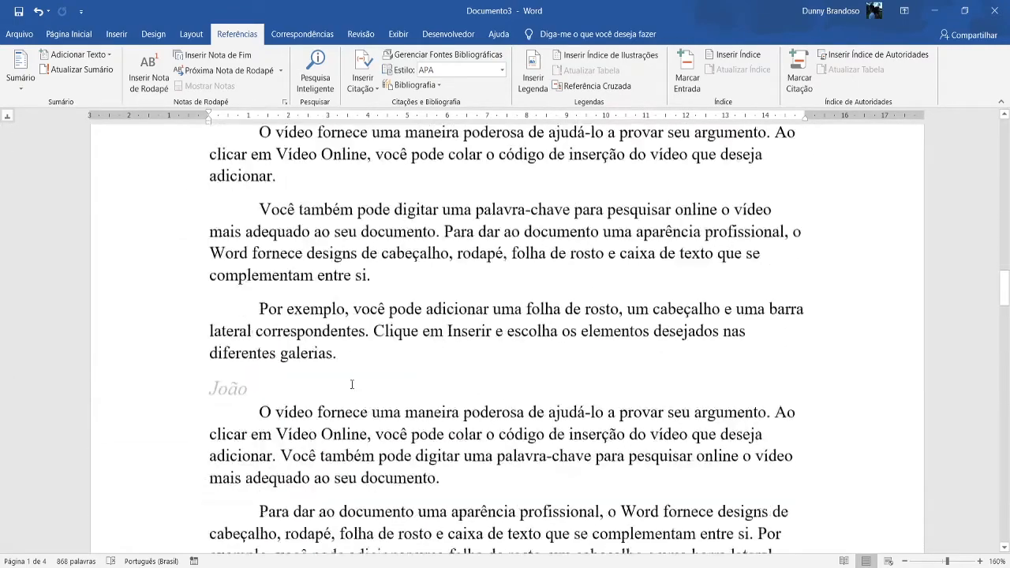
{"action": "left_click", "coordinate": [306, 285]}
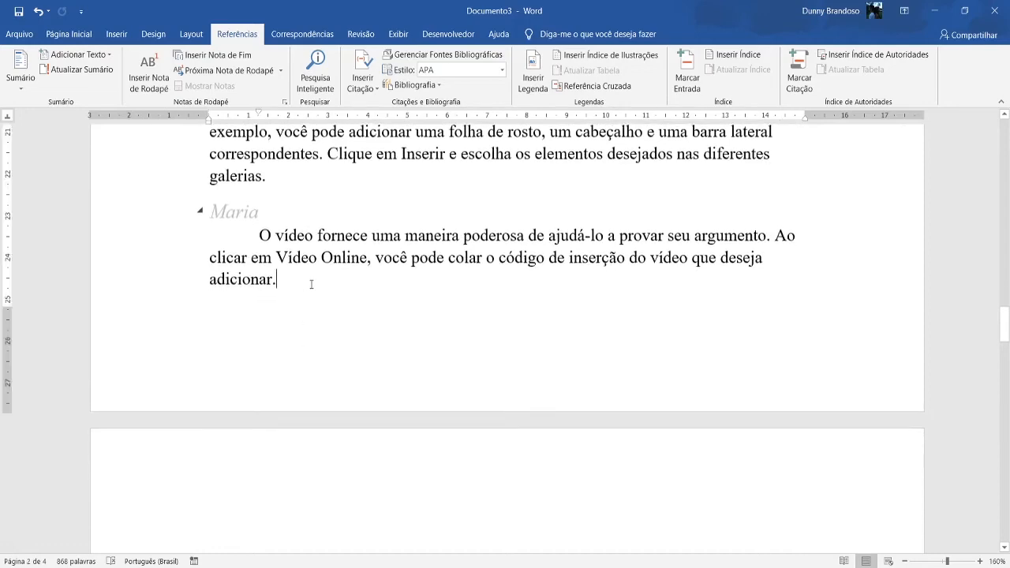
{"action": "key", "text": "Down"}
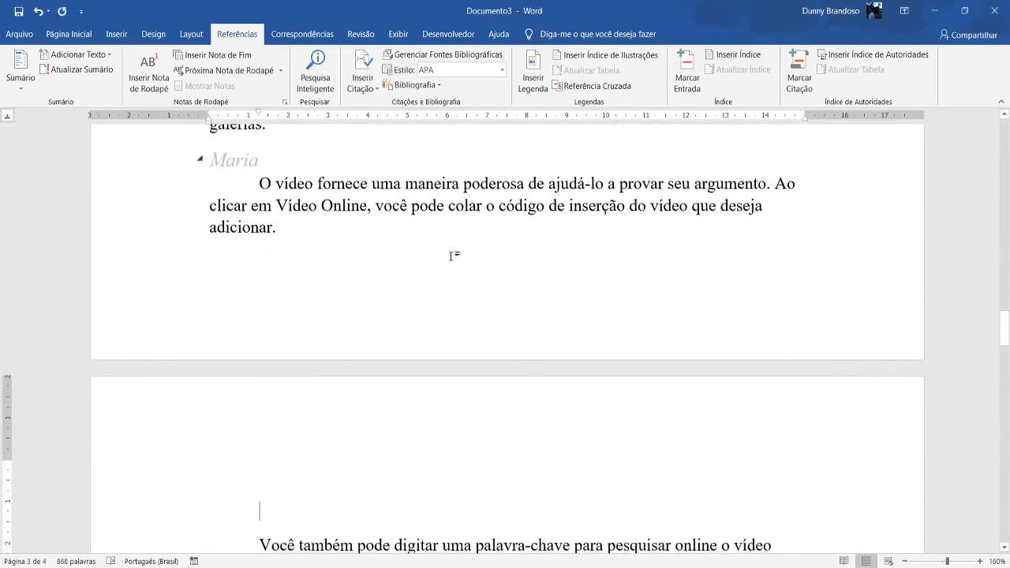
{"action": "key", "text": "BackSpace"}
Add a new heading "Tios" in the Subcap style on its own line just above the "Capitulo 2 – Animais" heading.
{"action": "scroll", "coordinate": [474, 260], "scroll_direction": "down", "scroll_amount": 5}
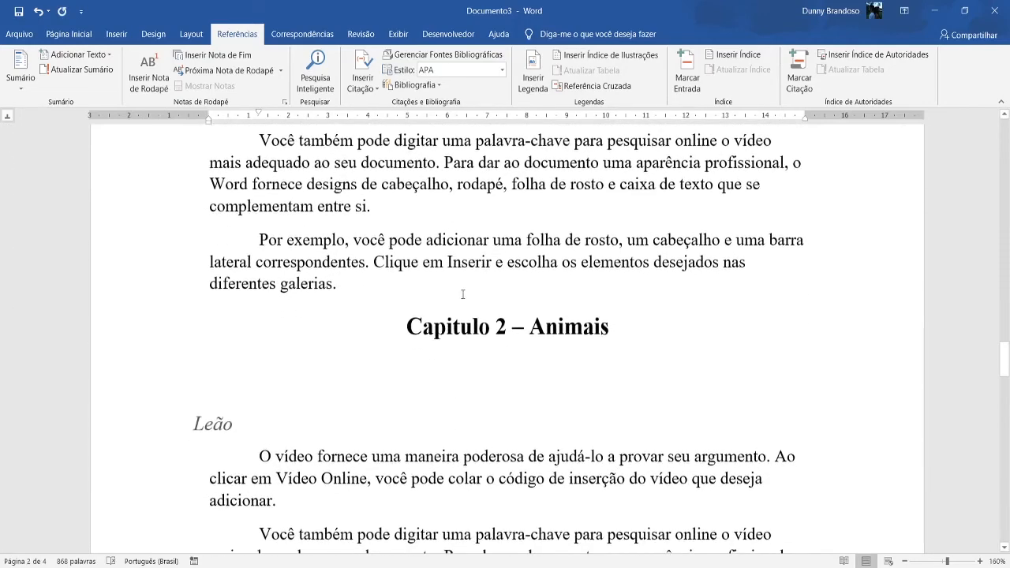
{"action": "left_click", "coordinate": [362, 288]}
{"action": "key", "text": "Return"}
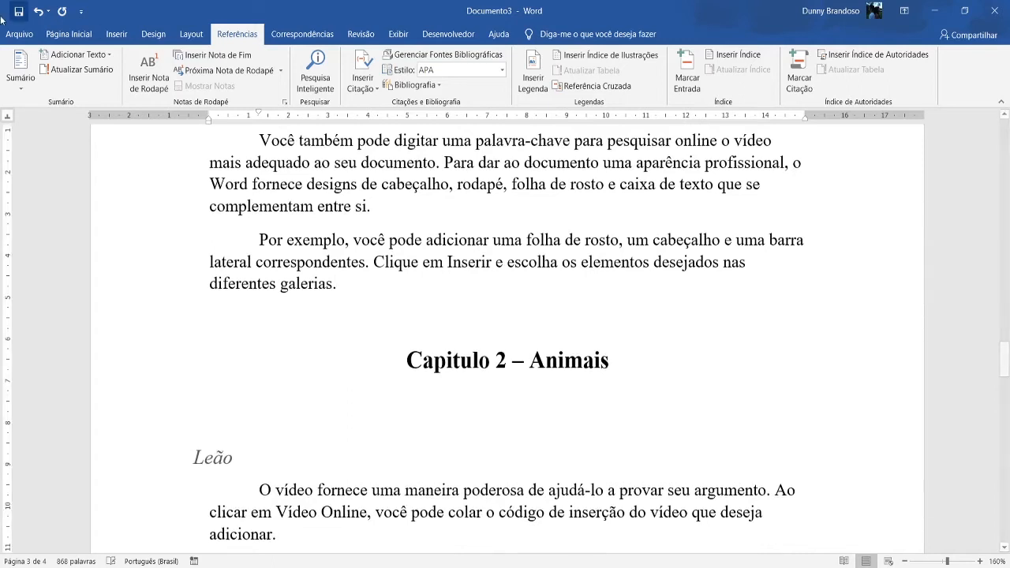
{"action": "left_click", "coordinate": [70, 37]}
{"action": "left_click", "coordinate": [631, 72]}
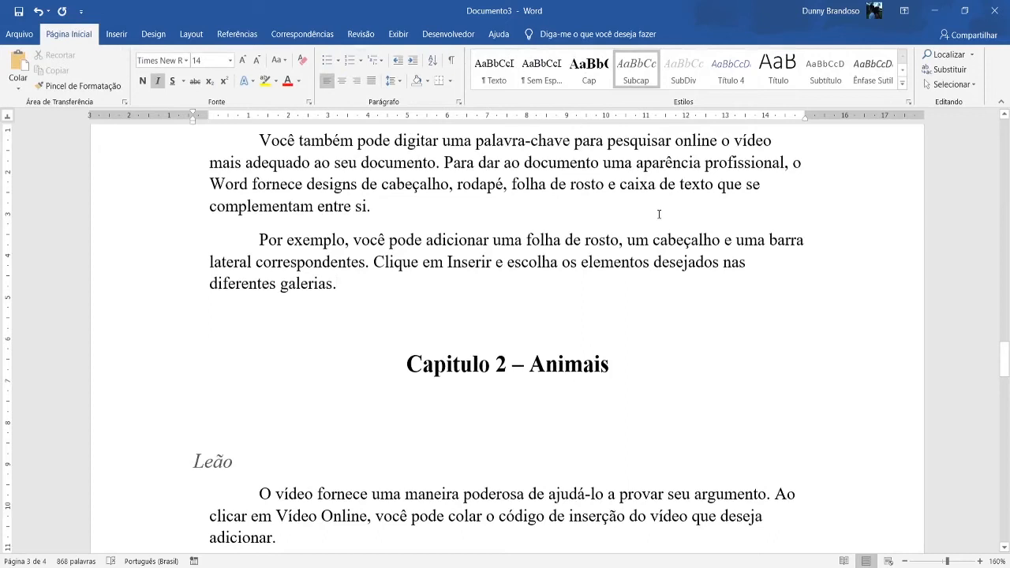
{"action": "type", "text": "Tios"}
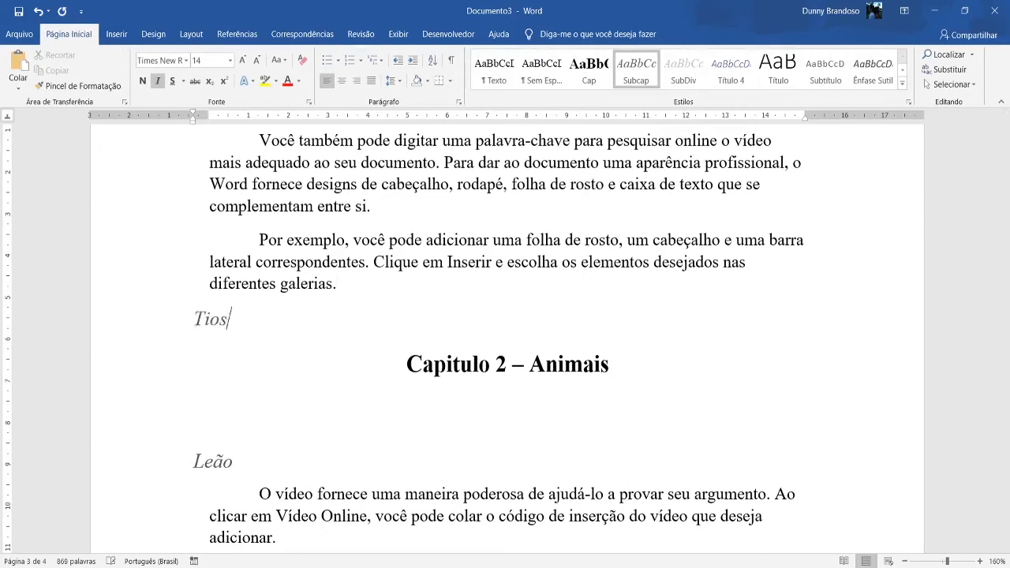
Generate sample text with =rand(3,2) in a new paragraph under the "Tios" heading.
{"action": "key", "text": "Return"}
{"action": "type", "text": "=rand"}
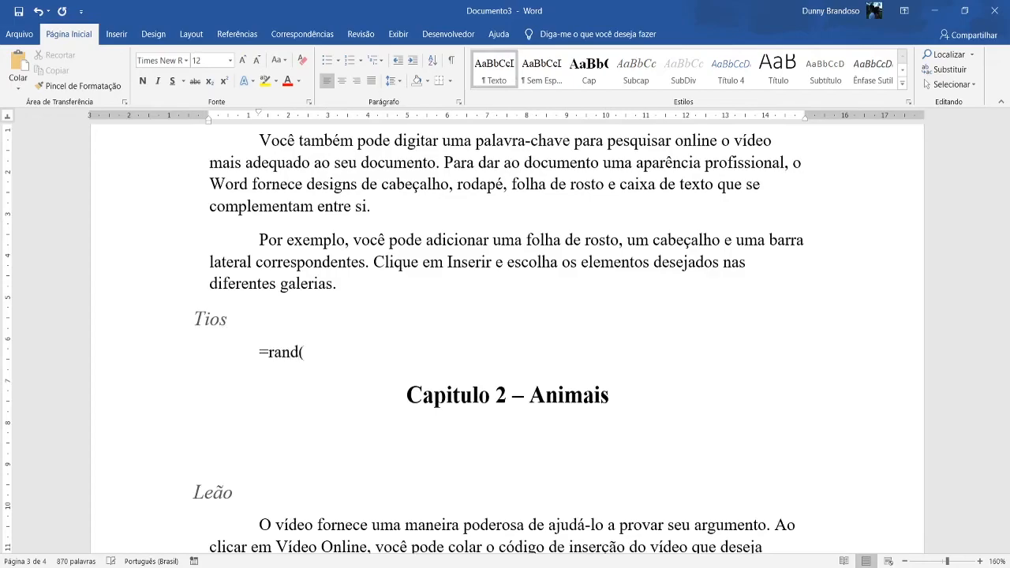
{"action": "type", "text": "(3,2"}
{"action": "key", "text": "Return"}
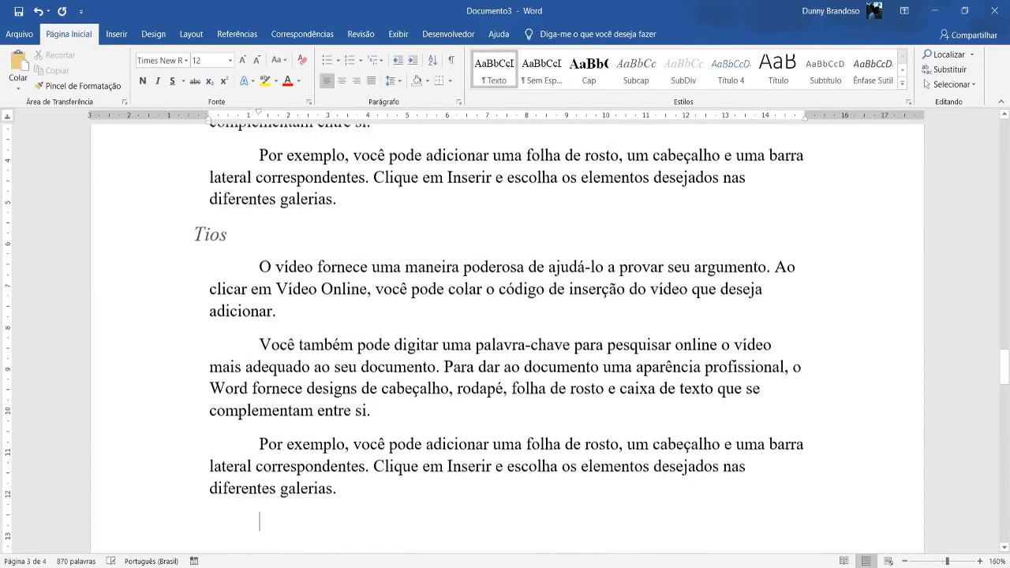
Update the table of contents with the option "Atualizar o índice inteiro" and check the "Tios" entry.
{"action": "scroll", "coordinate": [659, 213], "scroll_direction": "down", "scroll_amount": 10}
{"action": "scroll", "coordinate": [658, 312], "scroll_direction": "up", "scroll_amount": 15}
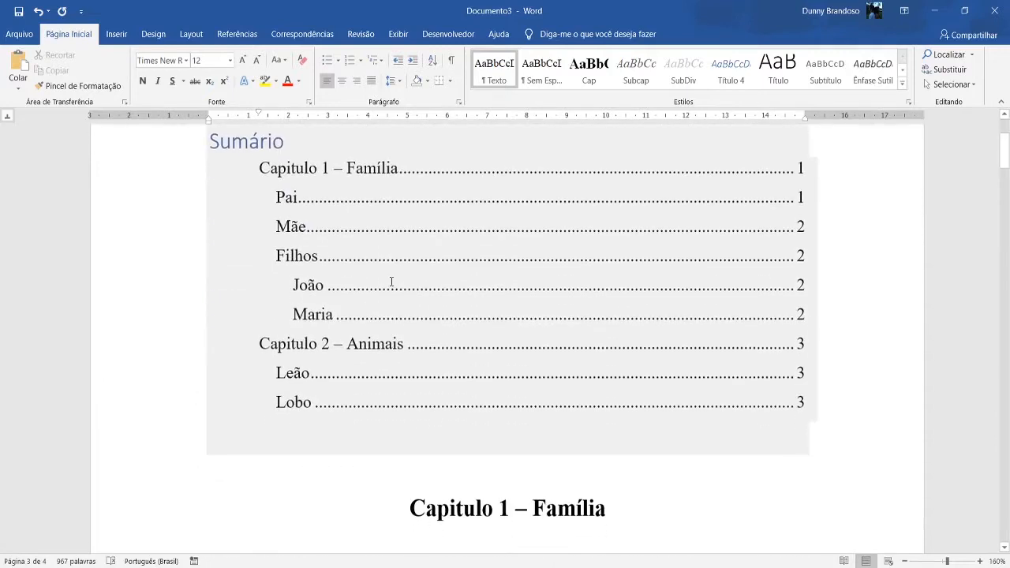
{"action": "left_click", "coordinate": [392, 282]}
{"action": "scroll", "coordinate": [342, 275], "scroll_direction": "up", "scroll_amount": 2}
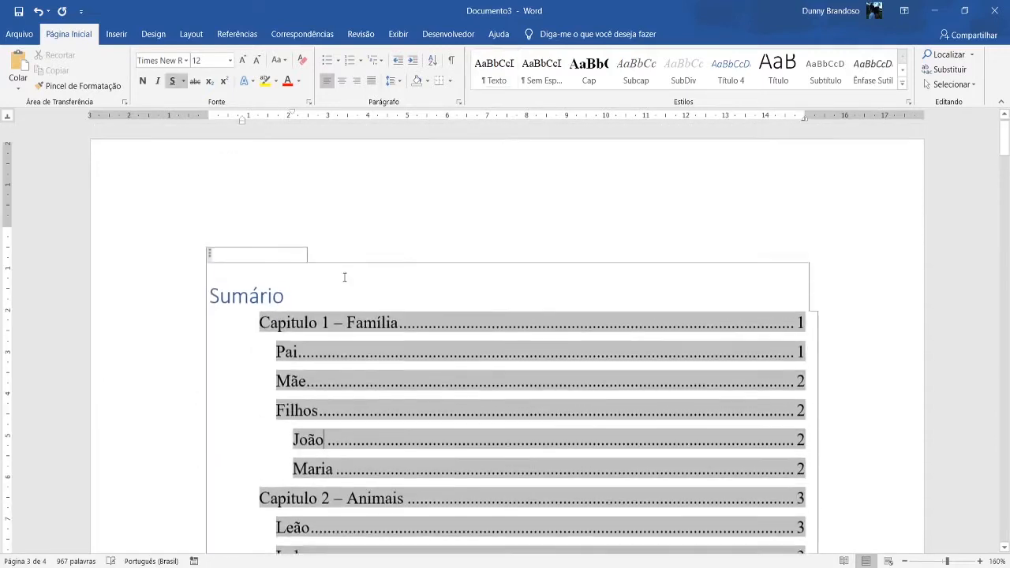
{"action": "left_click", "coordinate": [270, 257]}
{"action": "left_click", "coordinate": [504, 290]}
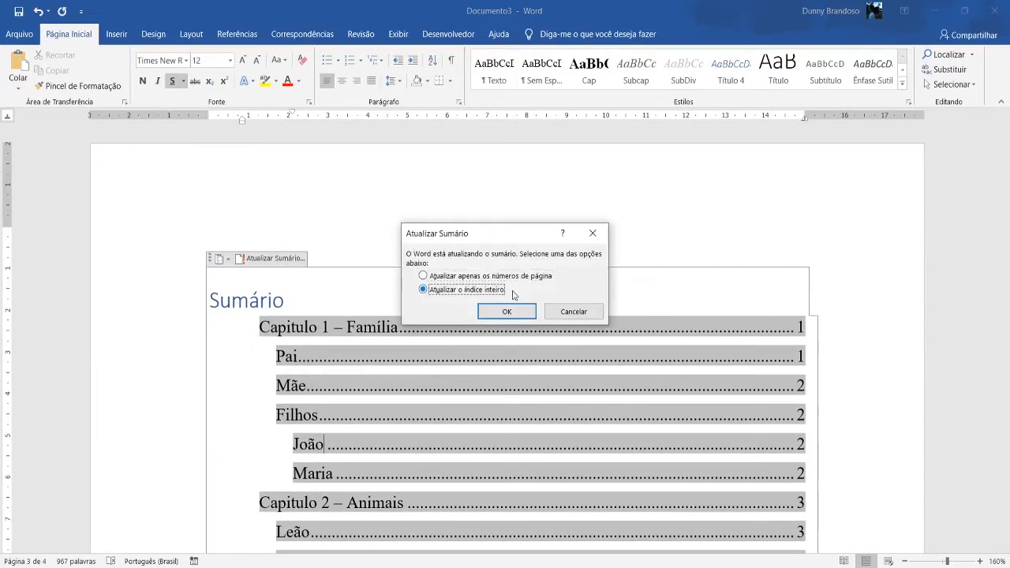
{"action": "left_click", "coordinate": [508, 309]}
{"action": "scroll", "coordinate": [331, 324], "scroll_direction": "down", "scroll_amount": 4}
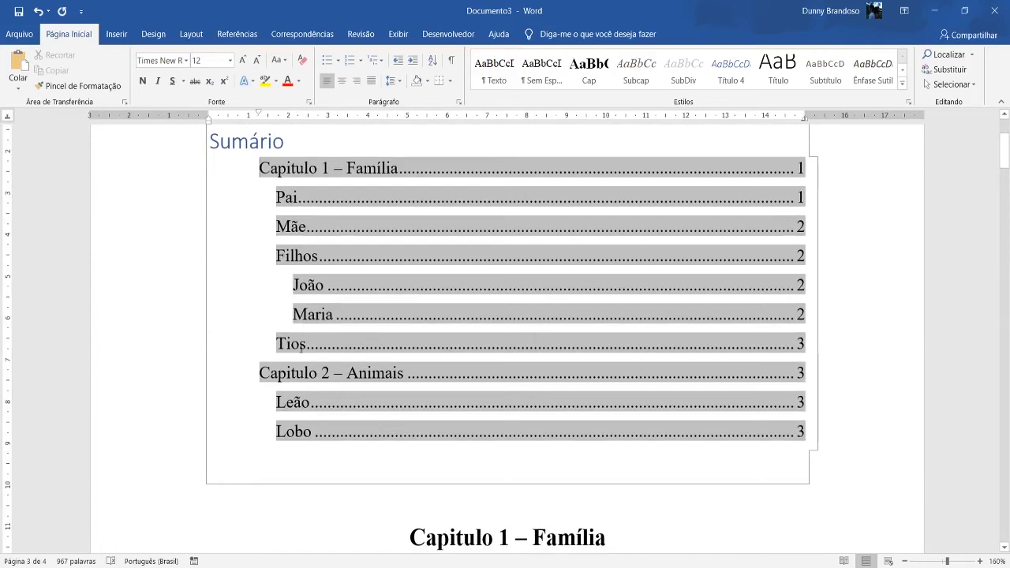
{"action": "left_click", "coordinate": [300, 345]}
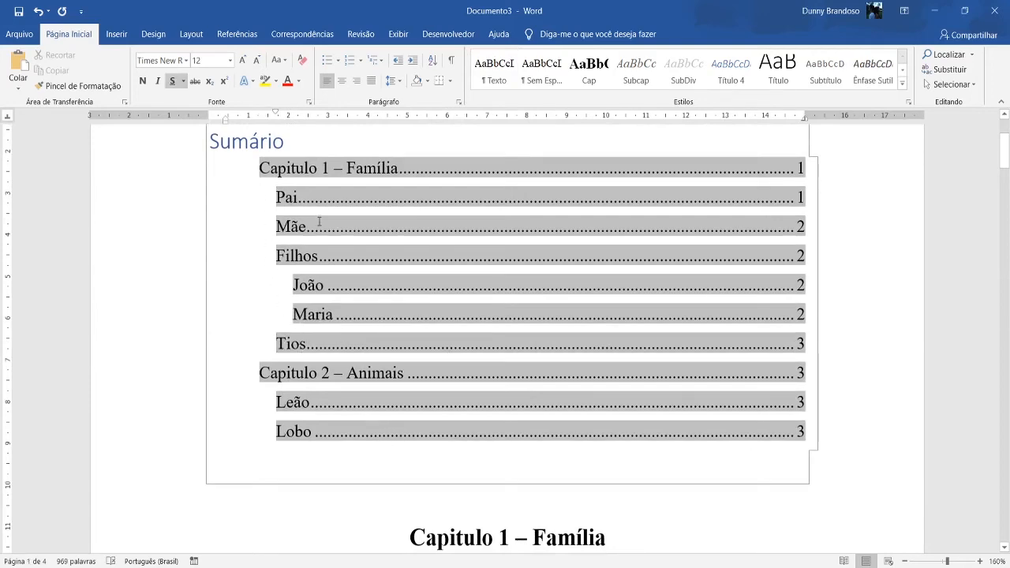
Insert a "Caracteristicas" heading in the SubDiv style above the "Quando você aplica estilos" paragraph in the "Pai" section.
{"action": "scroll", "coordinate": [319, 222], "scroll_direction": "down", "scroll_amount": 10}
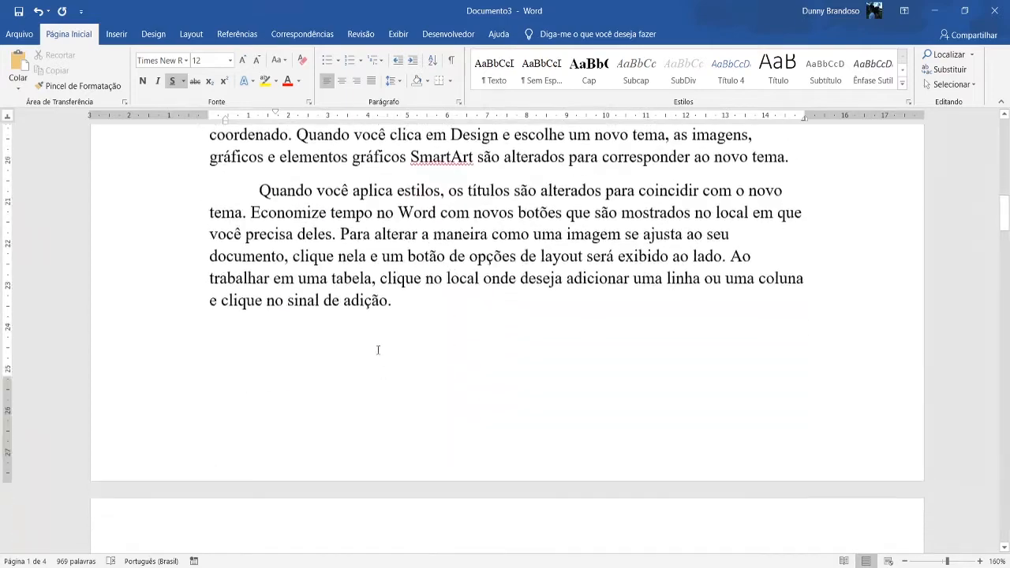
{"action": "scroll", "coordinate": [489, 318], "scroll_direction": "up", "scroll_amount": 3}
{"action": "scroll", "coordinate": [503, 359], "scroll_direction": "down", "scroll_amount": 4}
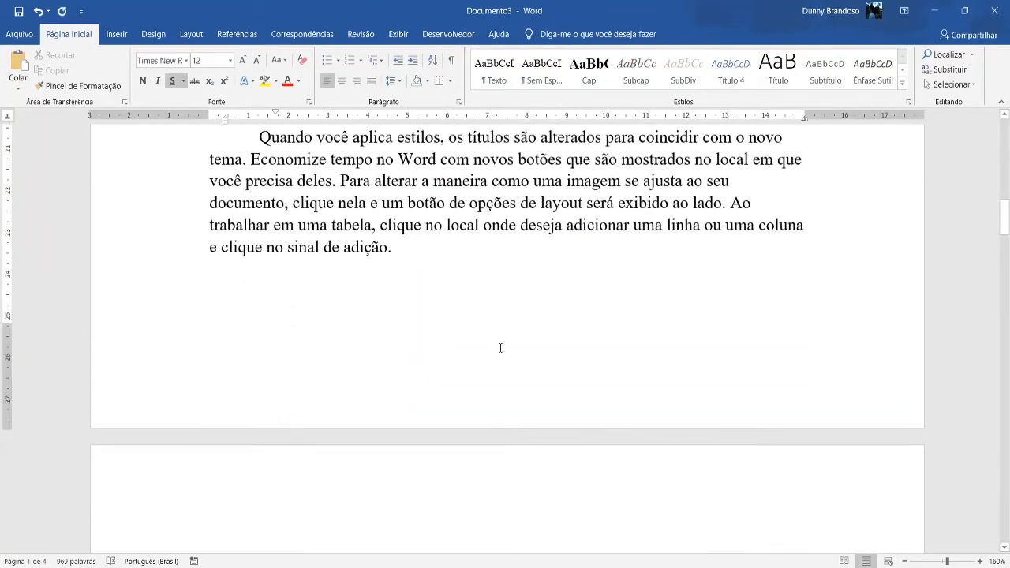
{"action": "scroll", "coordinate": [500, 347], "scroll_direction": "up", "scroll_amount": 3}
{"action": "left_click", "coordinate": [801, 311]}
{"action": "key", "text": "Return"}
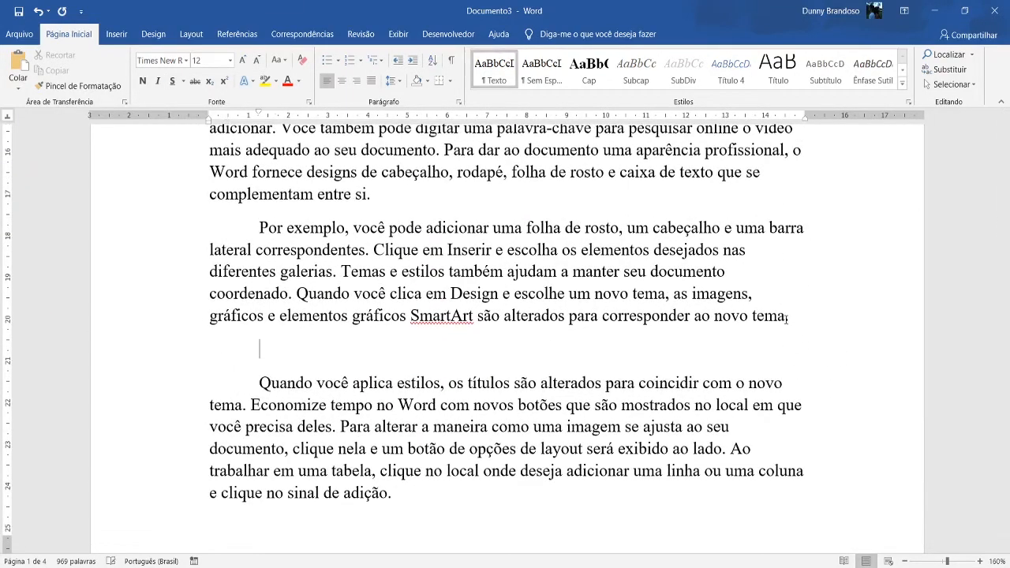
{"action": "left_click", "coordinate": [676, 74]}
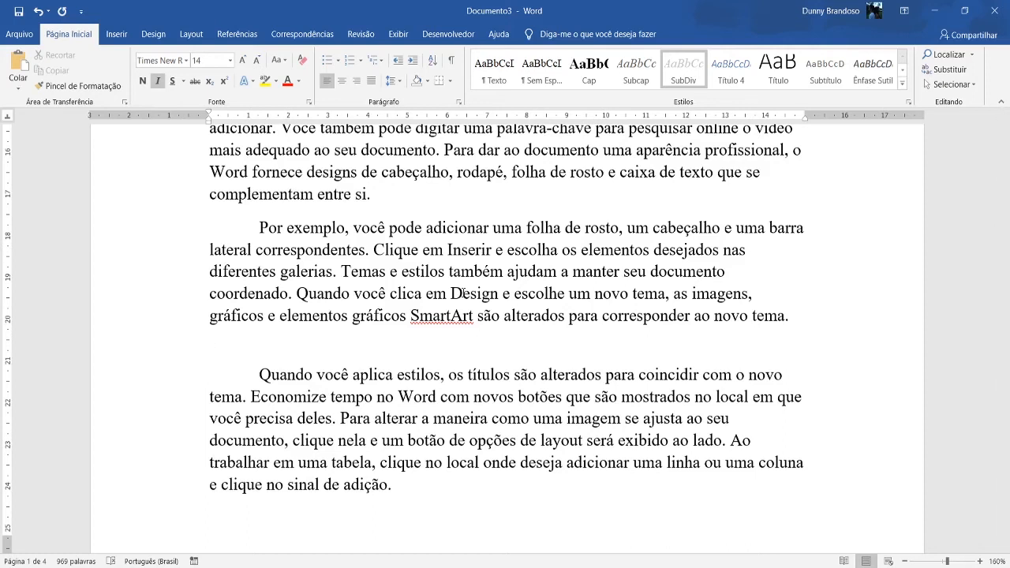
{"action": "type", "text": "Caracteristicas"}
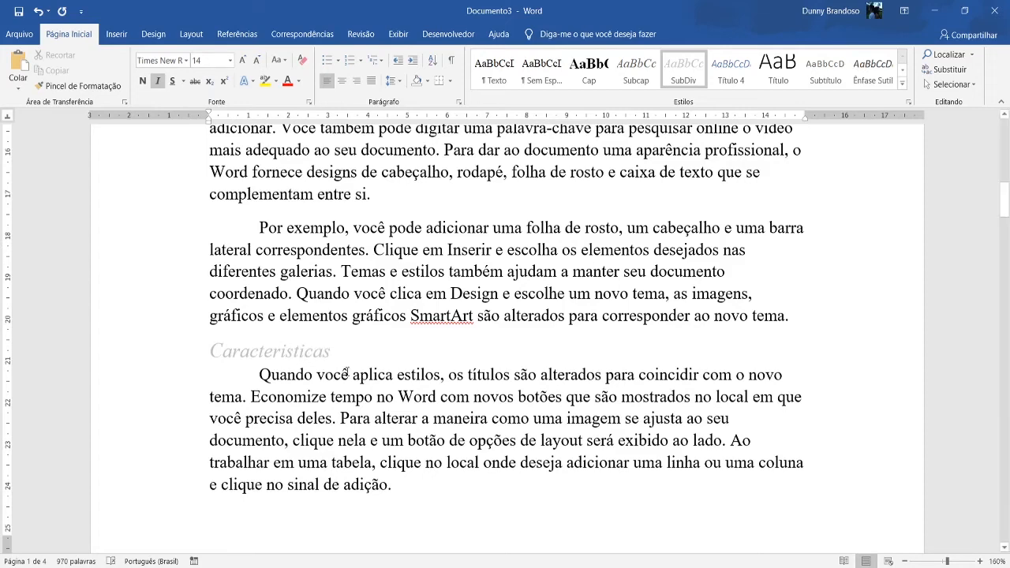
Update the whole table of contents with "Atualizar o índice inteiro" and check the "Caracteristicas" entry under "Pai".
{"action": "scroll", "coordinate": [356, 345], "scroll_direction": "up", "scroll_amount": 15}
{"action": "left_click", "coordinate": [357, 323]}
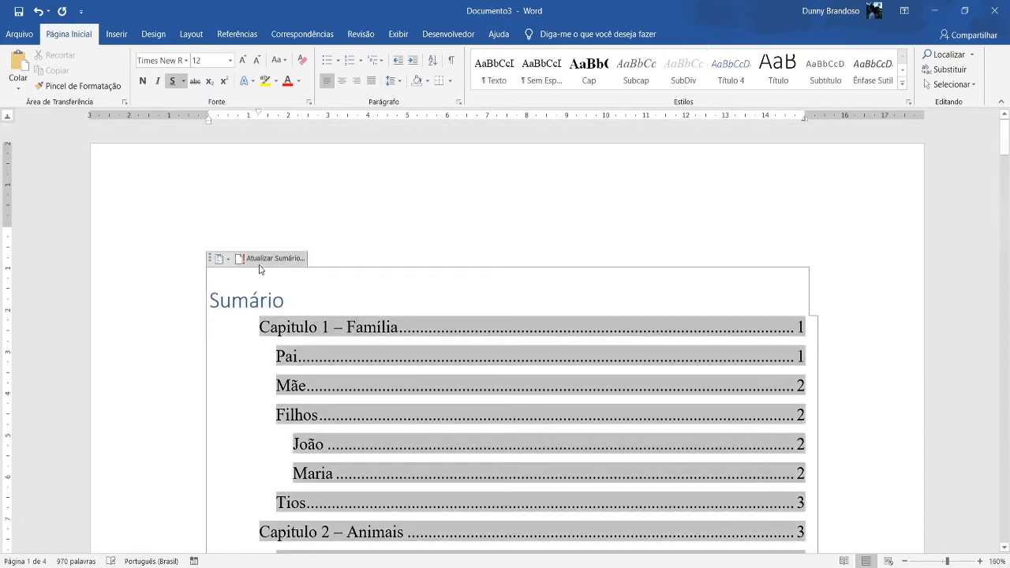
{"action": "left_click", "coordinate": [267, 258]}
{"action": "left_click", "coordinate": [489, 289]}
{"action": "left_click", "coordinate": [496, 308]}
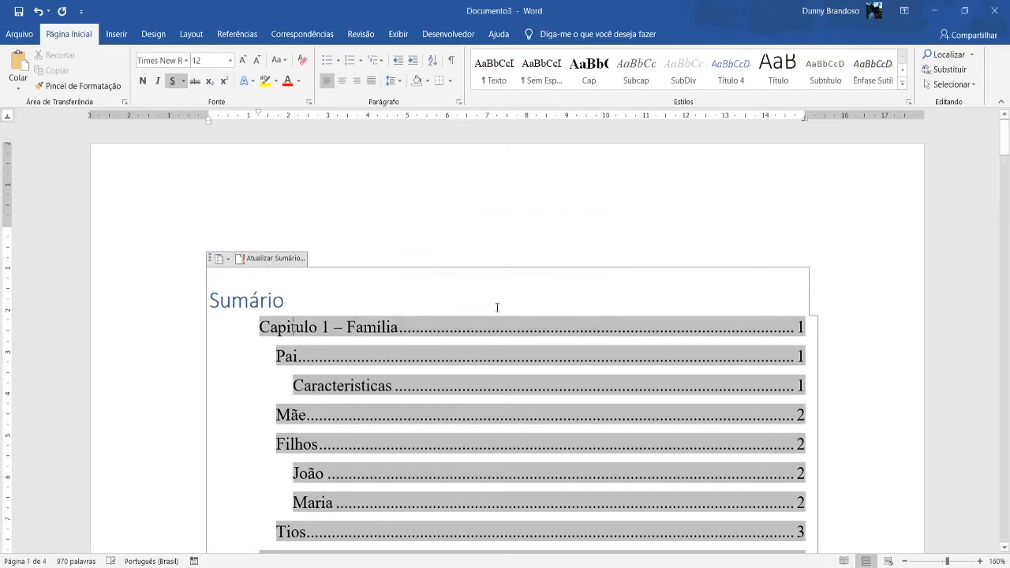
{"action": "scroll", "coordinate": [367, 315], "scroll_direction": "down", "scroll_amount": 5}
{"action": "scroll", "coordinate": [316, 276], "scroll_direction": "up", "scroll_amount": 3}
{"action": "left_click", "coordinate": [317, 279]}
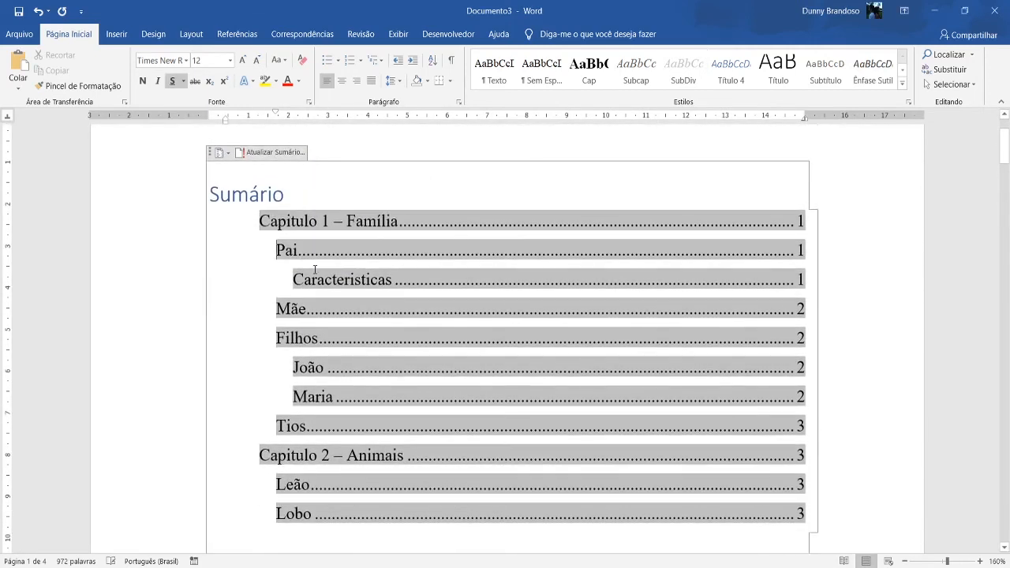
{"action": "left_click", "coordinate": [834, 319]}
{"action": "left_click", "coordinate": [858, 288]}
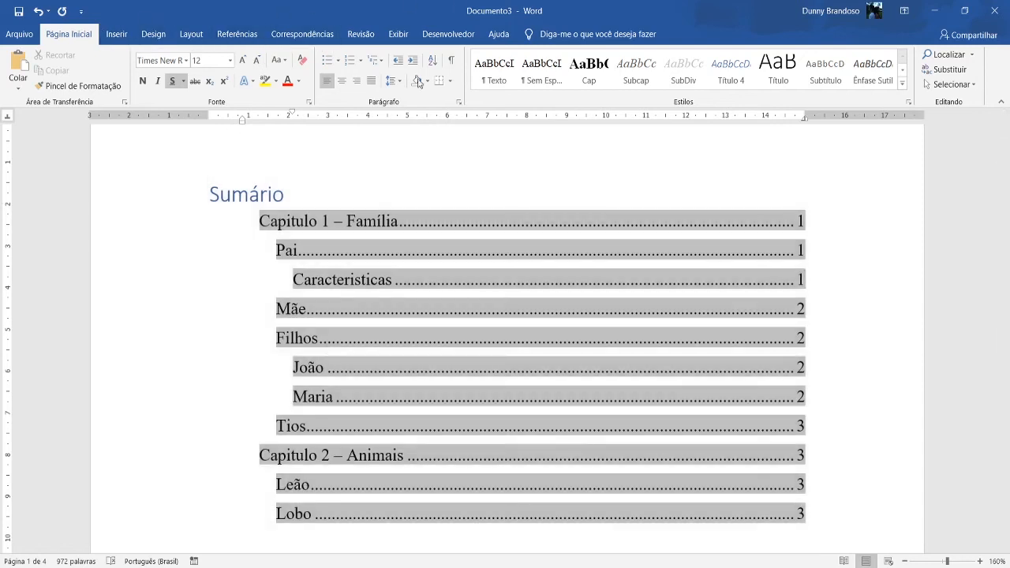
Look over the built-in table of contents models without applying one.
{"action": "left_click", "coordinate": [237, 34]}
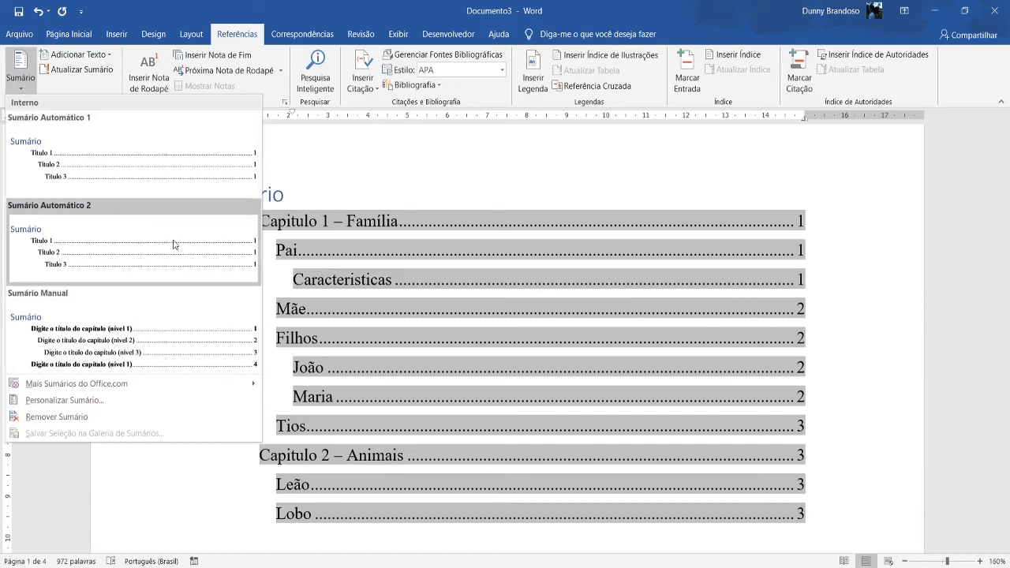
{"action": "scroll", "coordinate": [775, 381], "scroll_direction": "down", "scroll_amount": 3}
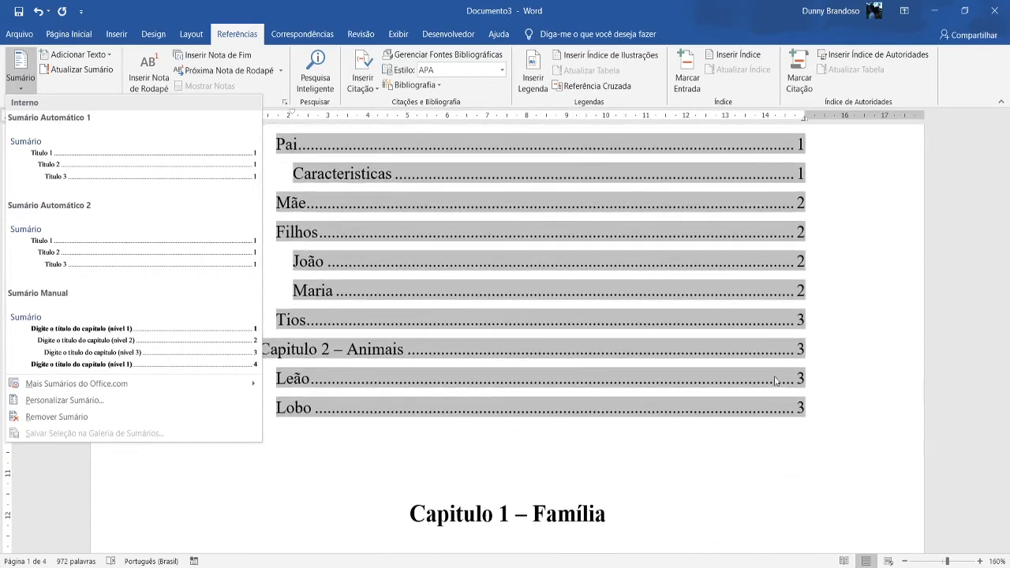
{"action": "left_click", "coordinate": [776, 381]}
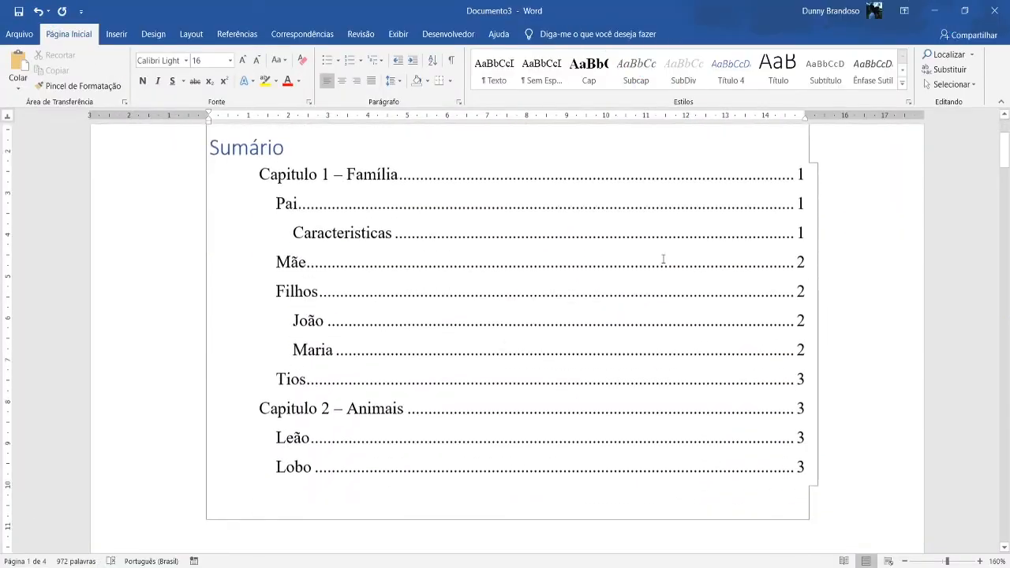
Insert a page break before the "Capitulo 2 – Animais" heading so the chapter starts on a new page.
{"action": "scroll", "coordinate": [870, 217], "scroll_direction": "down", "scroll_amount": 15}
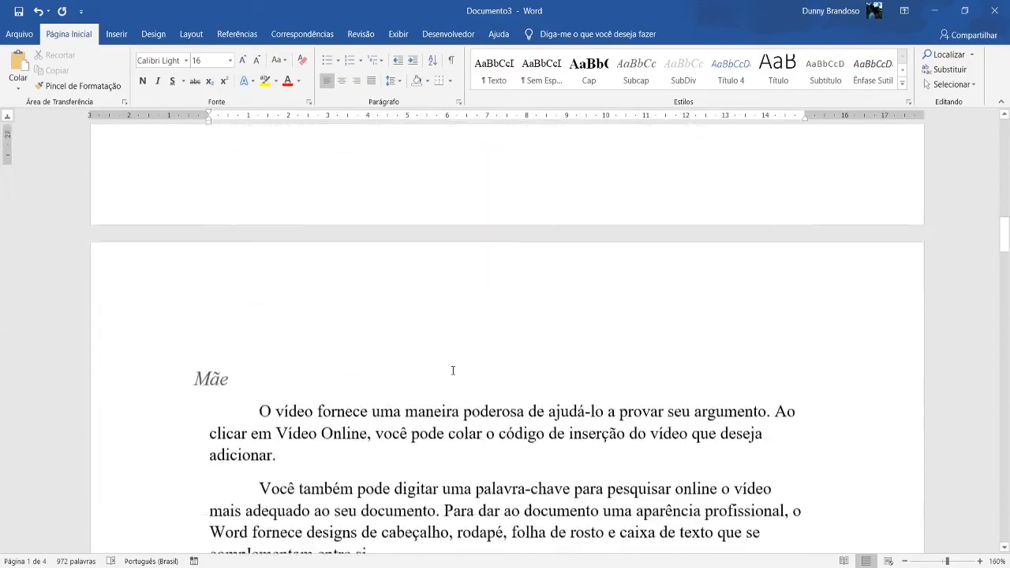
{"action": "scroll", "coordinate": [453, 370], "scroll_direction": "down", "scroll_amount": 20}
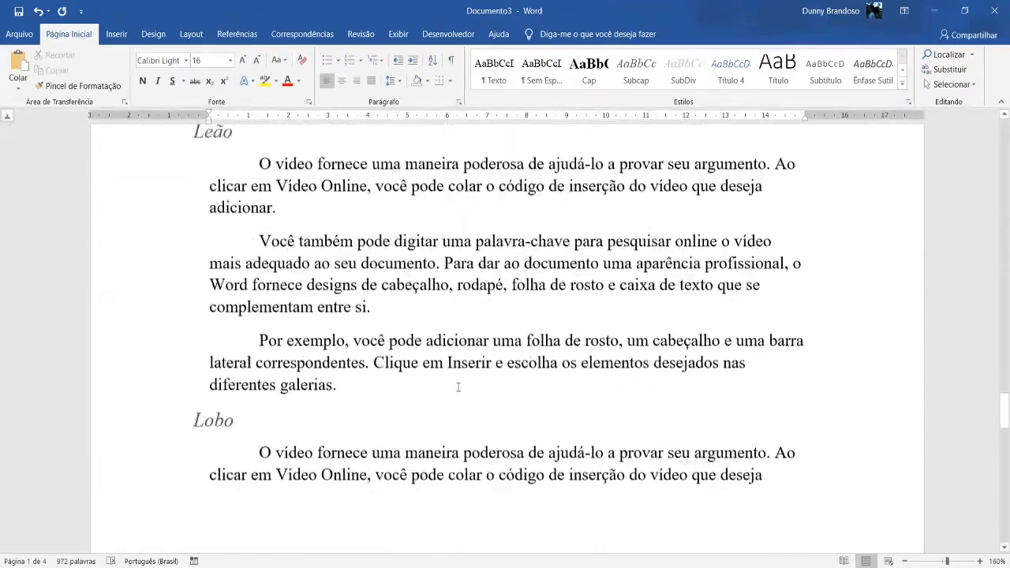
{"action": "scroll", "coordinate": [458, 387], "scroll_direction": "up", "scroll_amount": 4}
{"action": "left_click", "coordinate": [406, 331]}
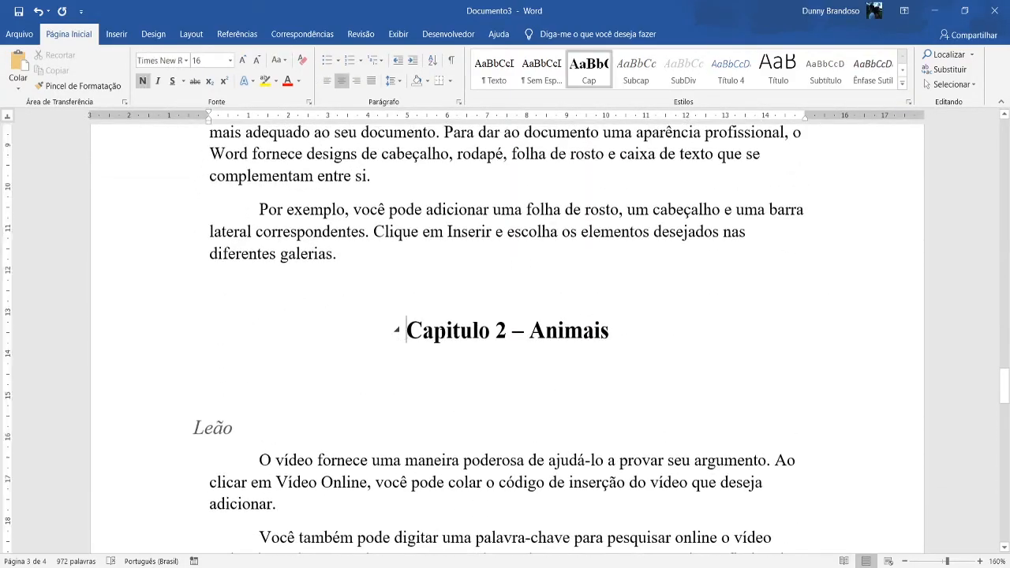
{"action": "key", "text": "ctrl+Return"}
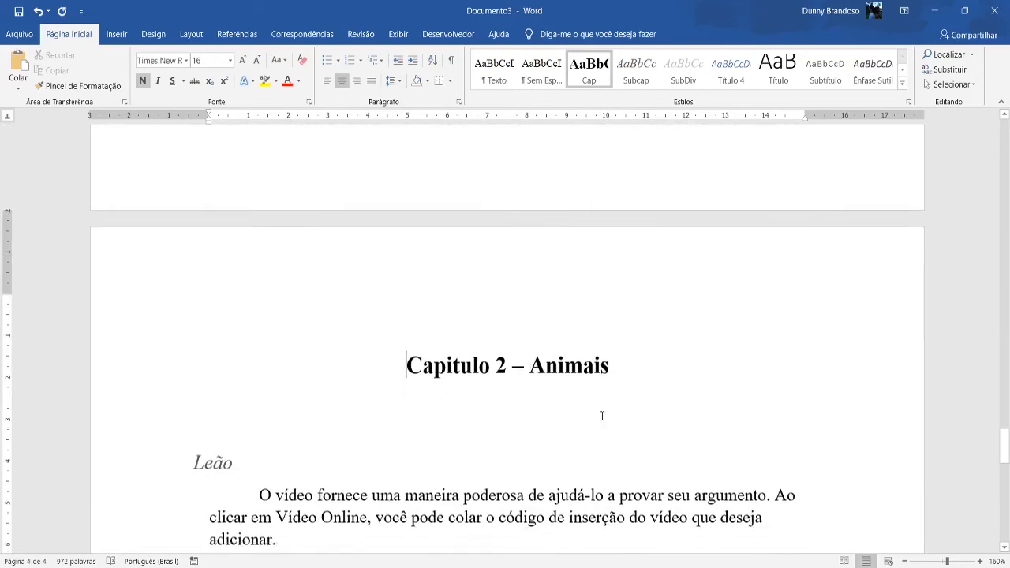
Update the entire table of contents with "Atualizar o índice inteiro" to account for the page break before "Capitulo 2 – Animais".
{"action": "scroll", "coordinate": [602, 416], "scroll_direction": "down", "scroll_amount": 5}
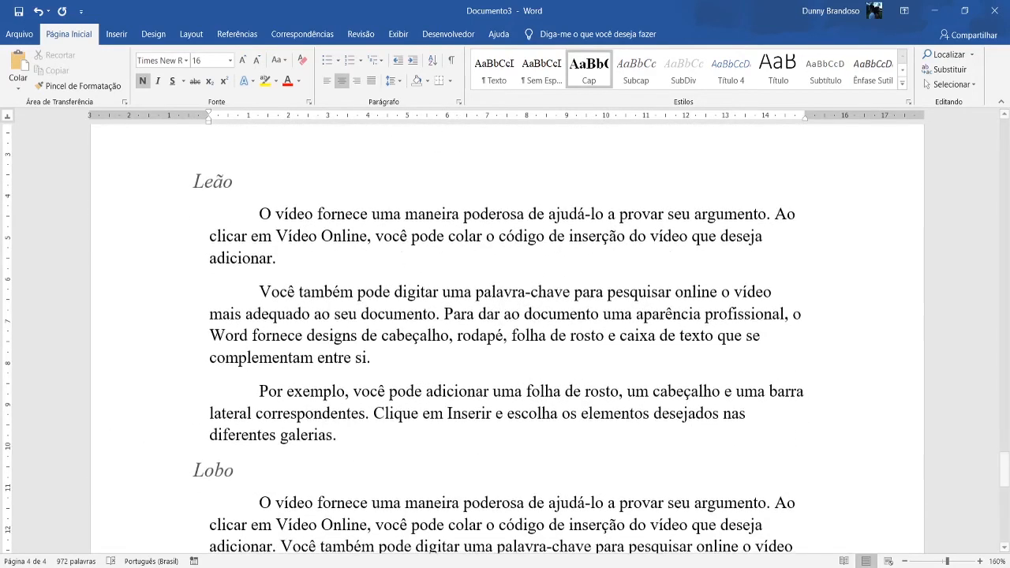
{"action": "scroll", "coordinate": [1004, 459], "scroll_direction": "up", "scroll_amount": 2}
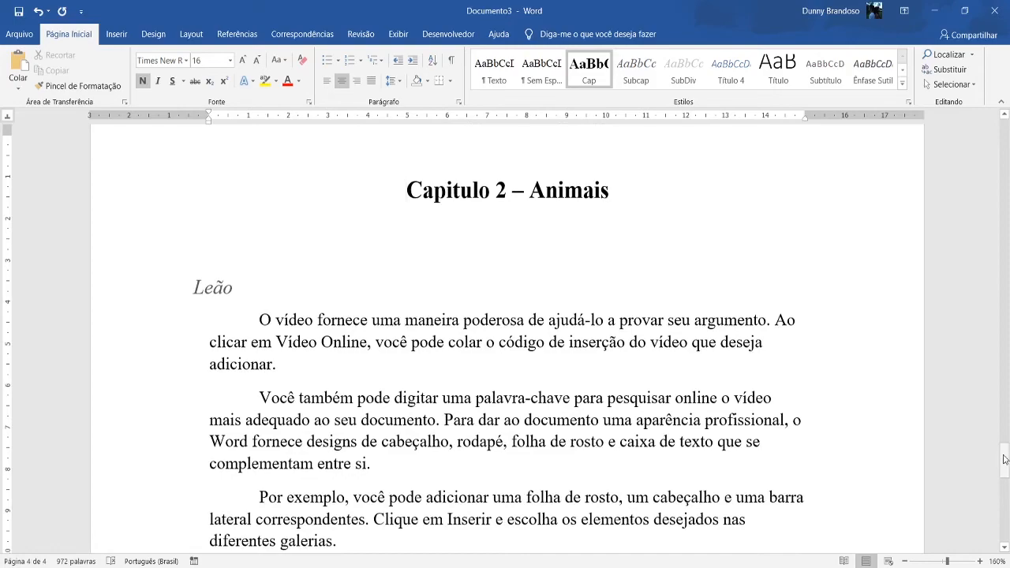
{"action": "left_click_drag", "start_coordinate": [1004, 459], "coordinate": [1004, 146]}
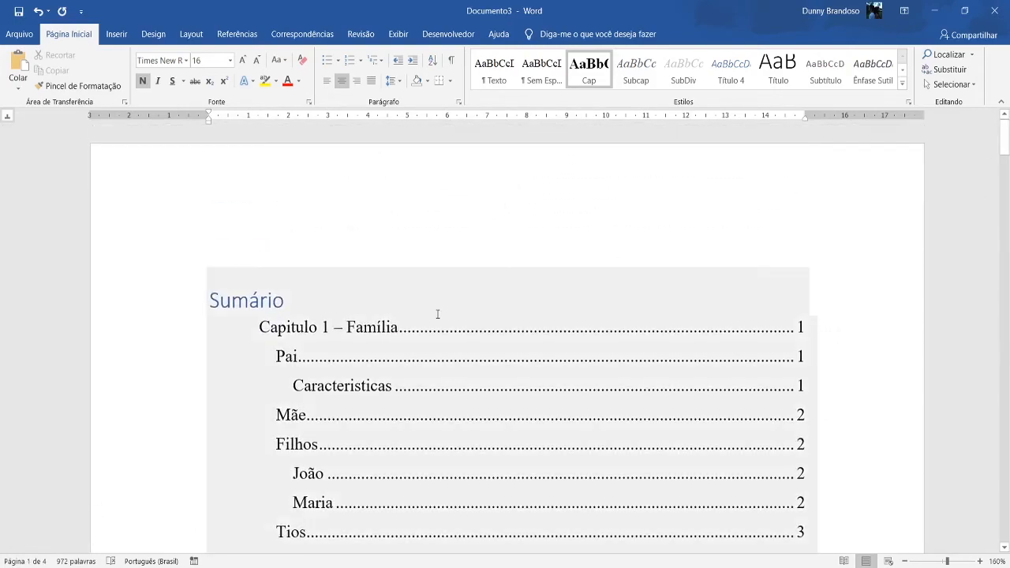
{"action": "left_click", "coordinate": [437, 314]}
{"action": "left_click", "coordinate": [269, 258]}
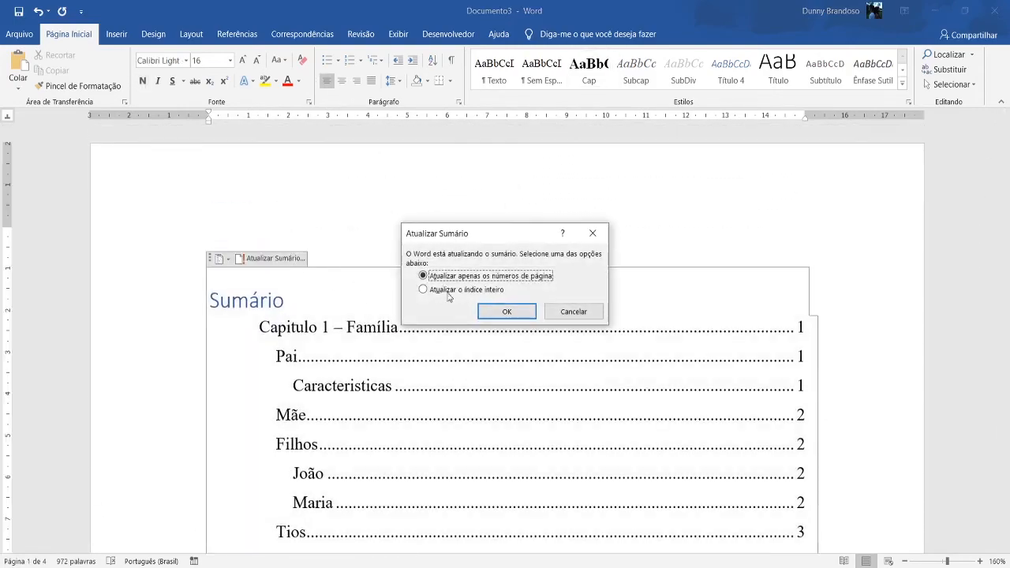
{"action": "left_click", "coordinate": [448, 291]}
{"action": "left_click", "coordinate": [508, 312]}
{"action": "scroll", "coordinate": [502, 363], "scroll_direction": "down", "scroll_amount": 4}
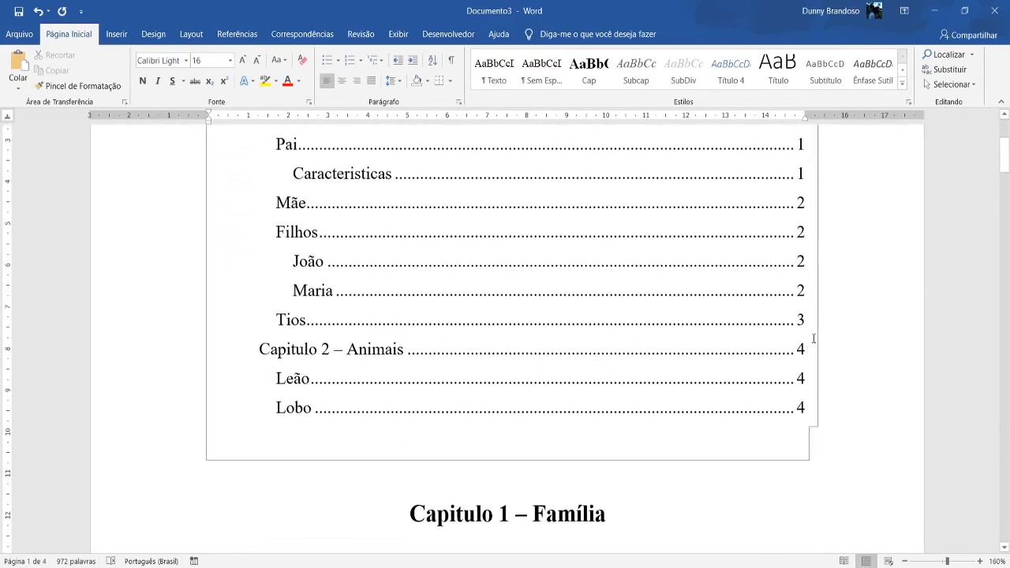
Check the page on which the "Tios" section falls and compare it with the page numbers in the table of contents.
{"action": "scroll", "coordinate": [642, 365], "scroll_direction": "down", "scroll_amount": 7}
{"action": "scroll", "coordinate": [641, 366], "scroll_direction": "down", "scroll_amount": 20}
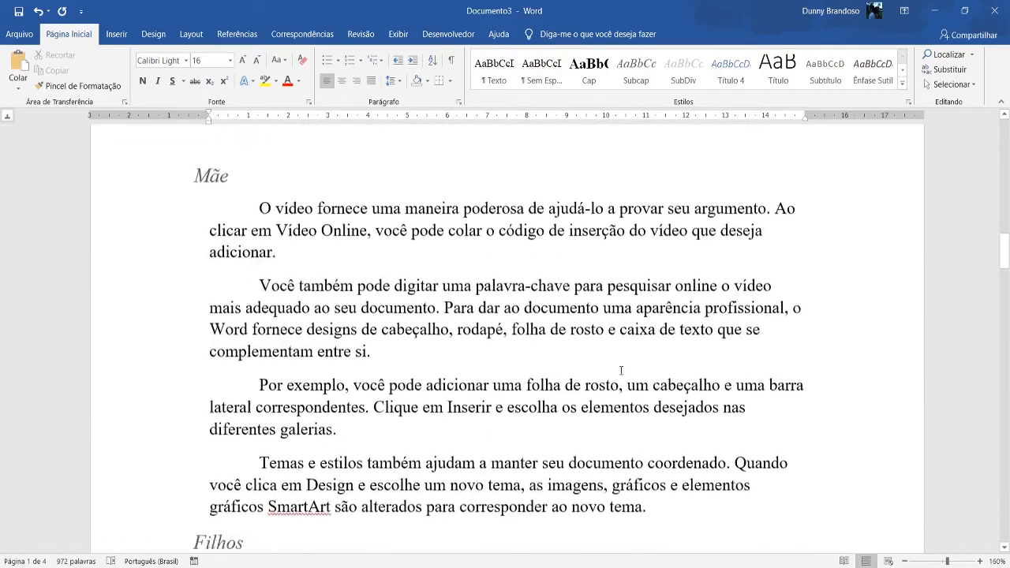
{"action": "scroll", "coordinate": [620, 370], "scroll_direction": "up", "scroll_amount": 4}
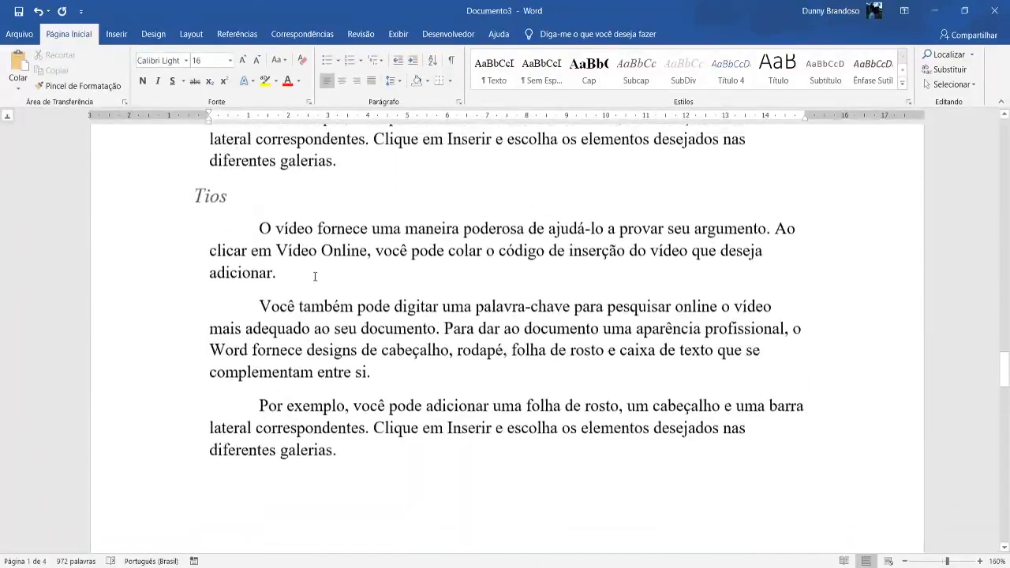
{"action": "left_click", "coordinate": [359, 443]}
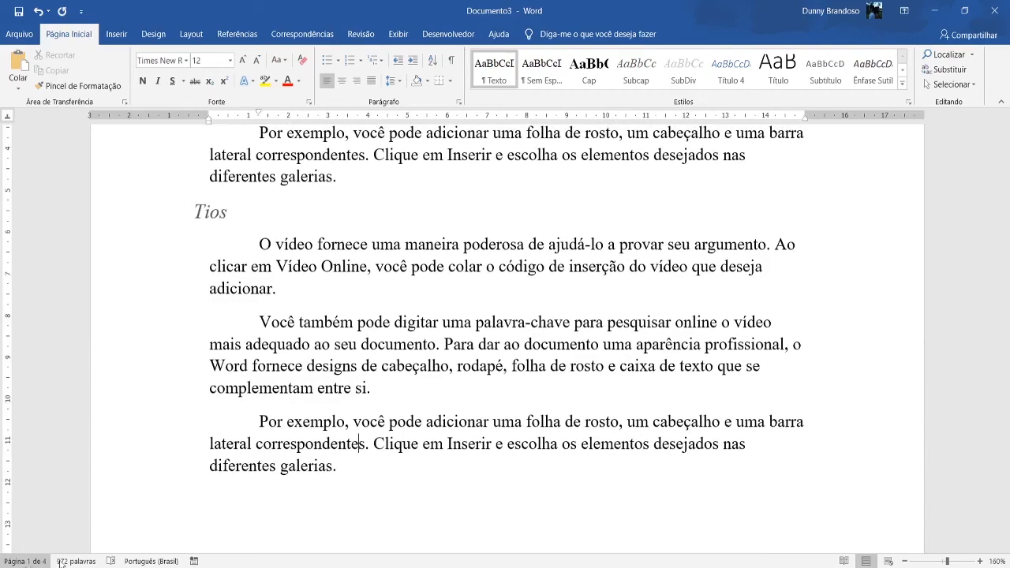
{"action": "left_click", "coordinate": [344, 473]}
{"action": "scroll", "coordinate": [851, 367], "scroll_direction": "up", "scroll_amount": 10}
{"action": "scroll", "coordinate": [1008, 293], "scroll_direction": "up", "scroll_amount": 2}
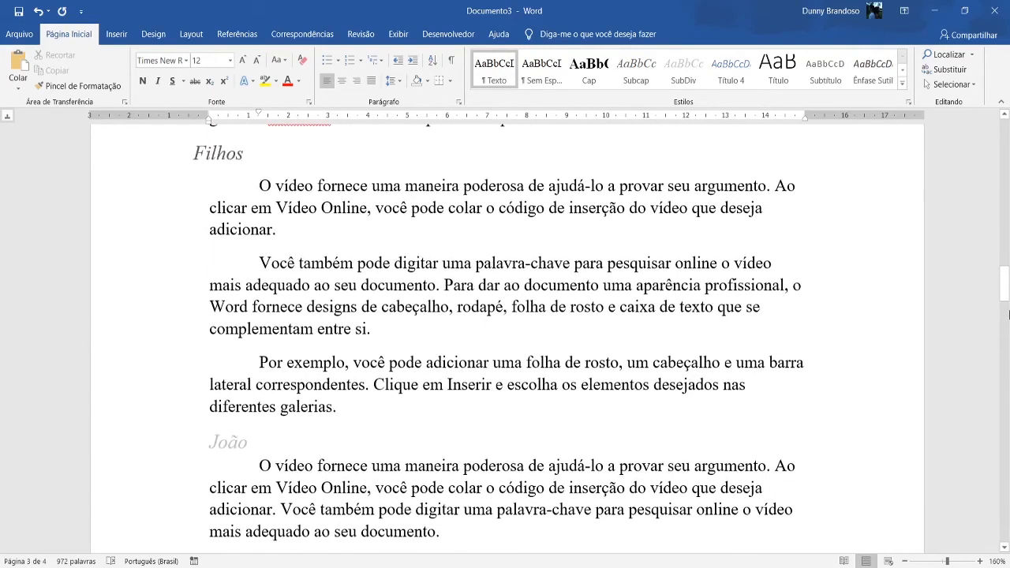
{"action": "scroll", "coordinate": [1006, 312], "scroll_direction": "down", "scroll_amount": 9}
{"action": "left_click_drag", "start_coordinate": [1005, 314], "coordinate": [1002, 113]}
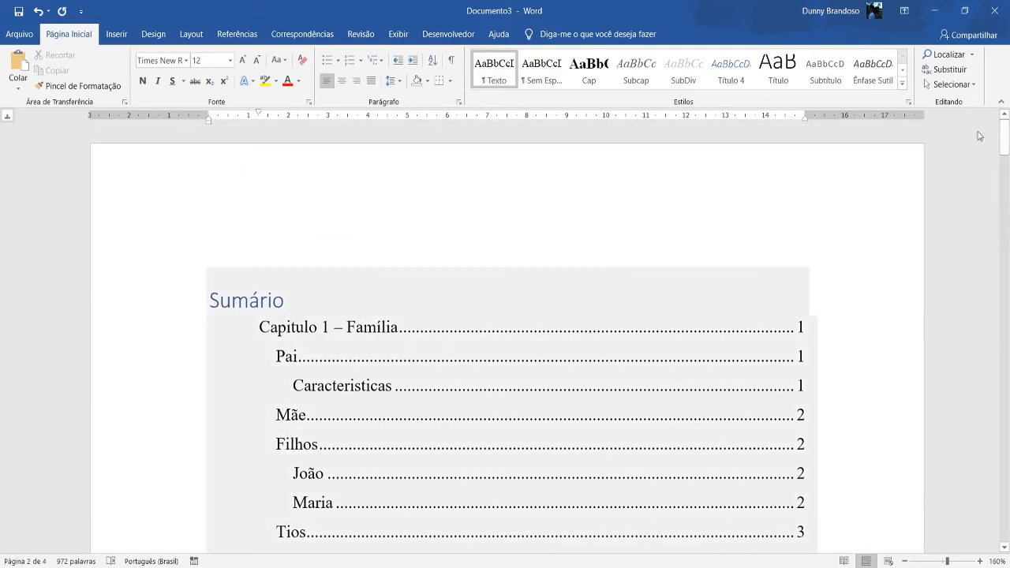
{"action": "scroll", "coordinate": [762, 279], "scroll_direction": "down", "scroll_amount": 5}
{"action": "scroll", "coordinate": [475, 295], "scroll_direction": "up", "scroll_amount": 5}
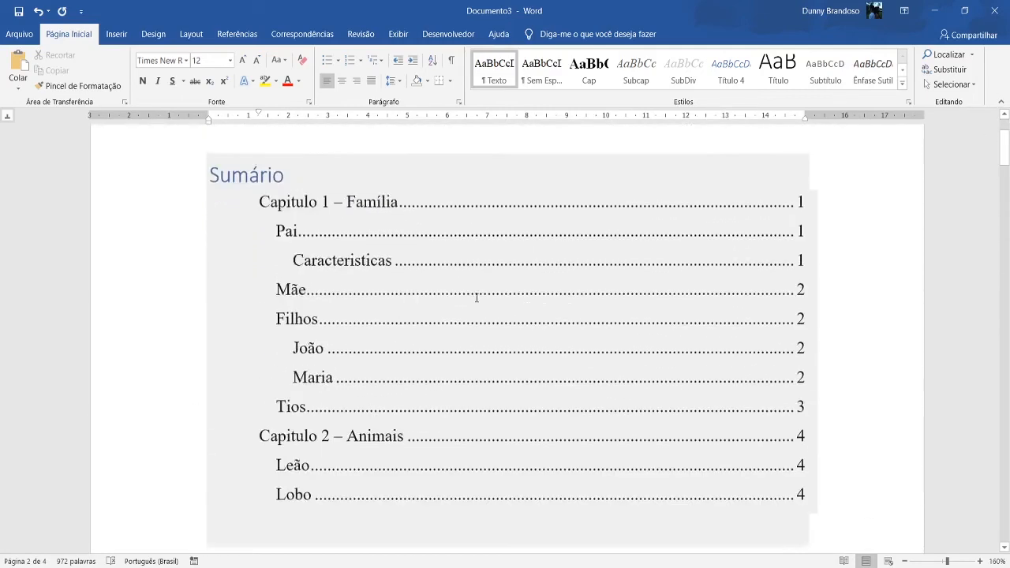
{"action": "scroll", "coordinate": [490, 300], "scroll_direction": "down", "scroll_amount": 3}
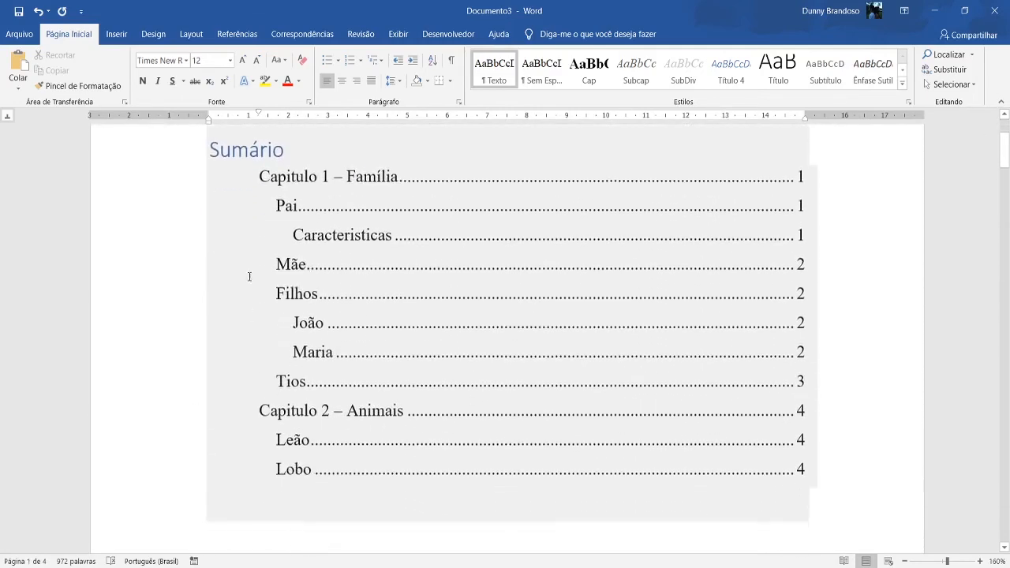